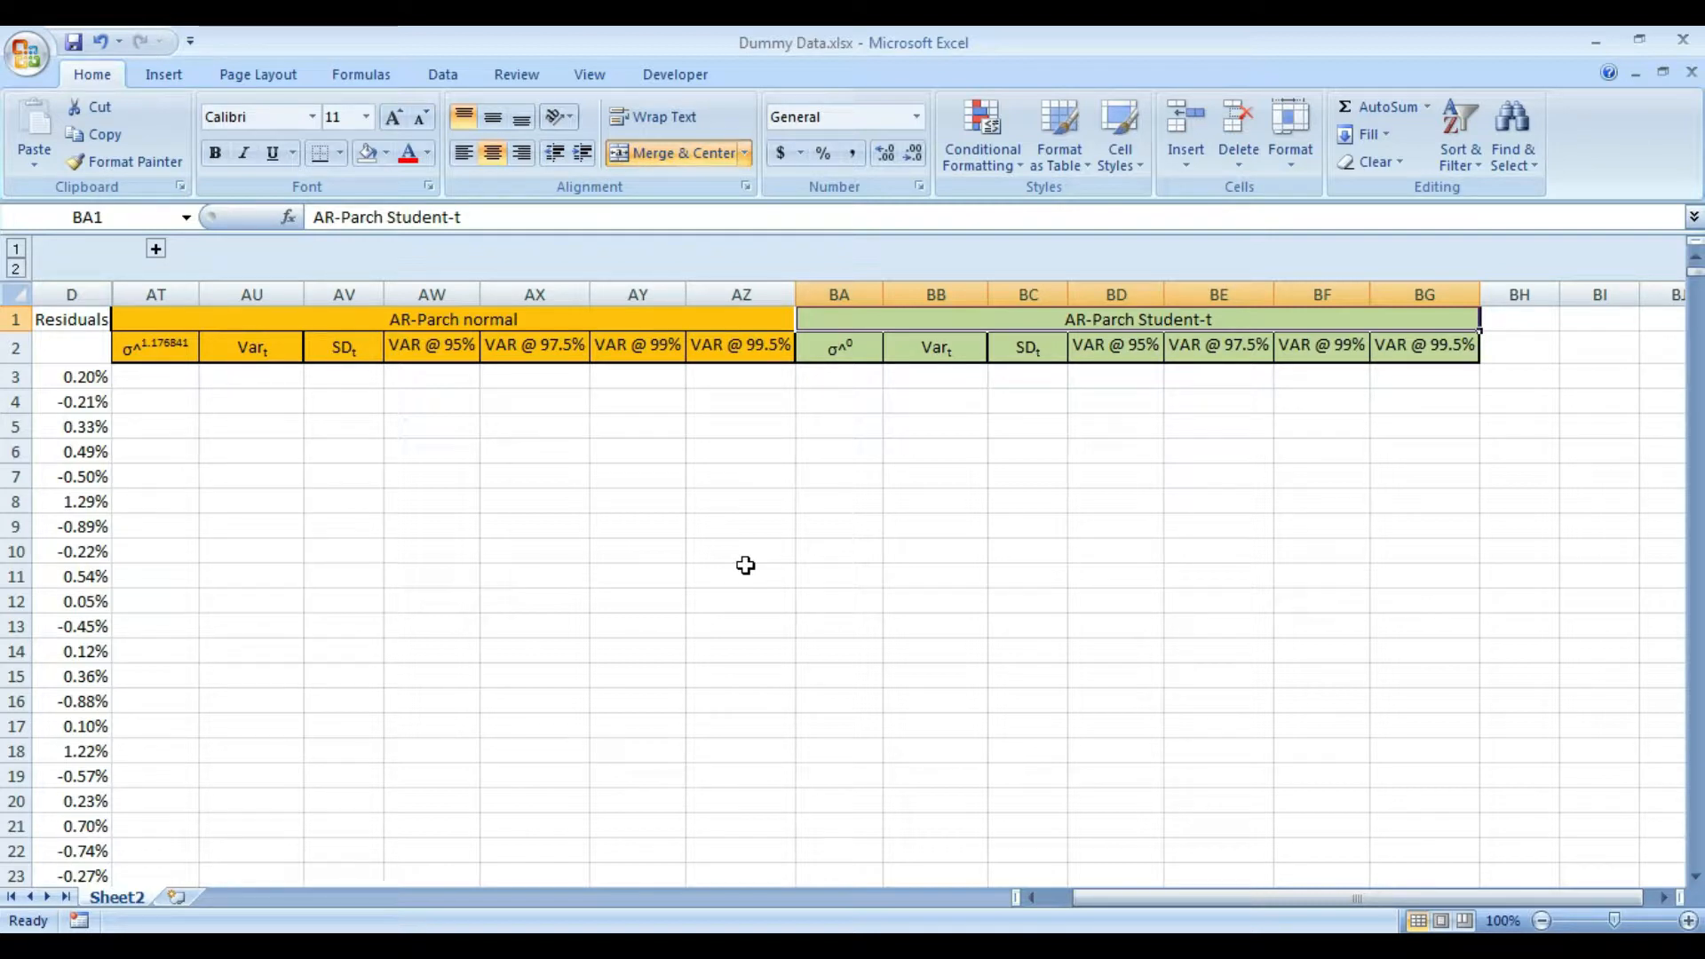
- Examine the column headers and first empty rows of the AR-Parch normal and AR-Parch Student-t blocks
key("Down")
key("Right")
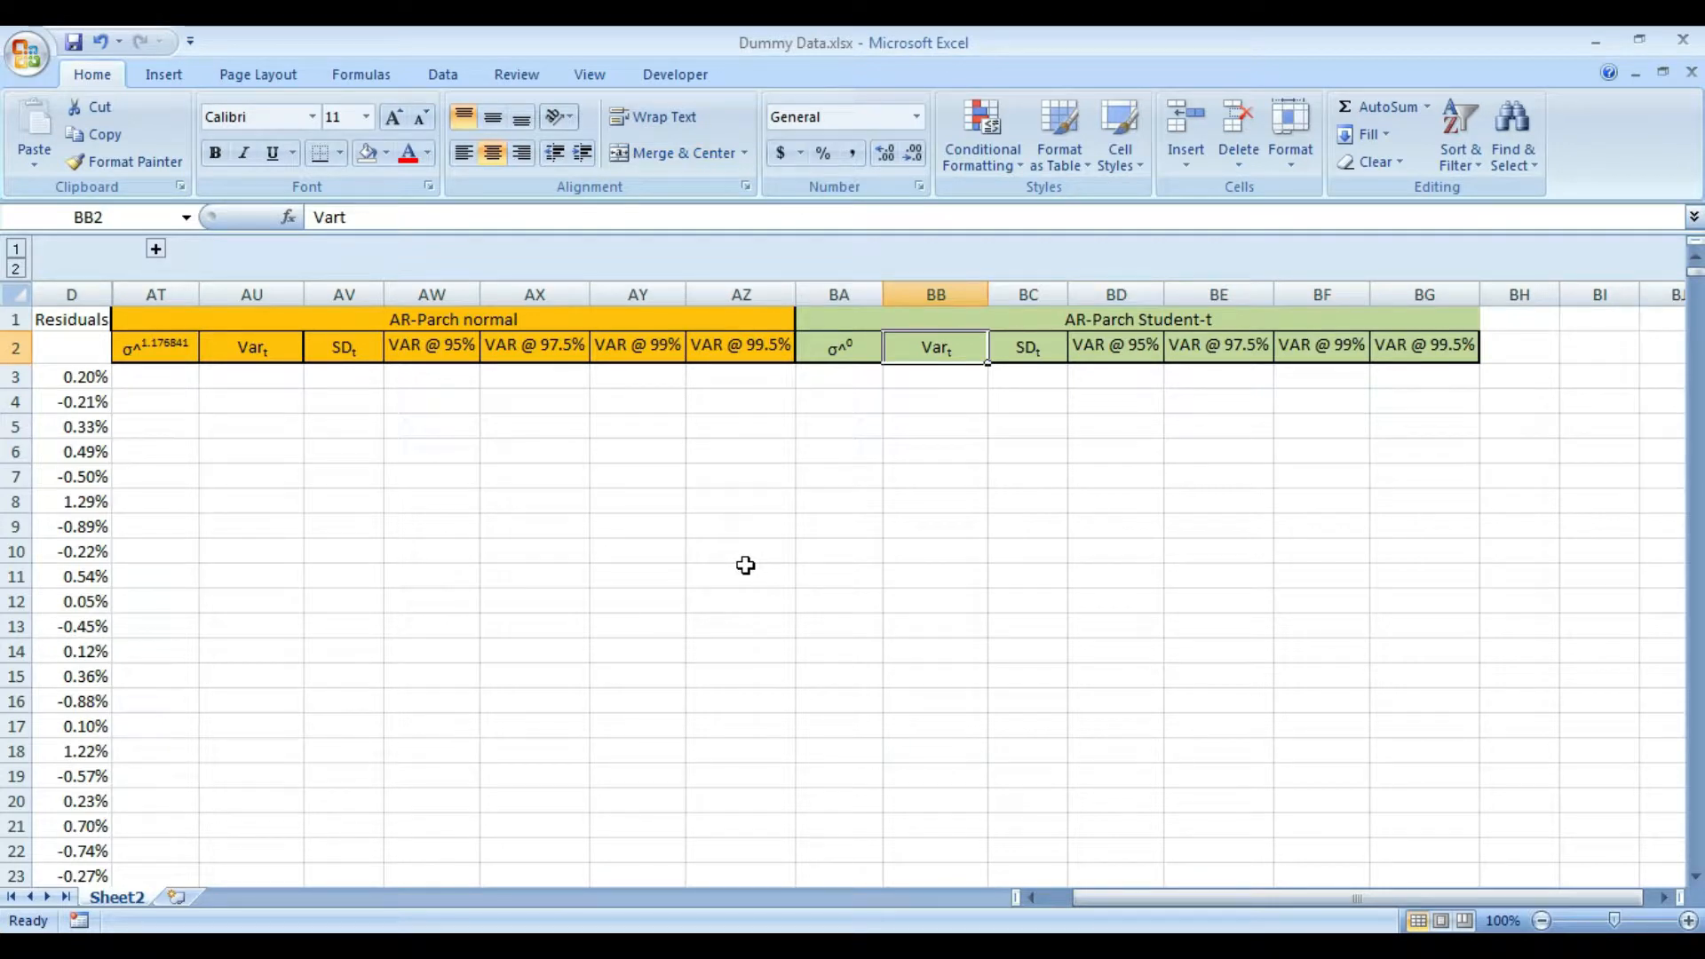
key("Left")
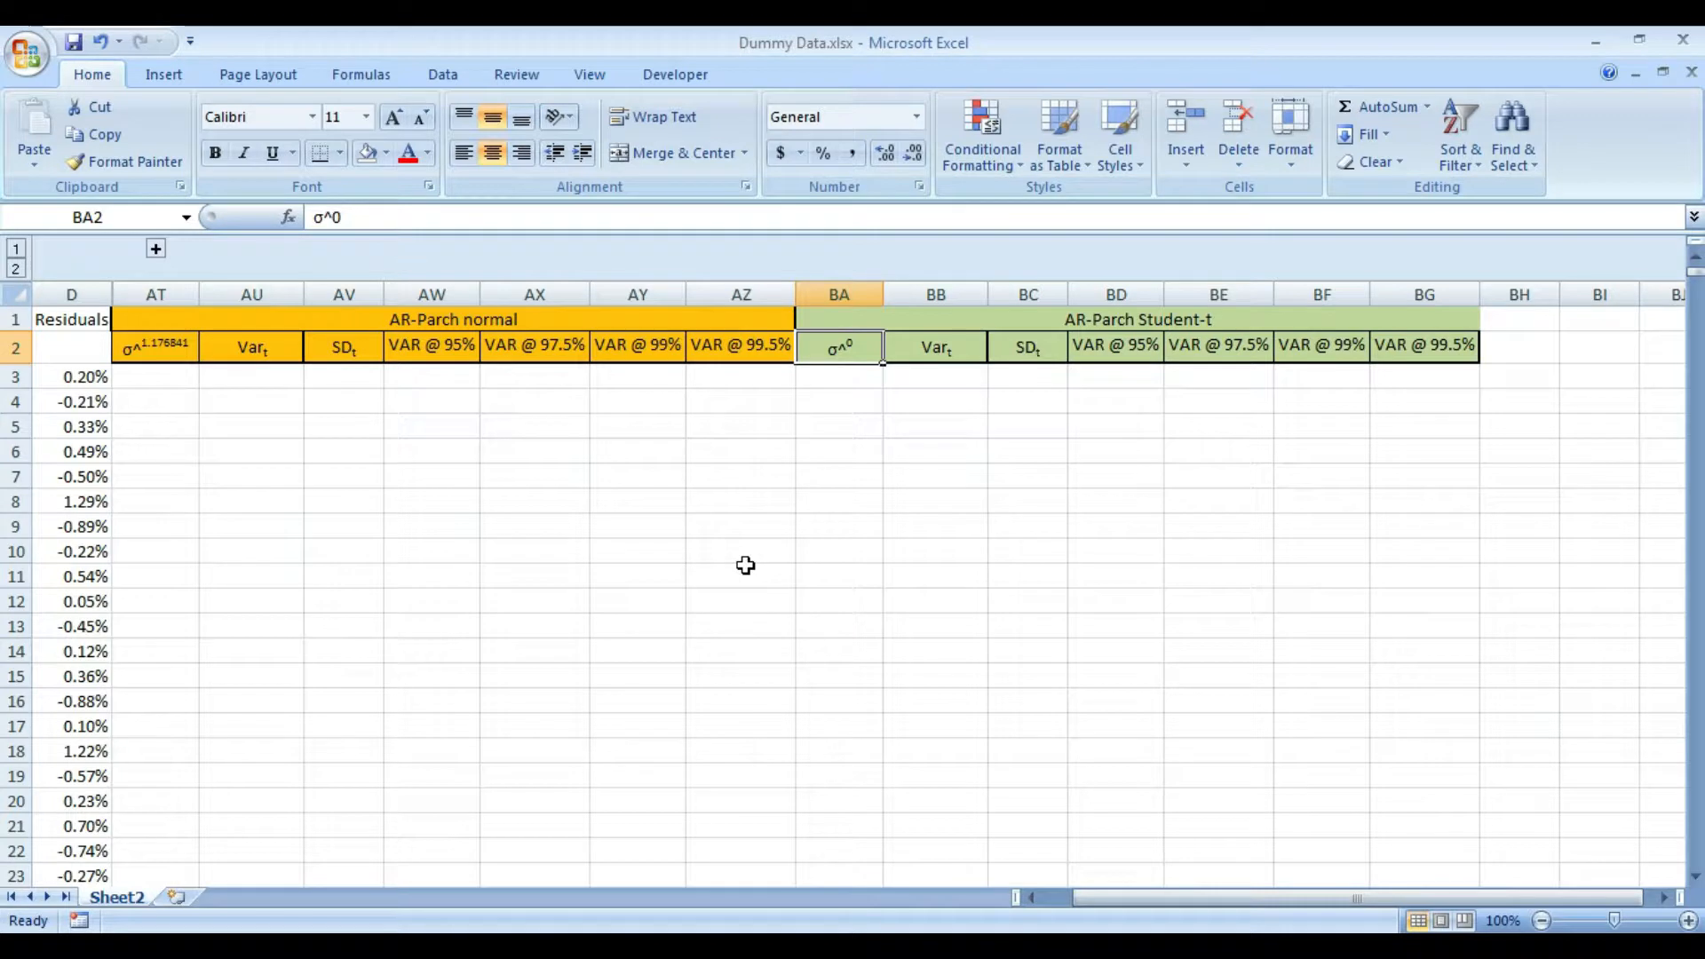
key("Left")
key("Left")
key("Left")
key("Up")
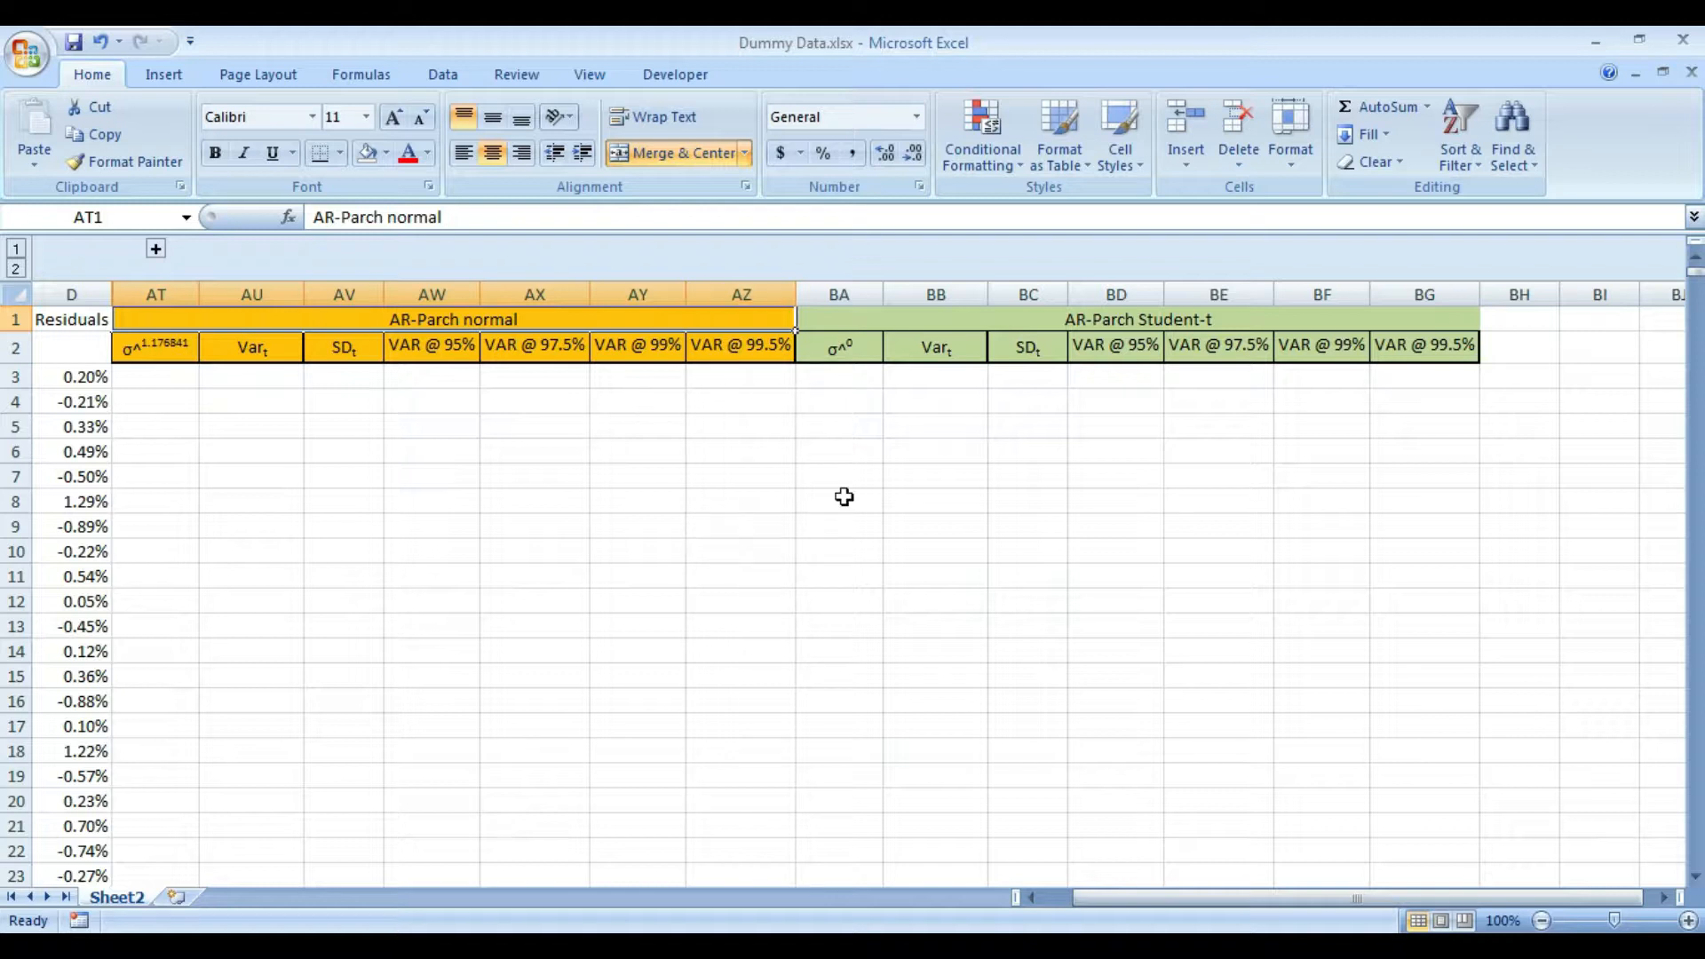
key("Right")
key("Down")
key("Down")
key("Down")
key("Up")
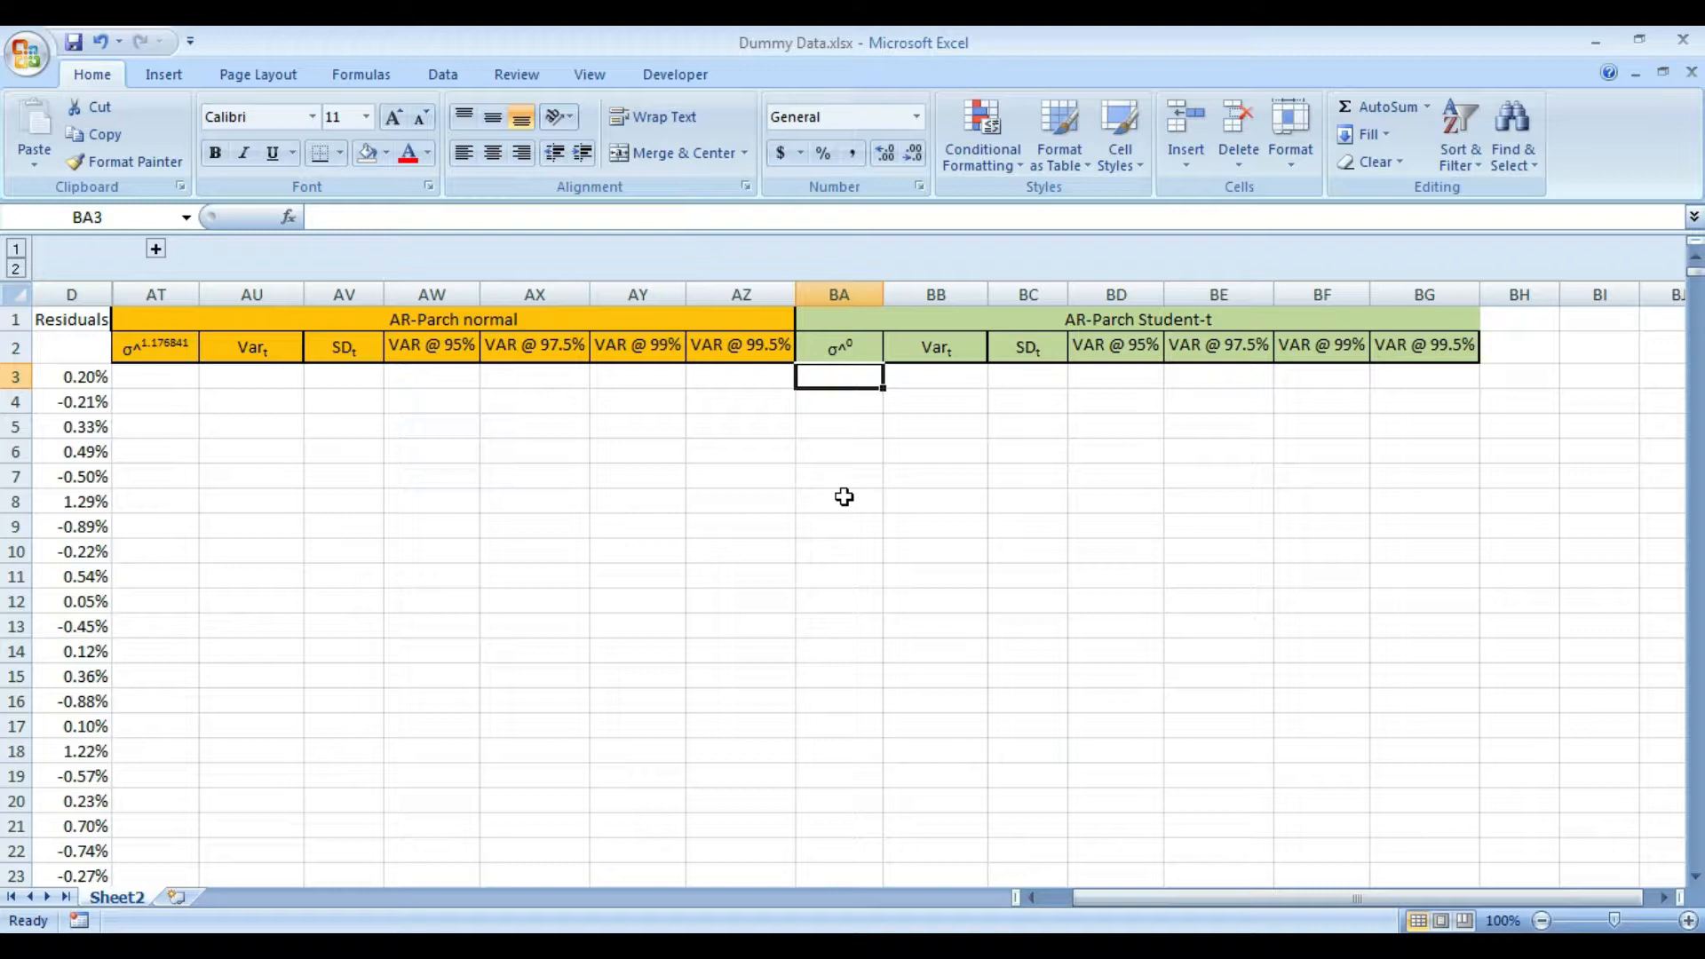
key("Right")
key("Left")
key("Right")
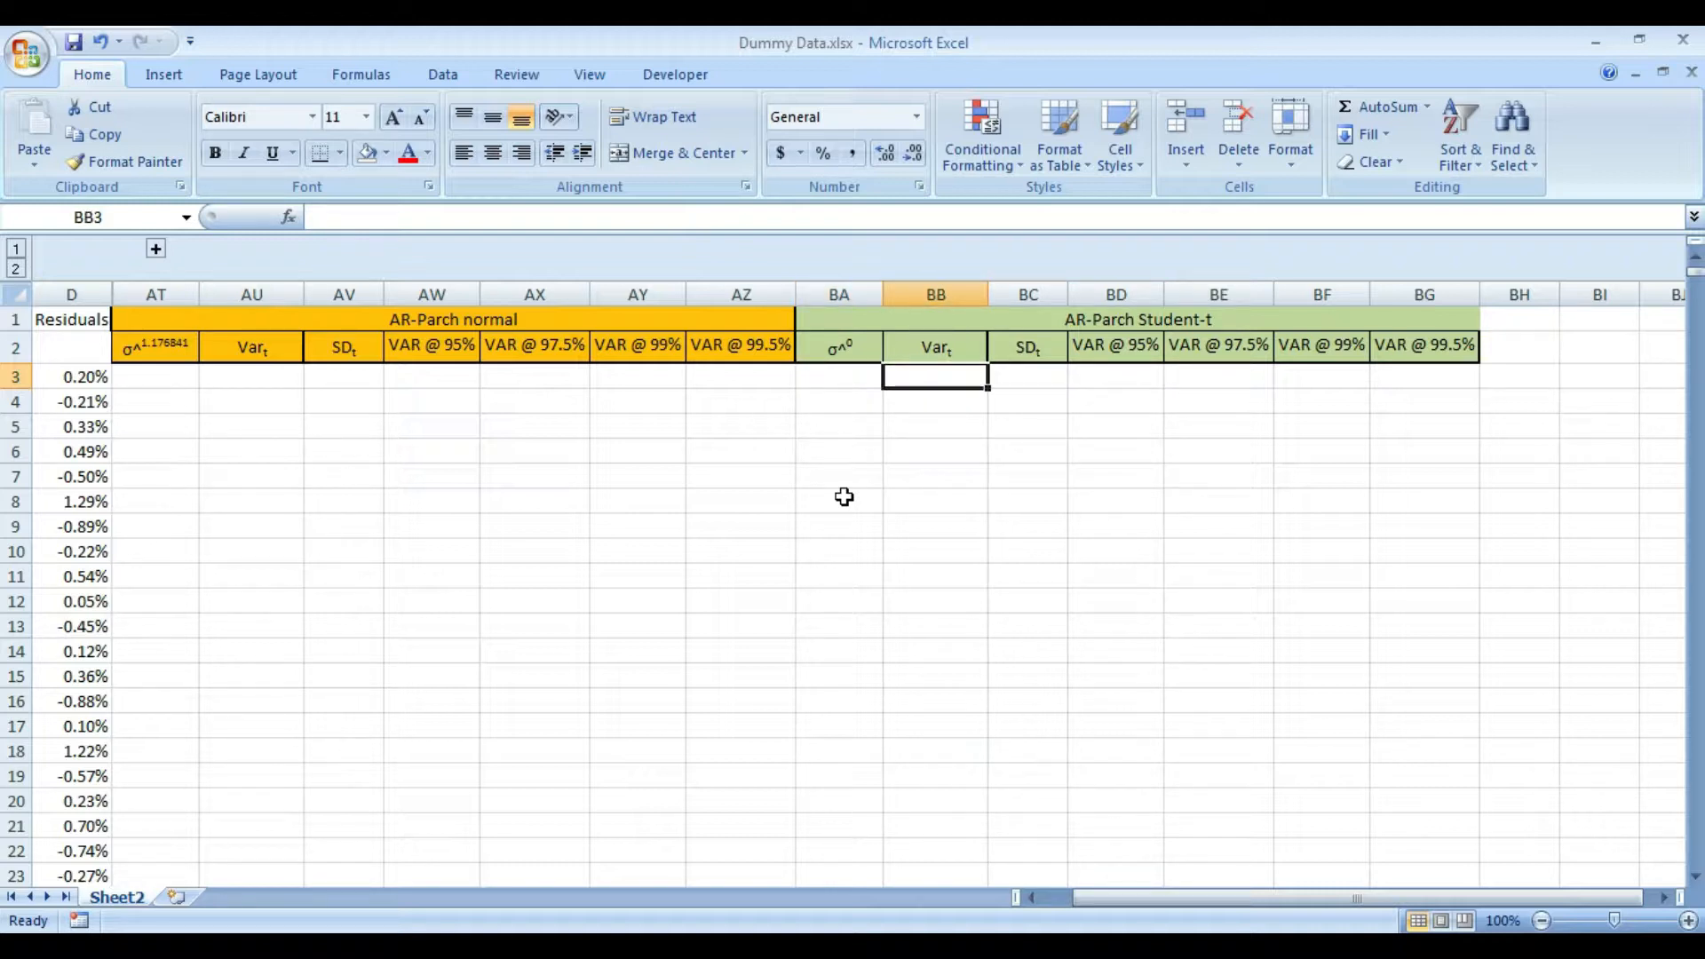
- Copy the text of the variance formula in AU3278, the first filled cell below the AR-Parch normal Var header
key("ctrl+Down")
key("ctrl+Up")
key("Left")
key("Left")
key("Left")
key("Left")
key("Left")
key("Left")
key("Left")
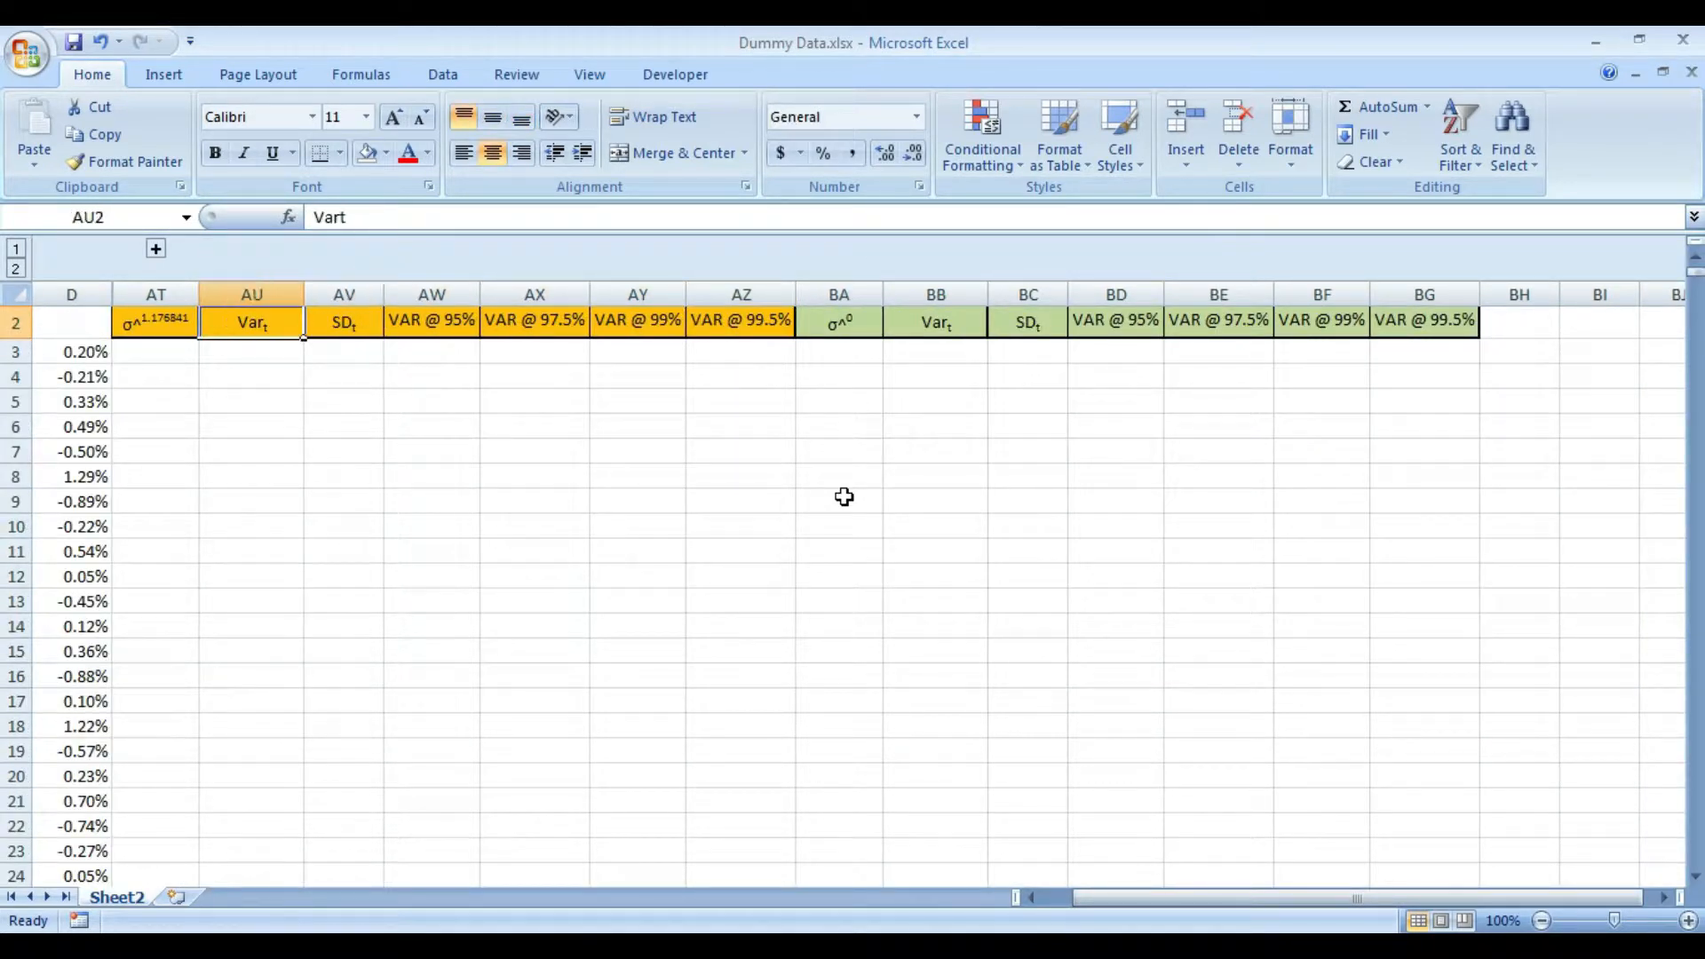
key("ctrl+Down")
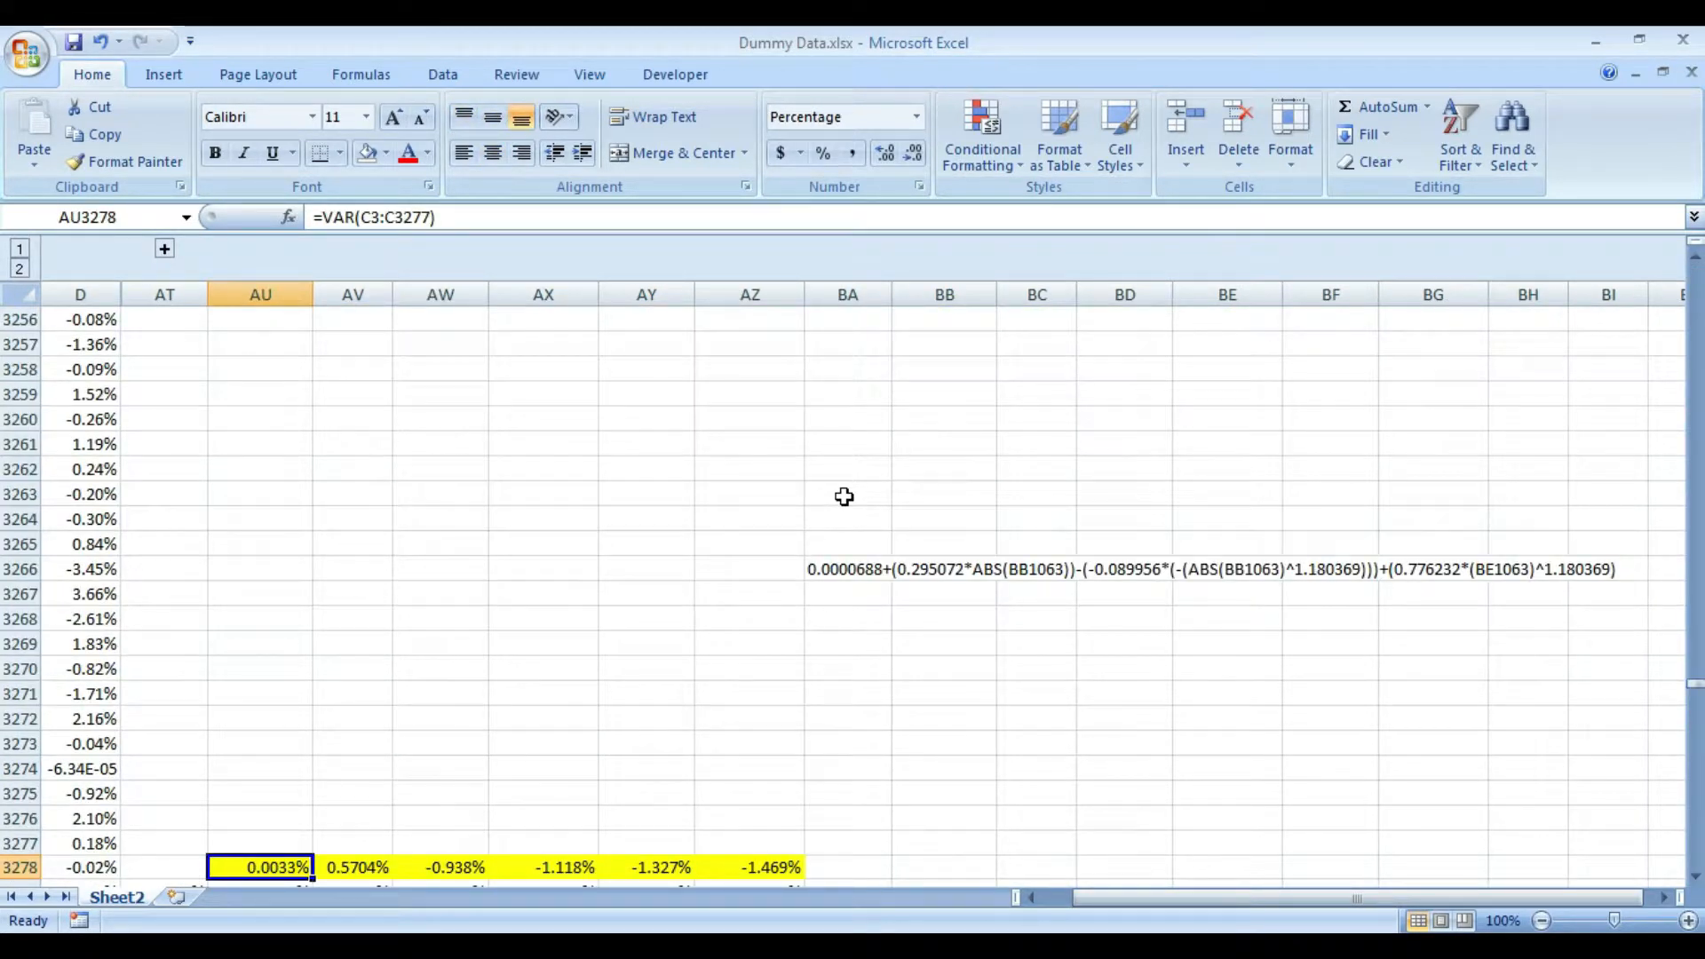
key("F2")
key("shift+Left")
key("shift+Left")
key("shift+Left")
key("shift+Left")
key("shift+Left")
key("shift+Left")
key("shift+Left")
key("shift+Left")
key("shift+Left")
key("shift+Left")
key("shift+Left")
key("shift+Left")
key("shift+Left")
key("shift+Left")
key("ctrl+c")
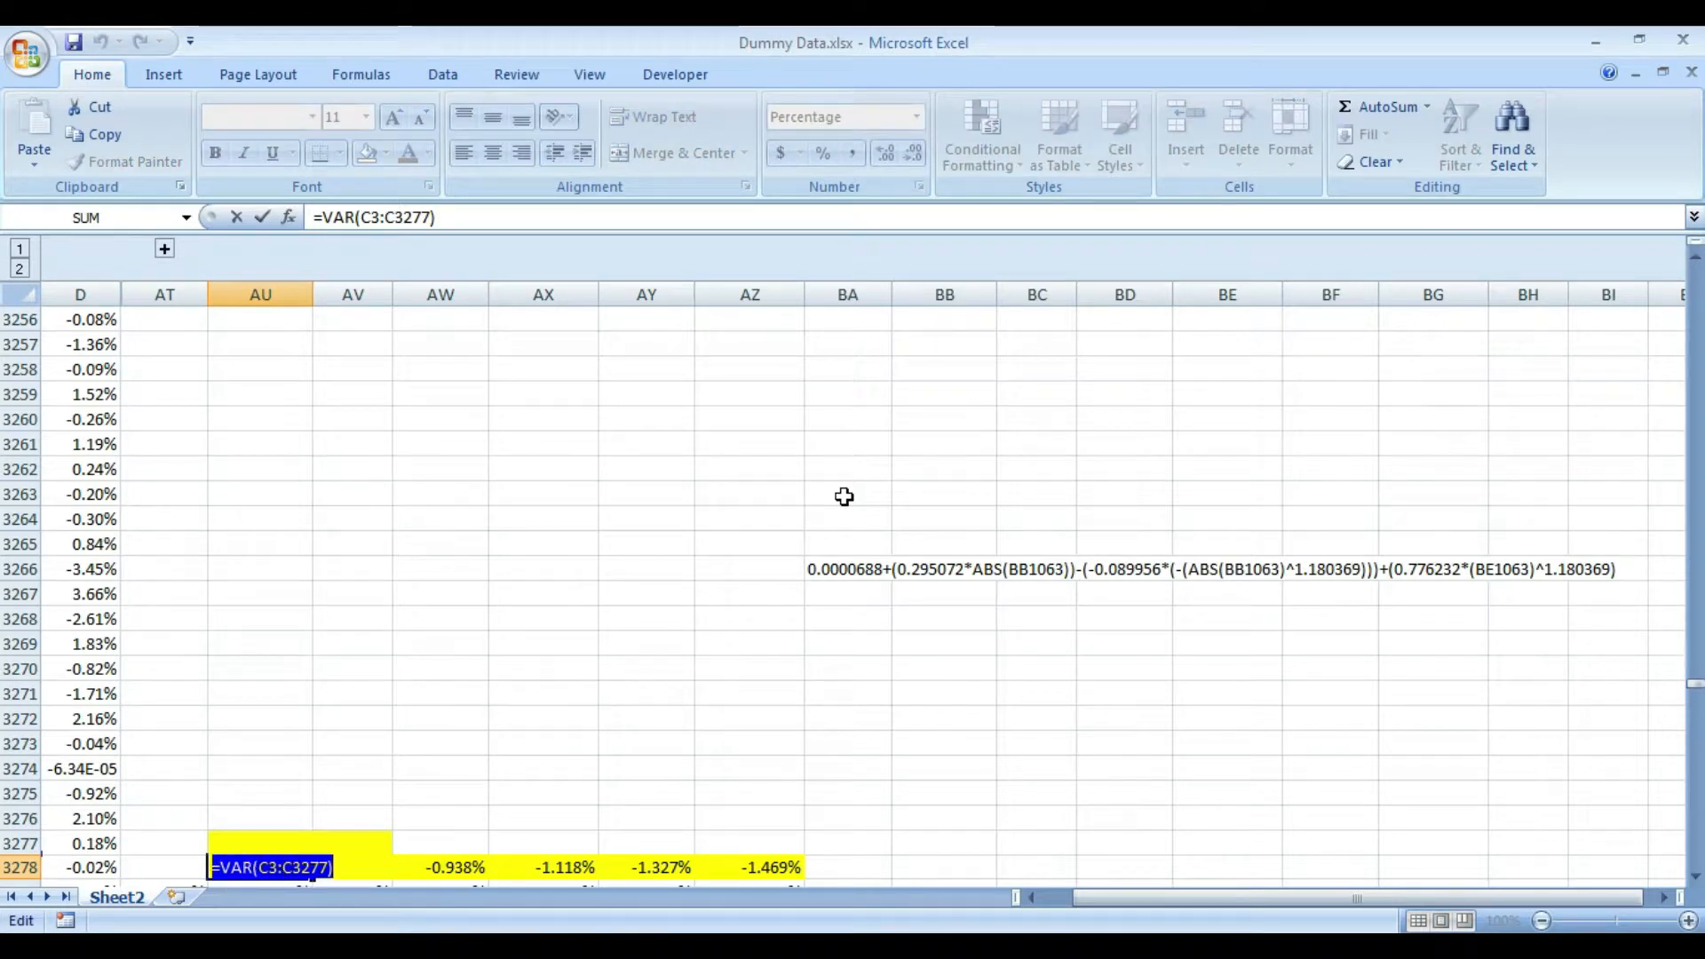
- Enter the formula =VAR(C3:C3277) in cell BB3278 of the AR-Parch Student-t block
key("Escape")
key("Right")
key("Right")
key("Right")
key("Right")
key("Right")
key("Right")
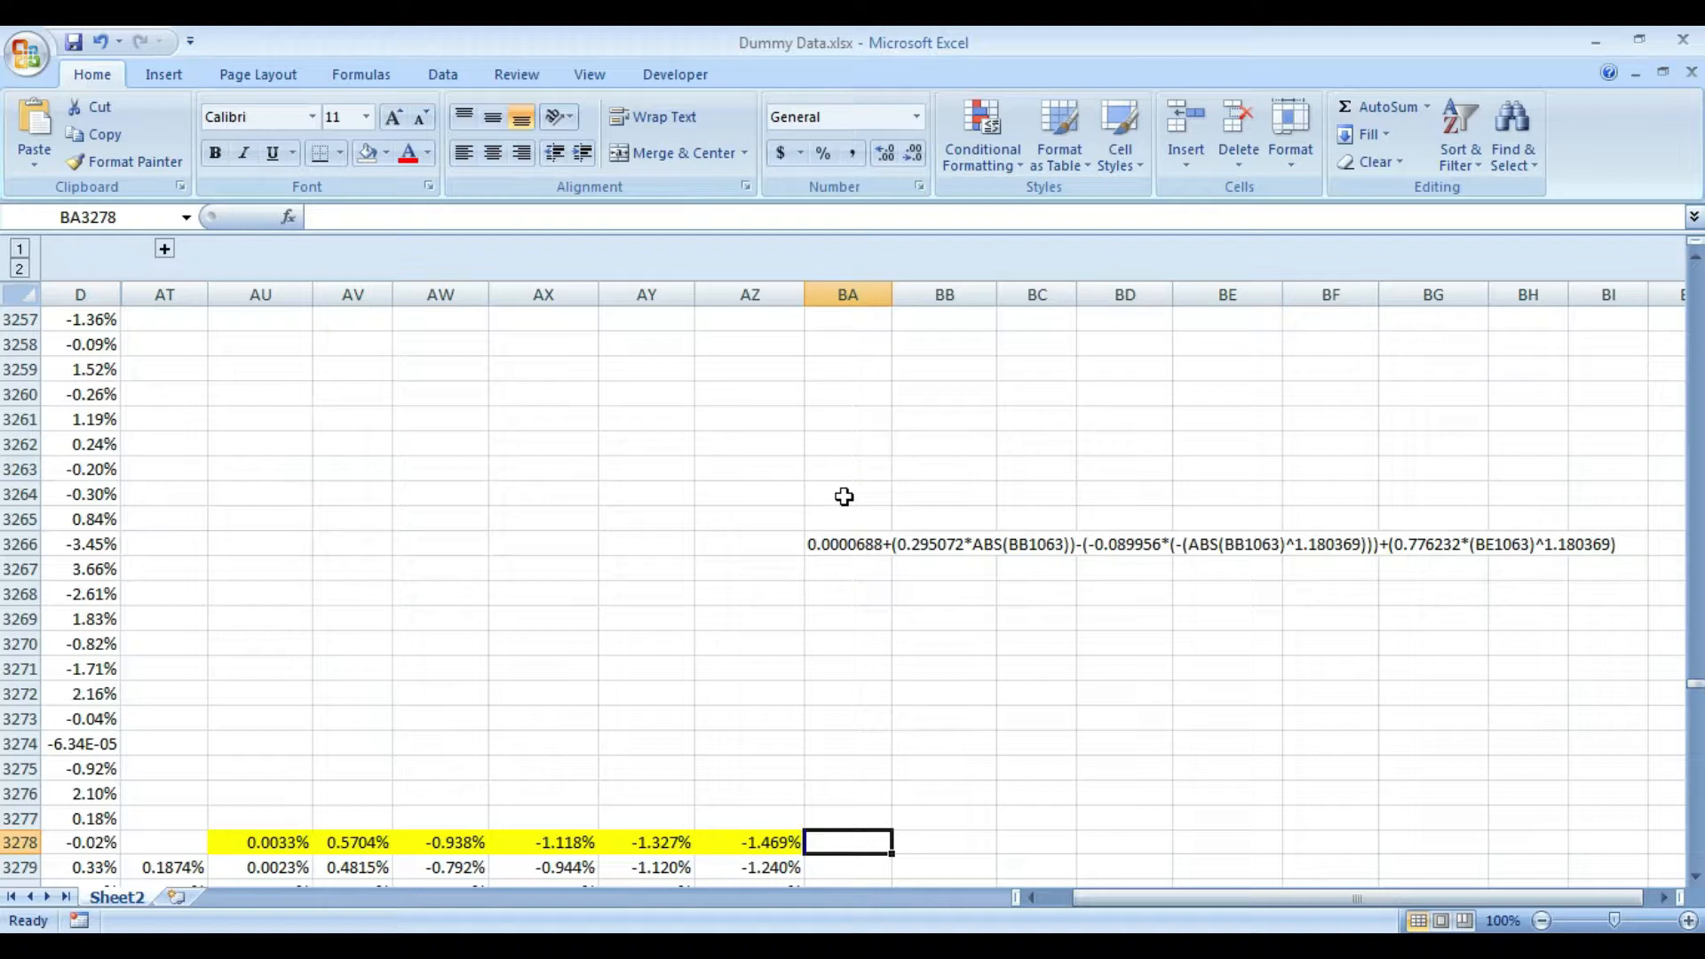
key("Right")
key("F2")
key("ctrl+v")
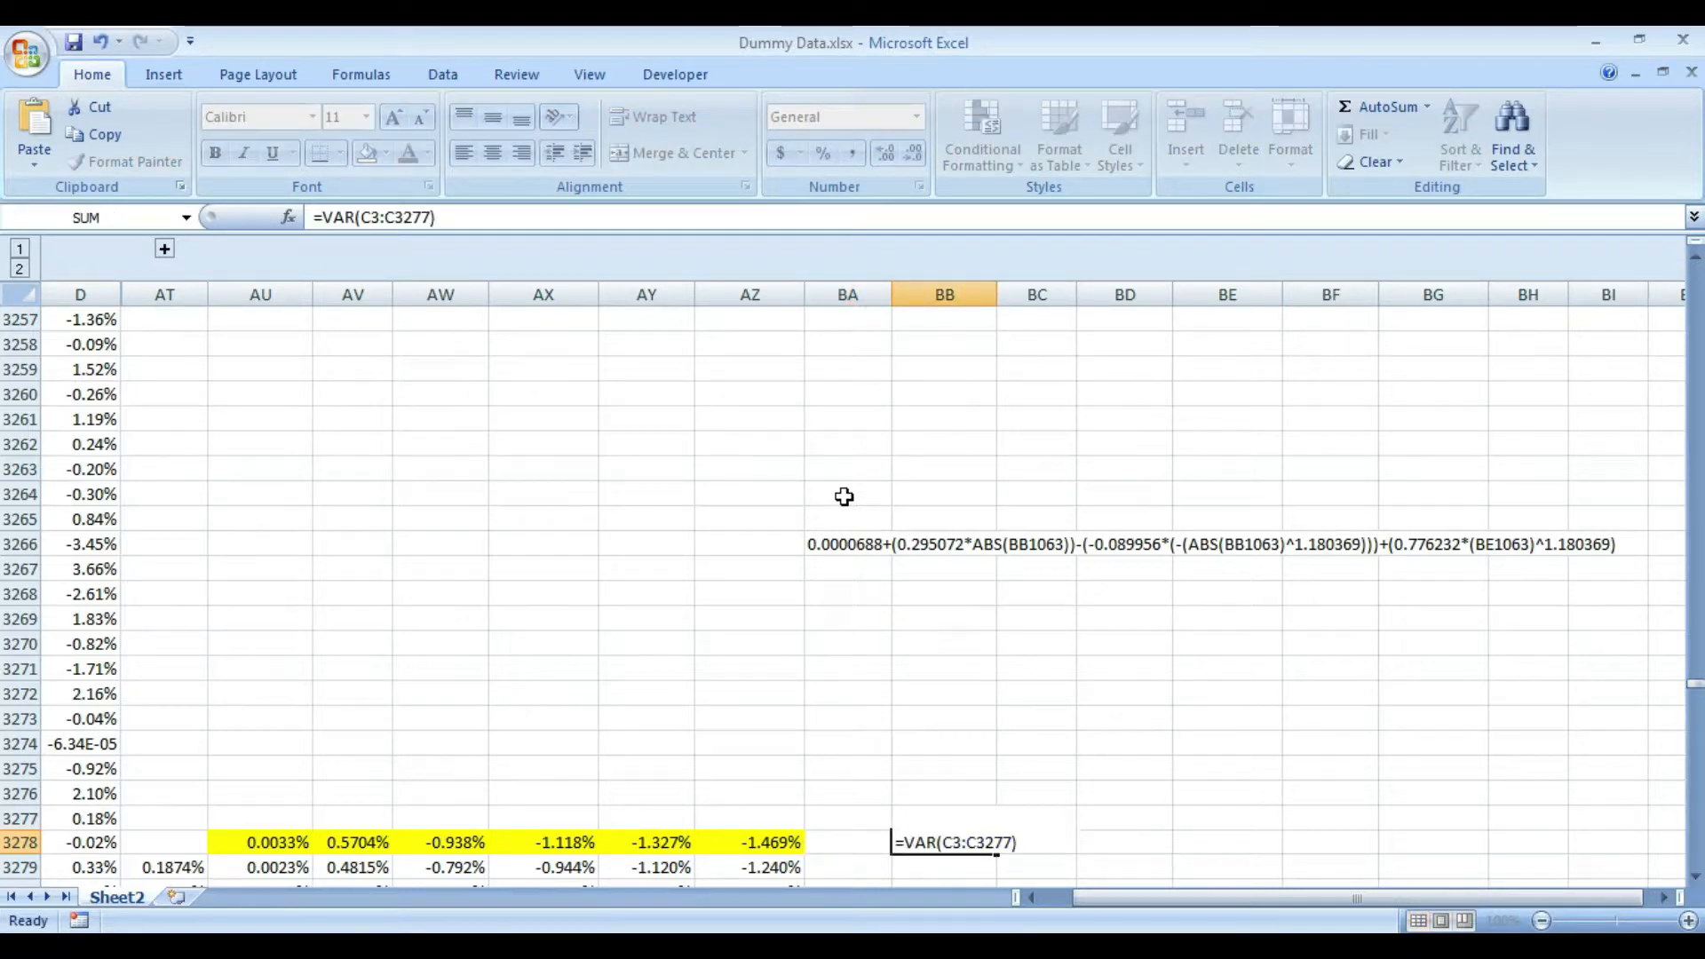
key("ctrl+Return")
- Copy AU3278:AZ3278 and paste only its formats onto the Student-t row starting at BB3278
key("Left")
key("Left")
key("Left")
key("Left")
key("Left")
key("Left")
key("Left")
key("shift+Right")
key("shift+Right")
key("shift+Right")
key("shift+Right")
key("shift+Right")
key("ctrl+c")
key("Right")
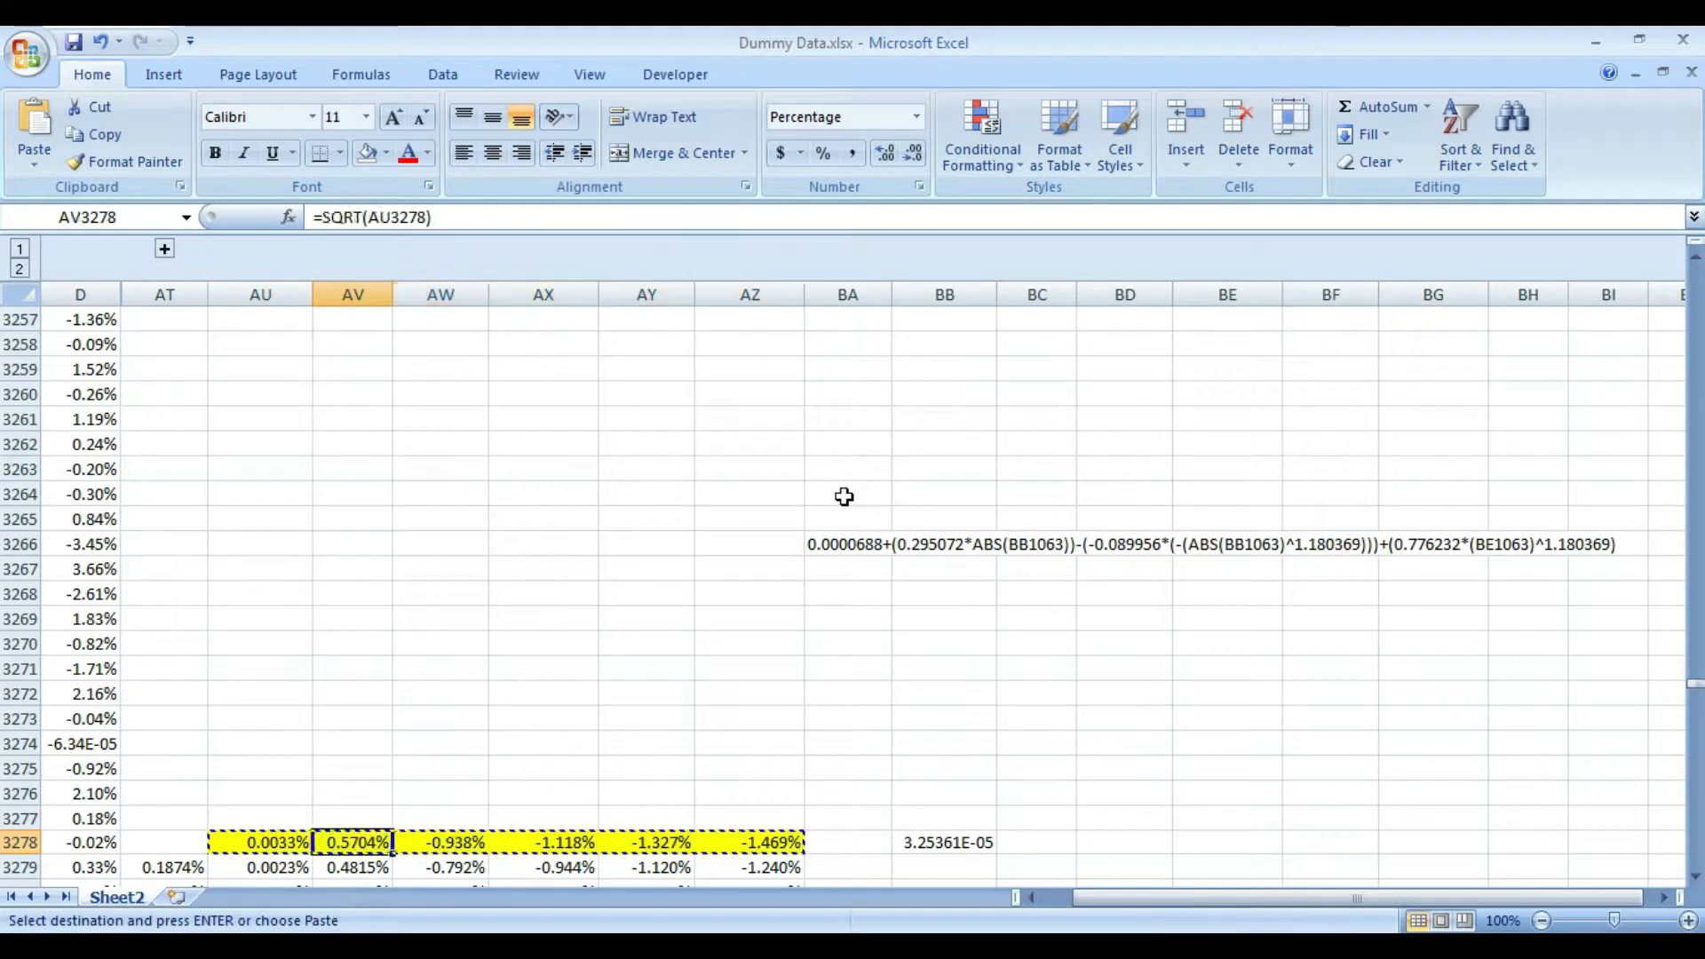
key("Right")
key("Right")
key("Right")
key("Right")
key("Right")
key("Right")
key("ctrl+alt+v")
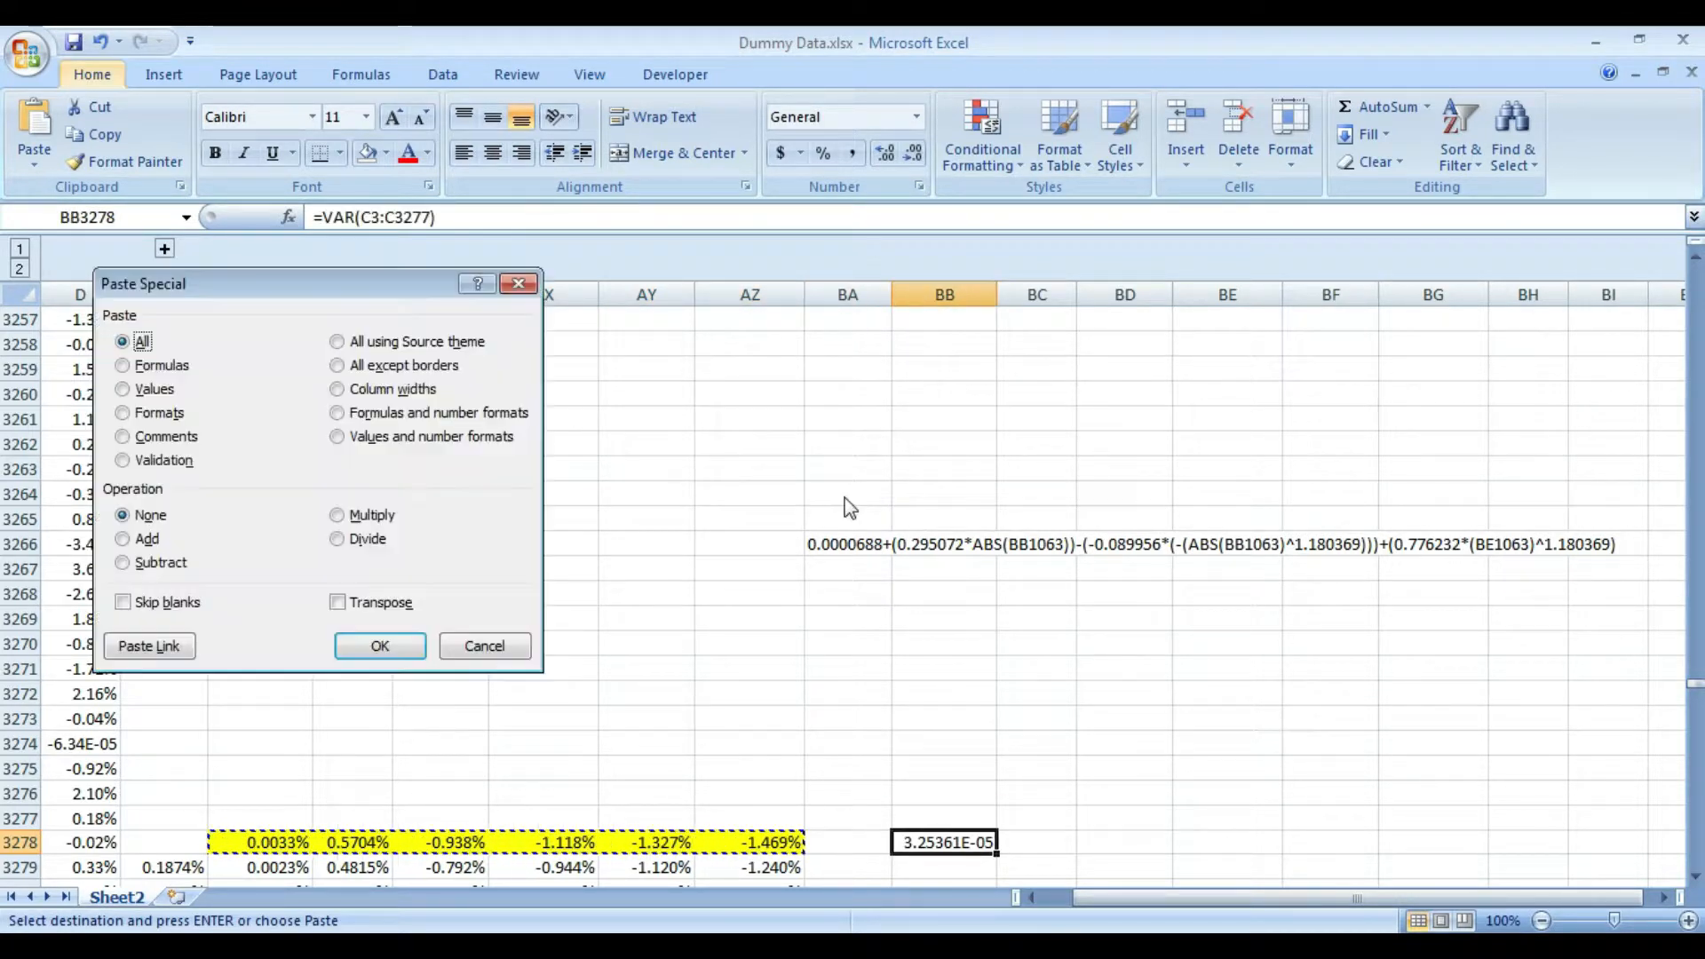
key("t")
key("Return")
- Enter =SQRT(BB3278) in cell BC3278 as the Student-t standard deviation and select BD3278
key("Left")
key("Left")
key("Left")
key("Left")
key("Right")
key("Right")
key("Right")
key("Right")
key("Right")
type("=sw")
key("BackSpace")
type("q")
key("Tab")
key("Left")
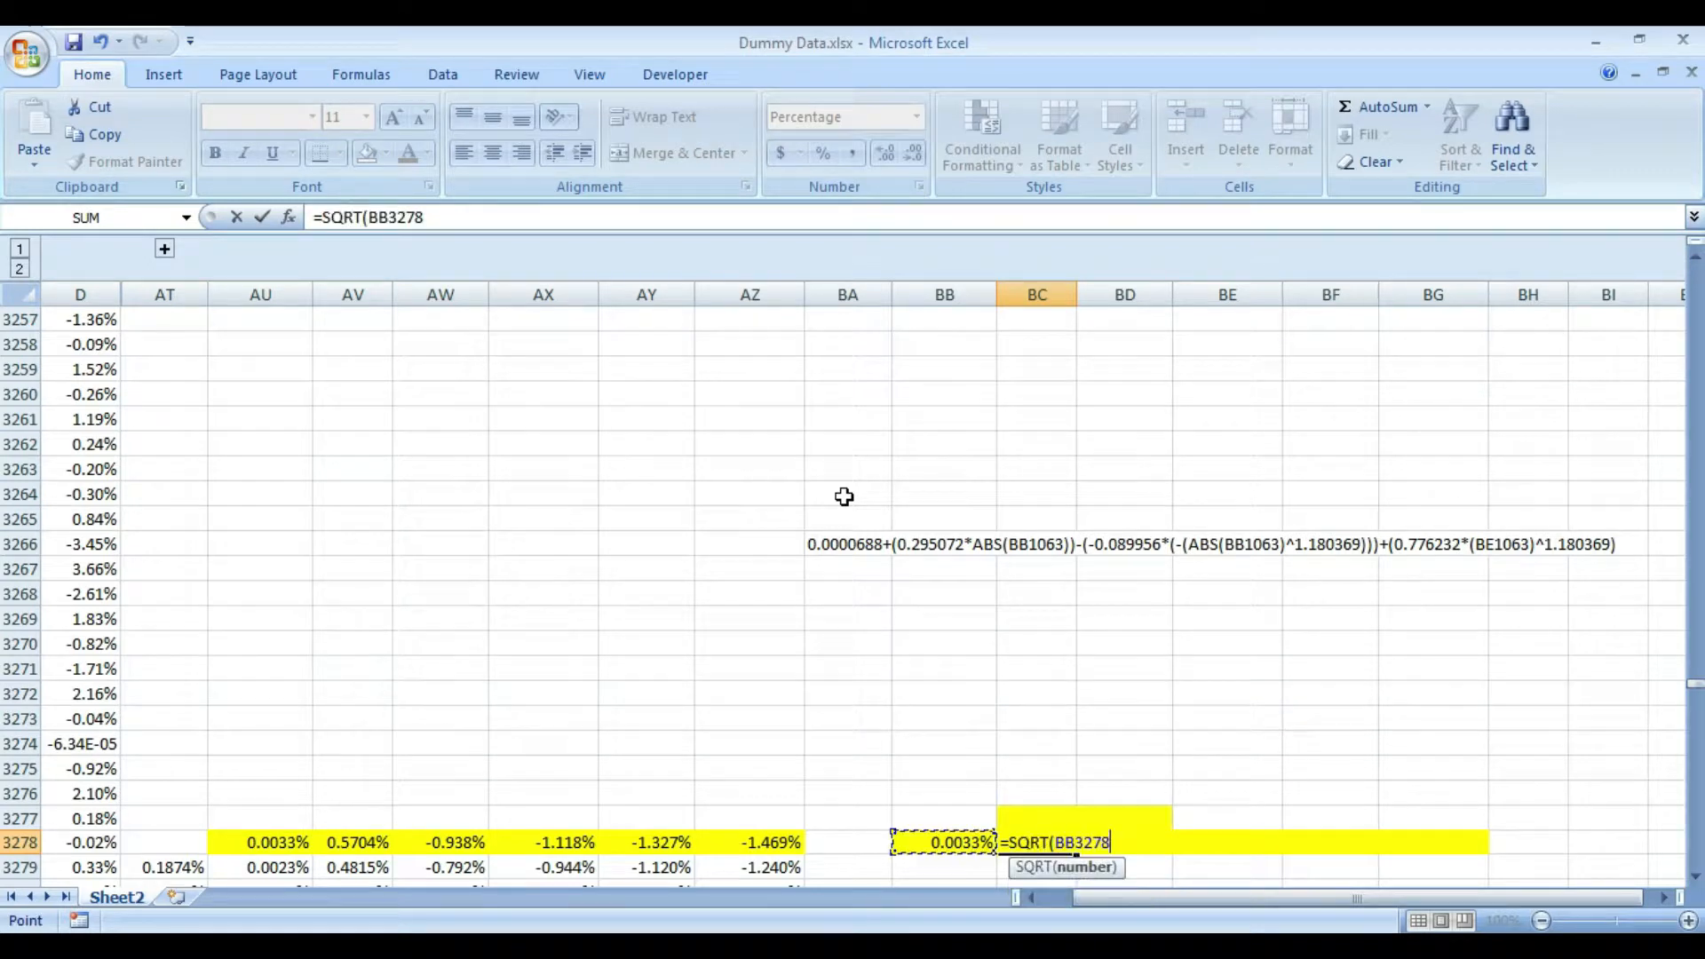
type(")")
key("Return")
key("Up")
scroll(1087, 833, "down", 2)
key("Right")
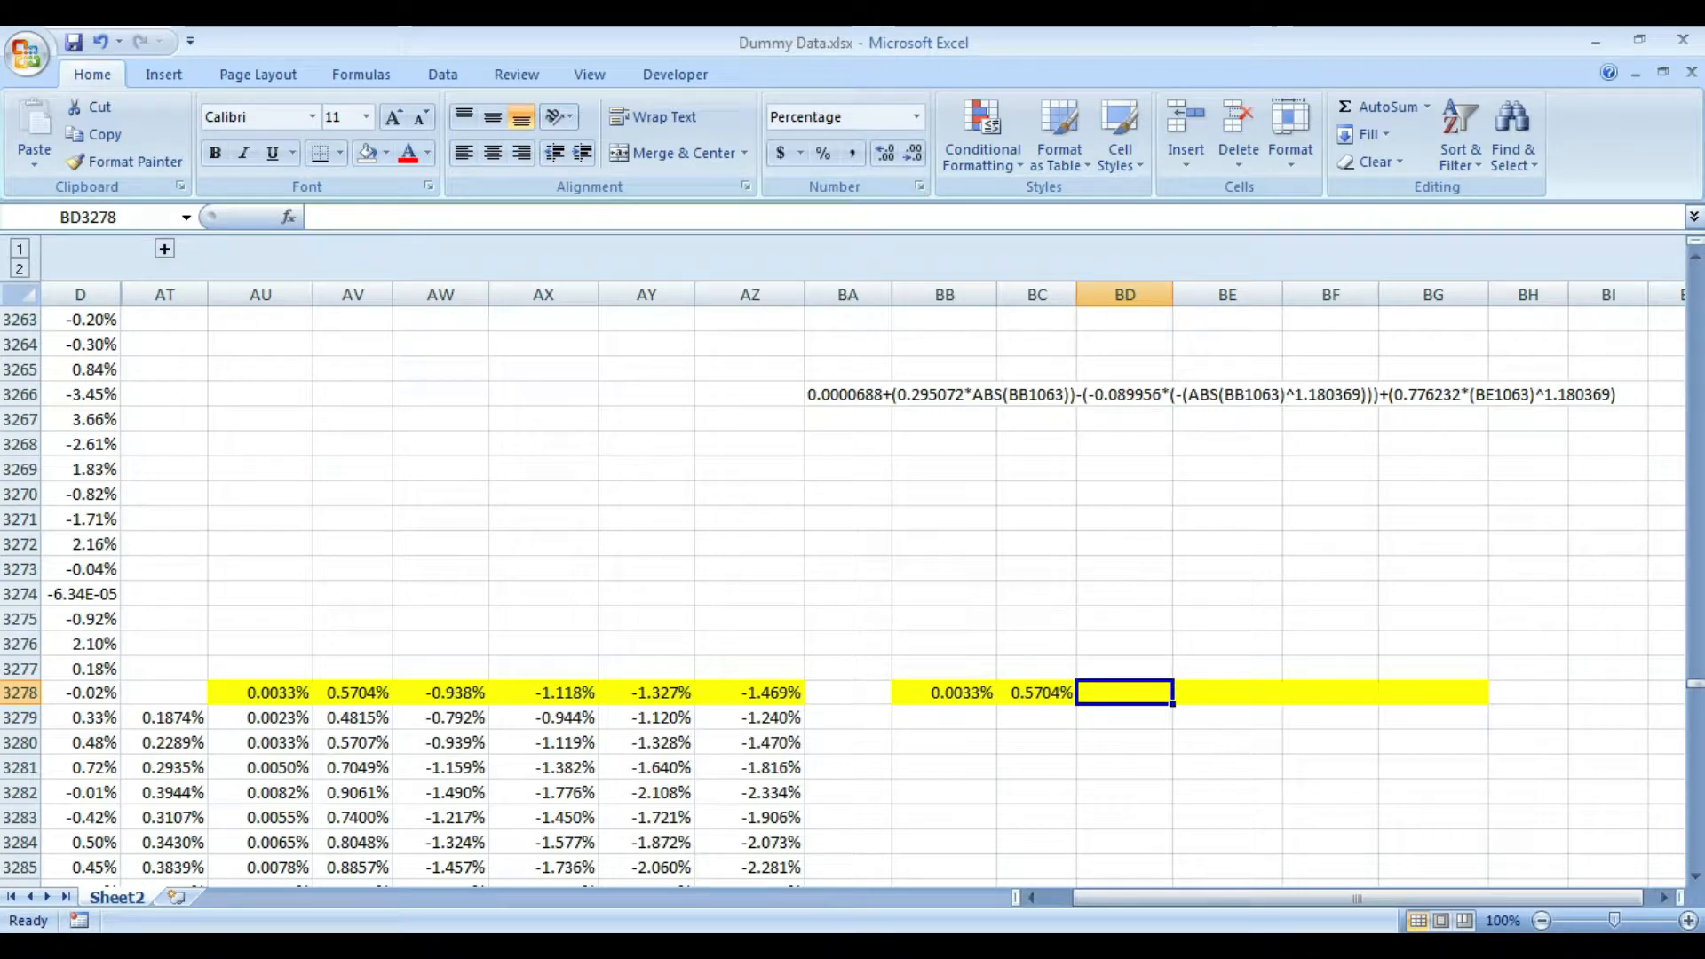
- Switch to EViews and start a new equation estimation with the specification "returns c"
left_click(1027, 856)
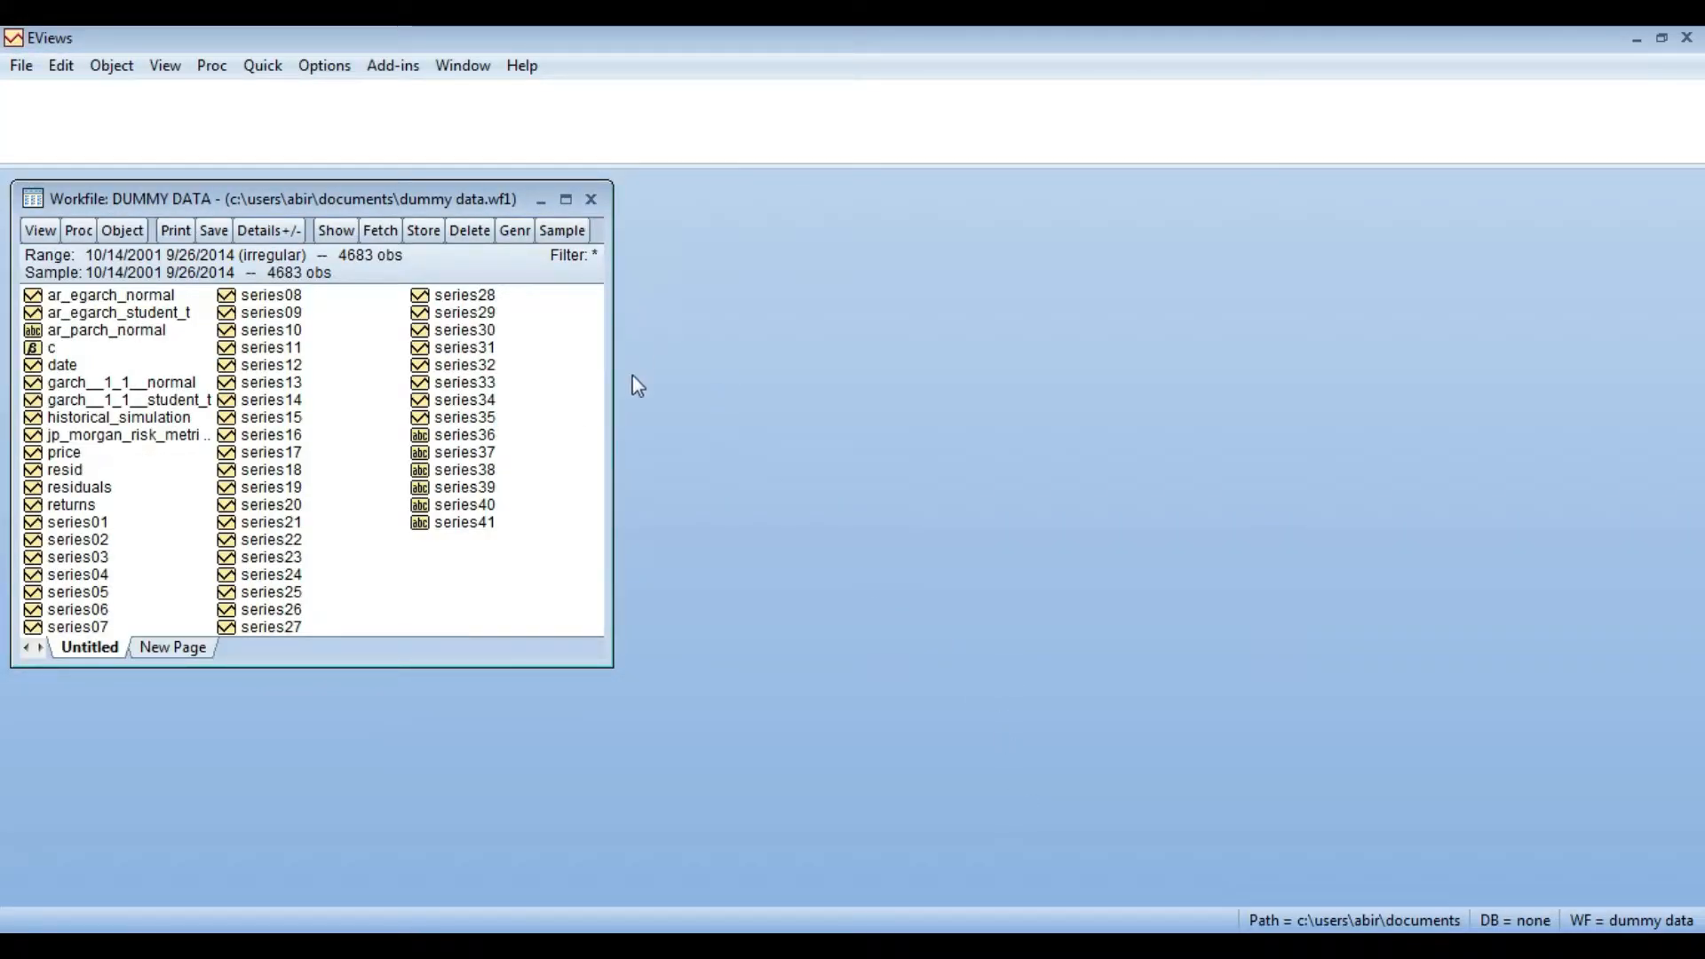
left_click(261, 66)
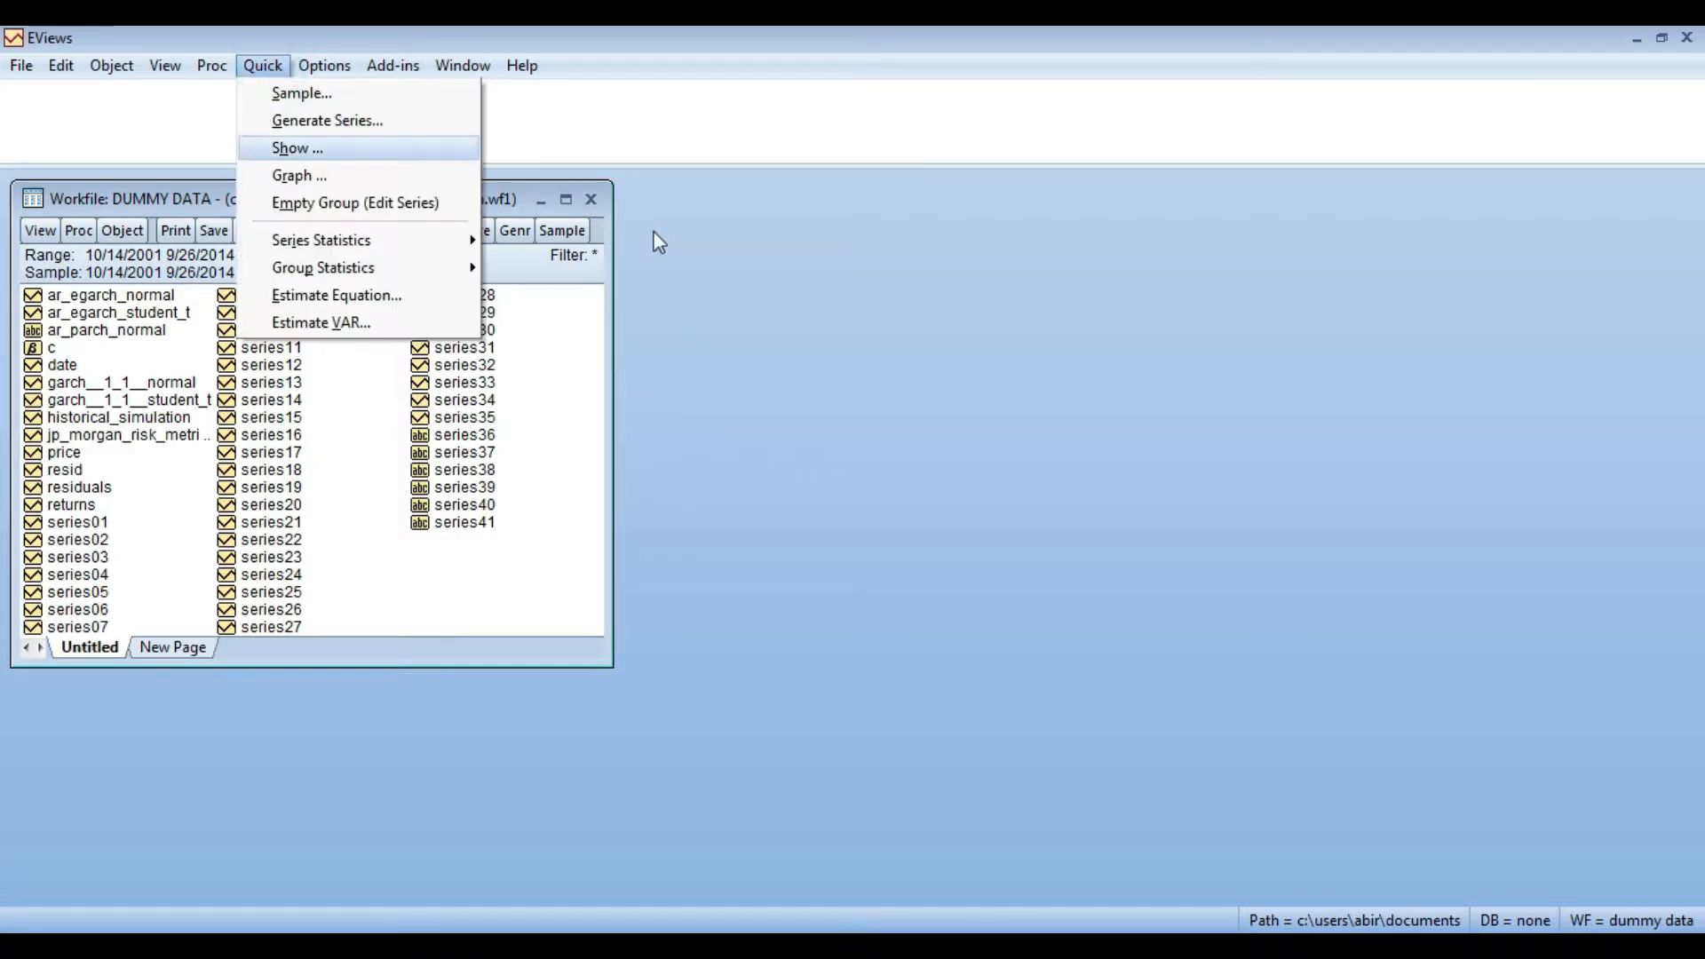
left_click(391, 293)
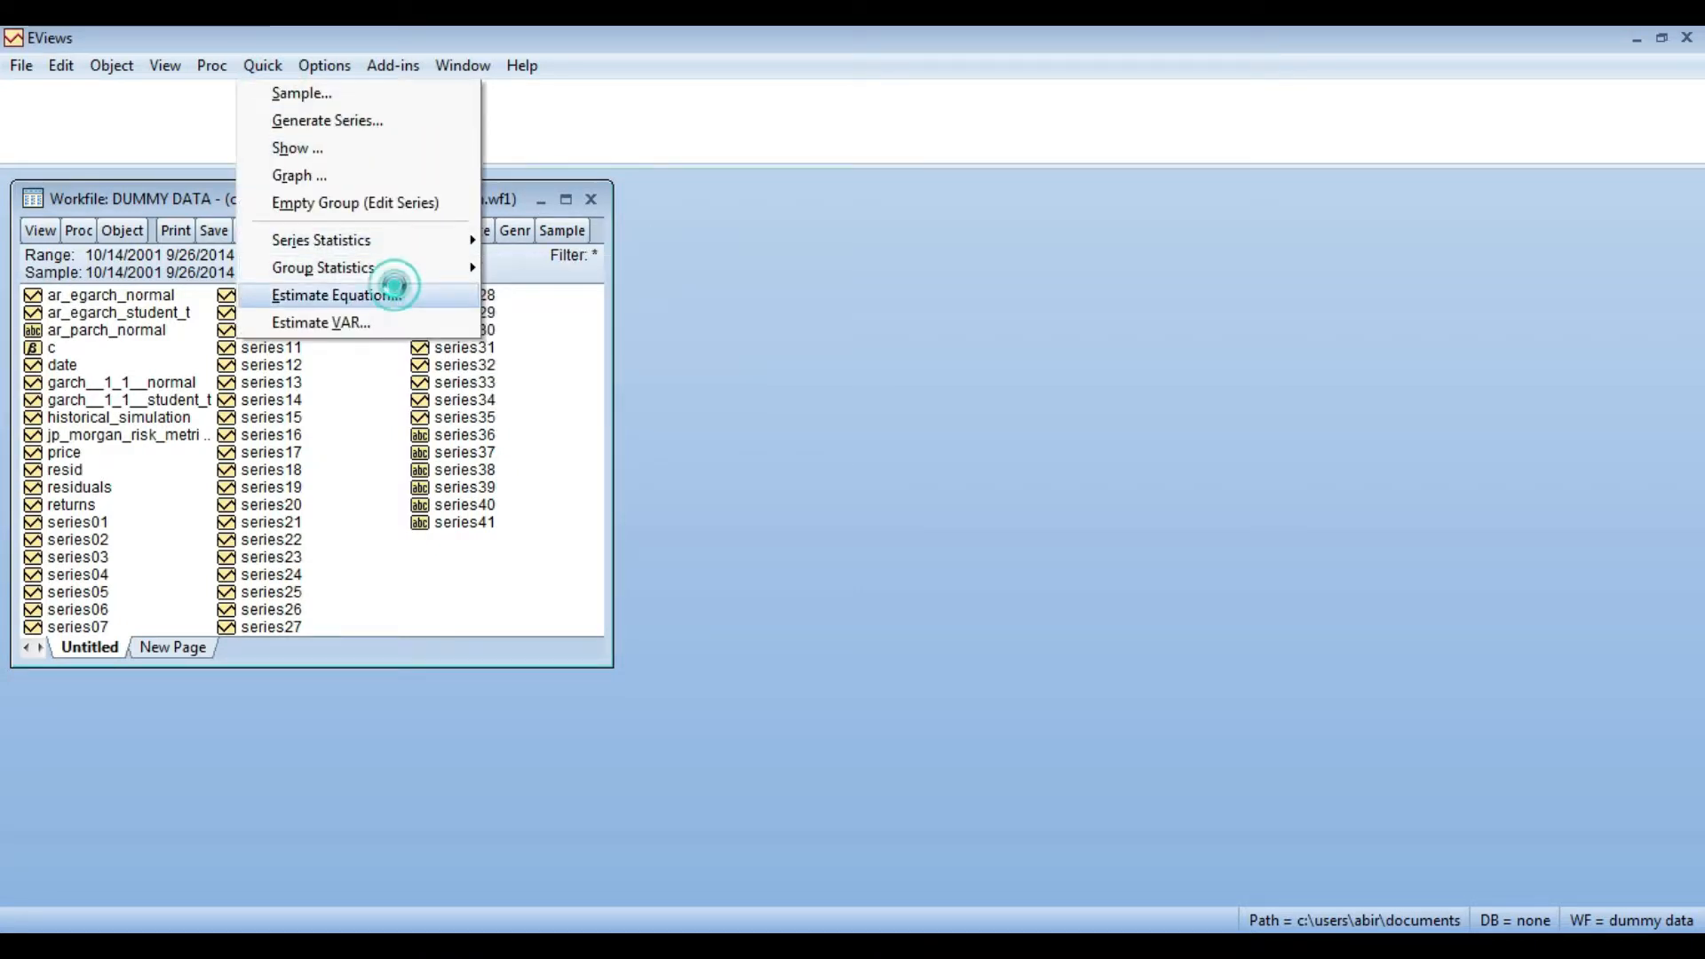
type("Re")
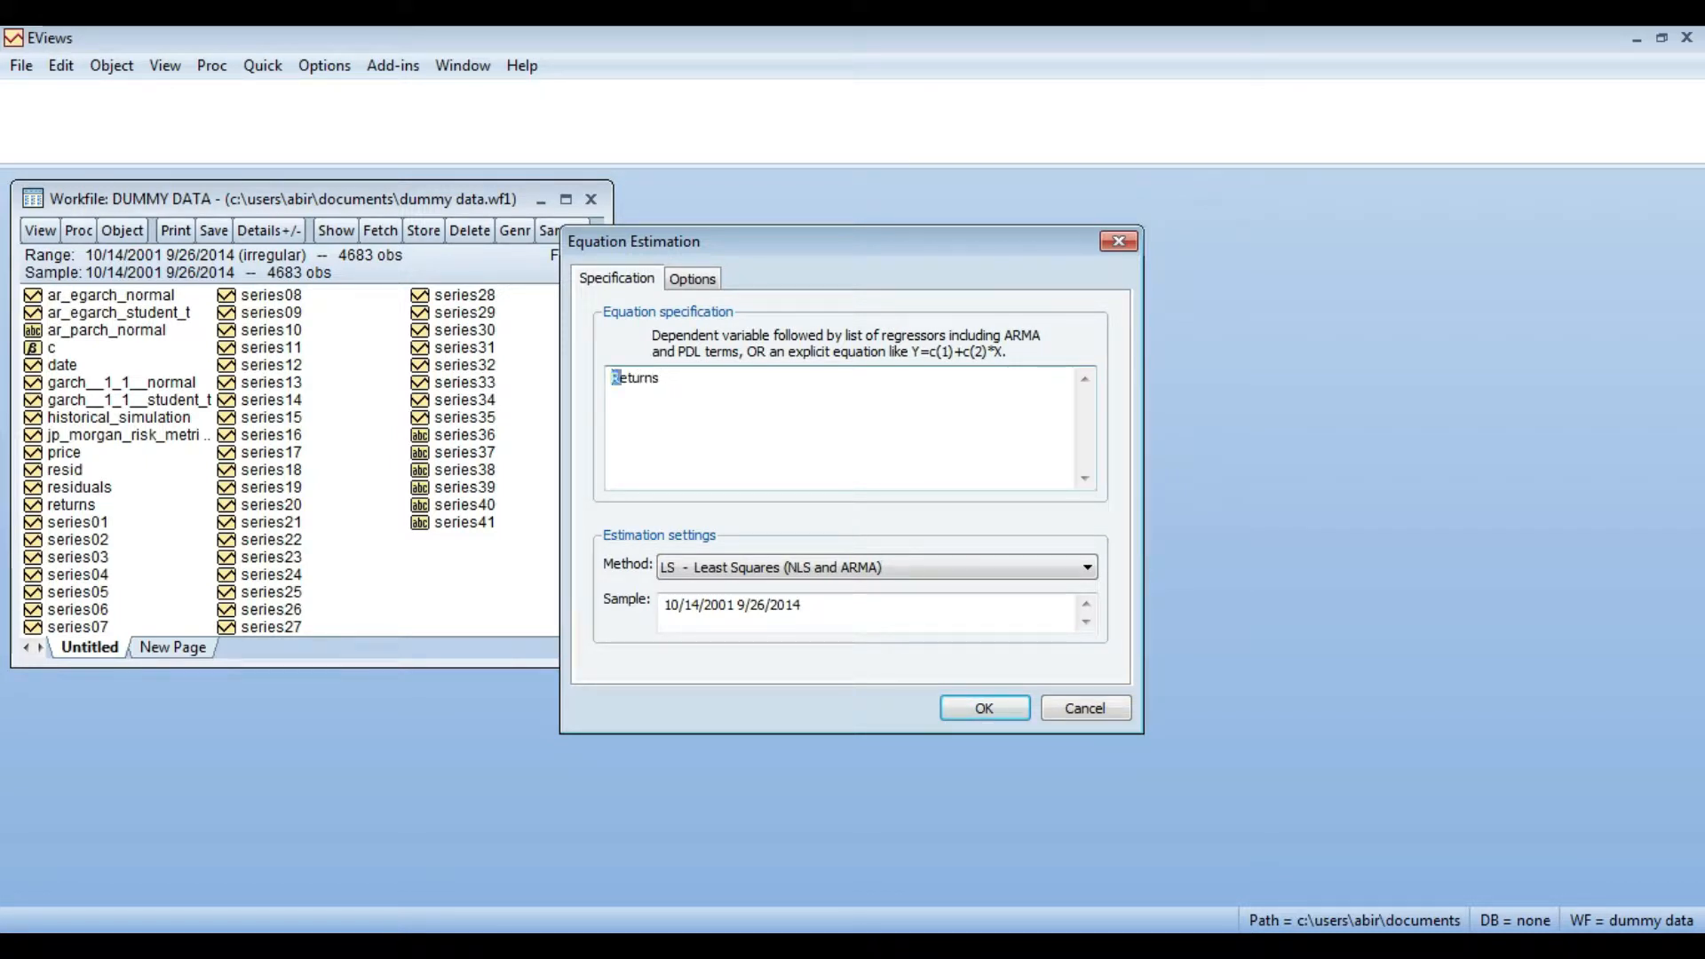
type("r")
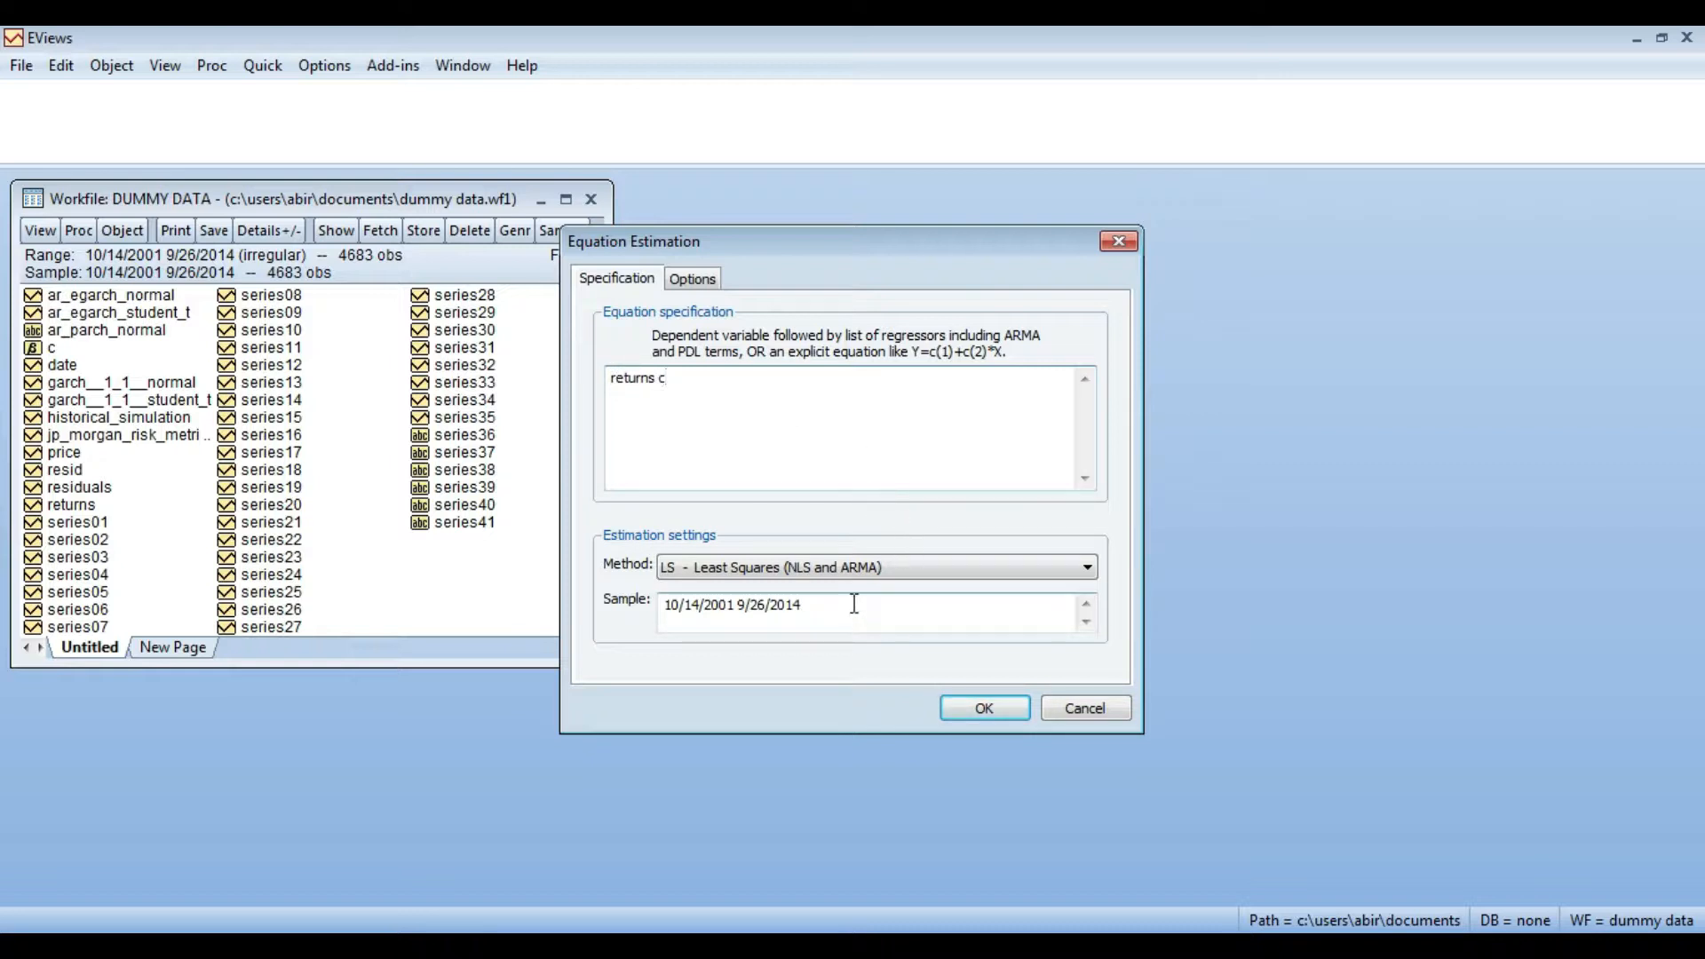
left_click(1031, 563)
left_click(1028, 563)
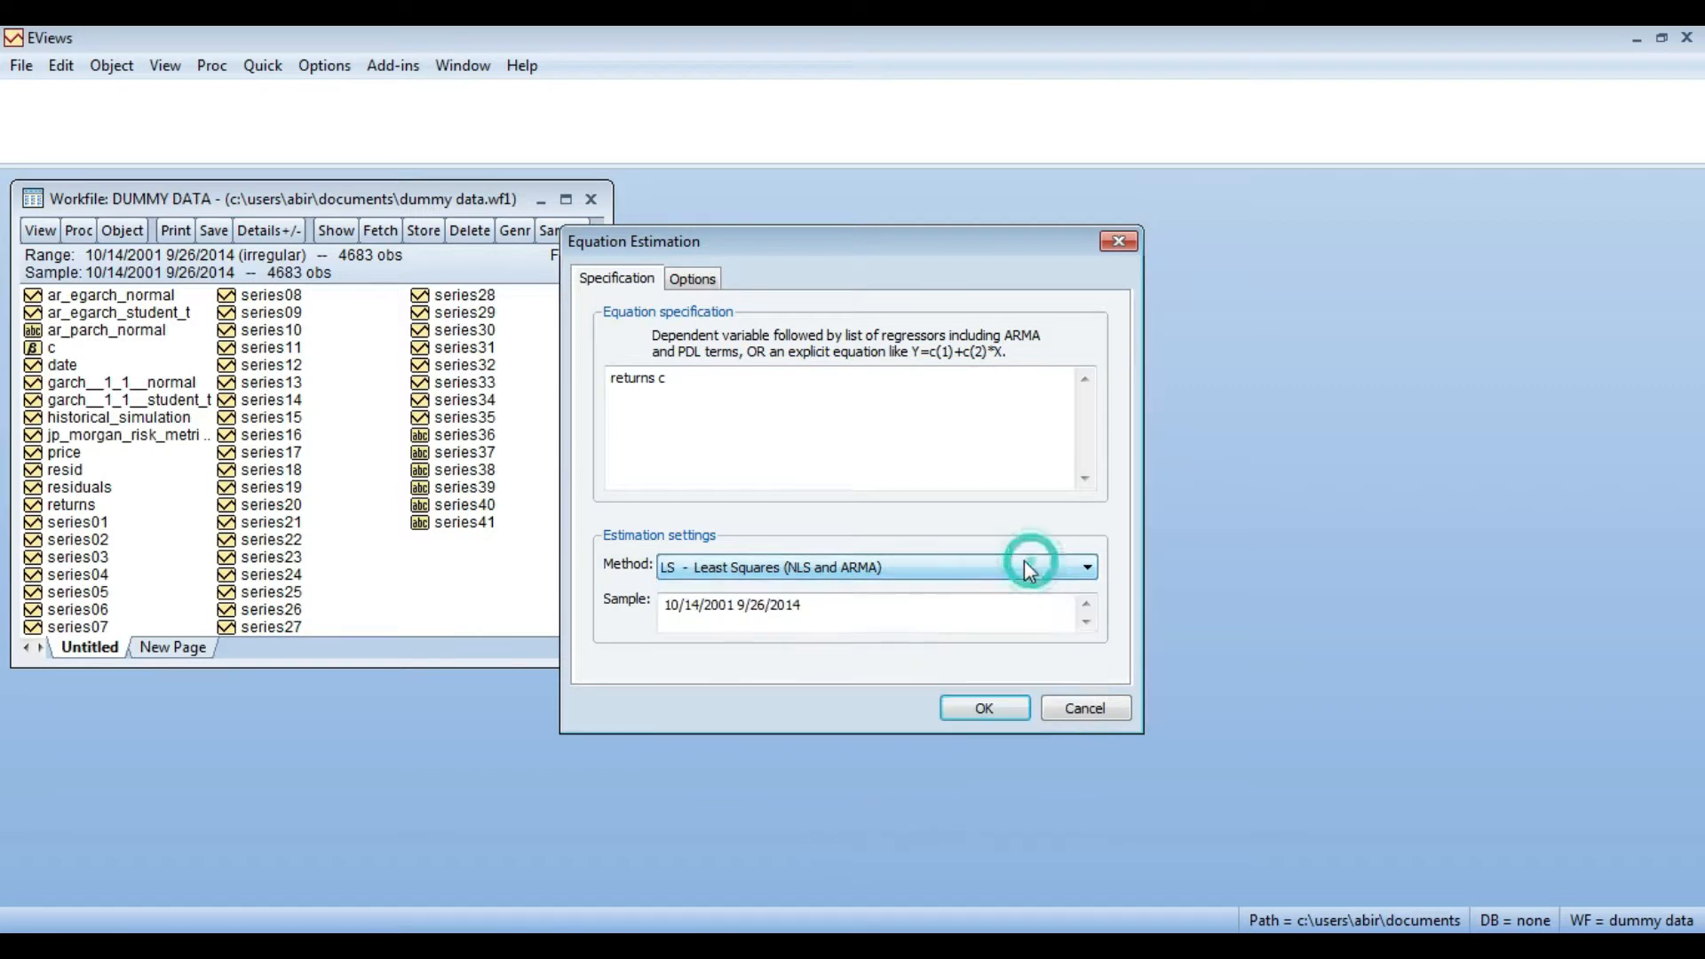
- Check the date in cell A3277 of the Excel sheet and set the EViews estimation sample to 10/14/2001 11/11/2010
key("alt+Tab")
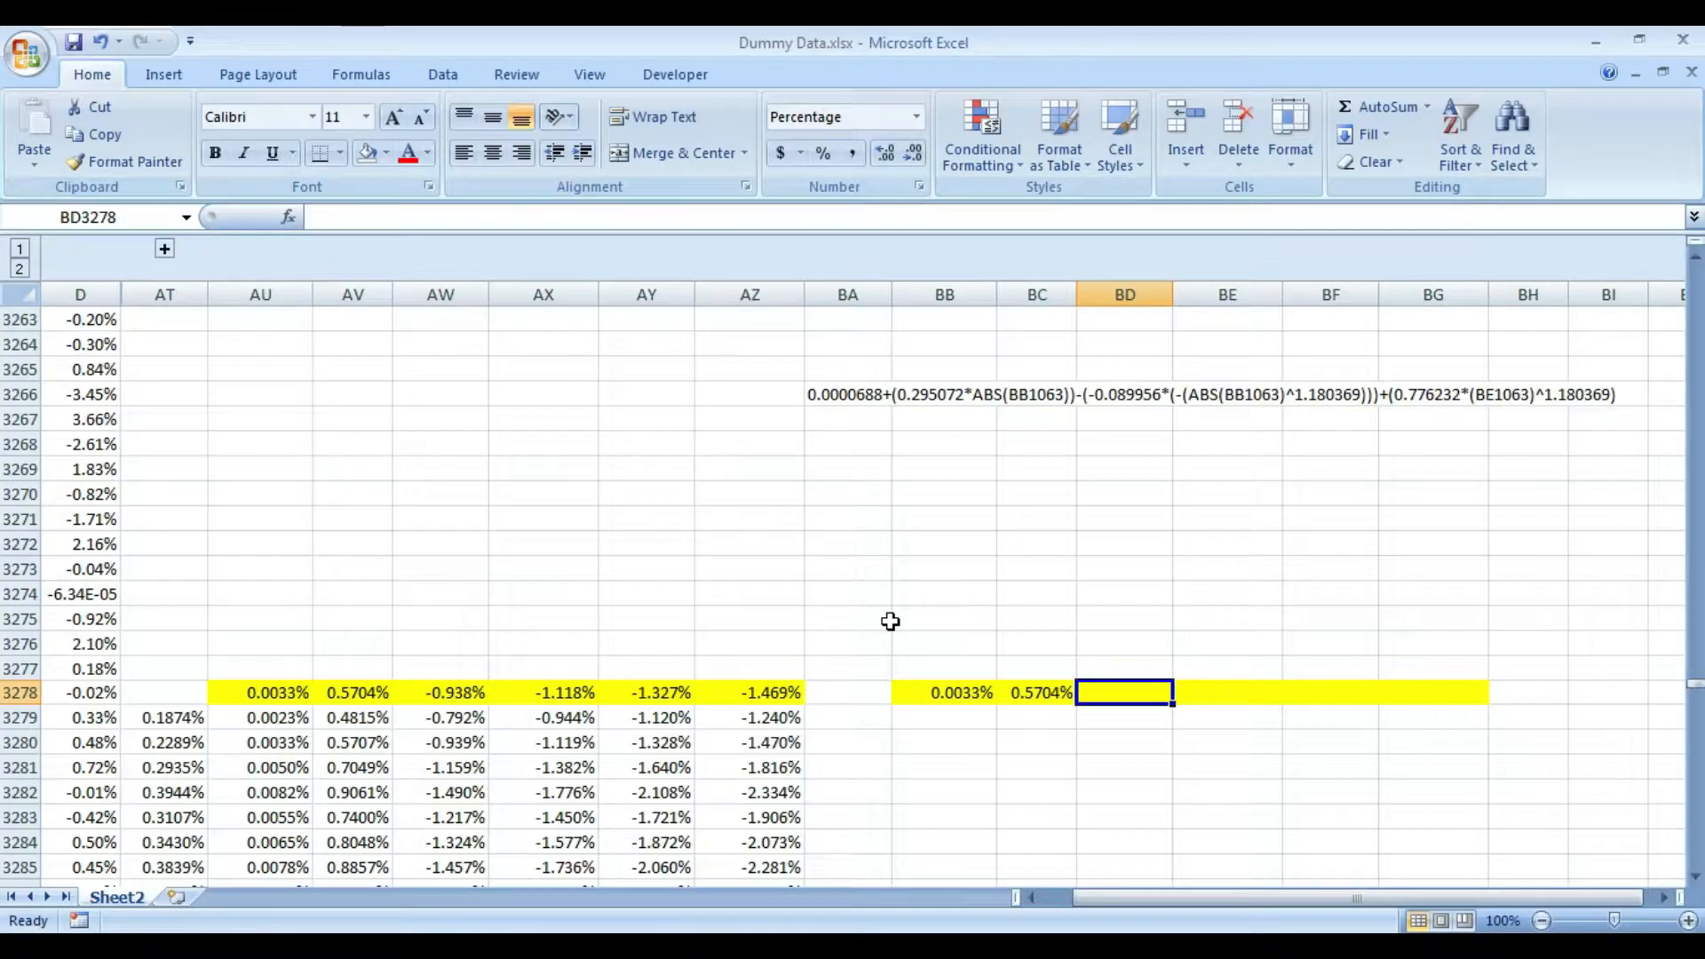
key("Left")
key("Left")
key("Left")
key("Left")
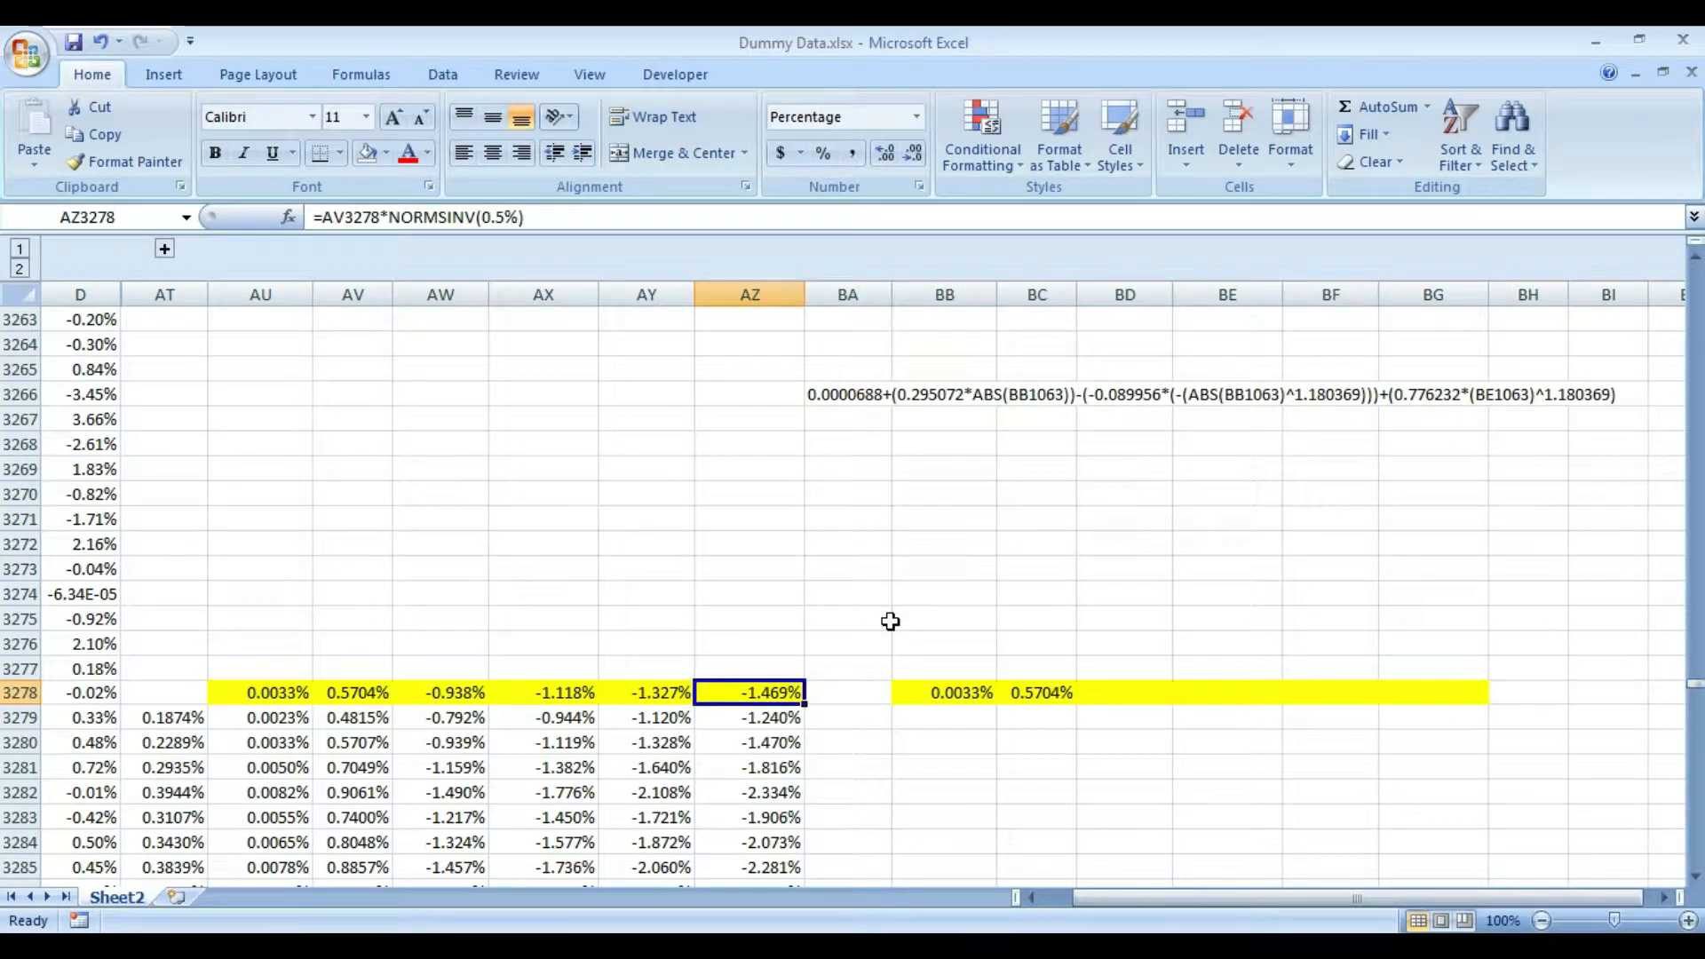
key("Up")
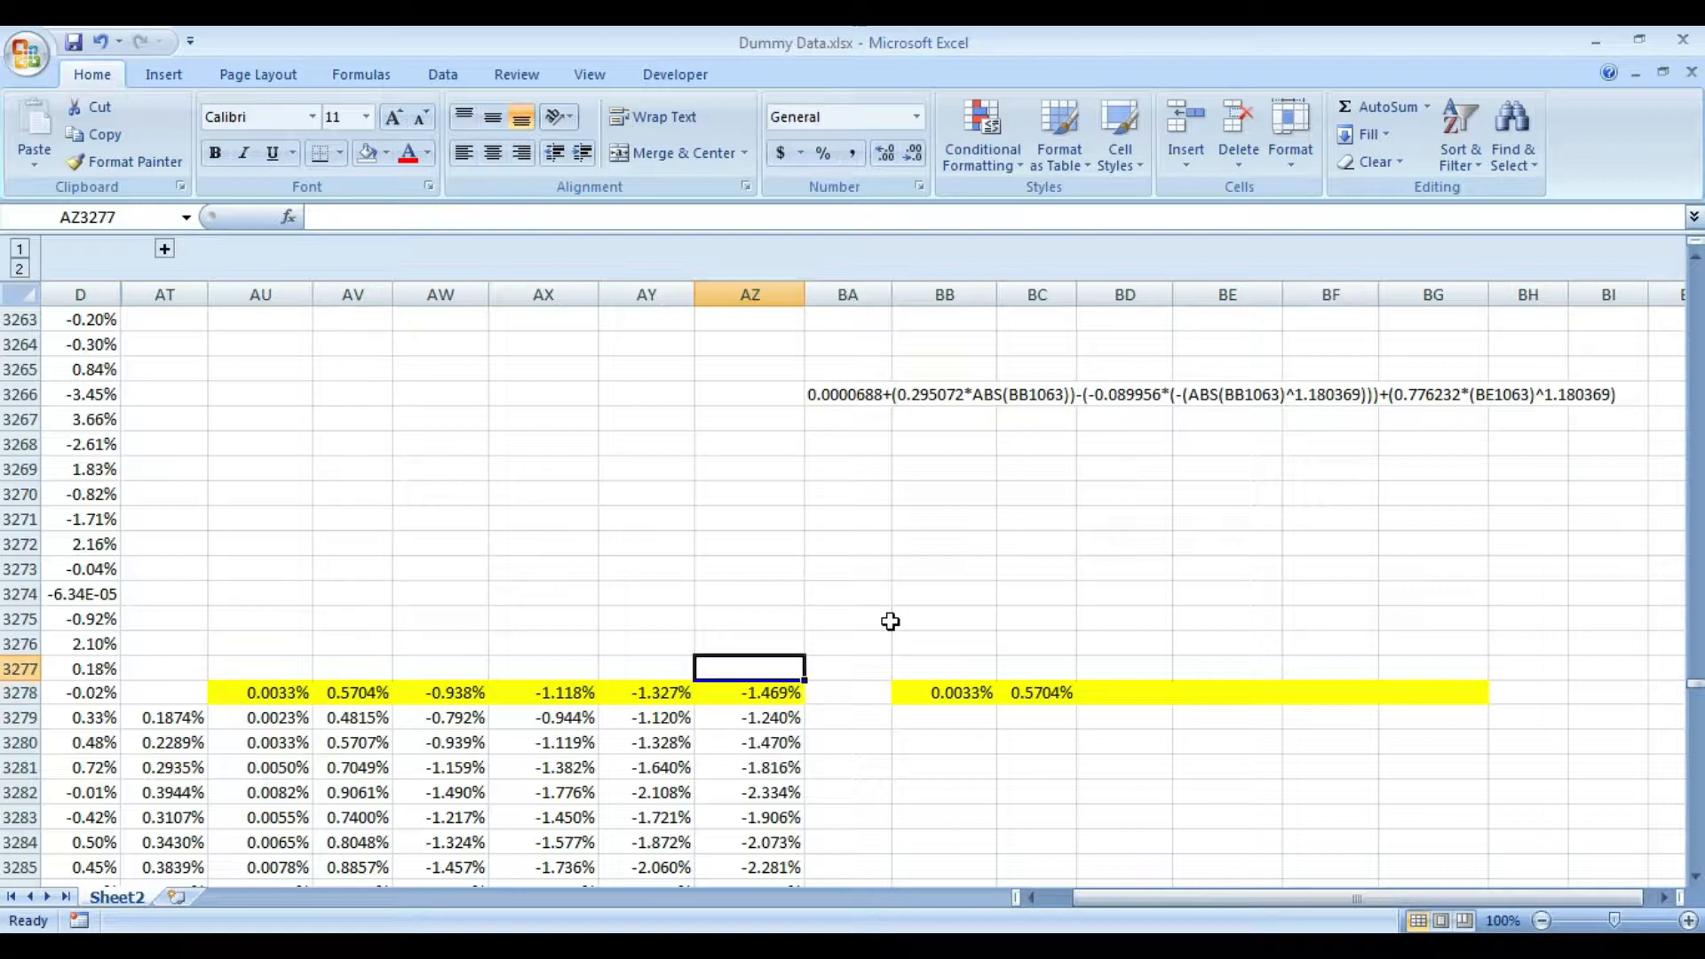
key("ctrl+Left")
key("ctrl+Left")
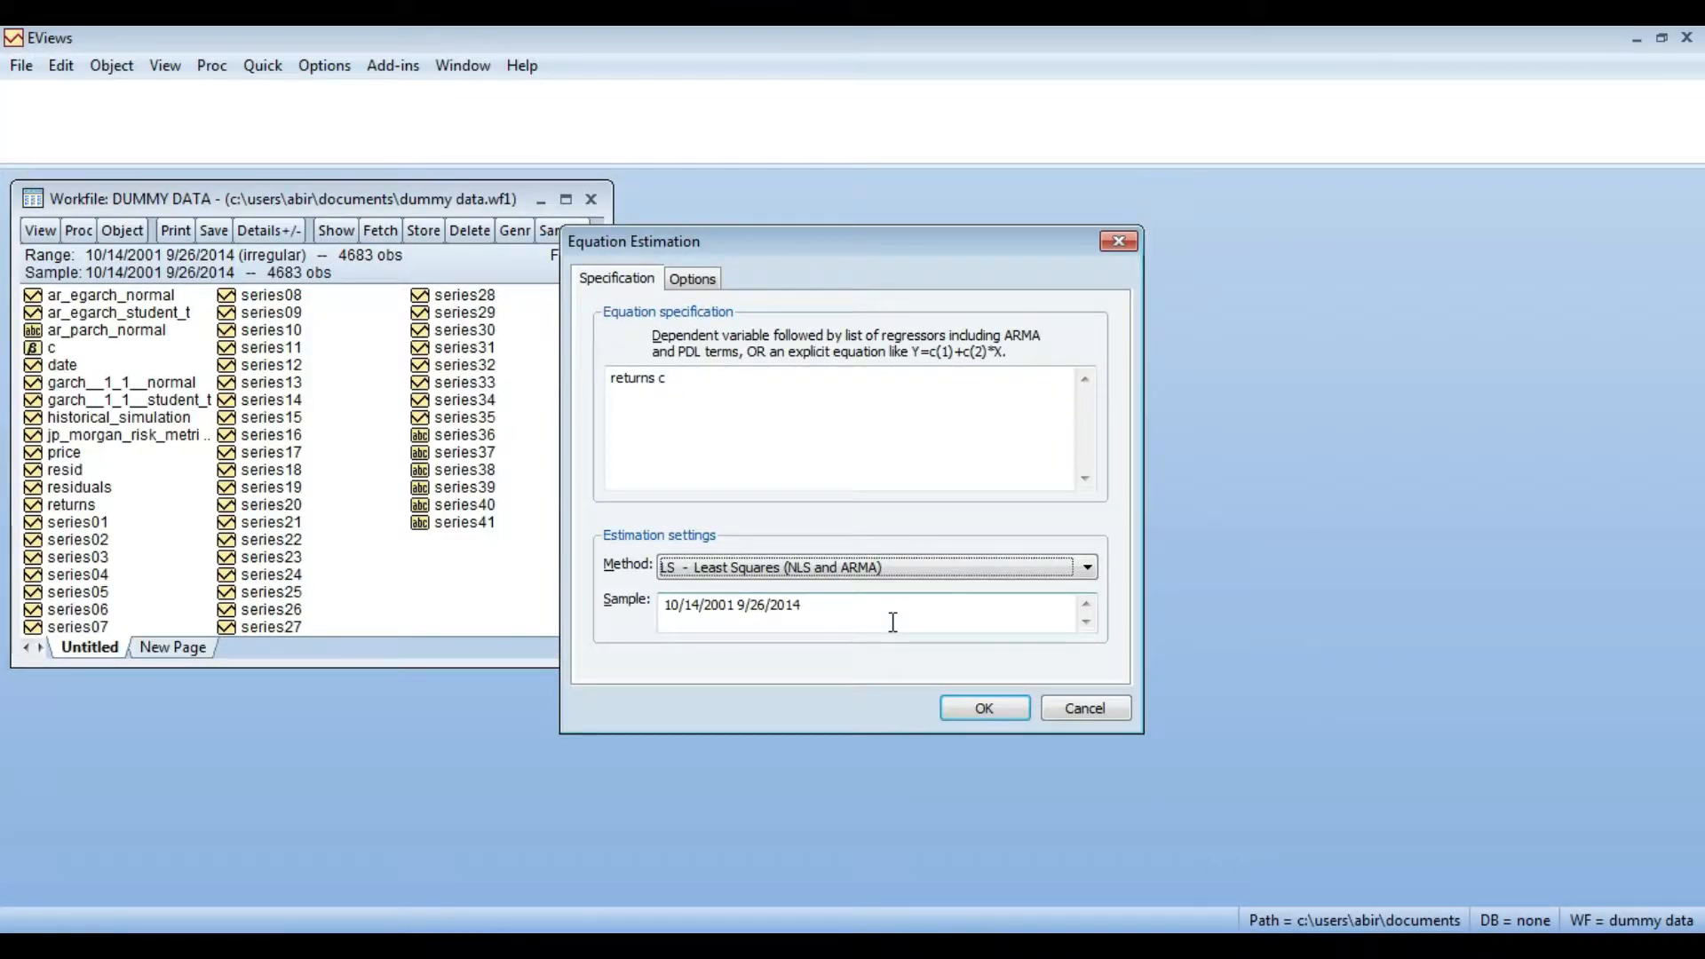
left_click(894, 622)
key("BackSpace")
type("0")
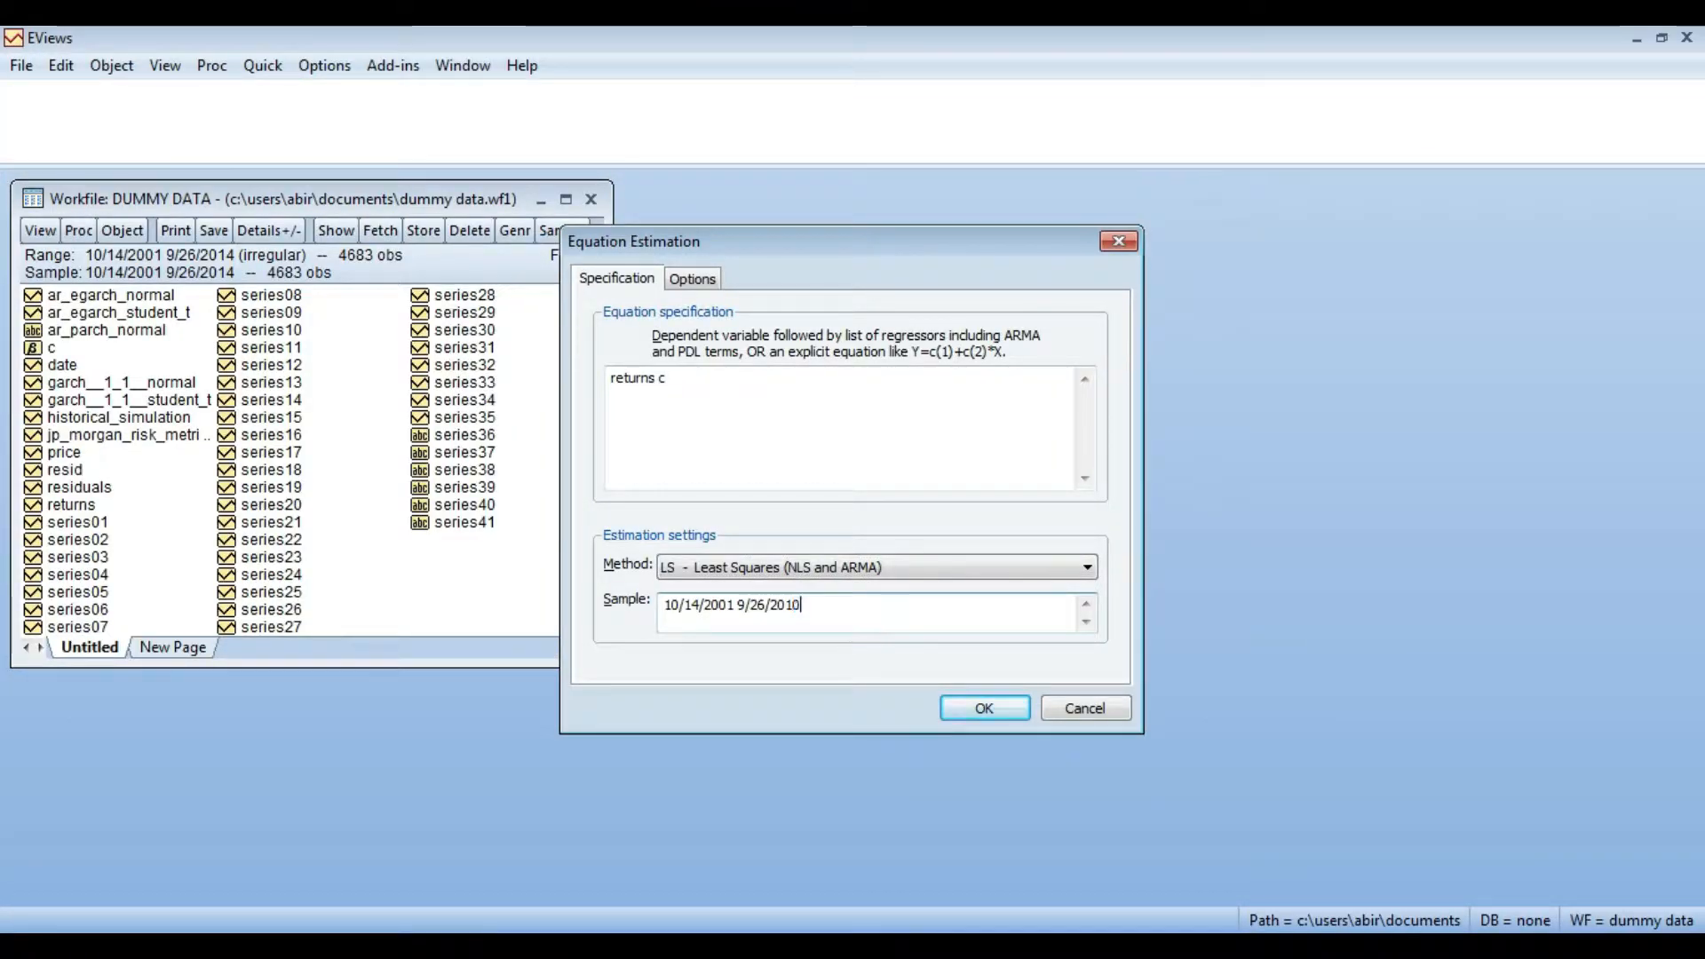
type("1112")
- Estimate the equation with the ARCH method, a PARCH model and Student's t error distribution
left_click(1050, 566)
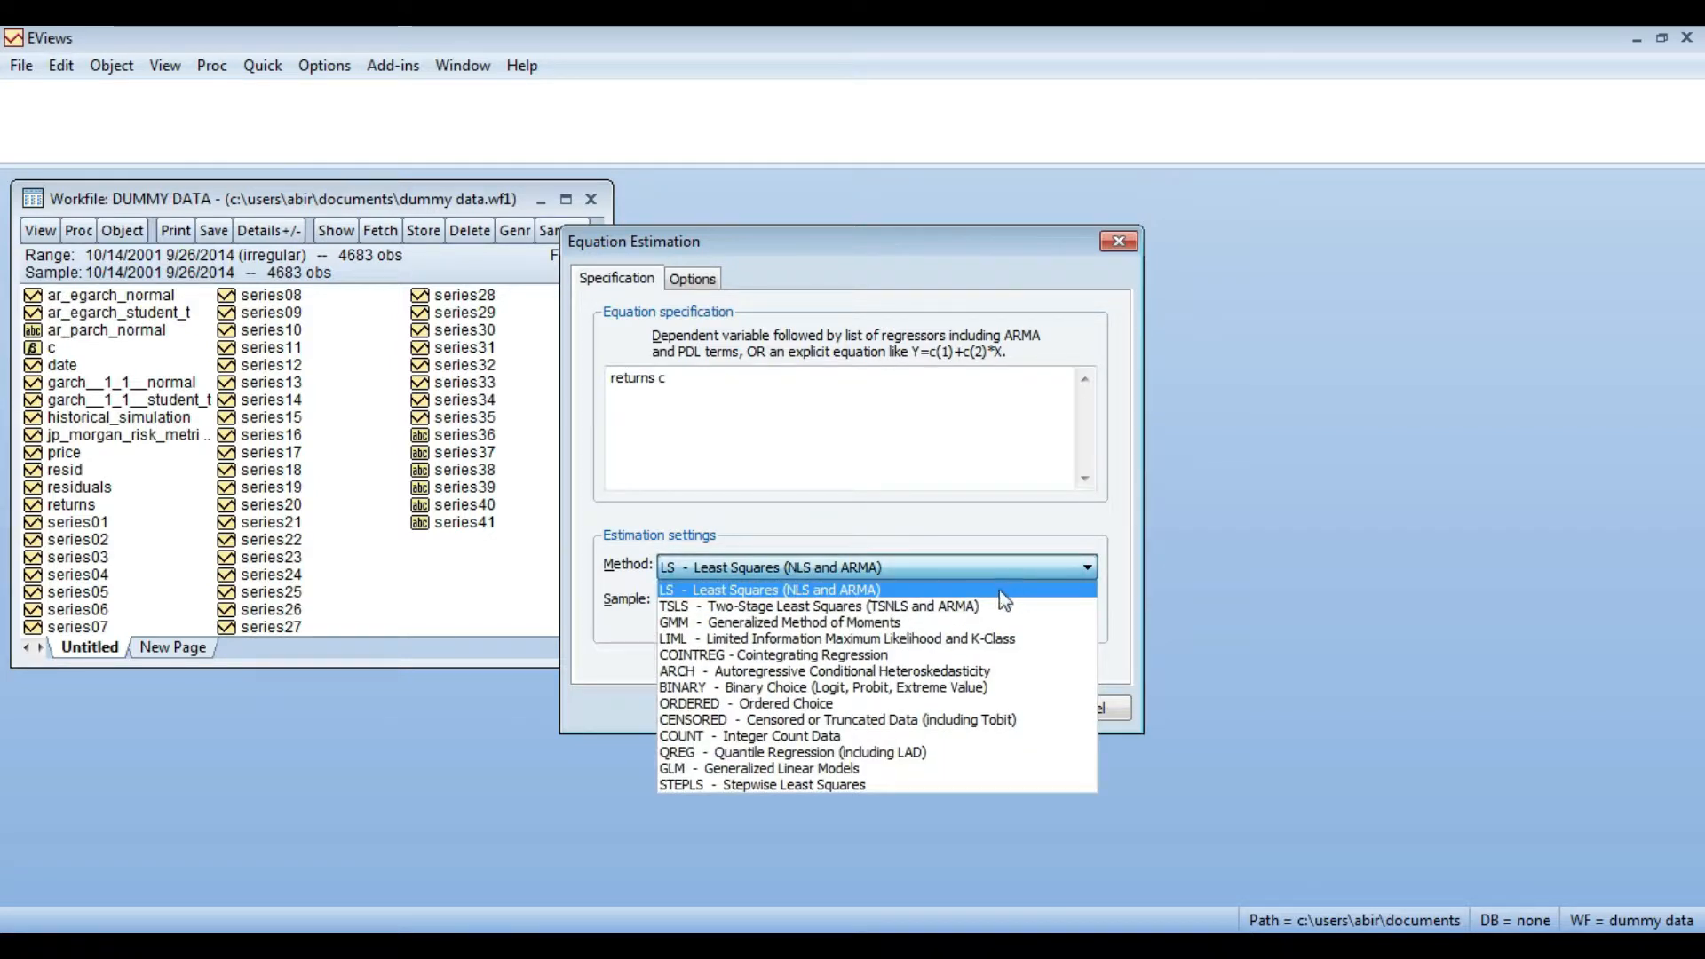
left_click(960, 670)
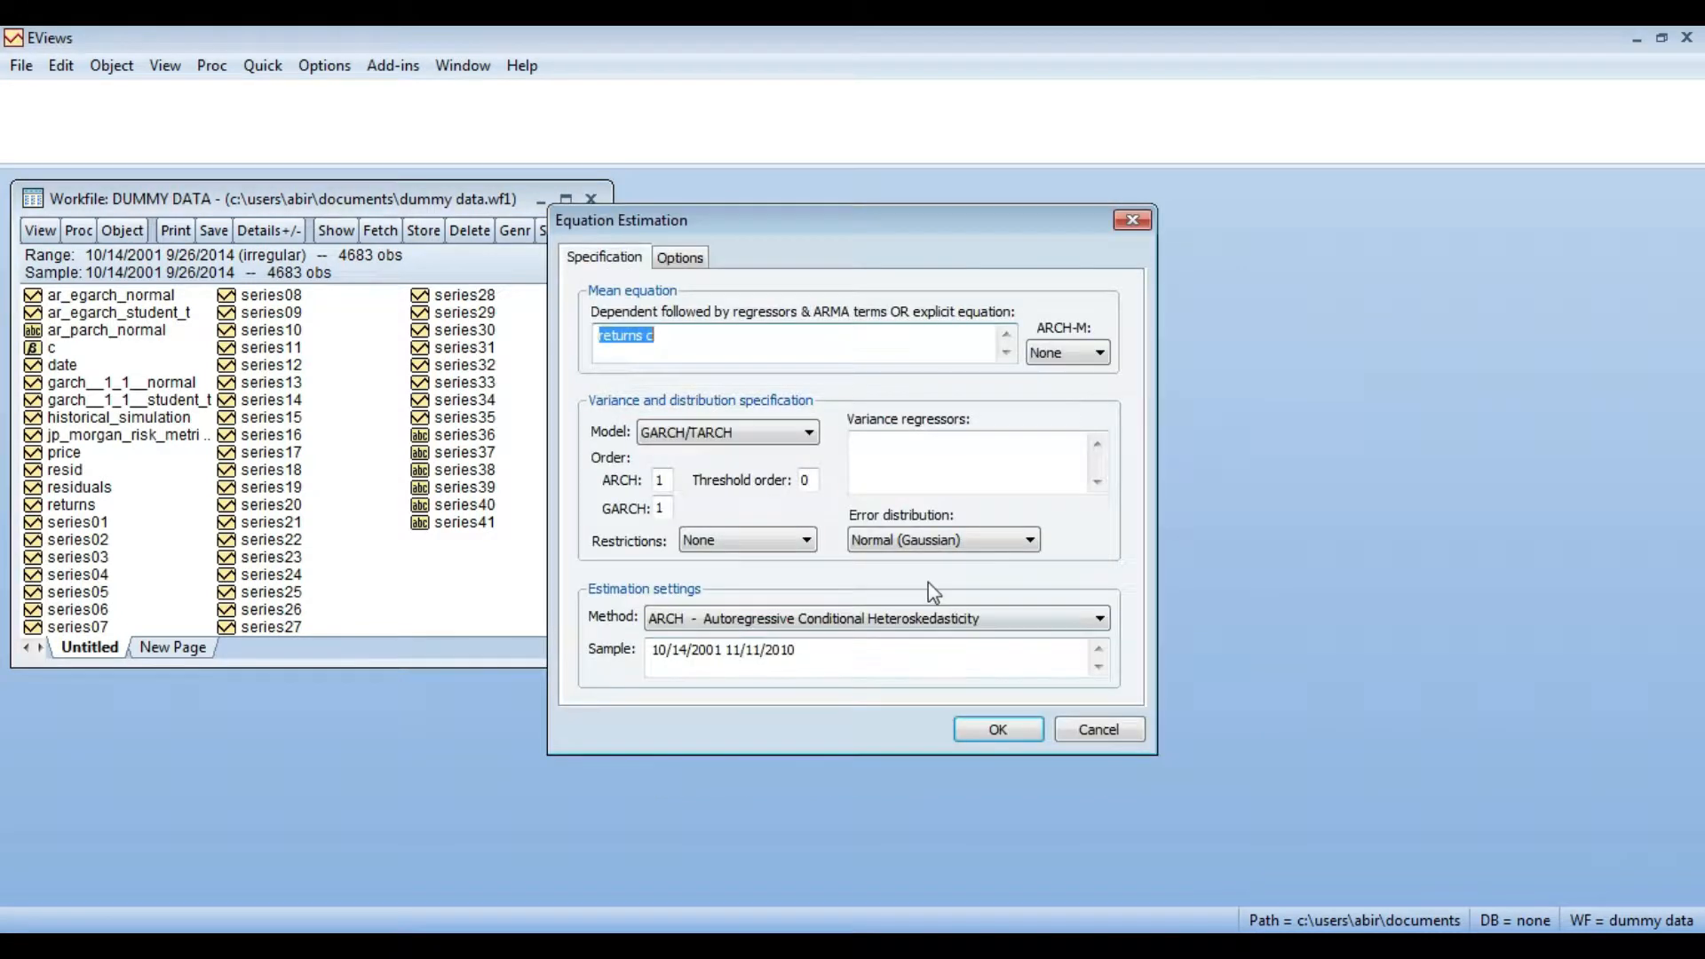
left_click(775, 428)
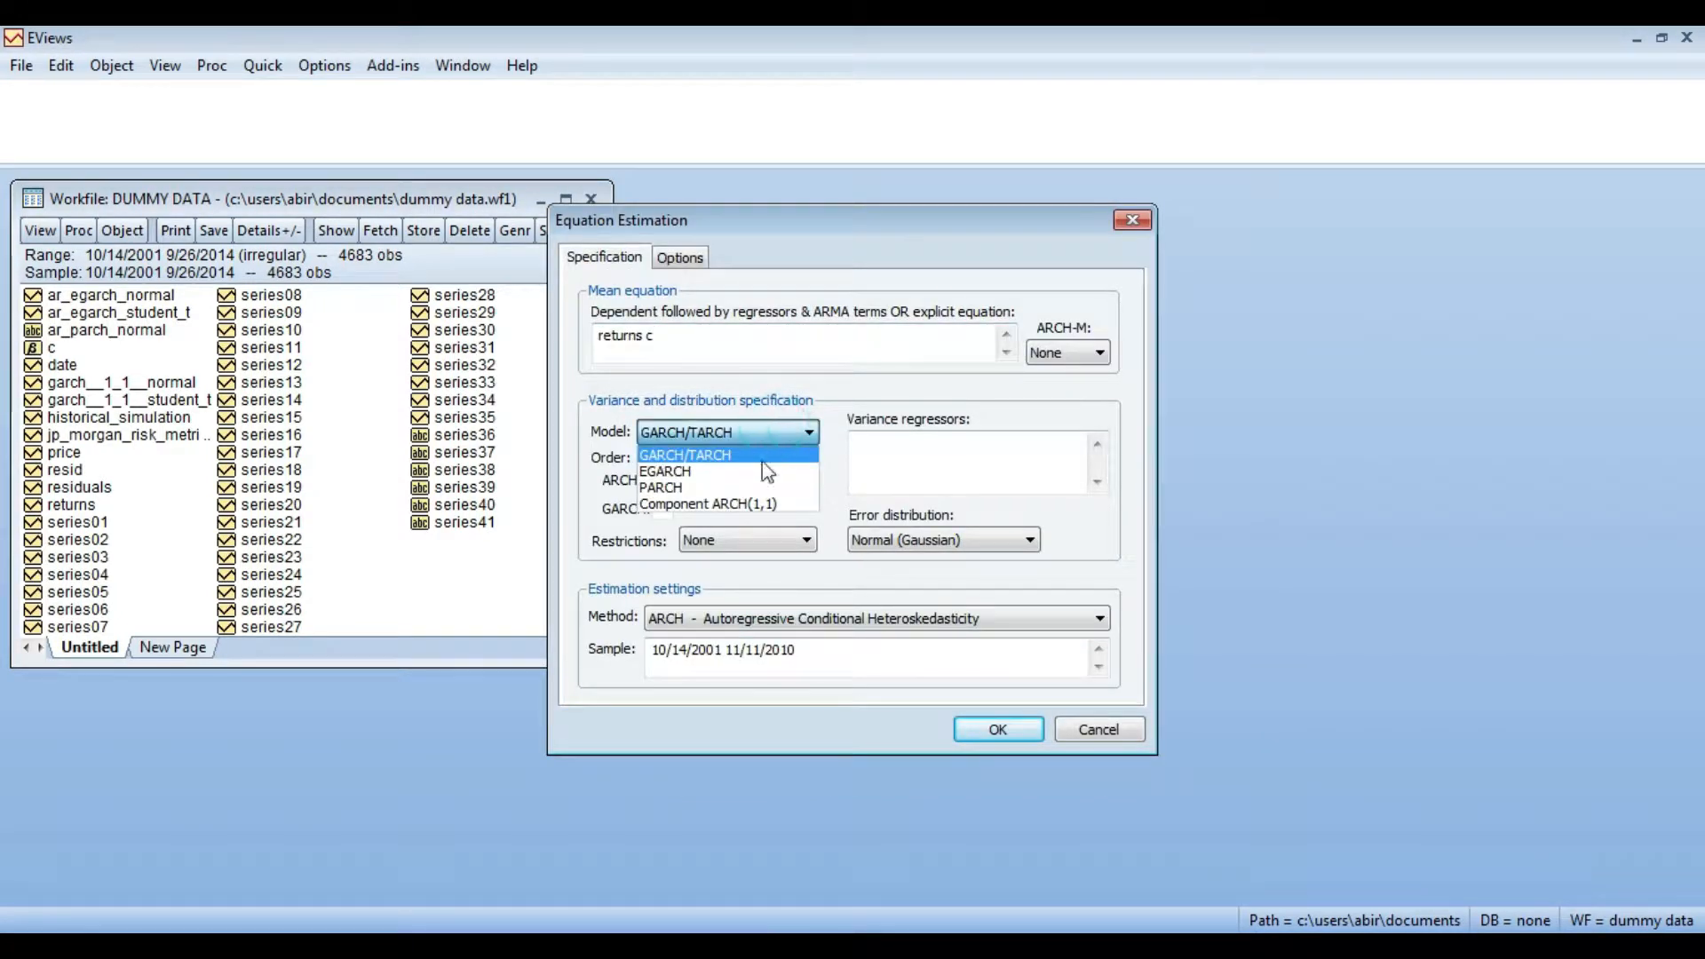
left_click(751, 486)
left_click(975, 541)
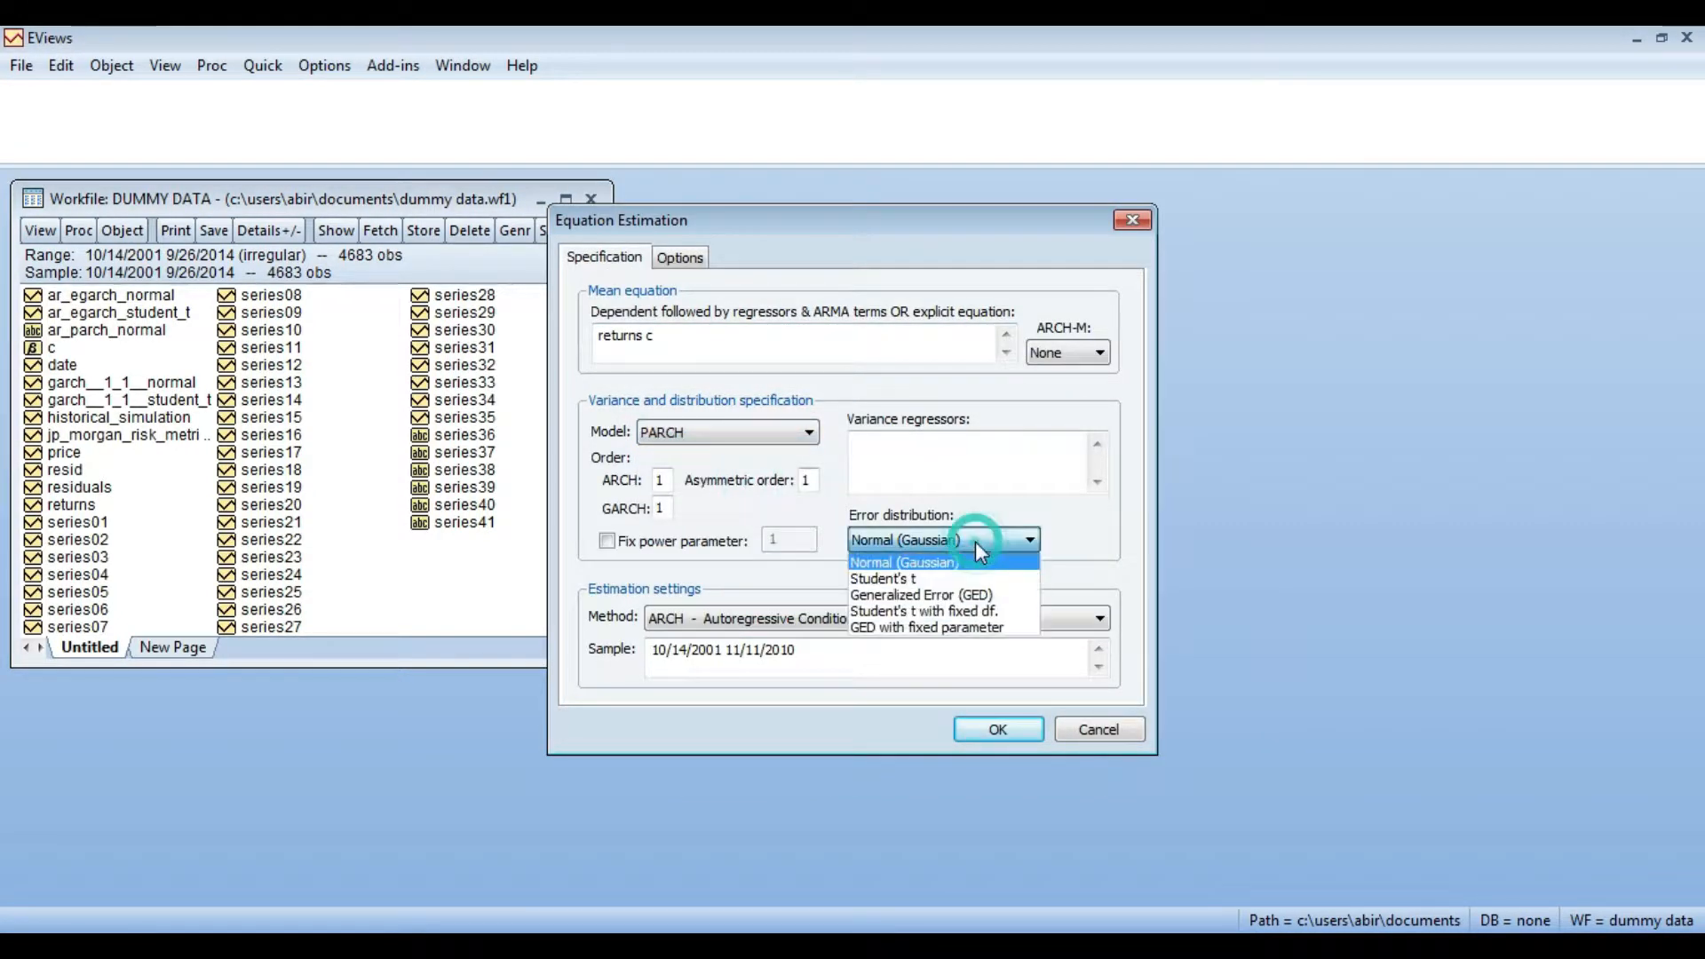
left_click(967, 578)
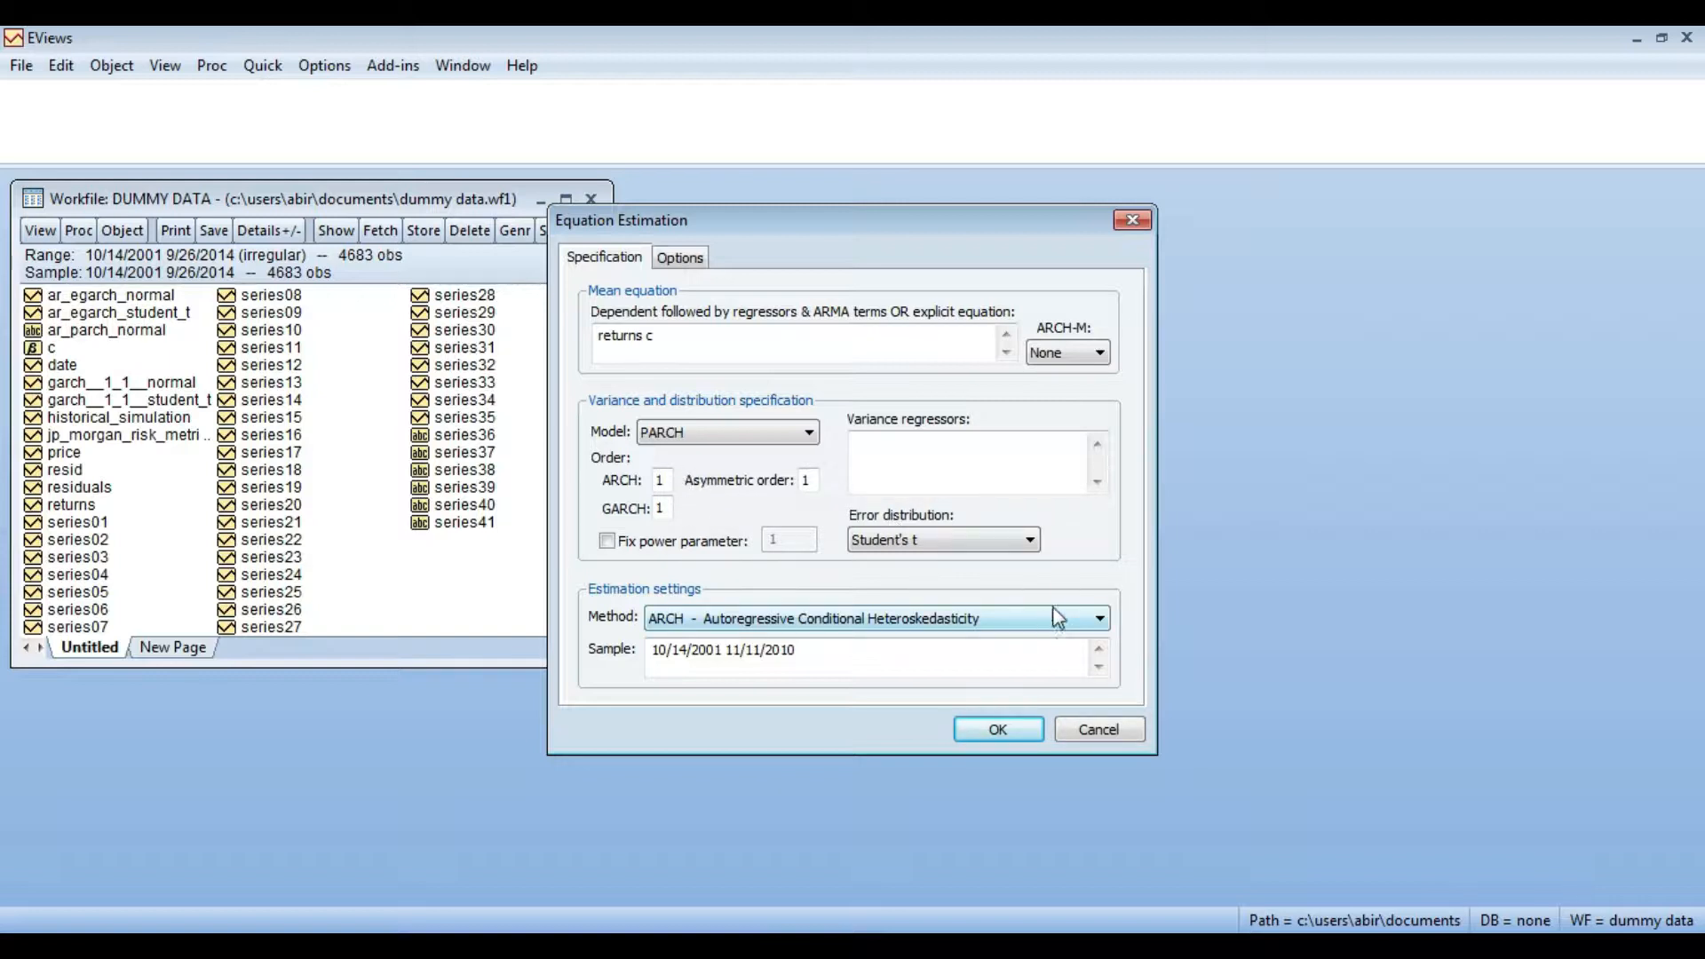
left_click(995, 730)
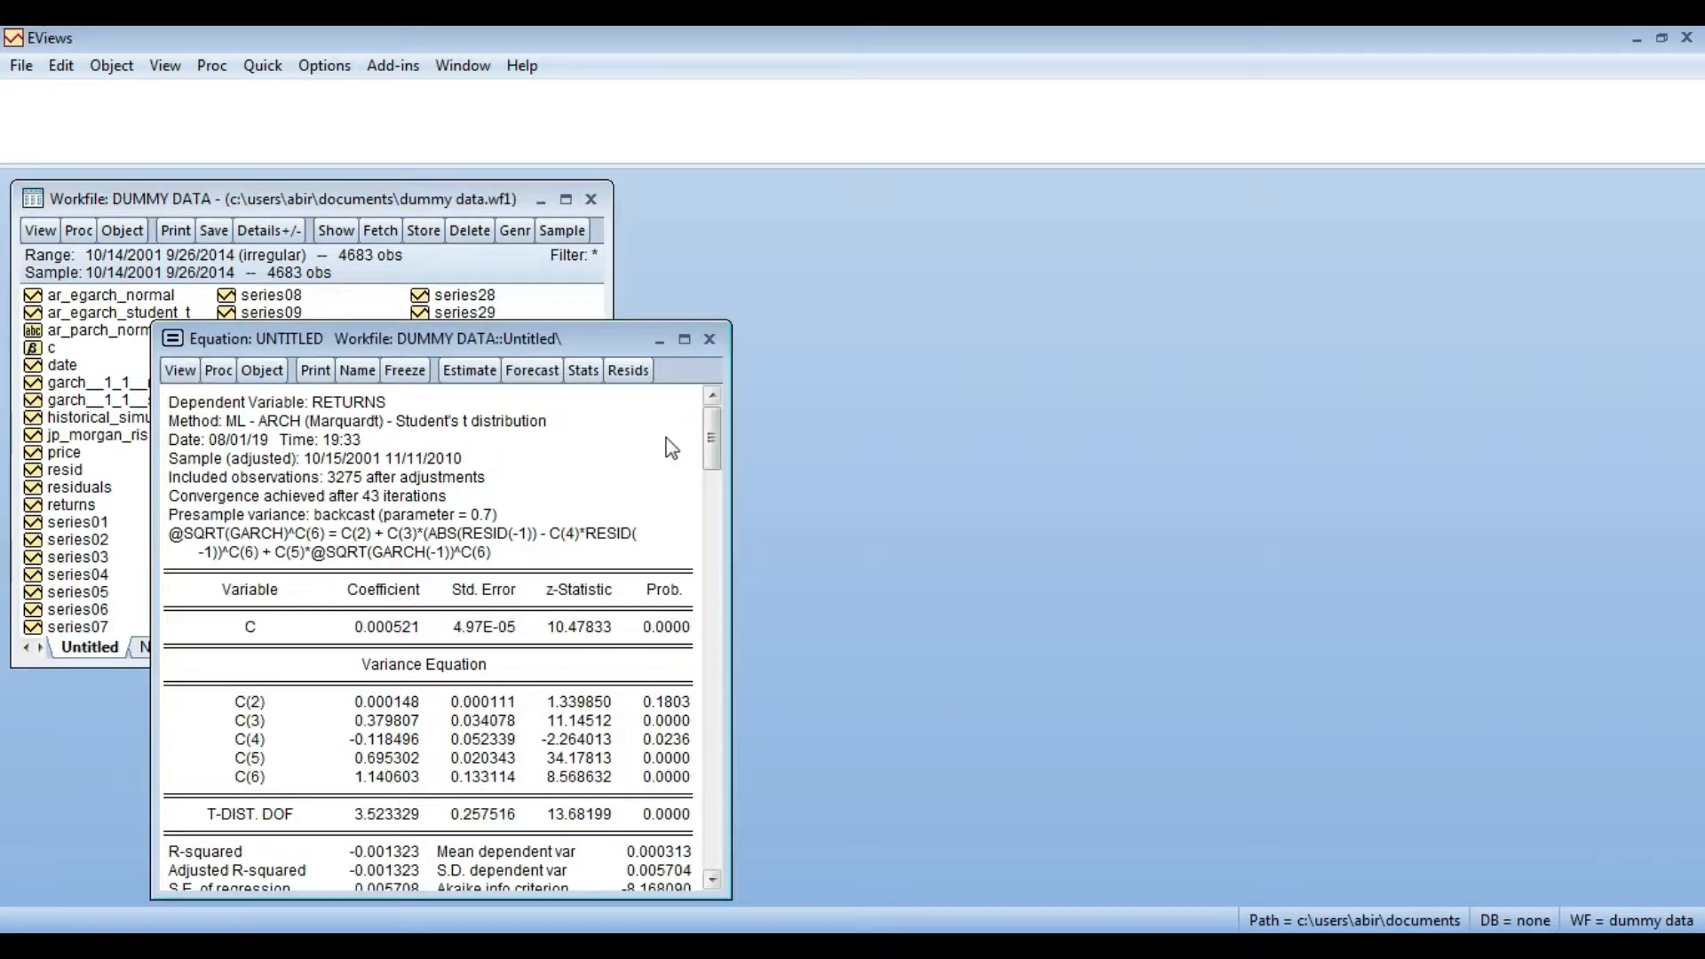
- Move the equation output window beside the workfile window and enlarge it to show the full results
left_click_drag(606, 339, 1086, 210)
left_click_drag(1212, 483, 1271, 485)
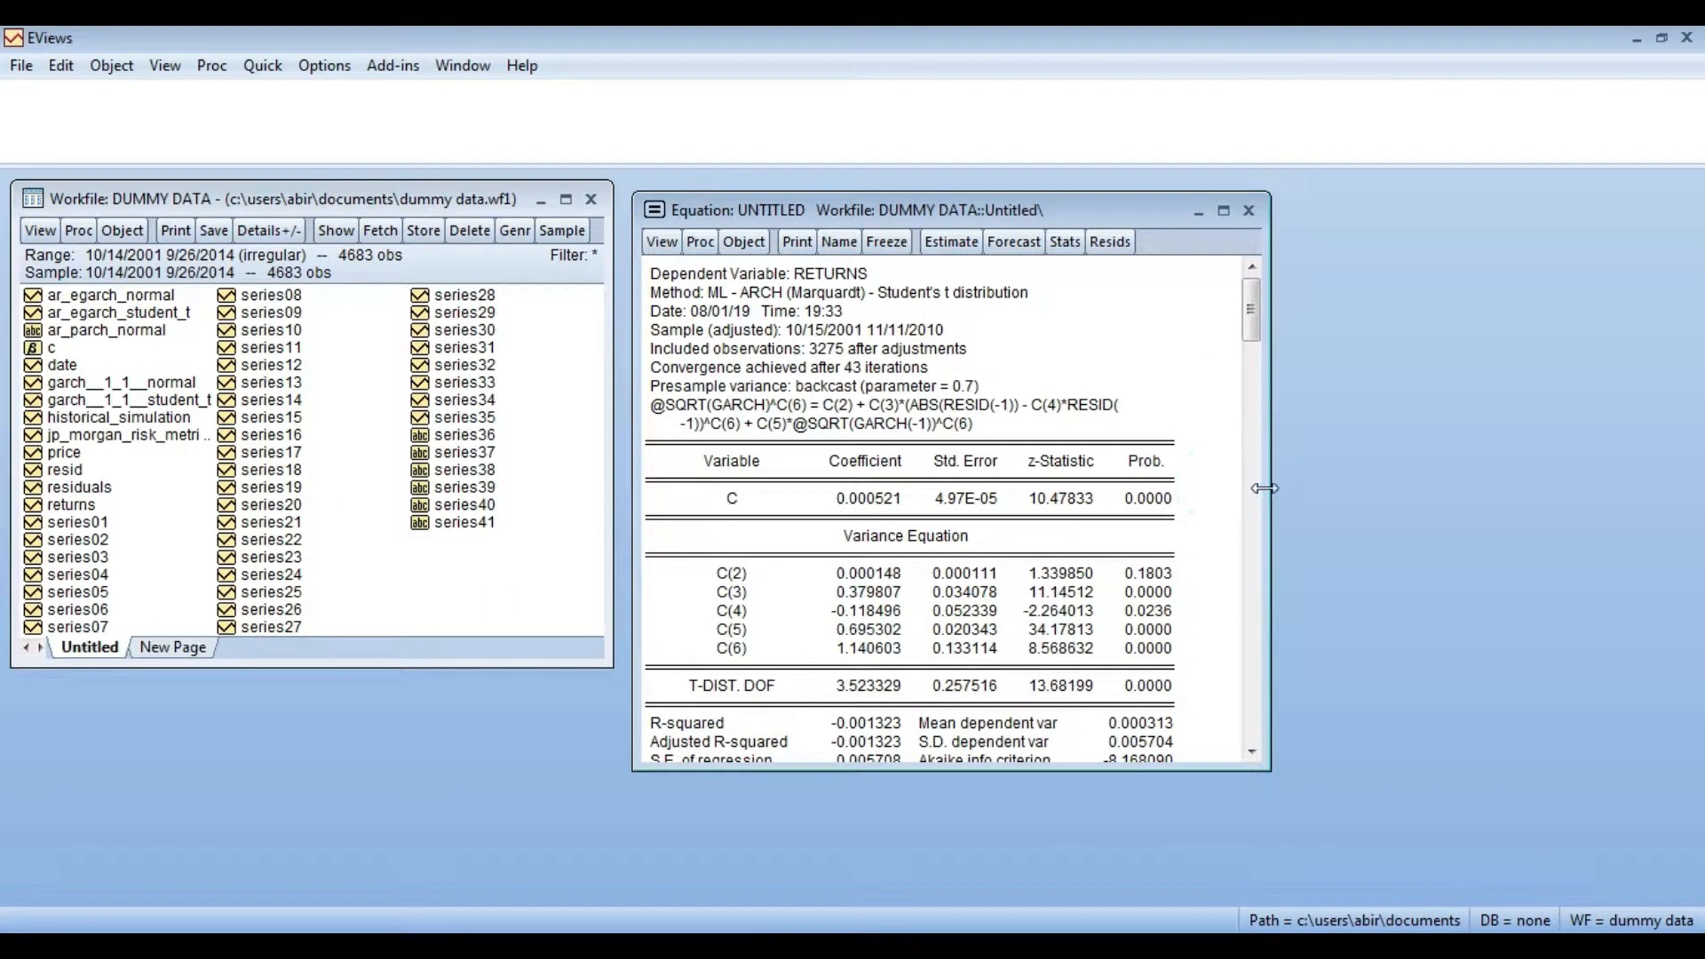
left_click_drag(1003, 771, 1002, 858)
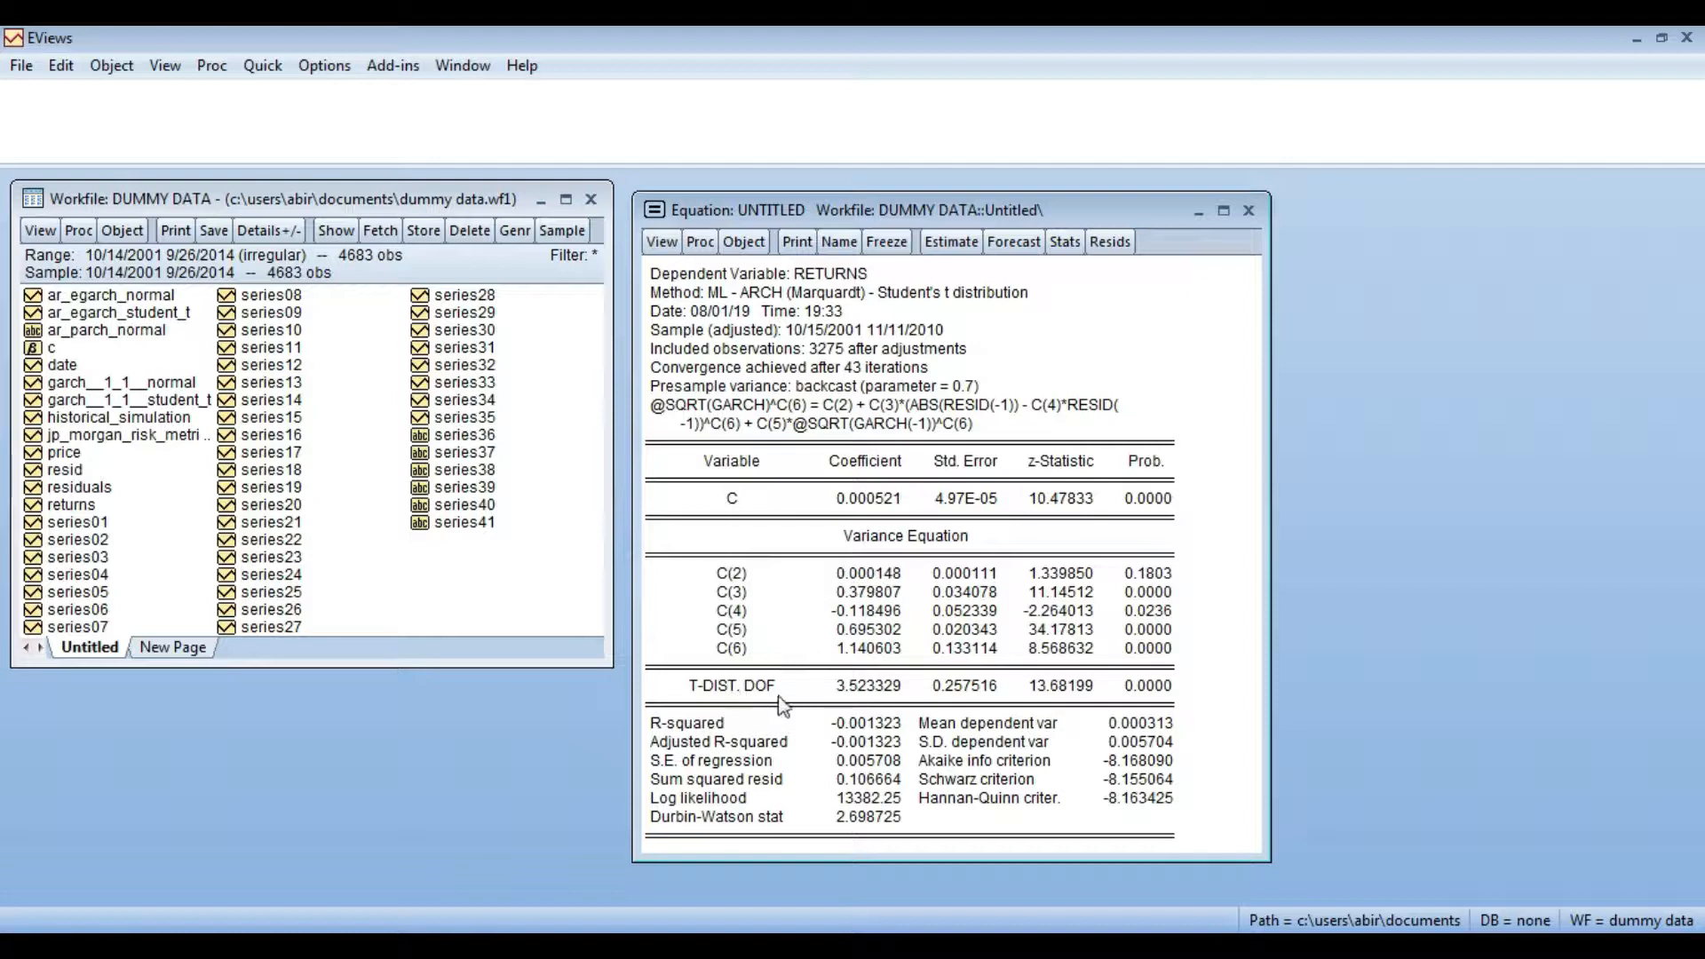
- Copy the T-DIST. DOF coefficient from the estimation output and switch back to the Excel workbook
left_click(839, 691)
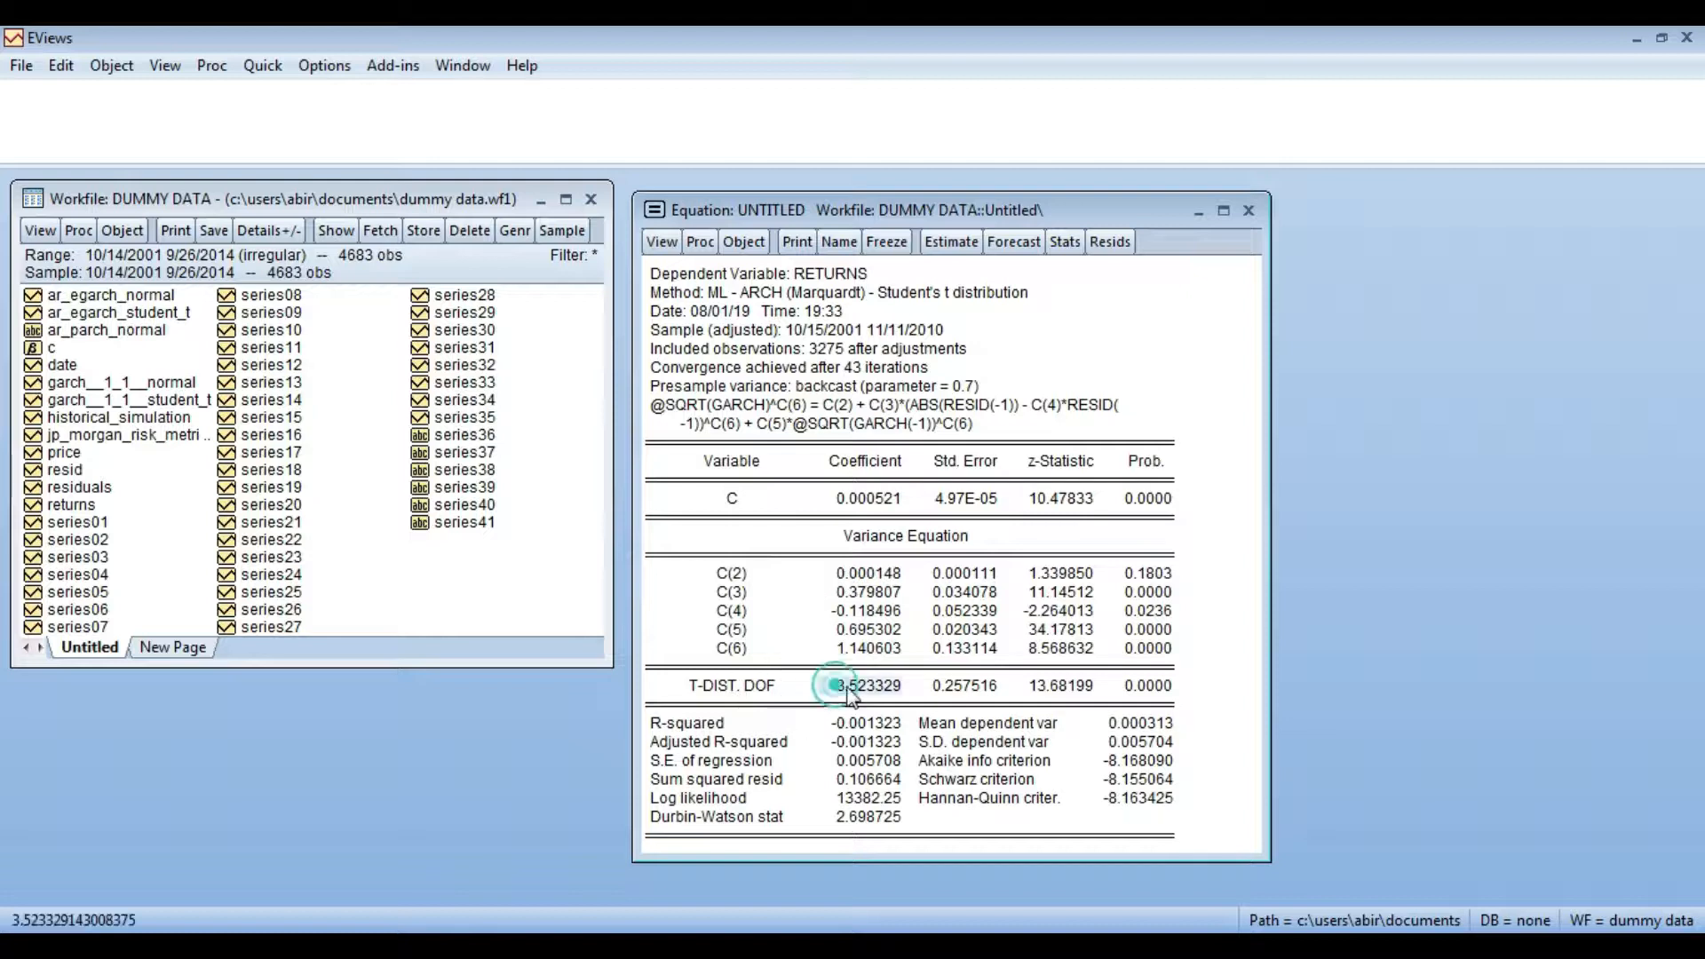
key("ctrl+c")
left_click(782, 538)
key("alt+Tab")
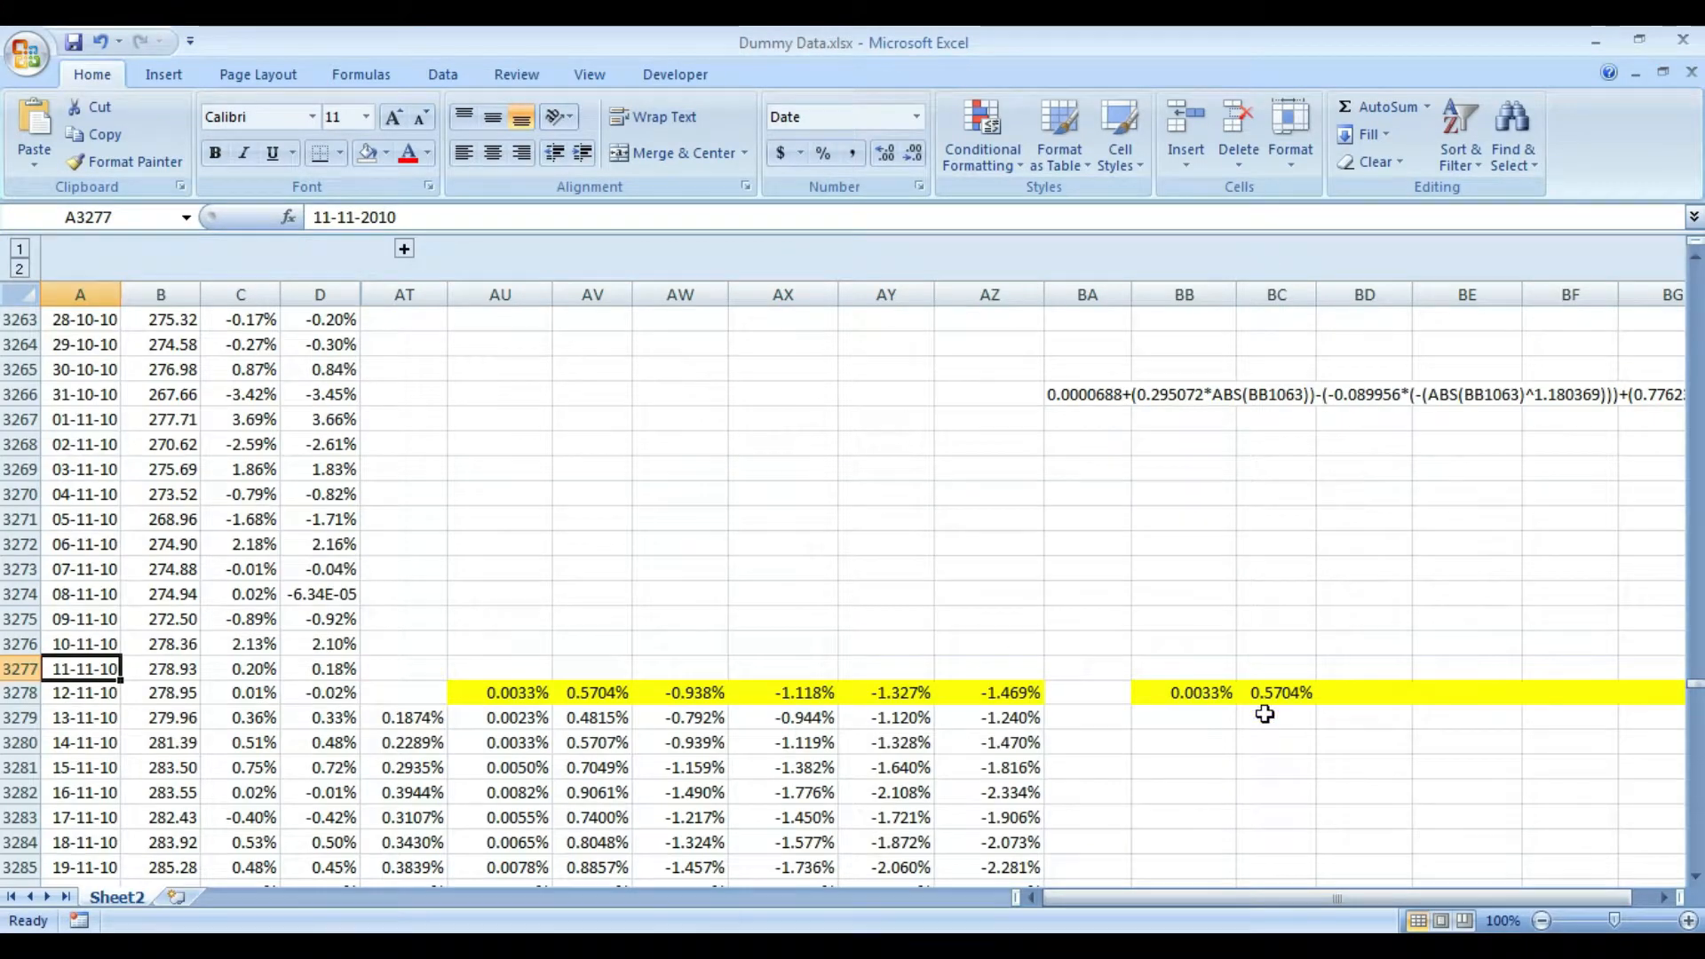
- Enter the label "Degrees of Freedom" in cell BI3278
key("Right")
key("Right")
key("Right")
key("Right")
key("Right")
key("Right")
key("Right")
key("Right")
key("Right")
key("Right")
key("Right")
key("Right")
key("Right")
key("Right")
key("Right")
key("Right")
key("Right")
key("Right")
key("Right")
key("Right")
key("Right")
key("Right")
key("Left")
key("Left")
key("Left")
key("Left")
key("Down")
key("Right")
type("D")
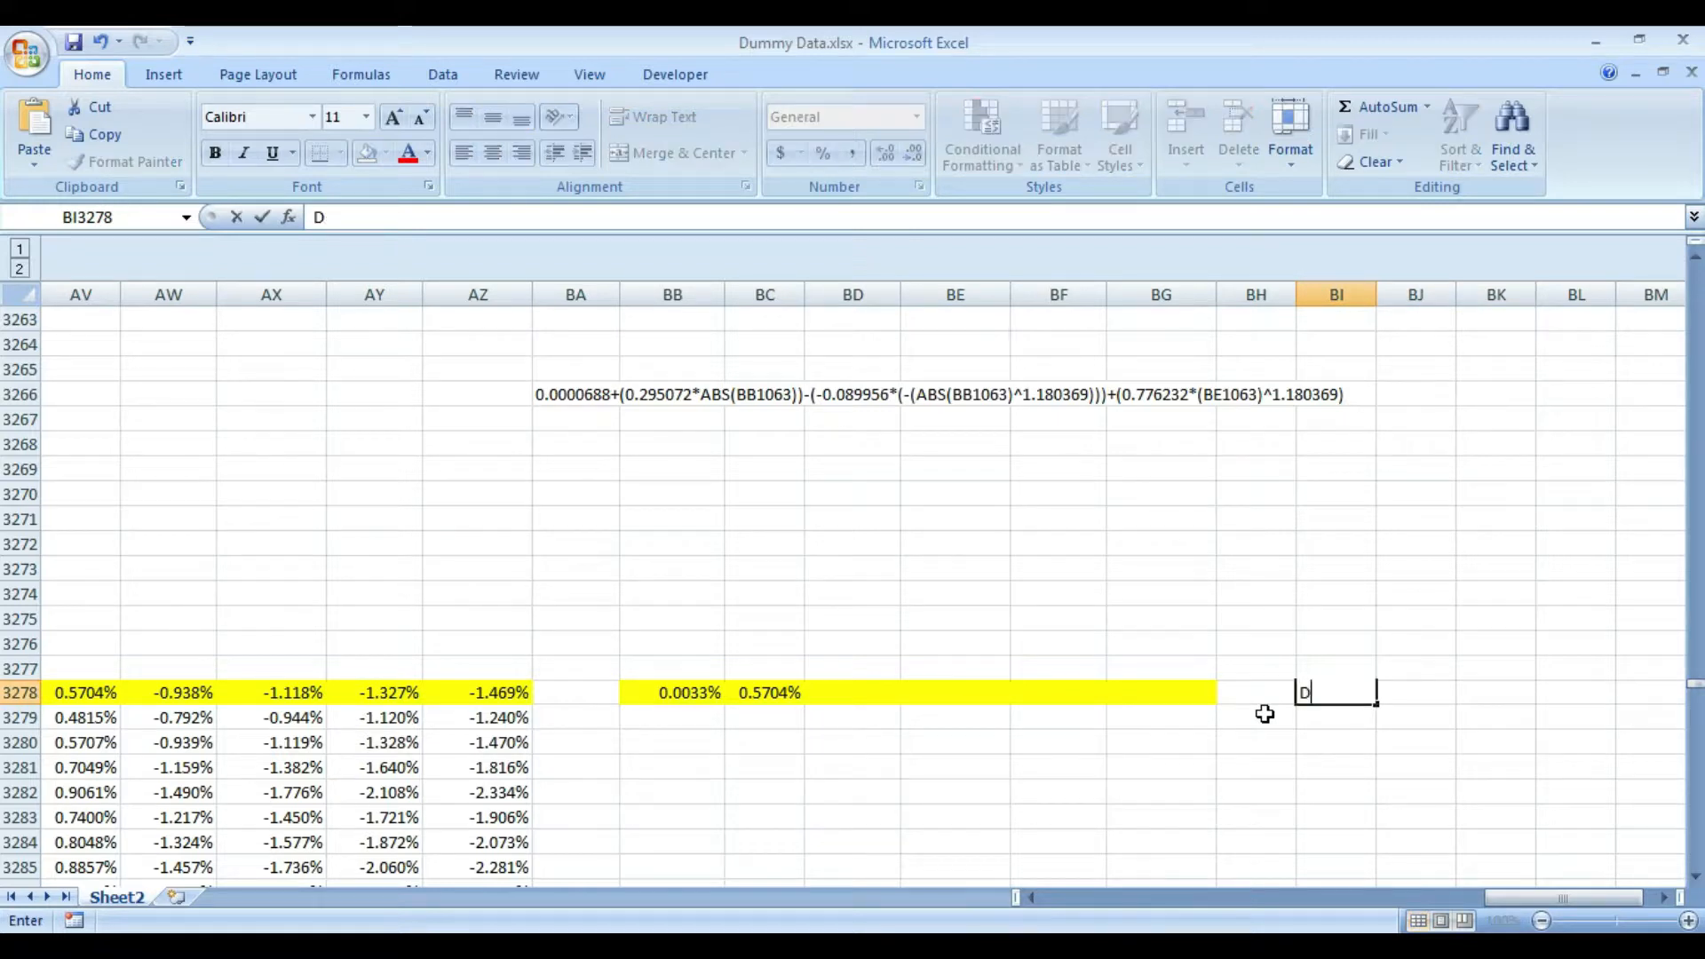
type("egrees of")
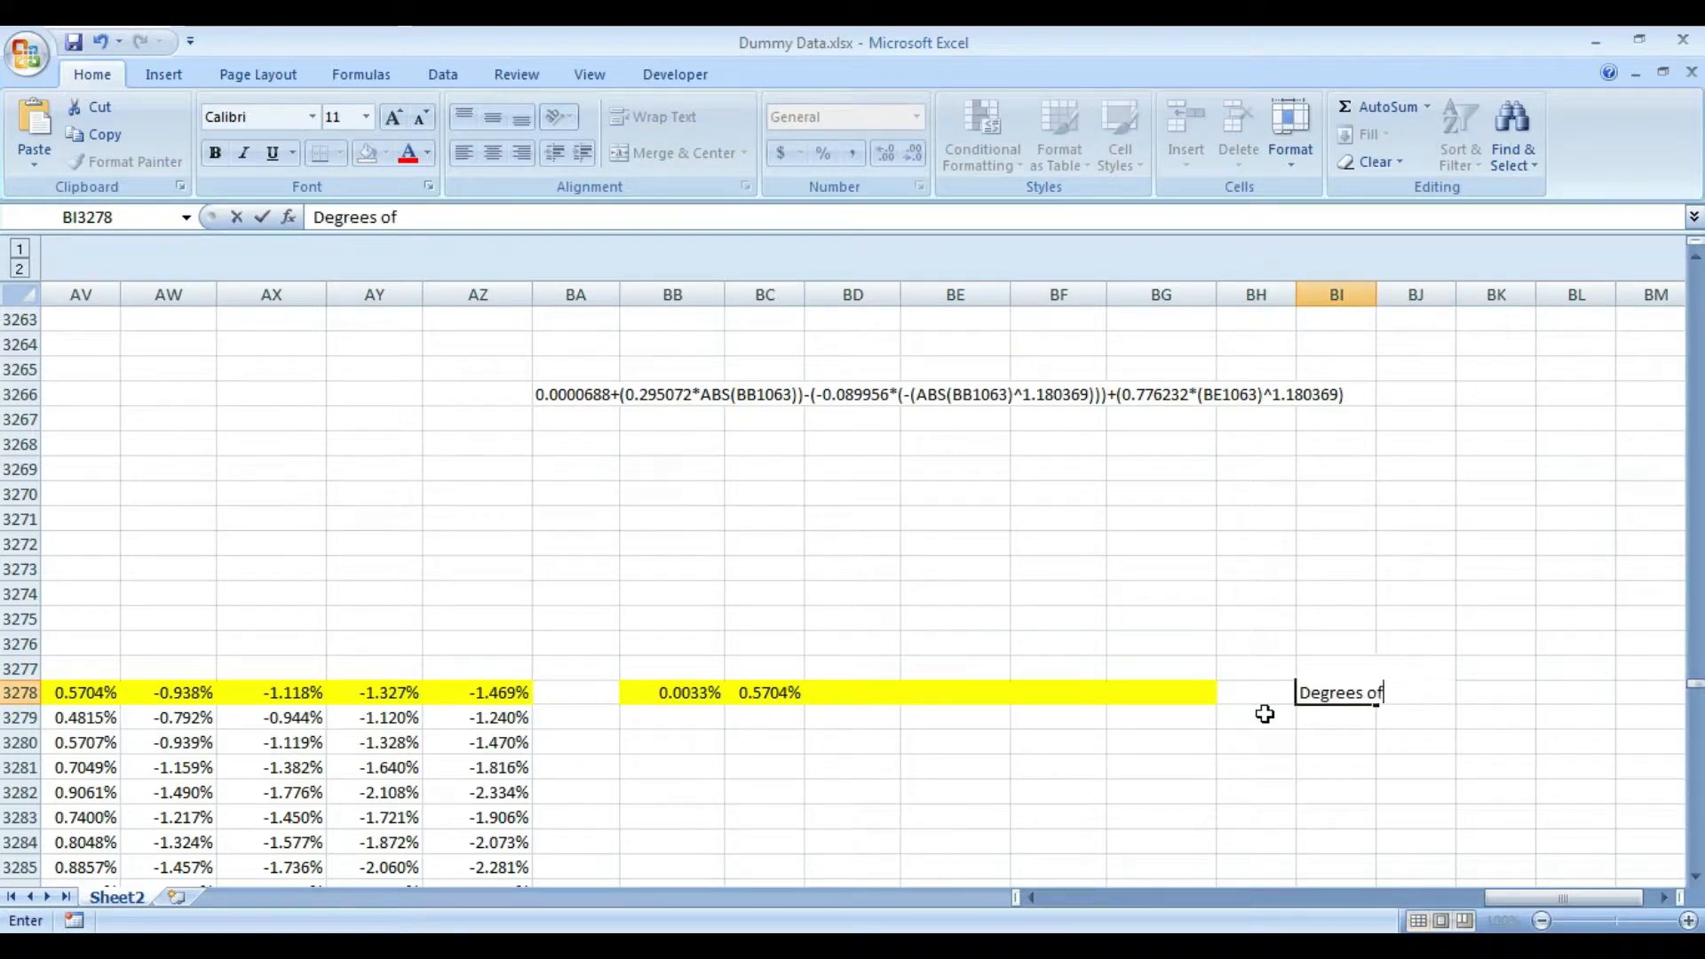
type(" Freedom")
key("Return")
- Widen column BI to fit its label and paste the copied T-DIST. DOF coefficient into cell BJ3278
key("Up")
key("Right")
key("Right")
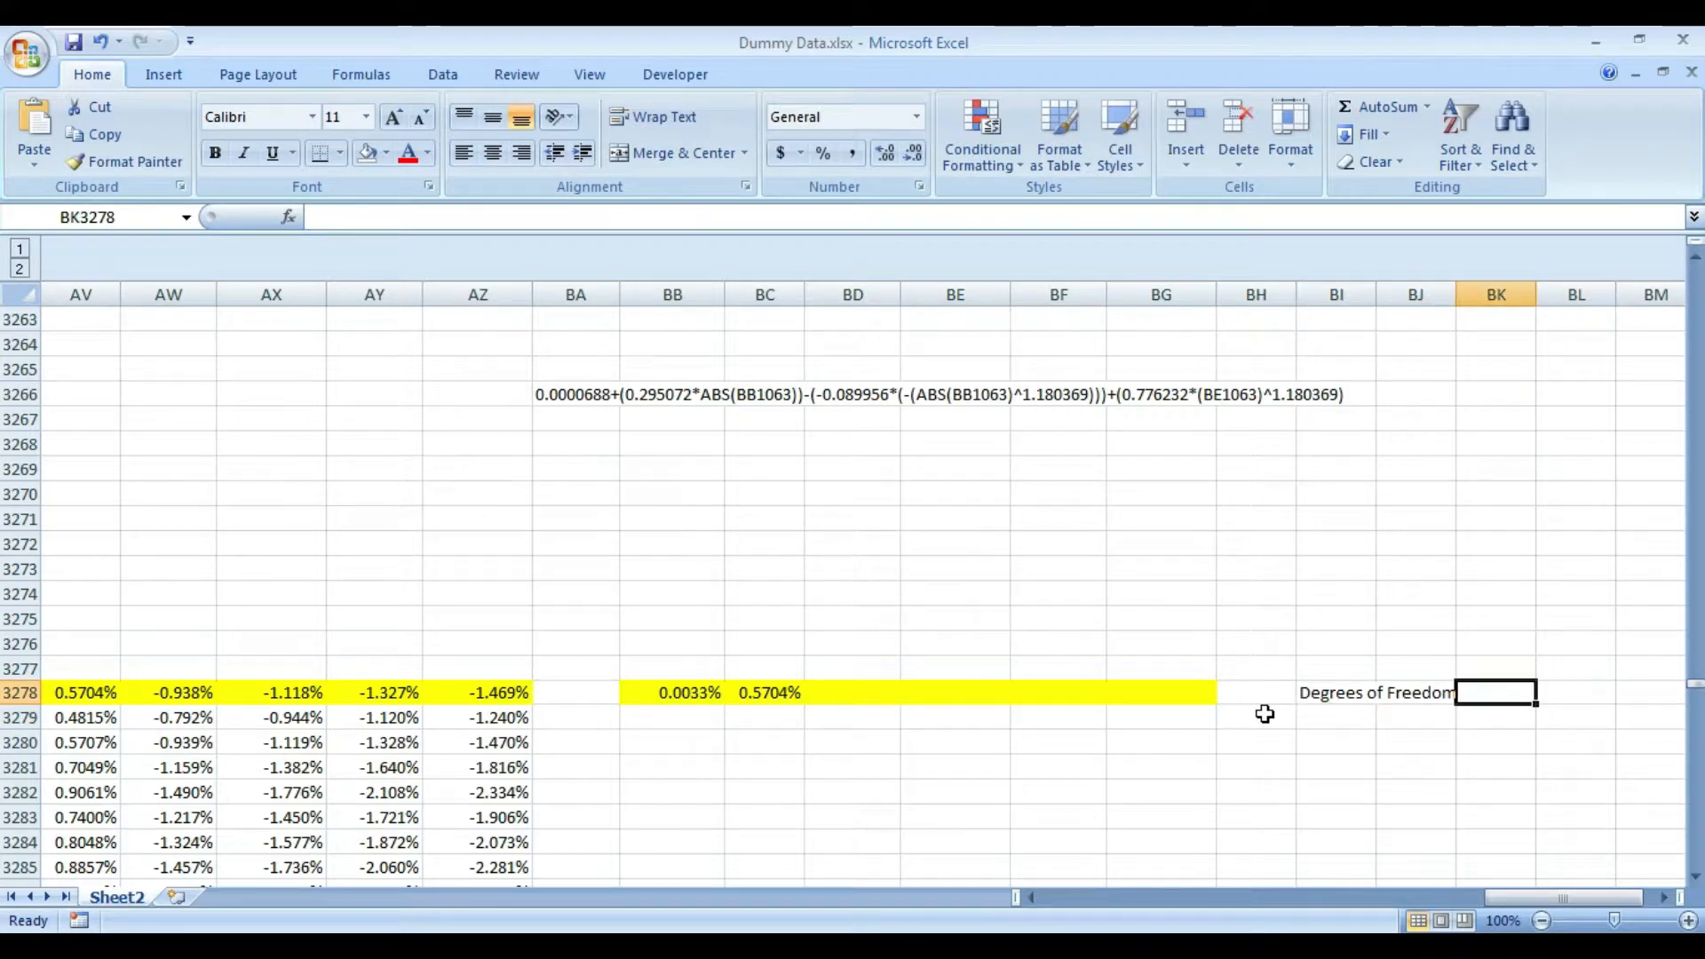
key("Left")
key("Left")
double_click(1379, 293)
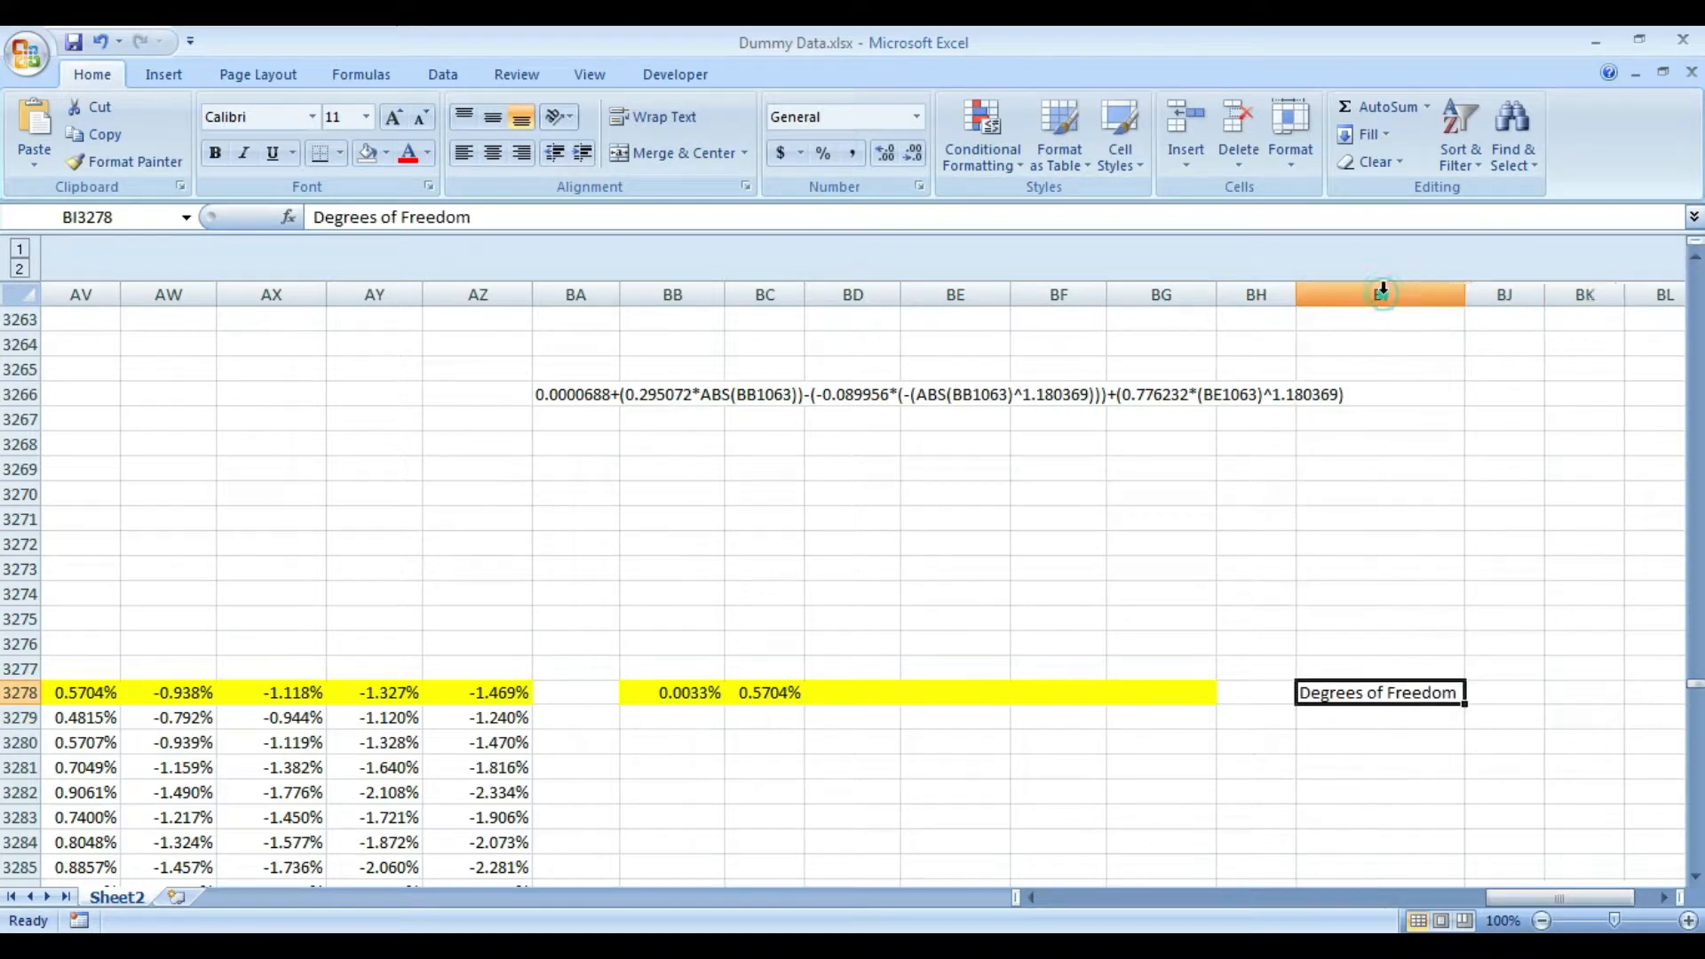
key("Right")
key("ctrl+v")
- Check the coefficient names in the EViews output and enter the labels C(2) to C(6) in Excel cells BI3279 to BI3283
key("Down")
key("Left")
key("alt+Tab")
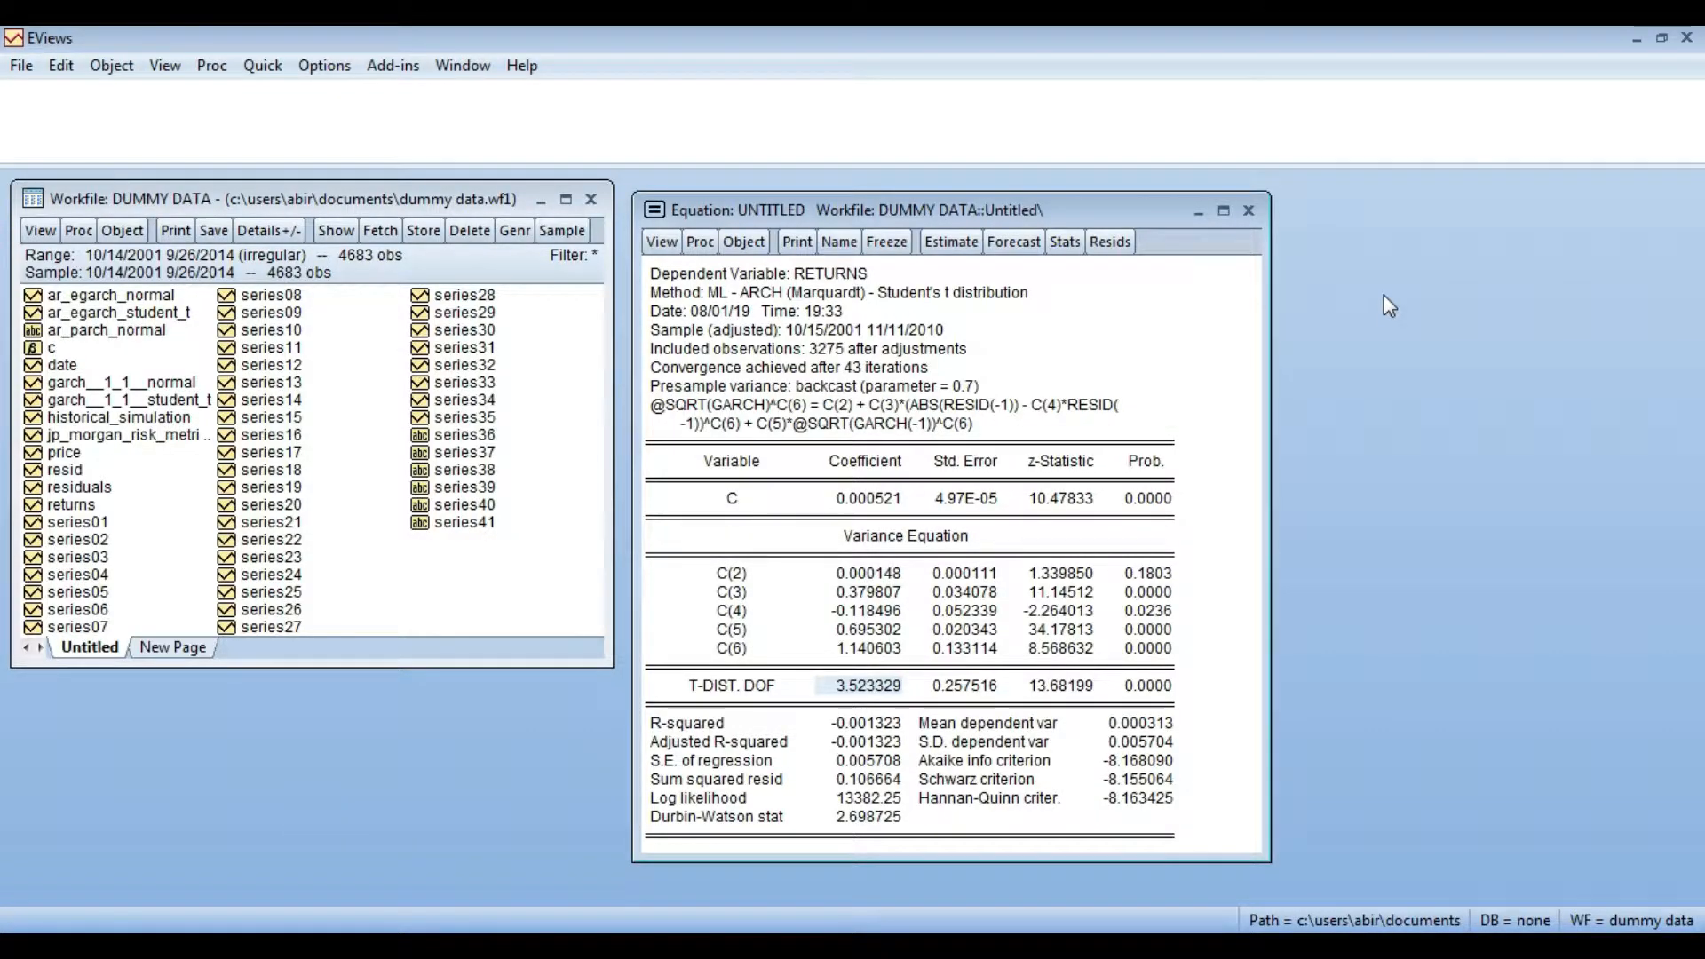
key("alt+Tab")
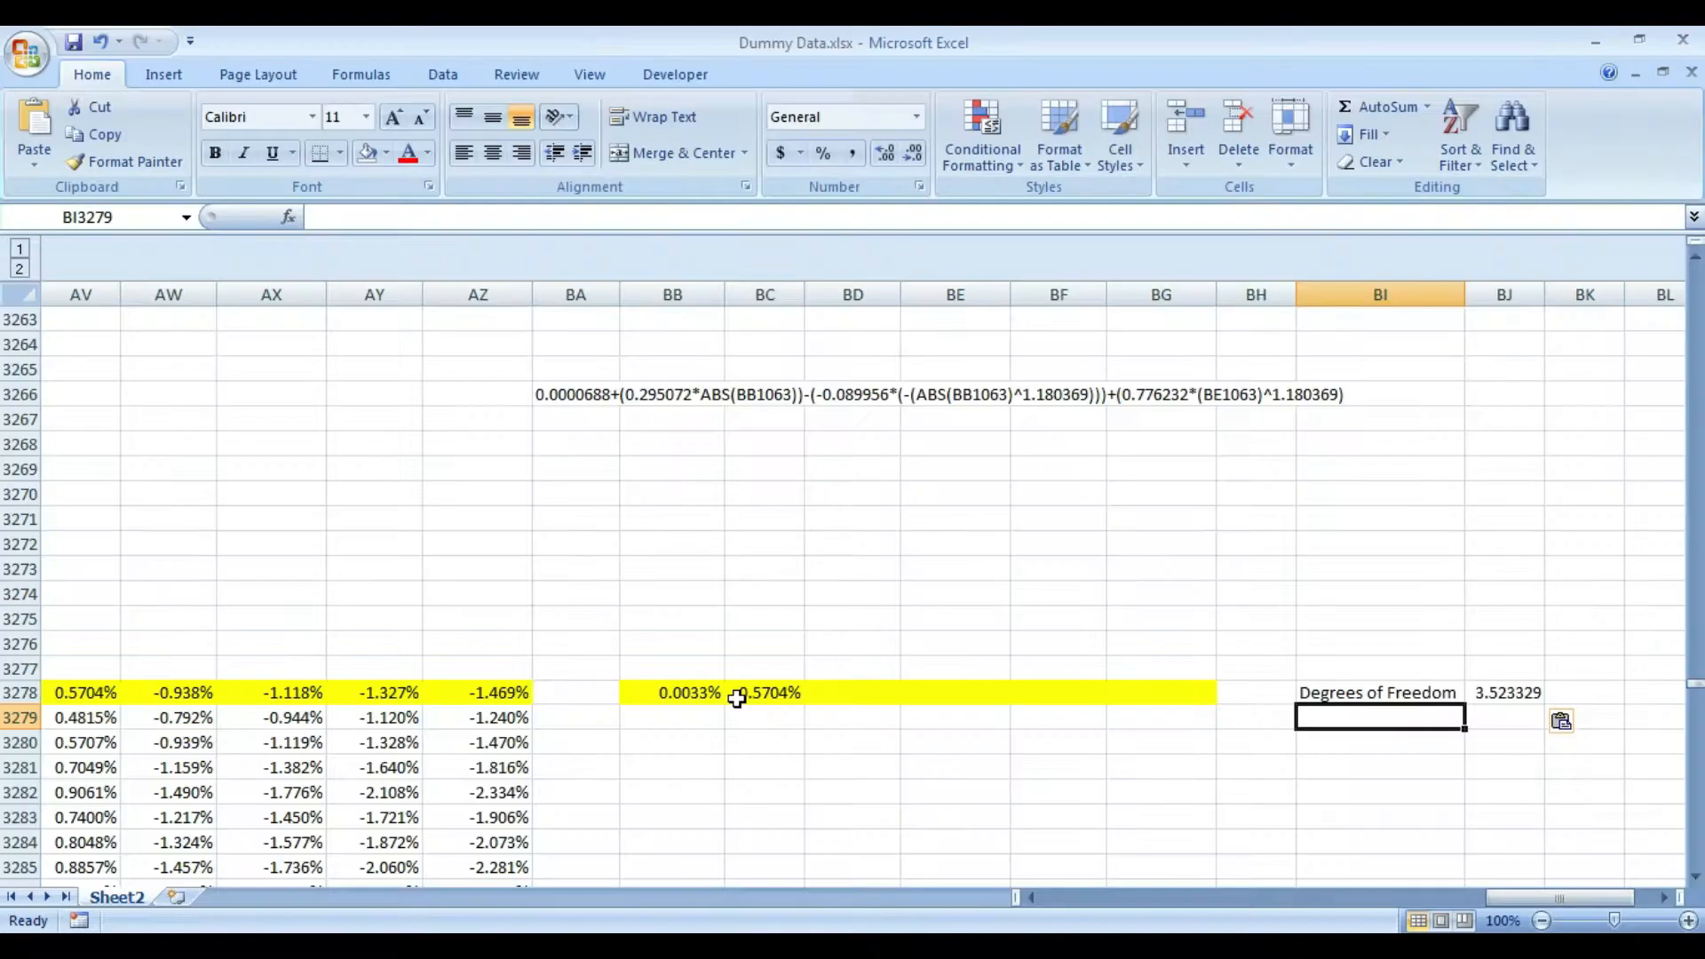
type("C(2)")
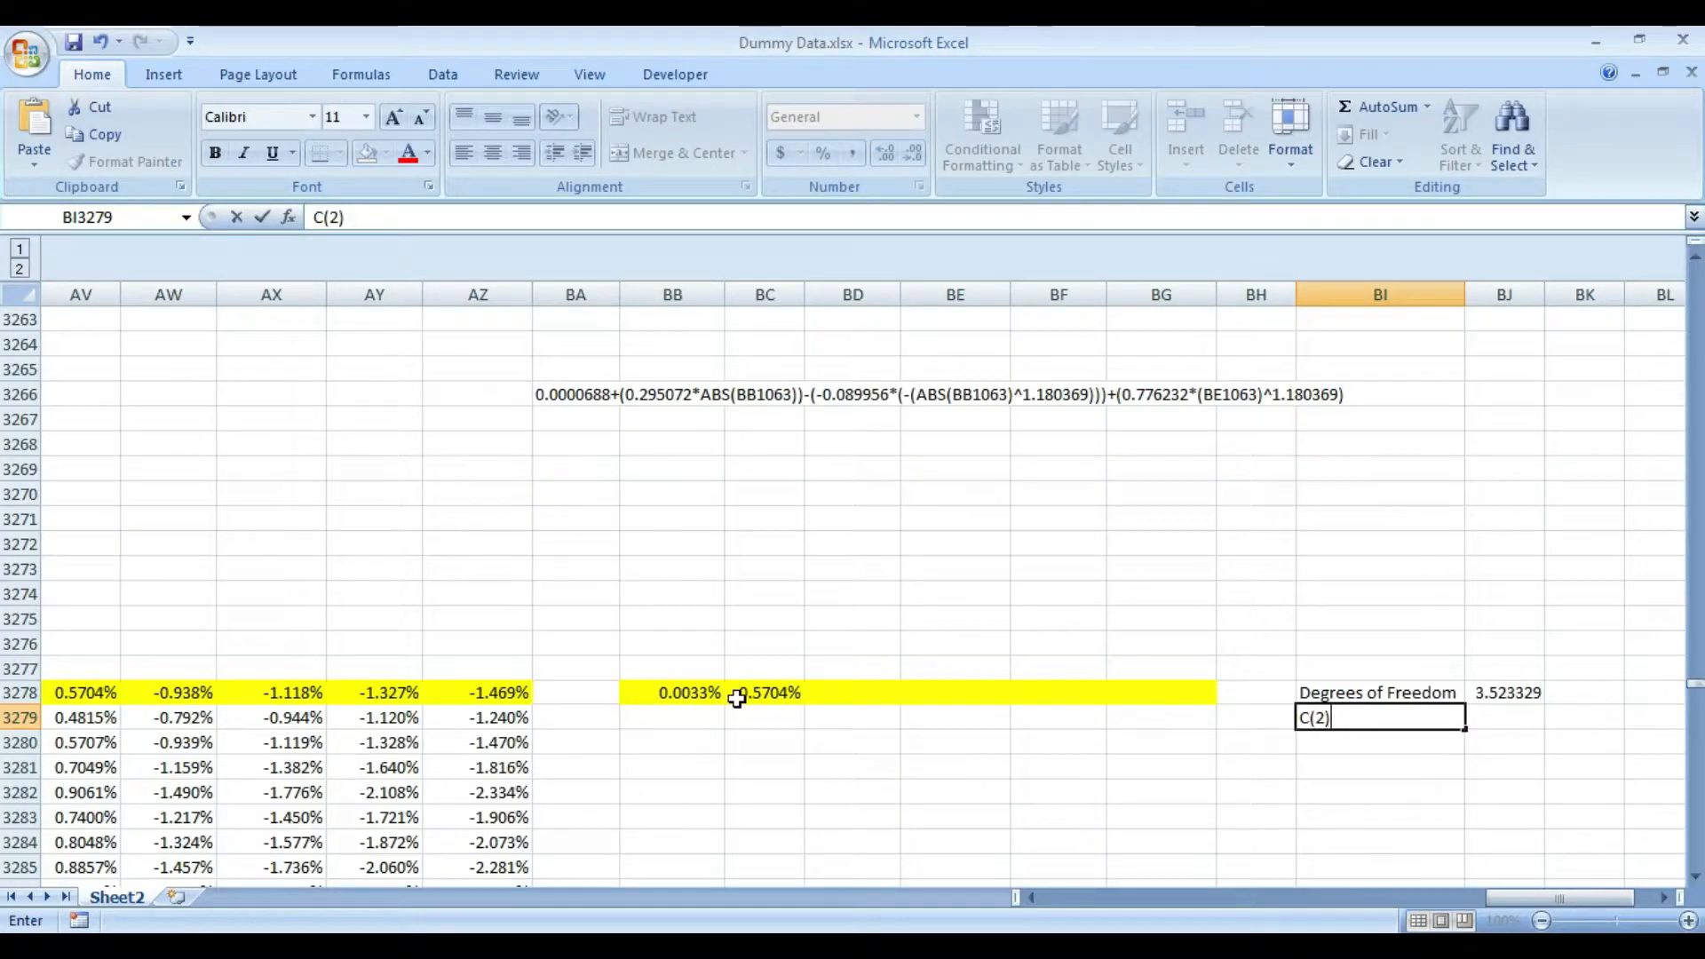
key("Return")
type("C(3")
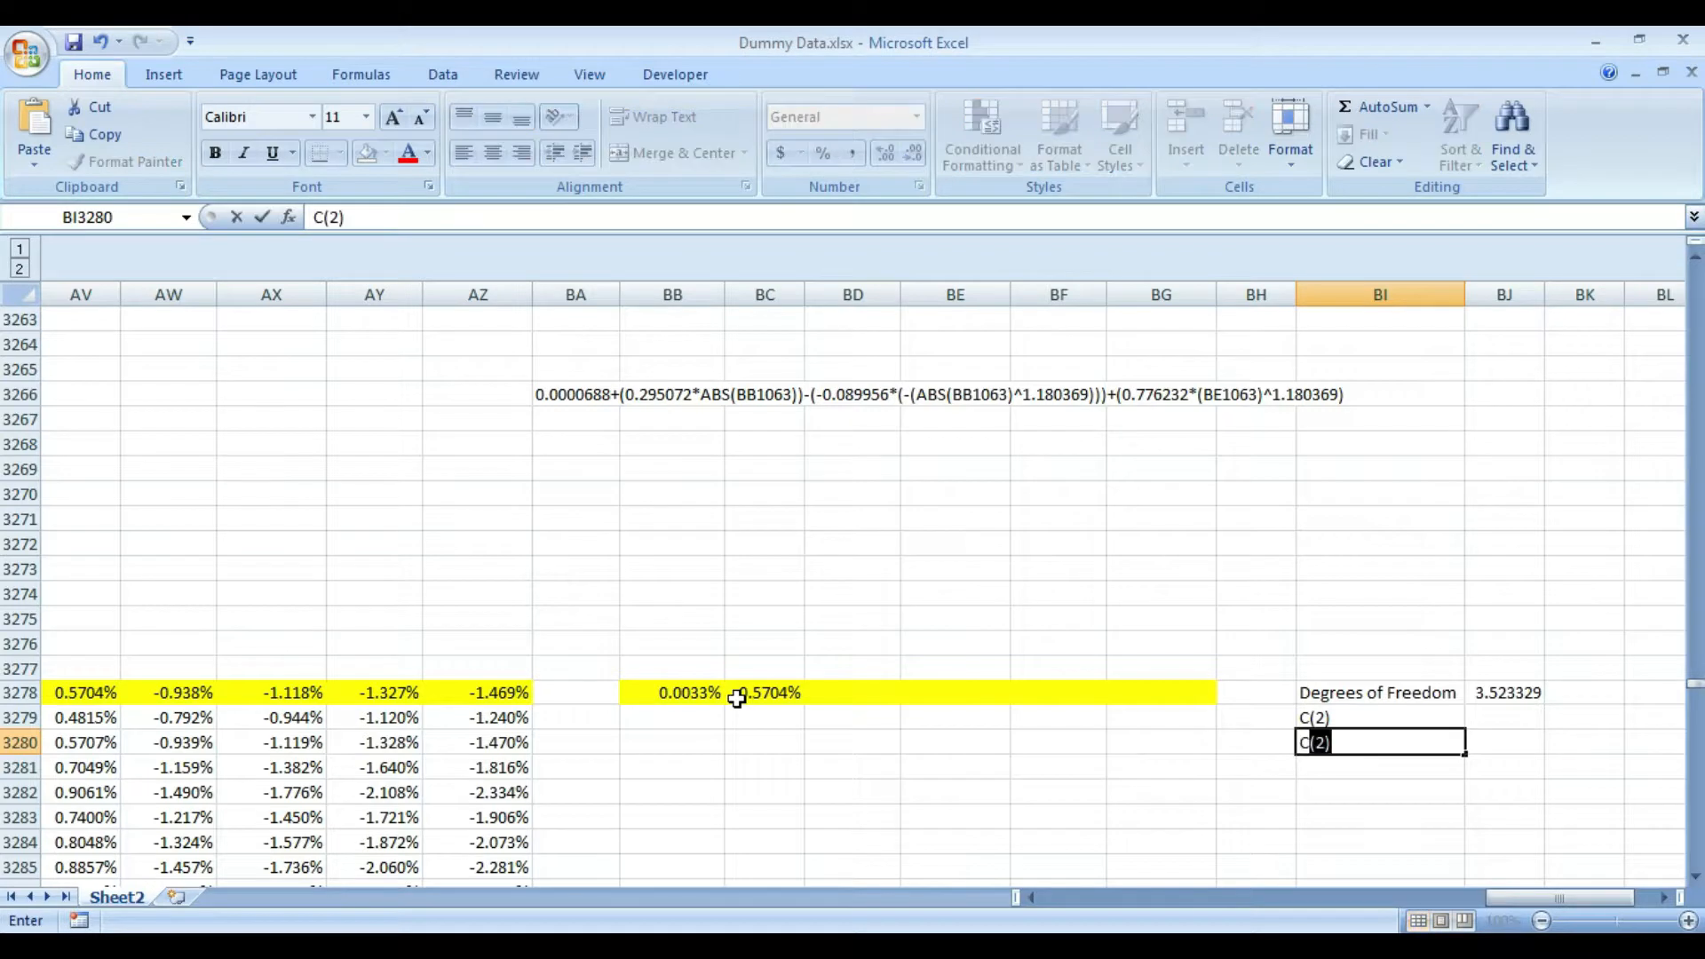
type(")")
key("Return")
type("C(4)")
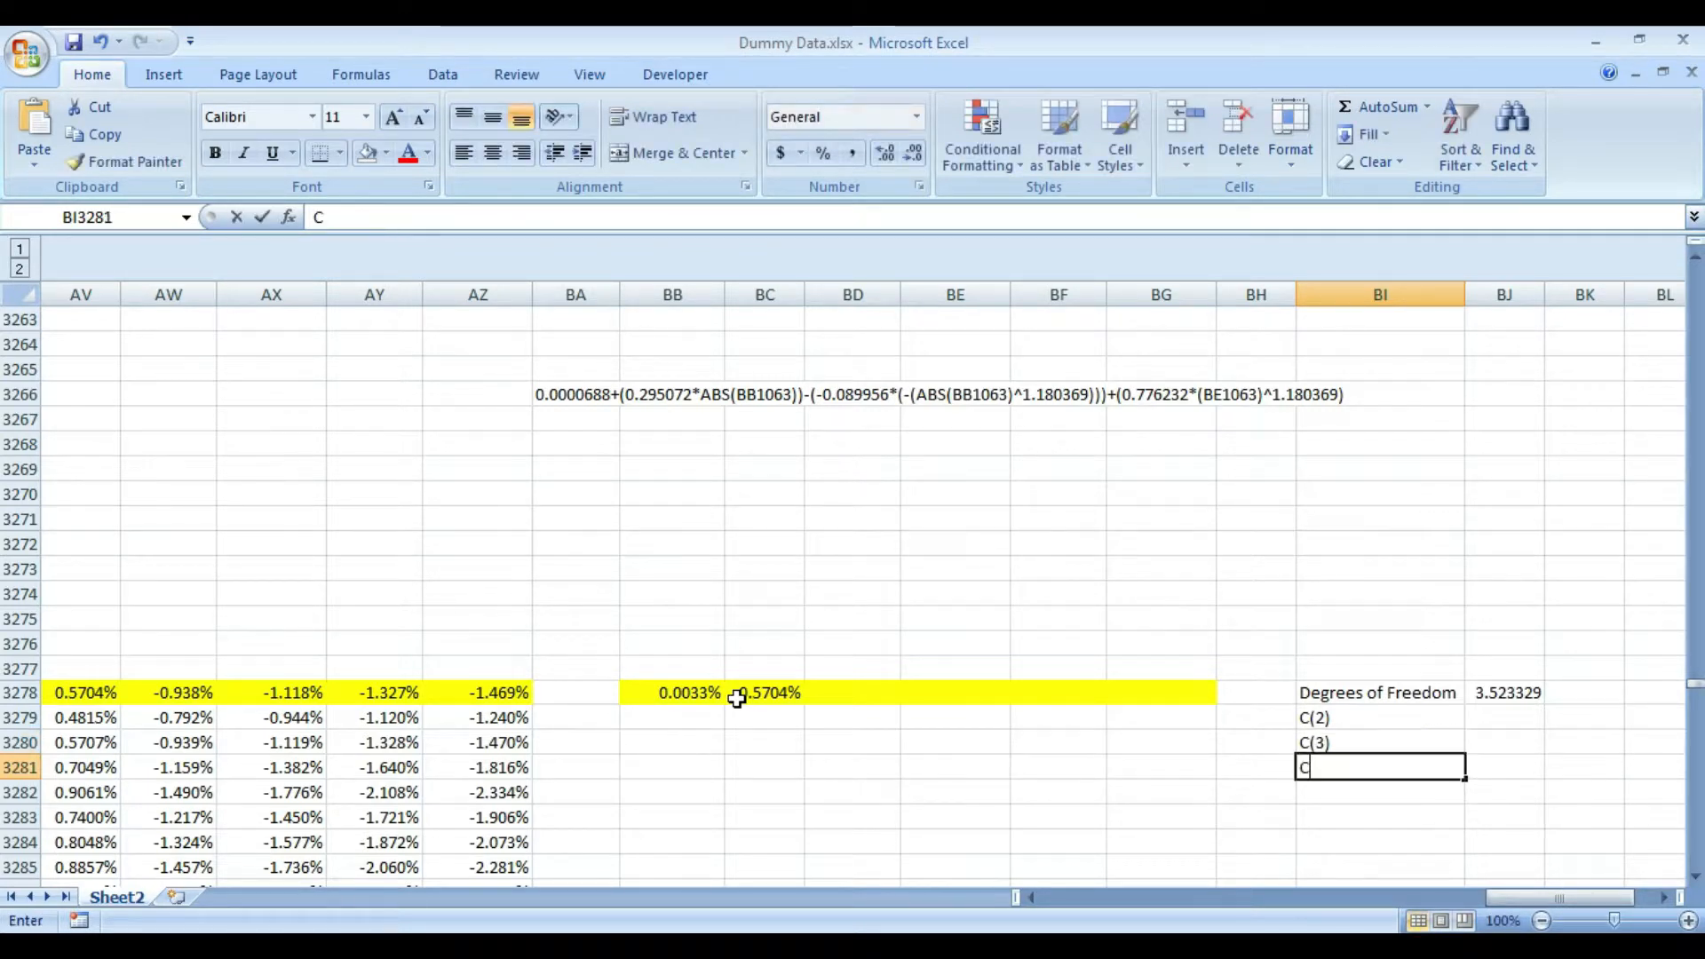
key("Return")
type("C(5)")
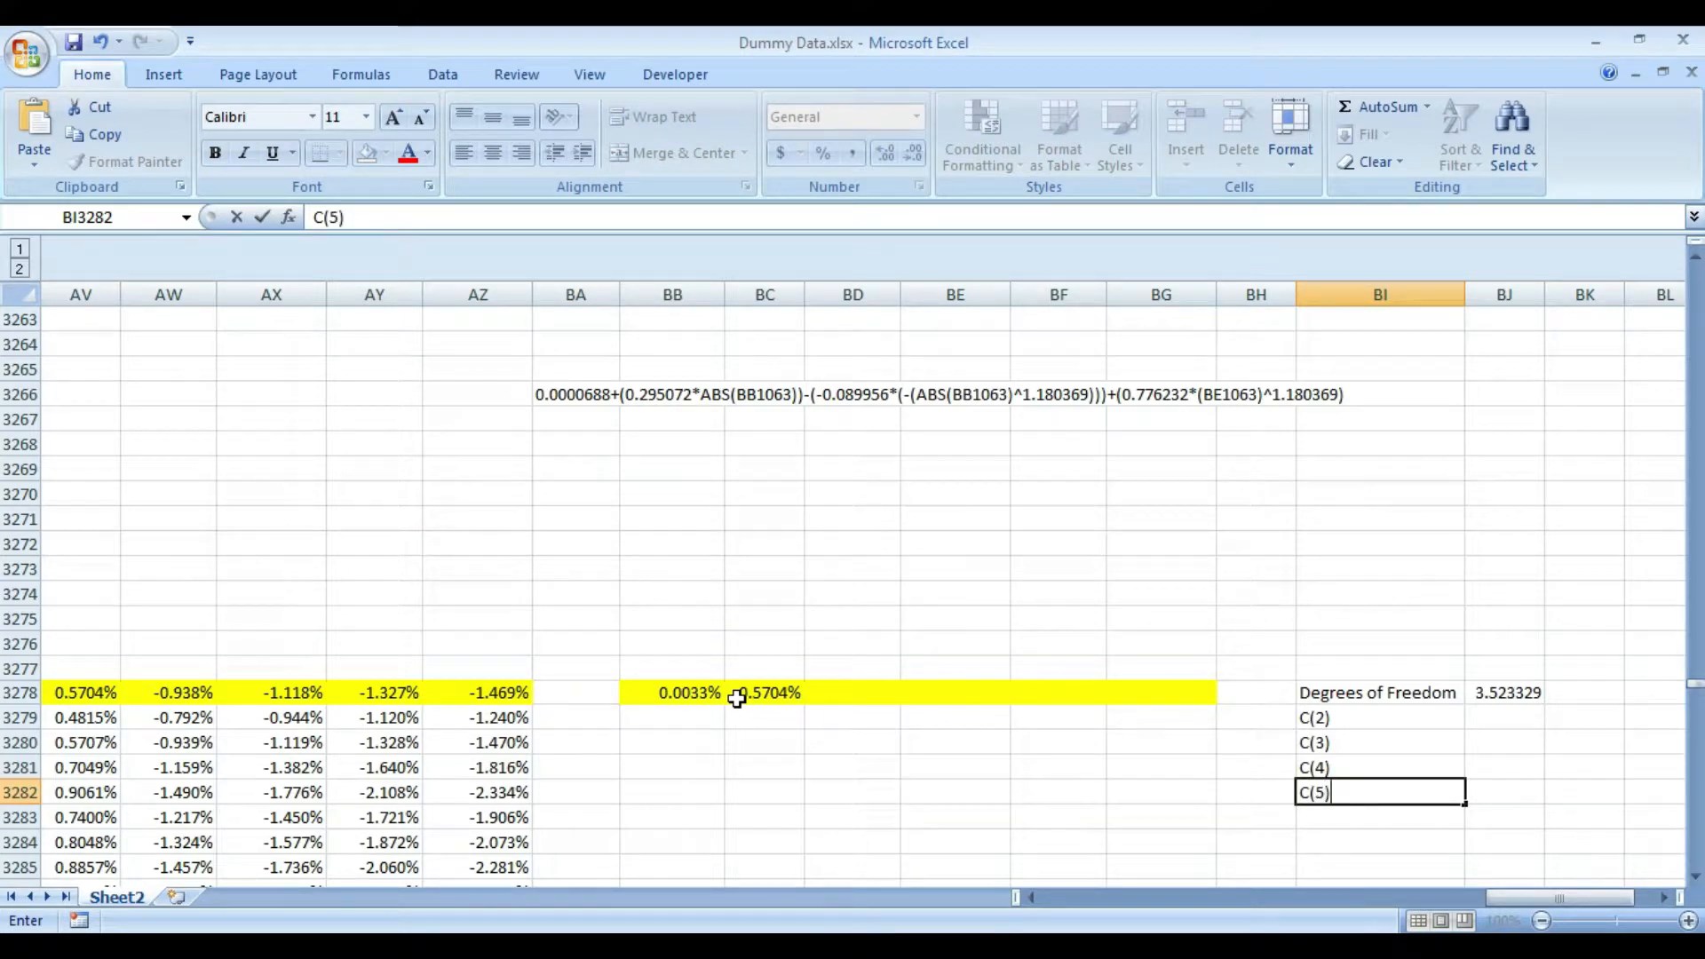
key("Return")
type("C(6")
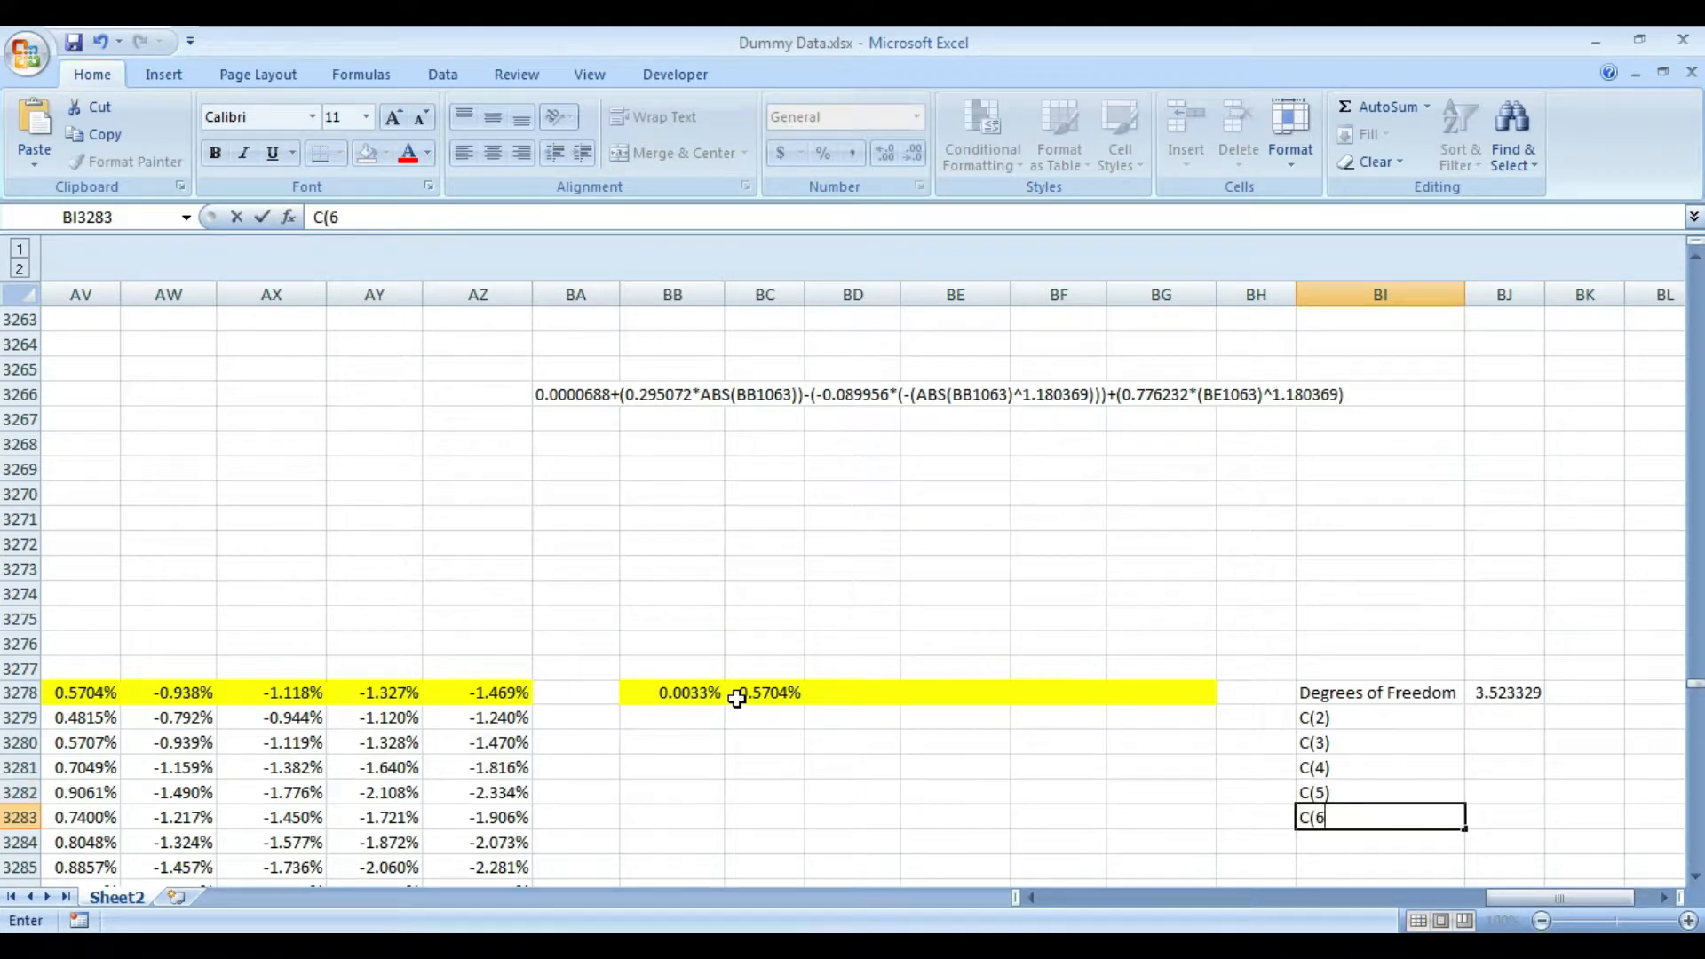
key("Return")
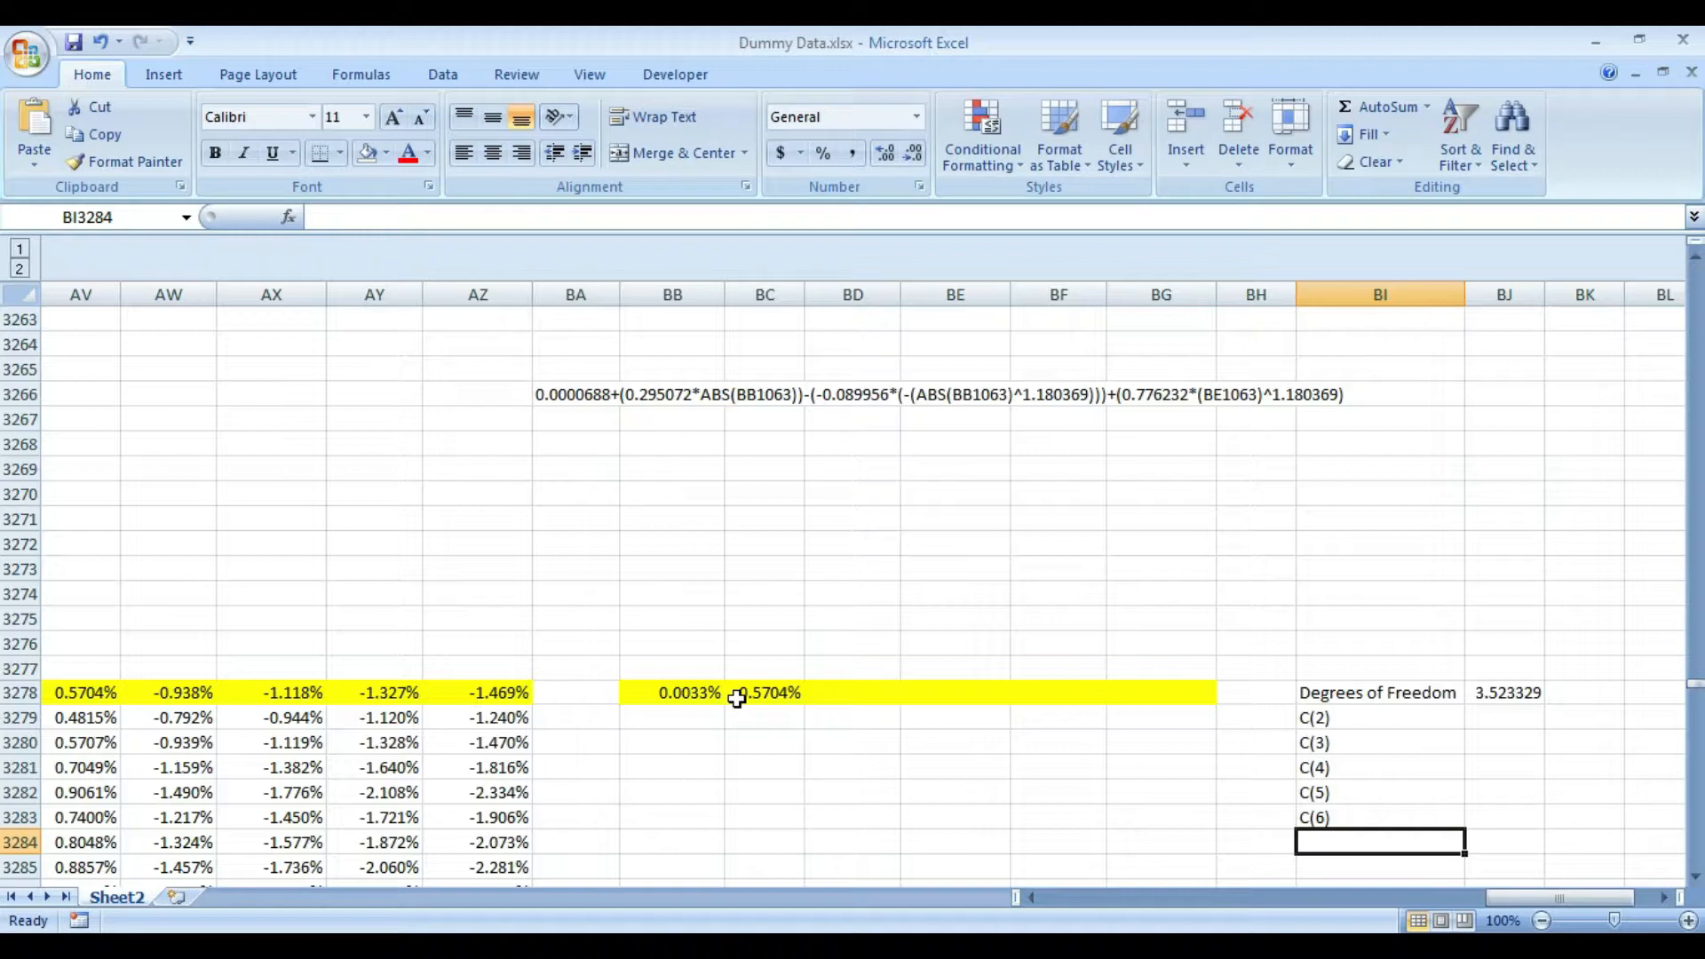
- Copy the C(2) coefficient from the EViews output as formatted and paste it into Excel cell BJ3279
key("Up")
key("Up")
key("Up")
key("Up")
key("Up")
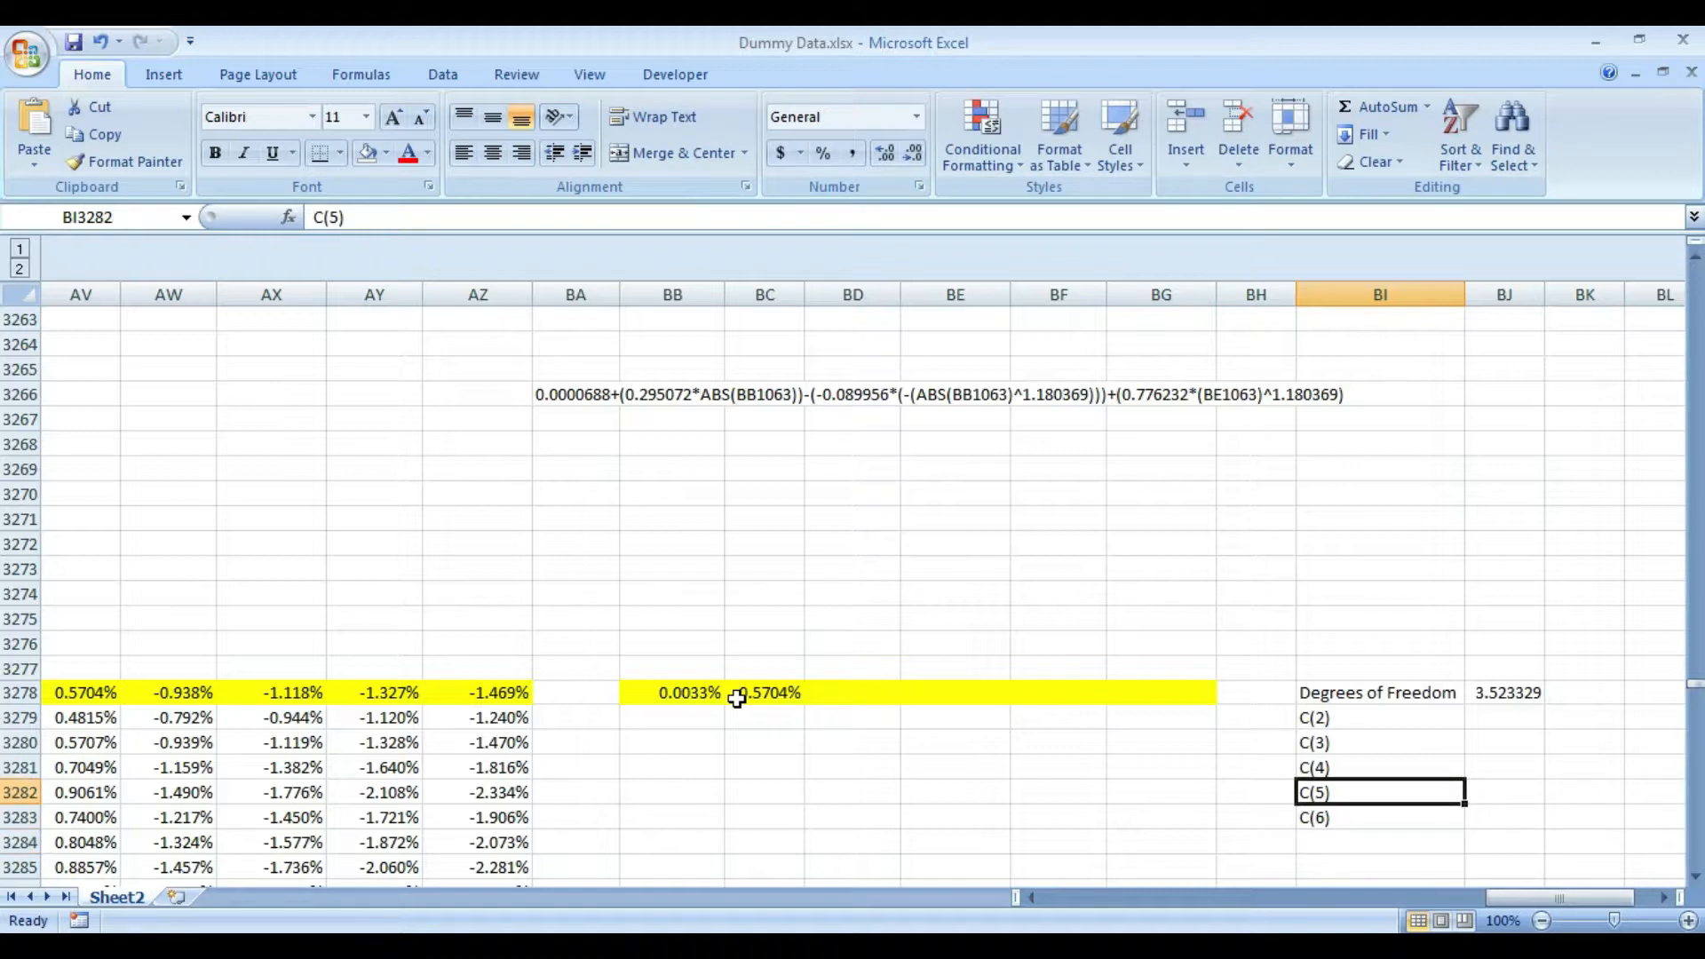
key("Right")
key("alt+Tab")
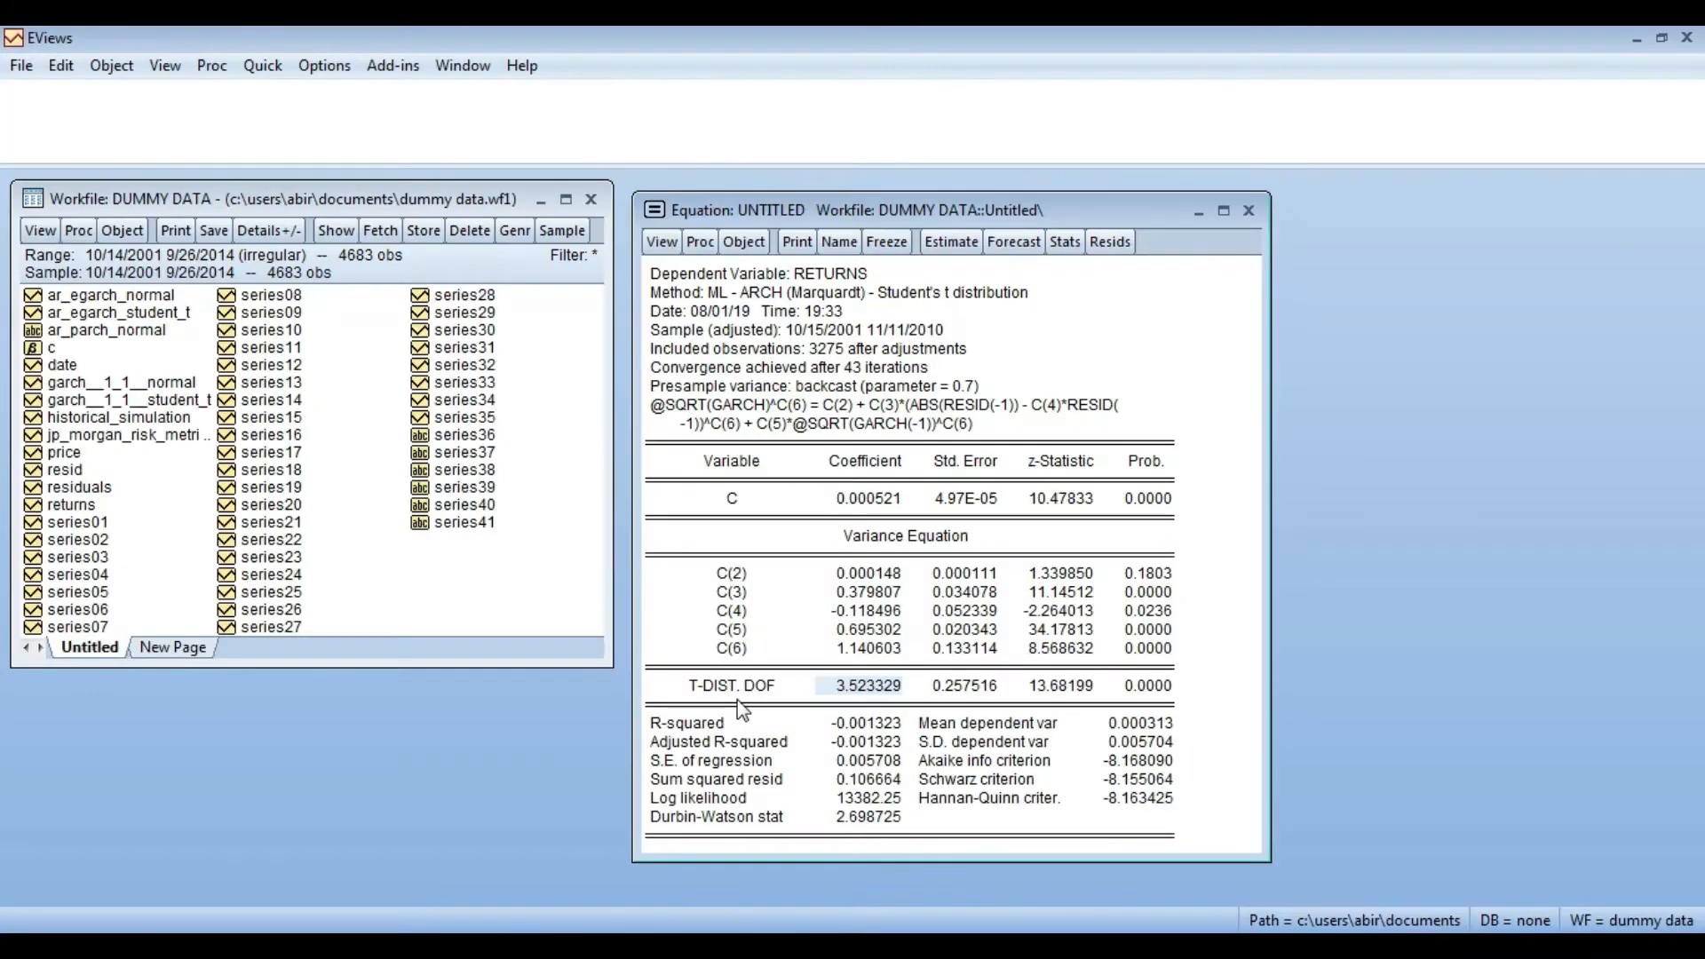
left_click(891, 576)
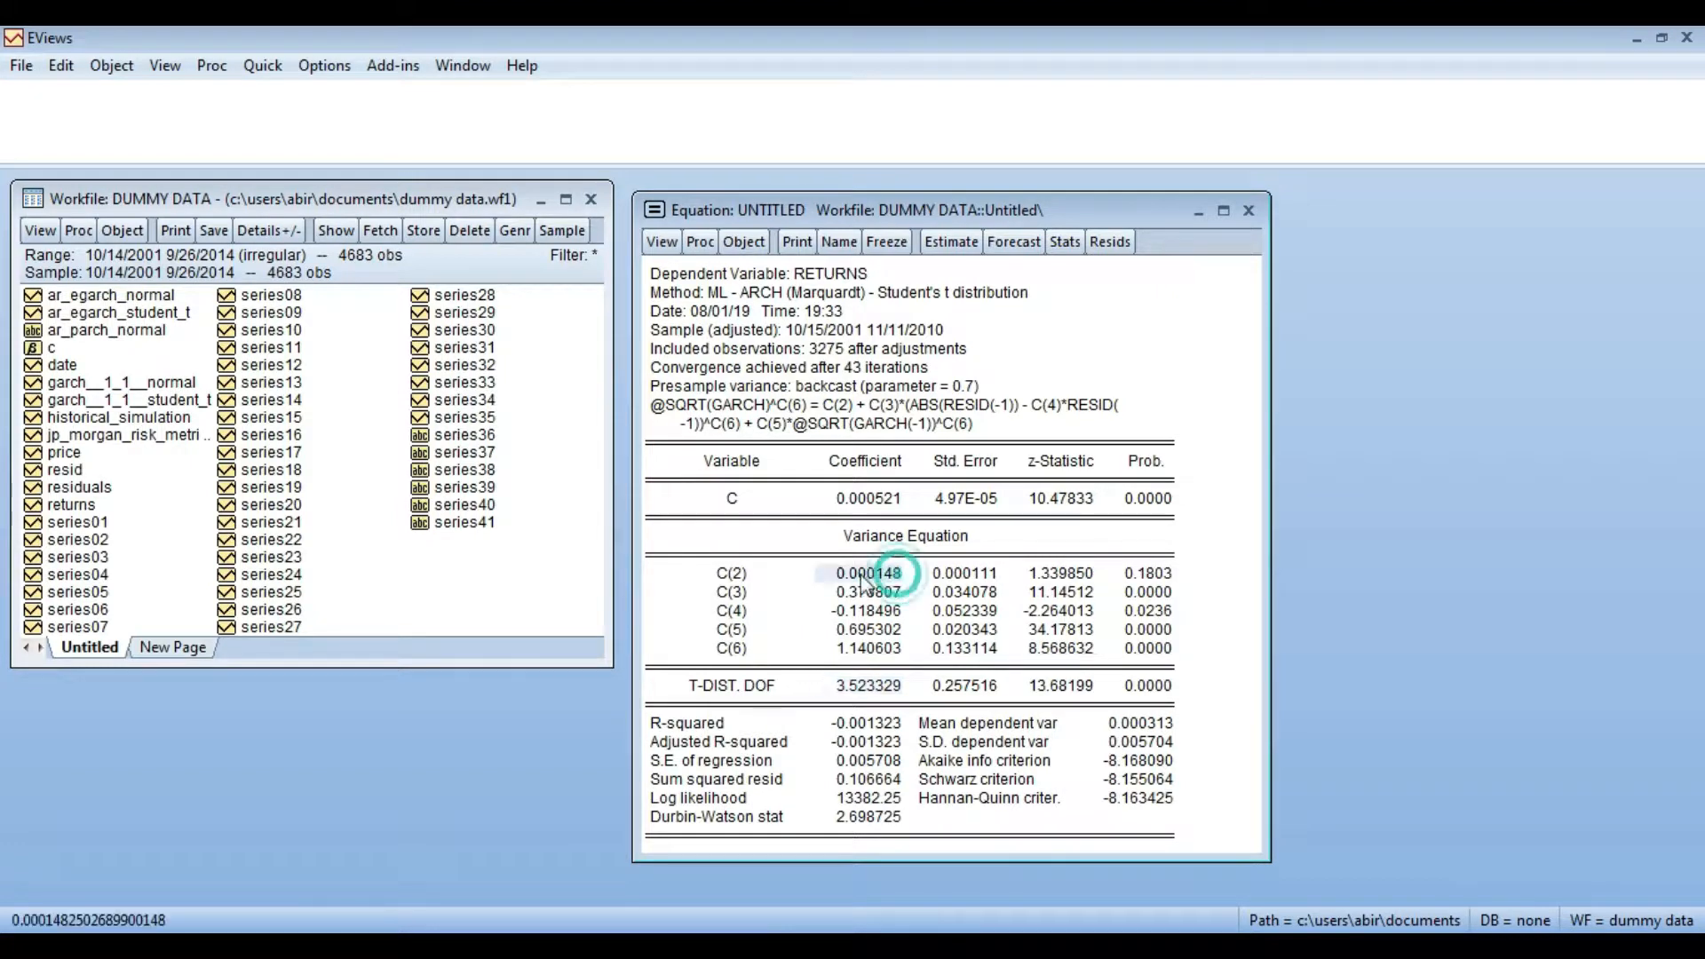
key("ctrl+c")
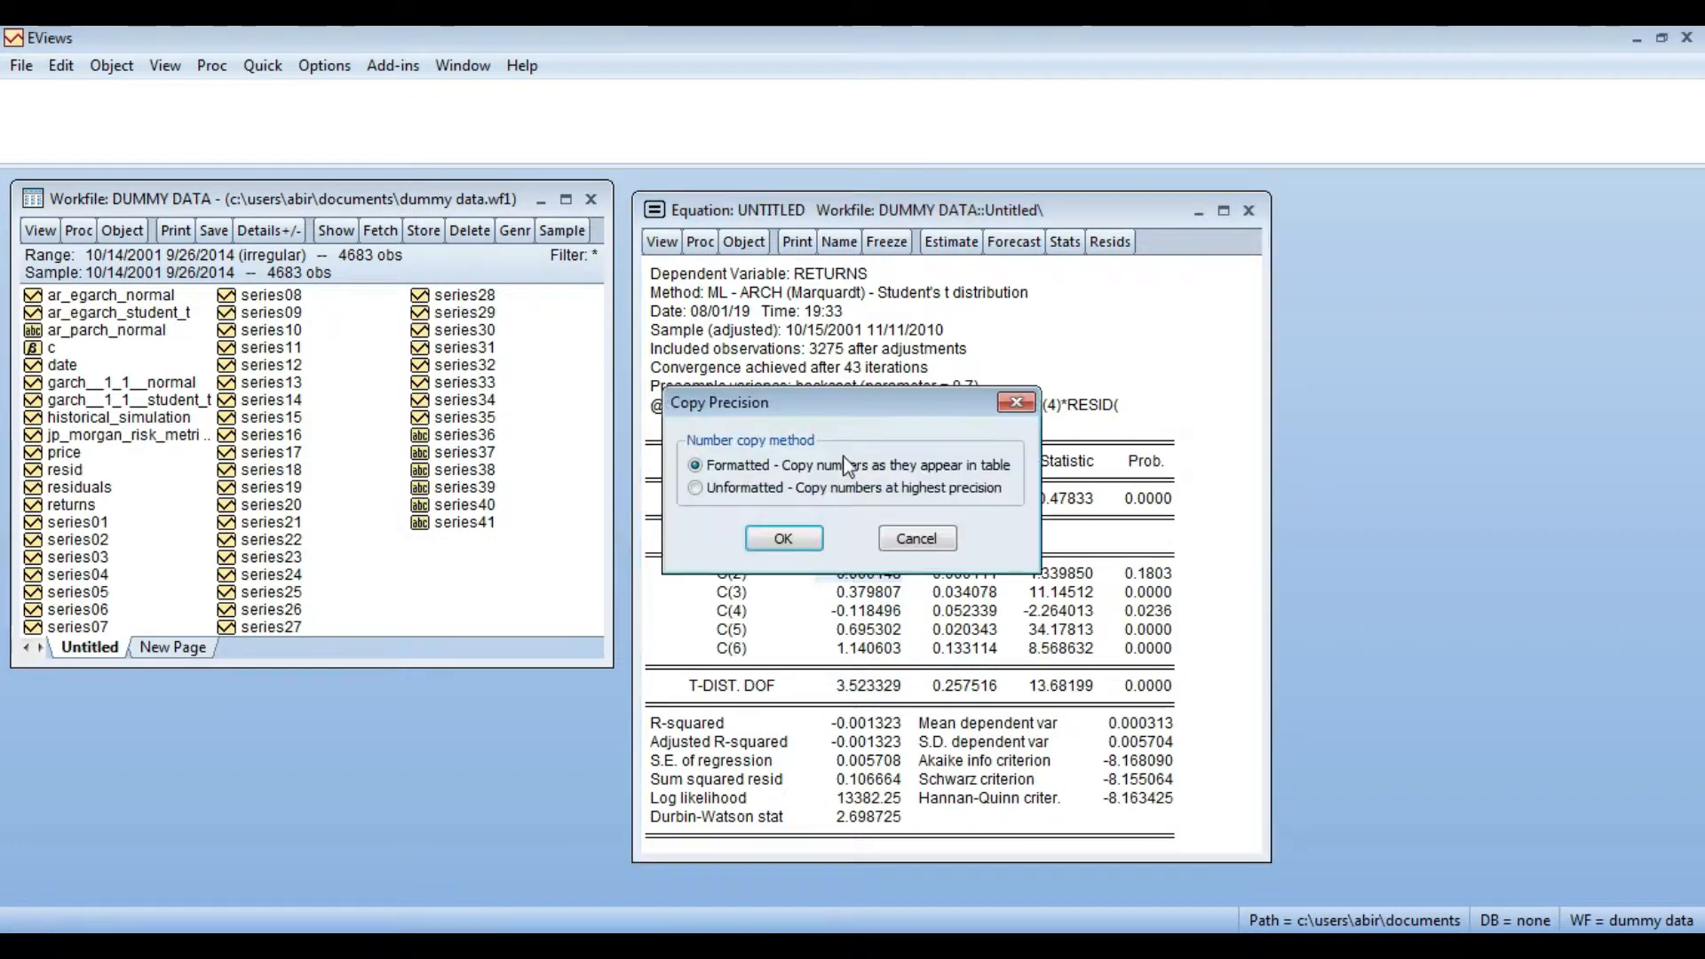
left_click(781, 537)
key("alt+Tab")
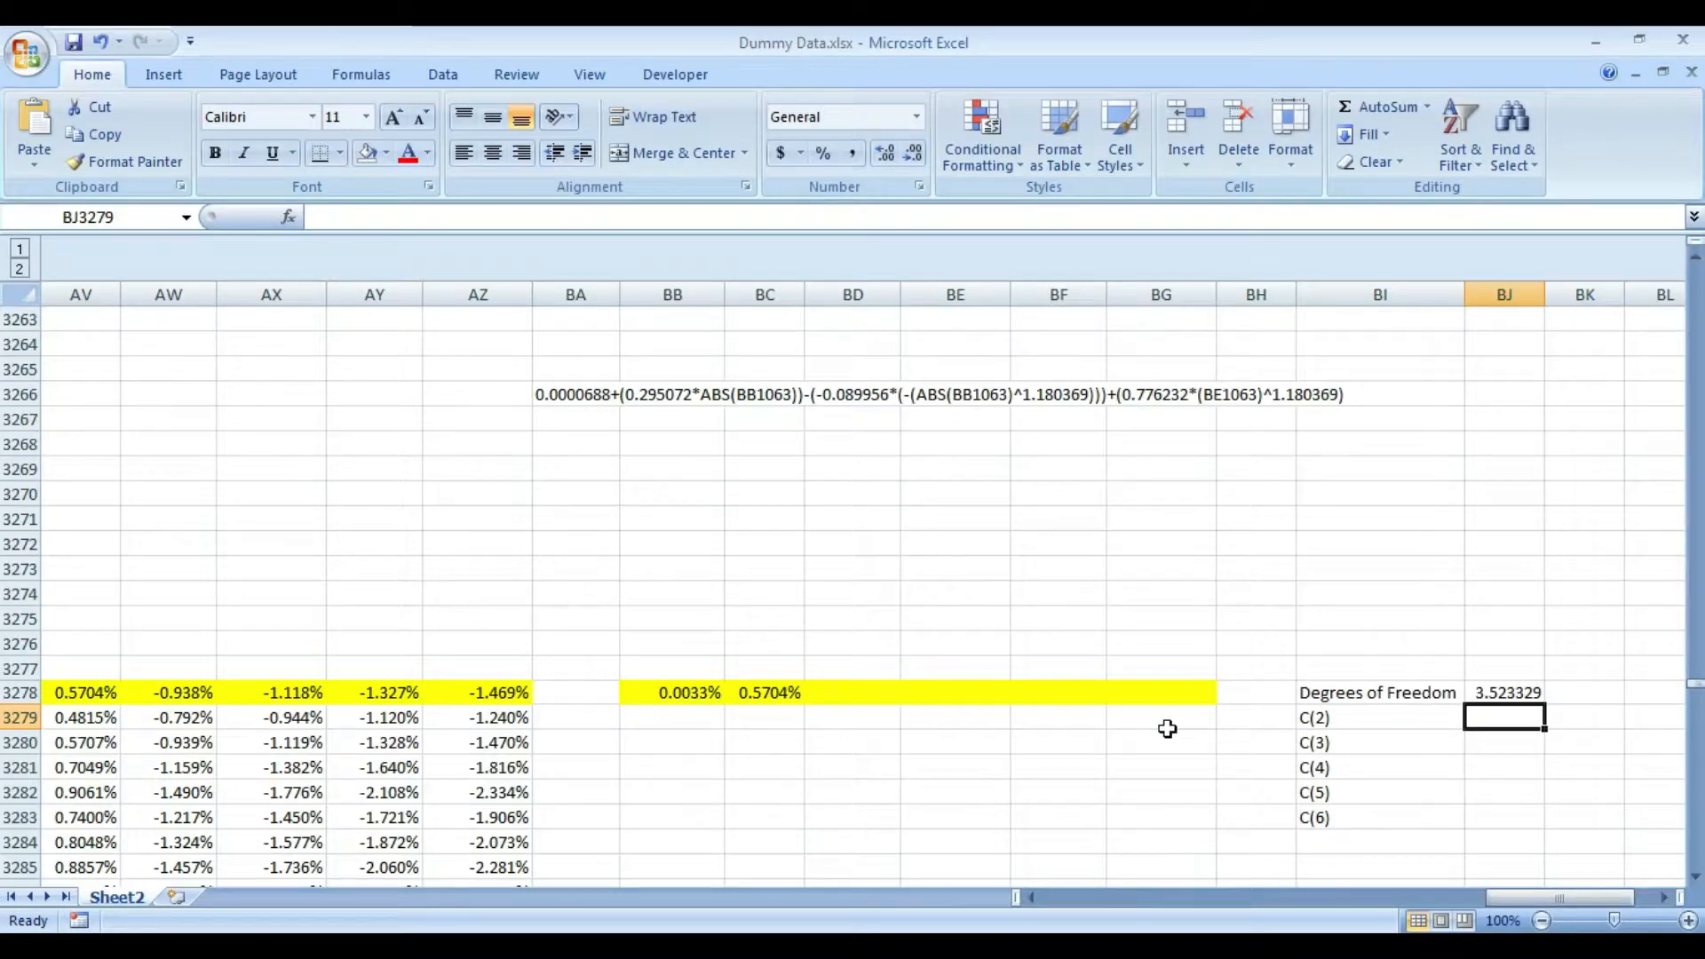
key("ctrl+v")
key("Return")
- Copy the C(3) coefficient from the EViews output and paste it into Excel cell BJ3280
key("alt+Tab")
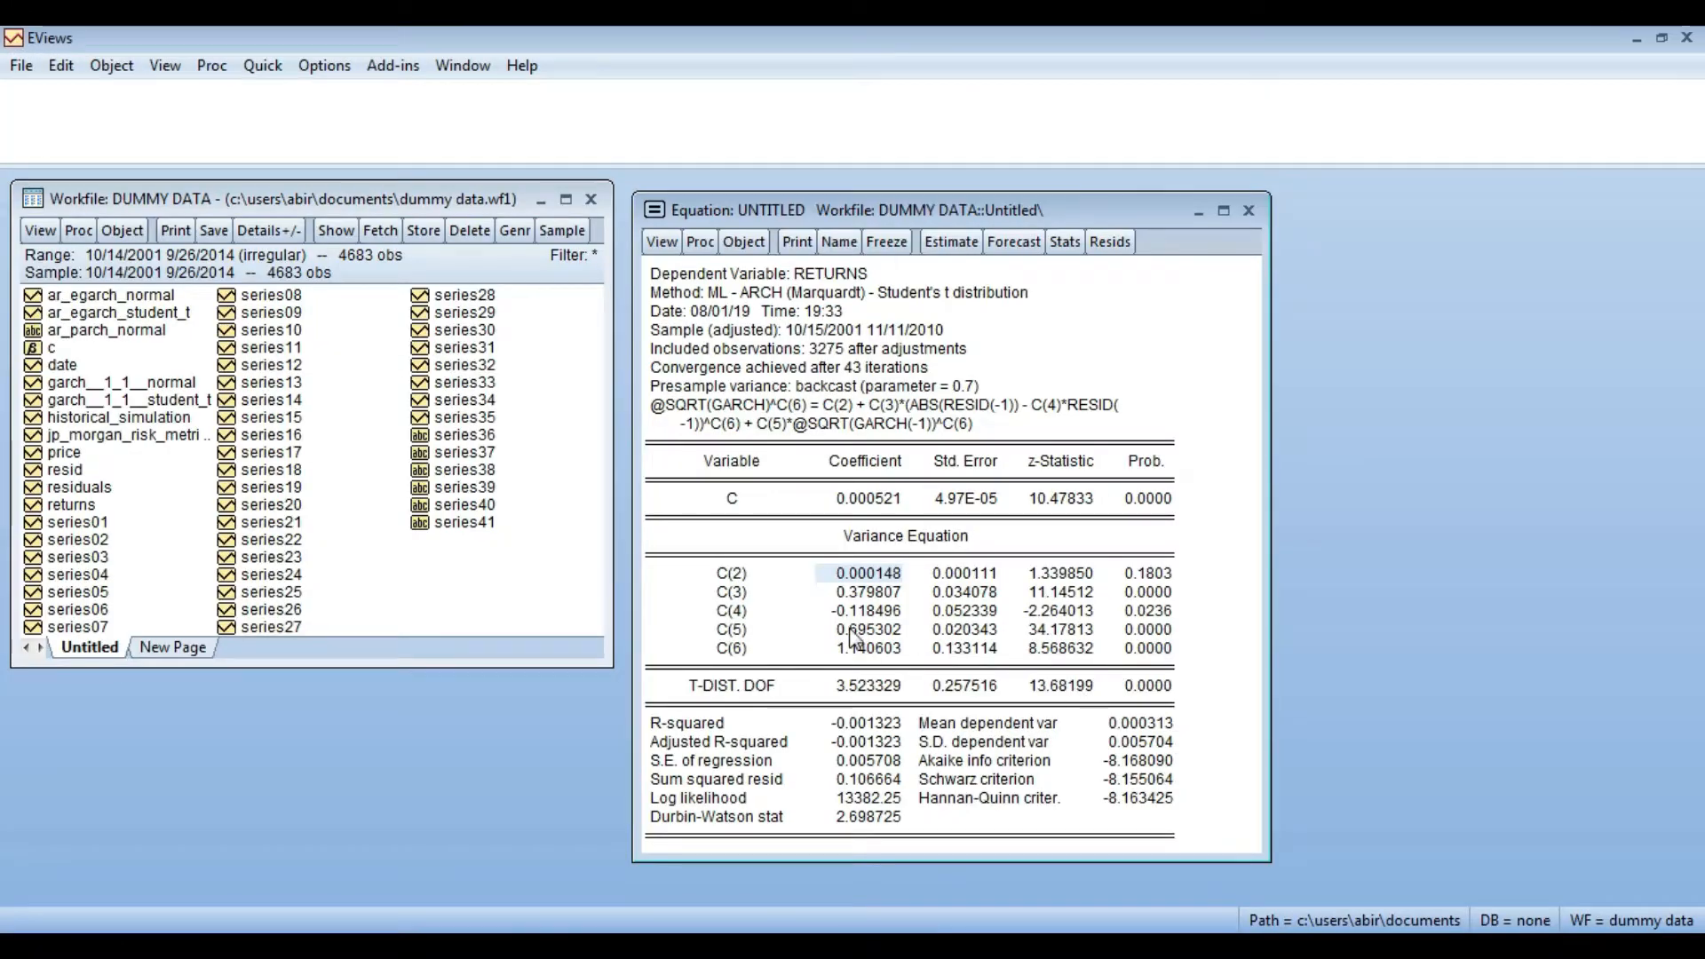
left_click(851, 594)
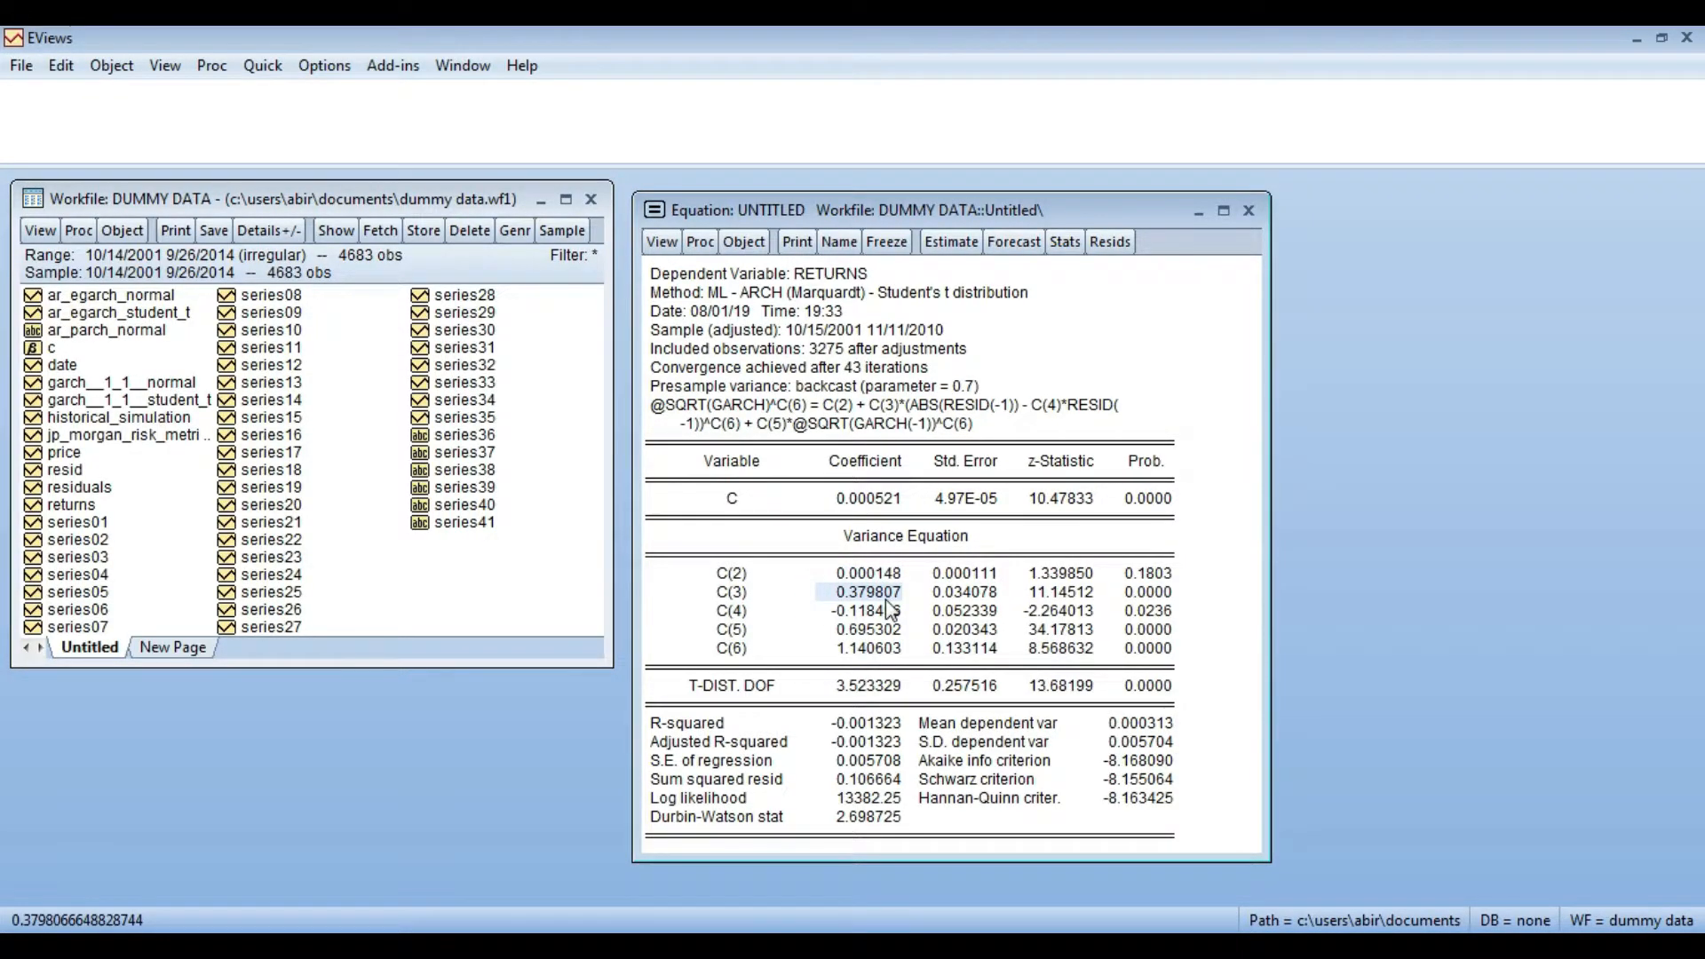
key("ctrl+c")
key("alt+Tab")
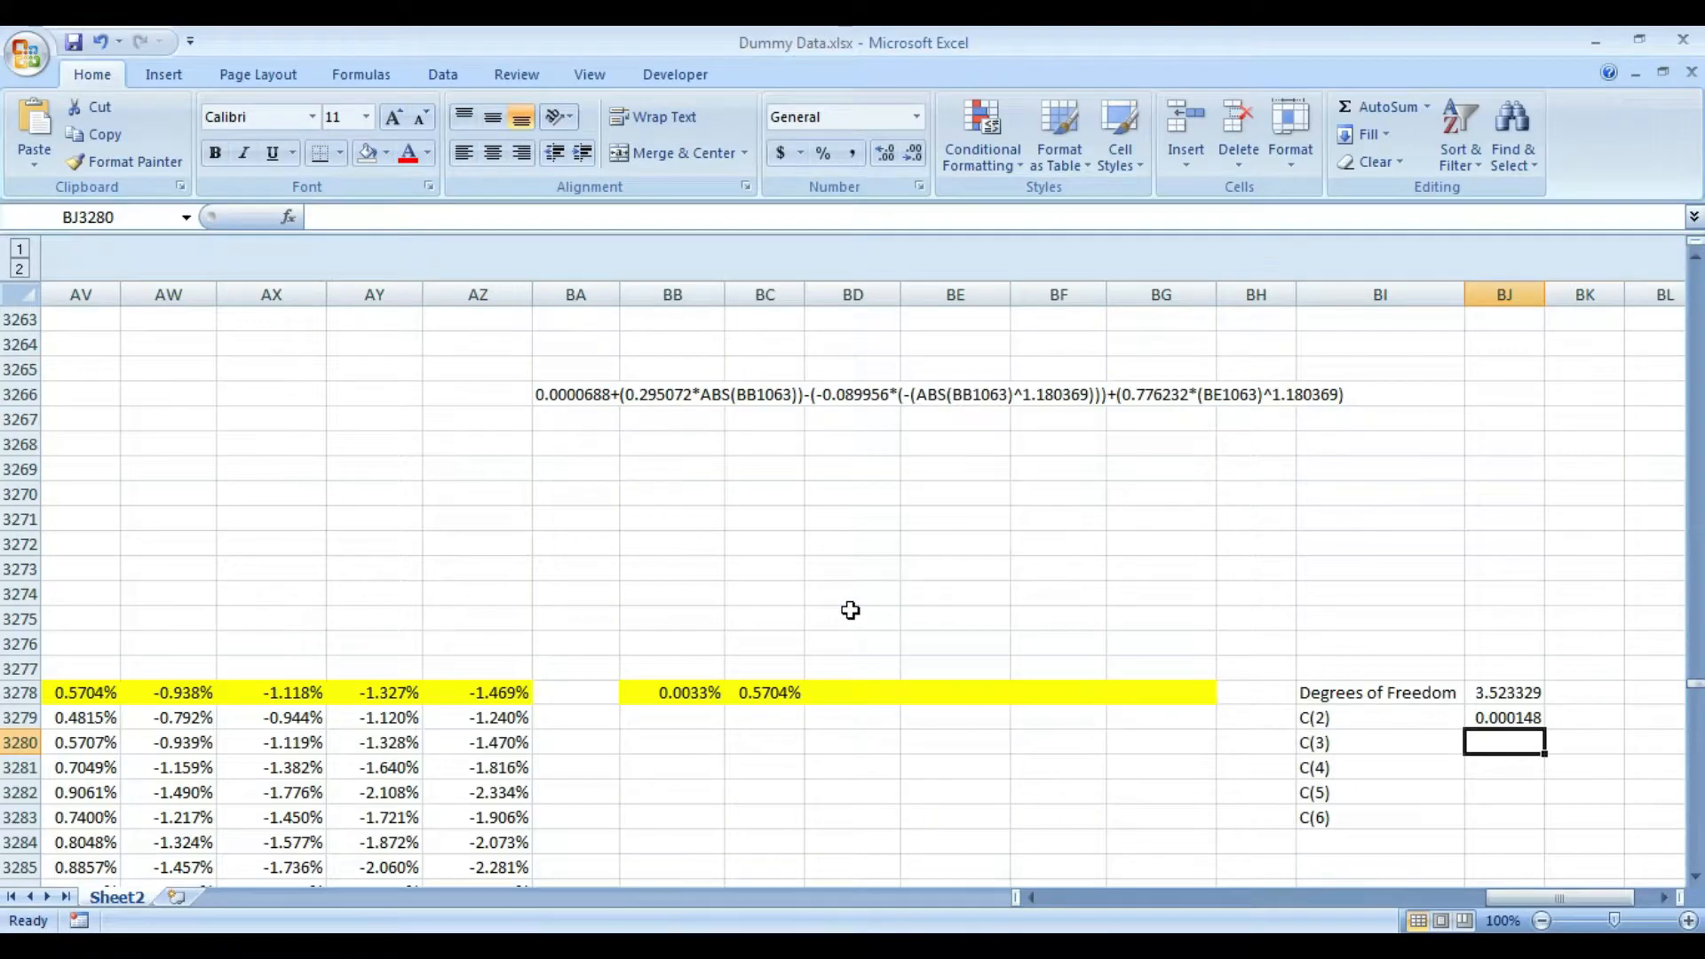
key("ctrl+v")
key("Return")
- Copy the C(4) coefficient from the EViews output as formatted and paste it into Excel cell BJ3281
key("alt+Tab")
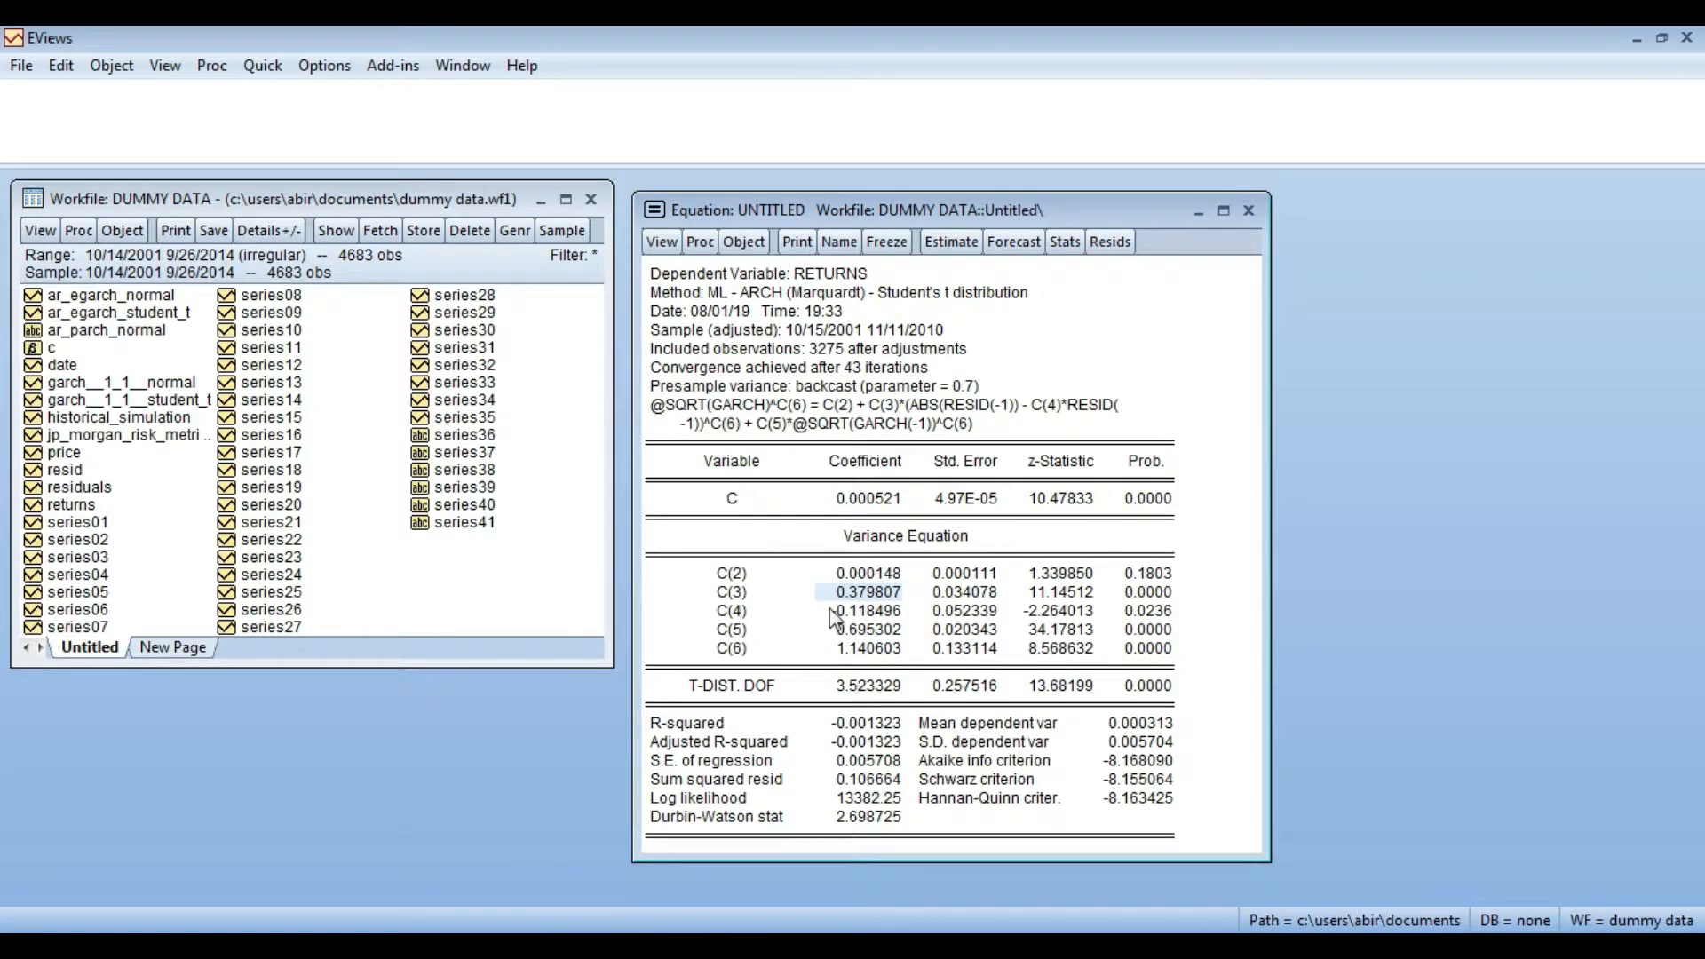
left_click(844, 611)
key("ctrl+c")
key("alt+Tab")
key("alt+Tab")
left_click(799, 544)
- Copy the C(5) coefficient from the EViews output as formatted and paste it into Excel cell BJ3282
key("alt+Tab")
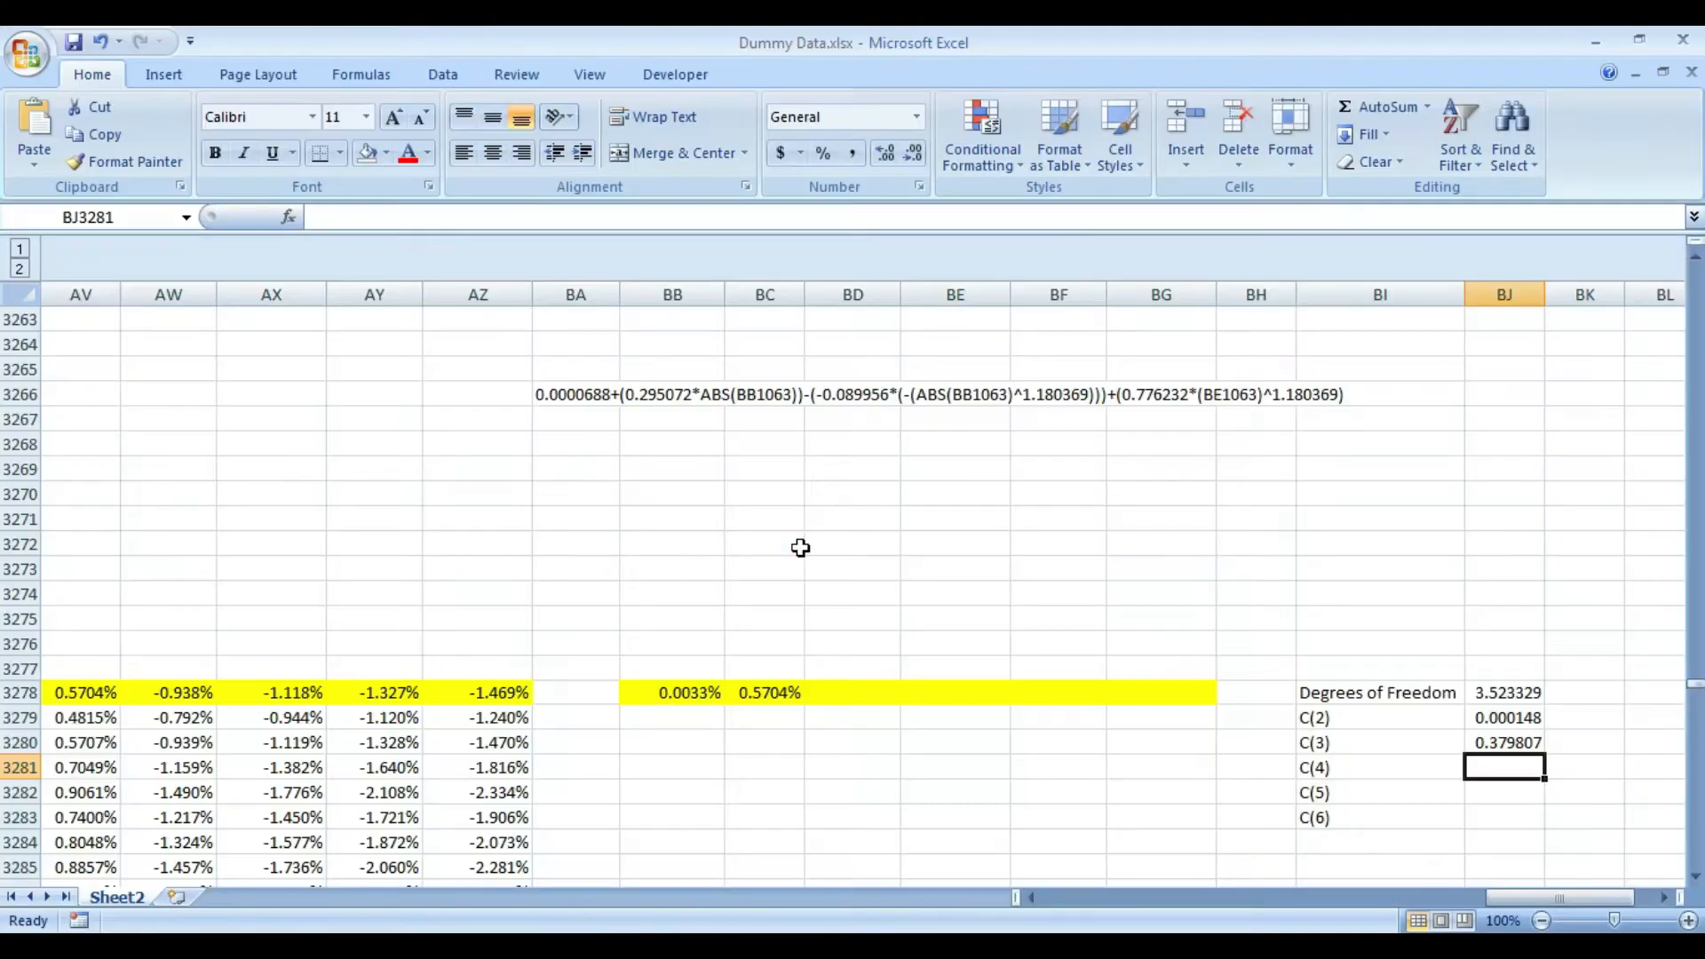
key("ctrl+v")
key("alt+Tab")
left_click_drag(815, 628, 874, 625)
left_click(892, 636)
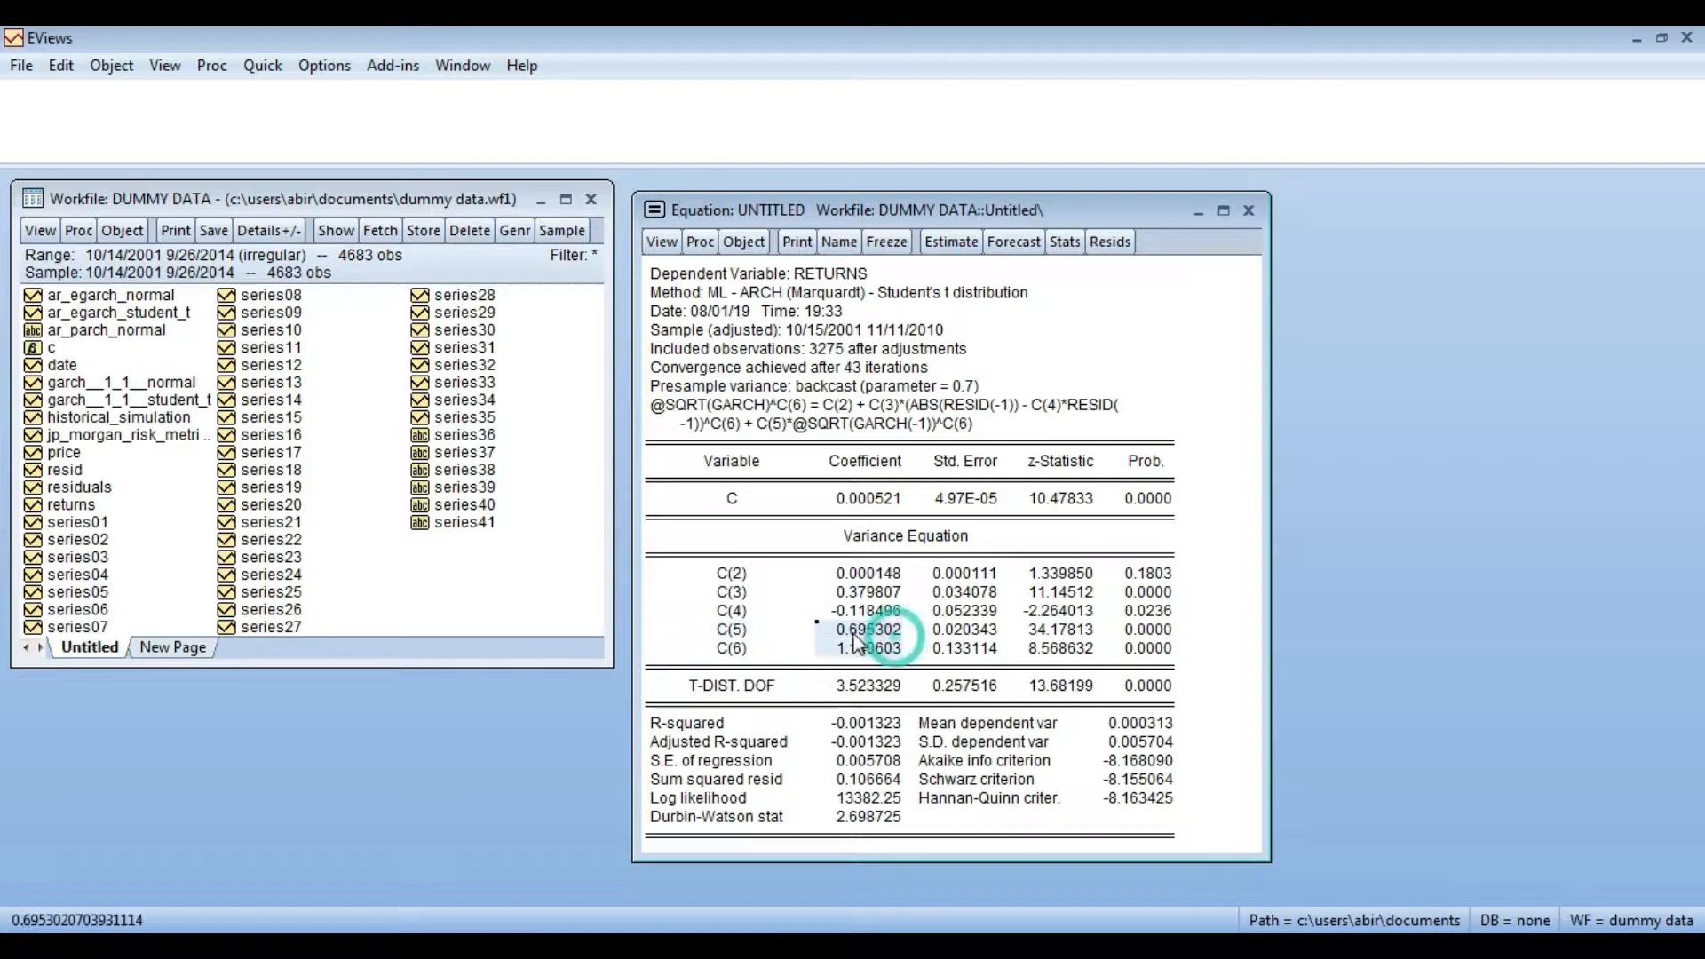
key("ctrl+c")
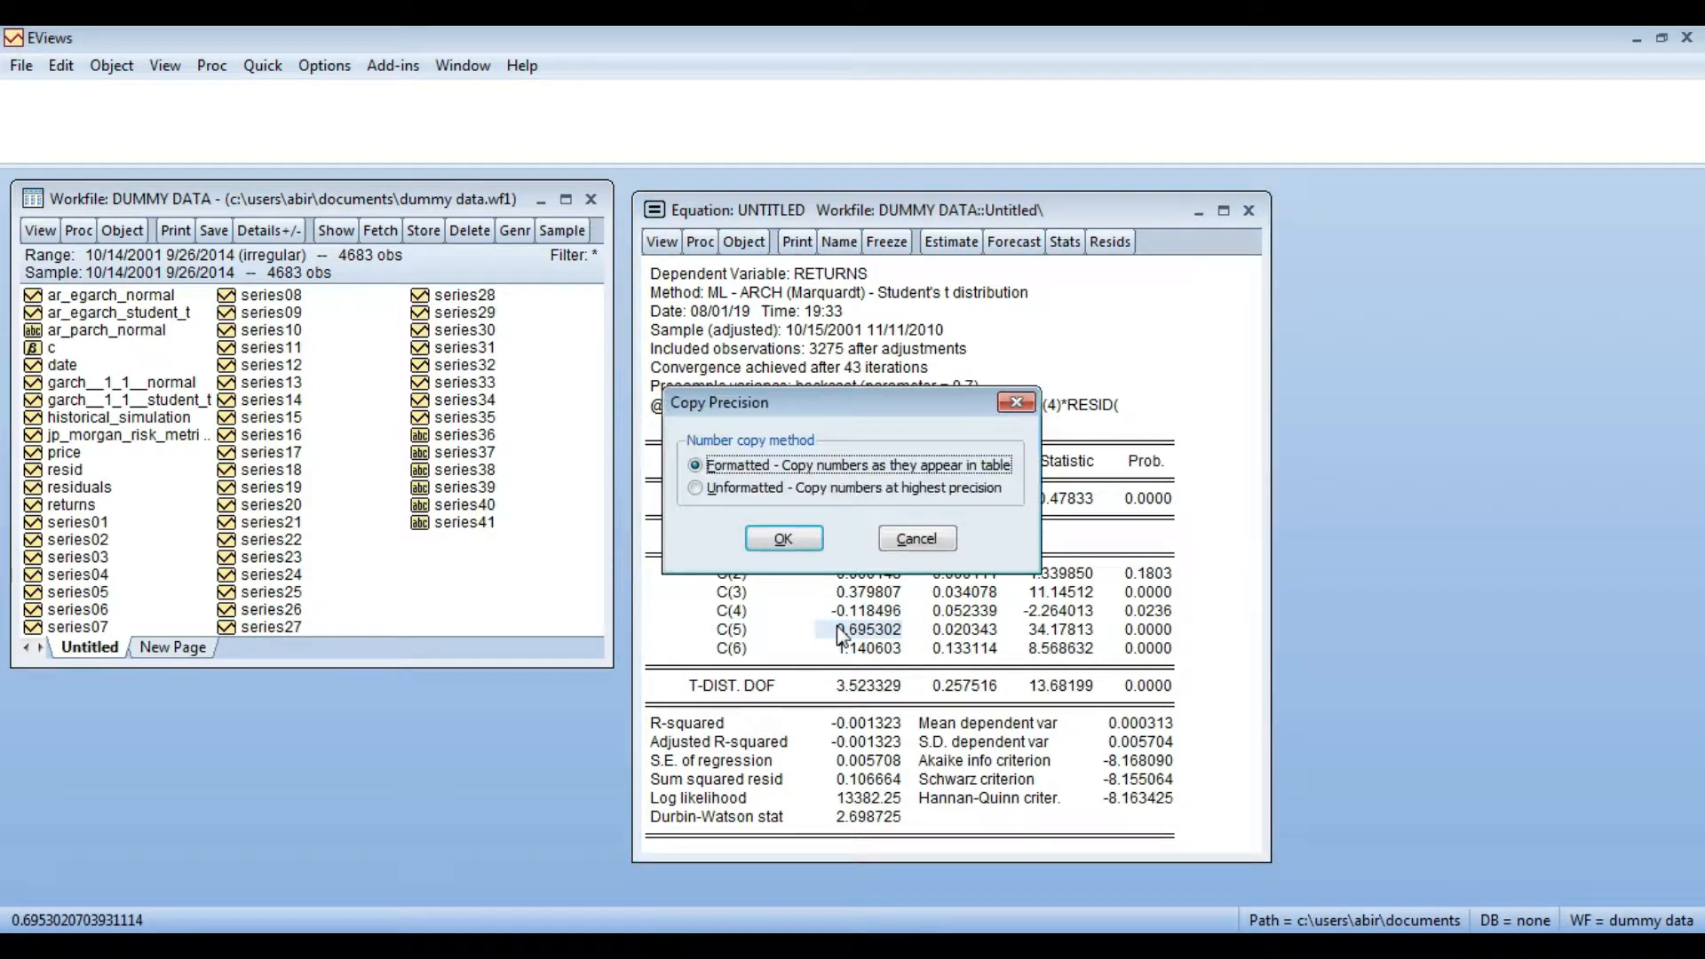
left_click(800, 543)
key("alt+Tab")
key("ctrl+v")
- Copy the C(6) coefficient from the EViews output and paste it into Excel cell BJ3283
key("alt+Tab")
left_click(839, 650)
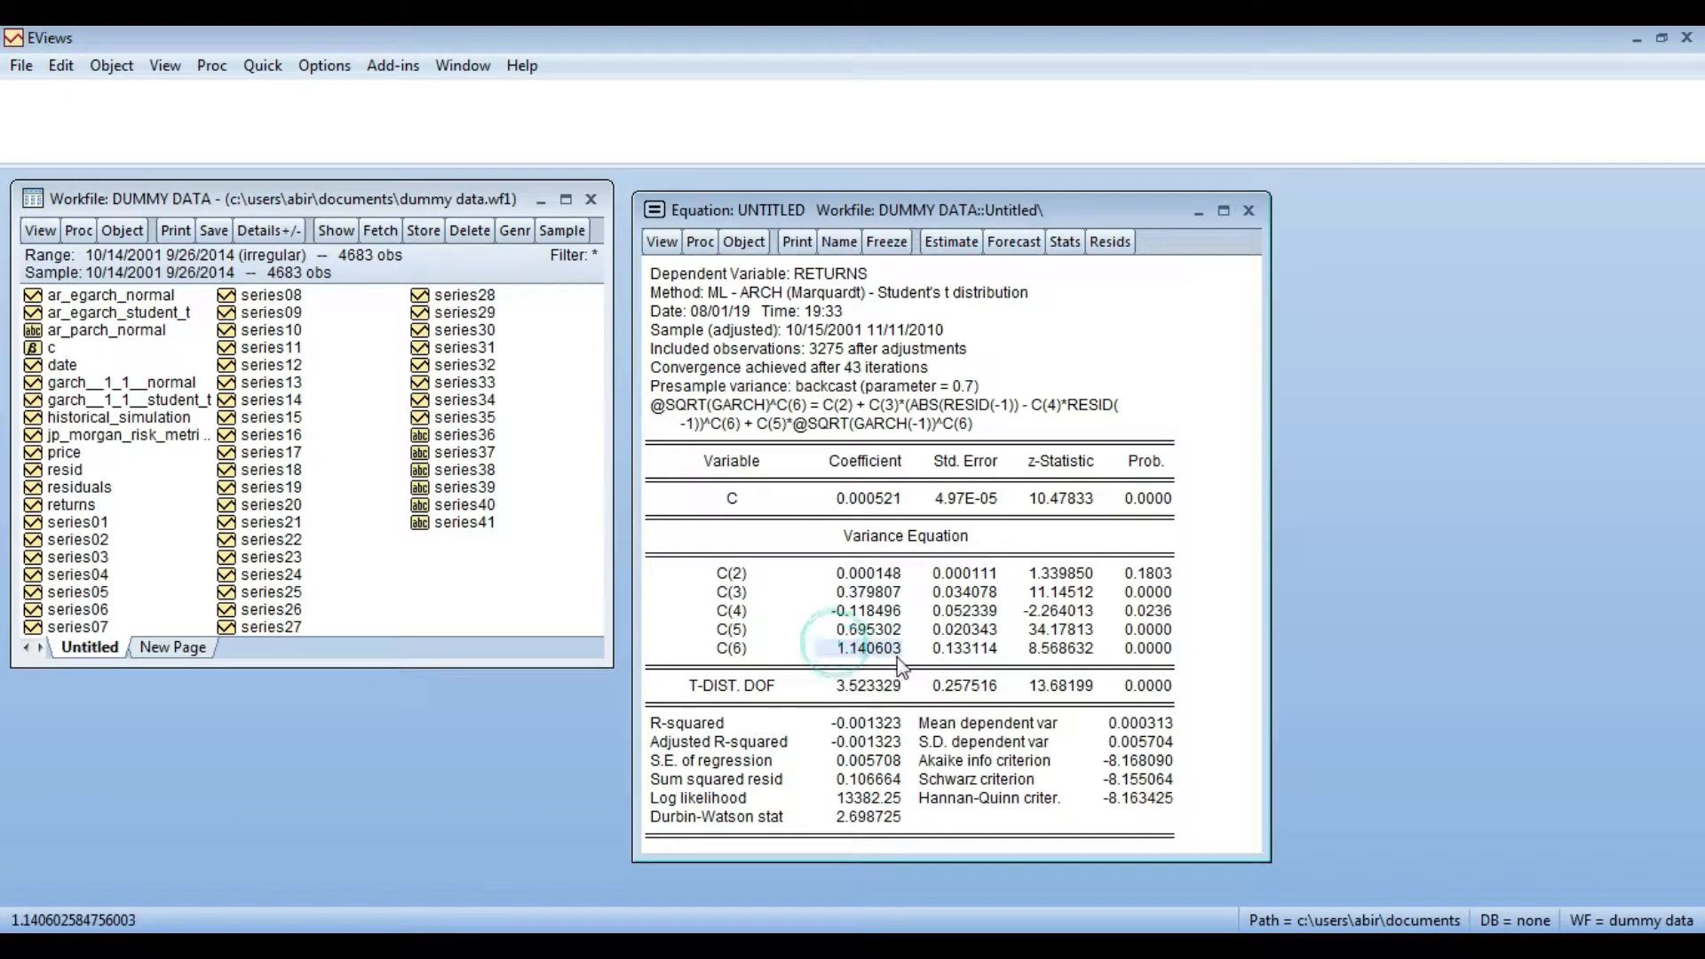
key("ctrl+c")
left_click(799, 539)
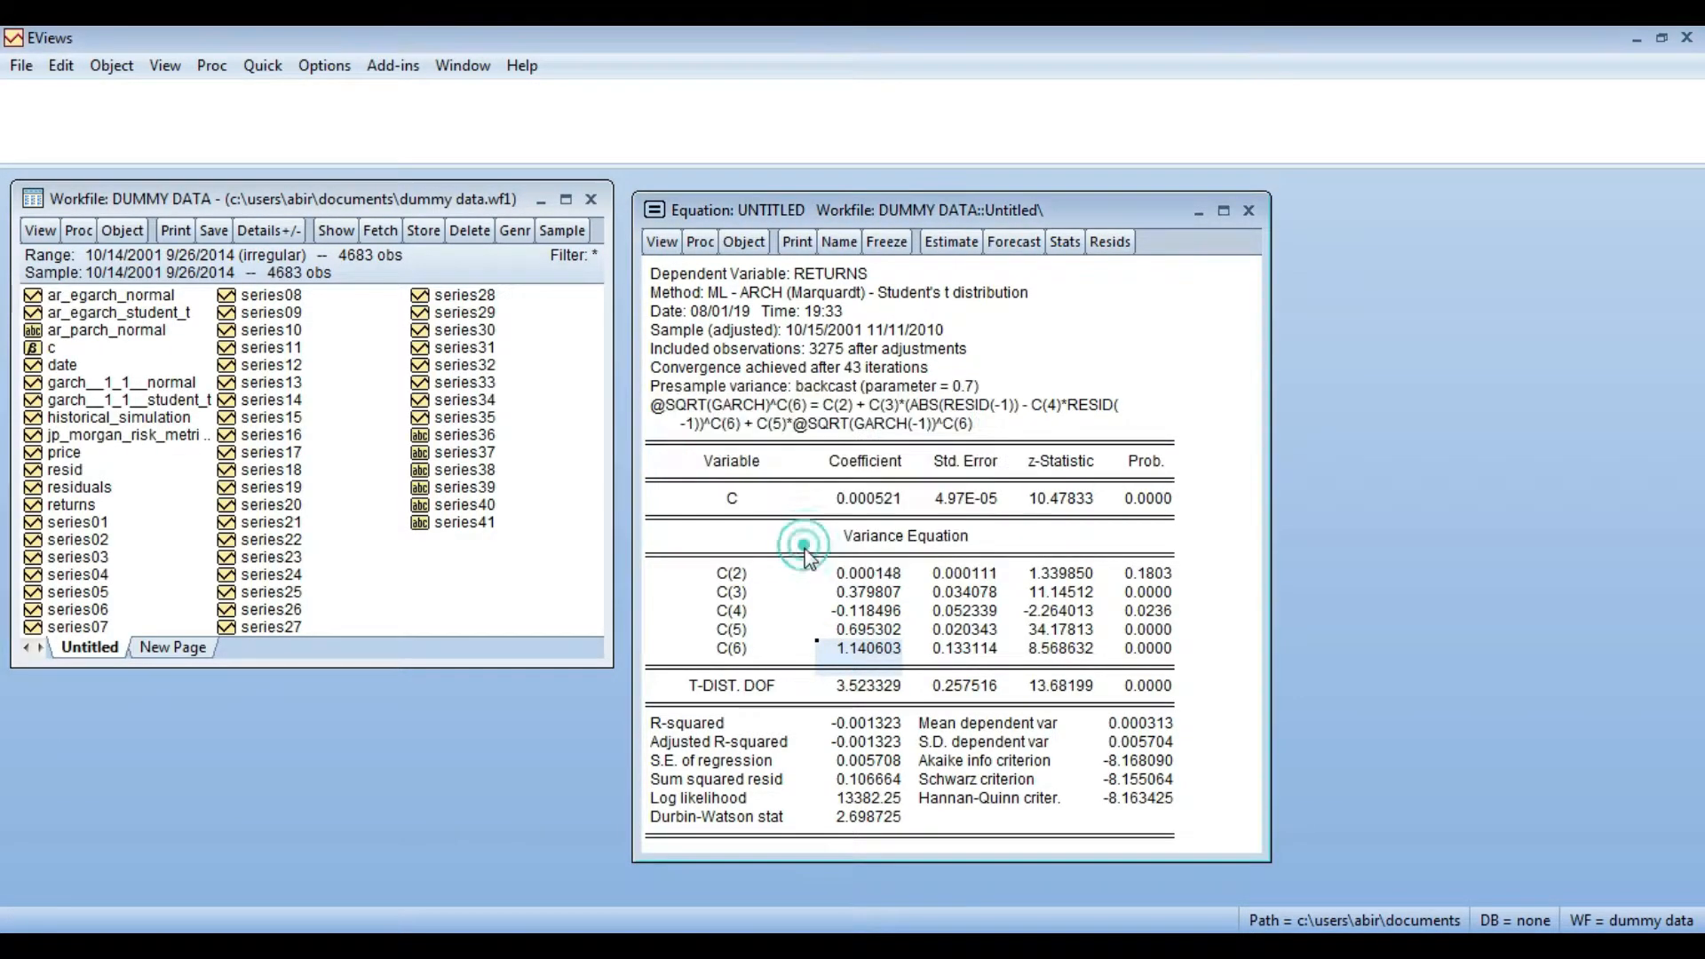
key("alt+Tab")
key("Down")
key("ctrl+v")
key("Down")
key("Up")
key("Left")
key("Left")
key("Up")
key("Up")
key("Up")
key("Up")
key("Up")
key("Up")
key("Up")
key("Up")
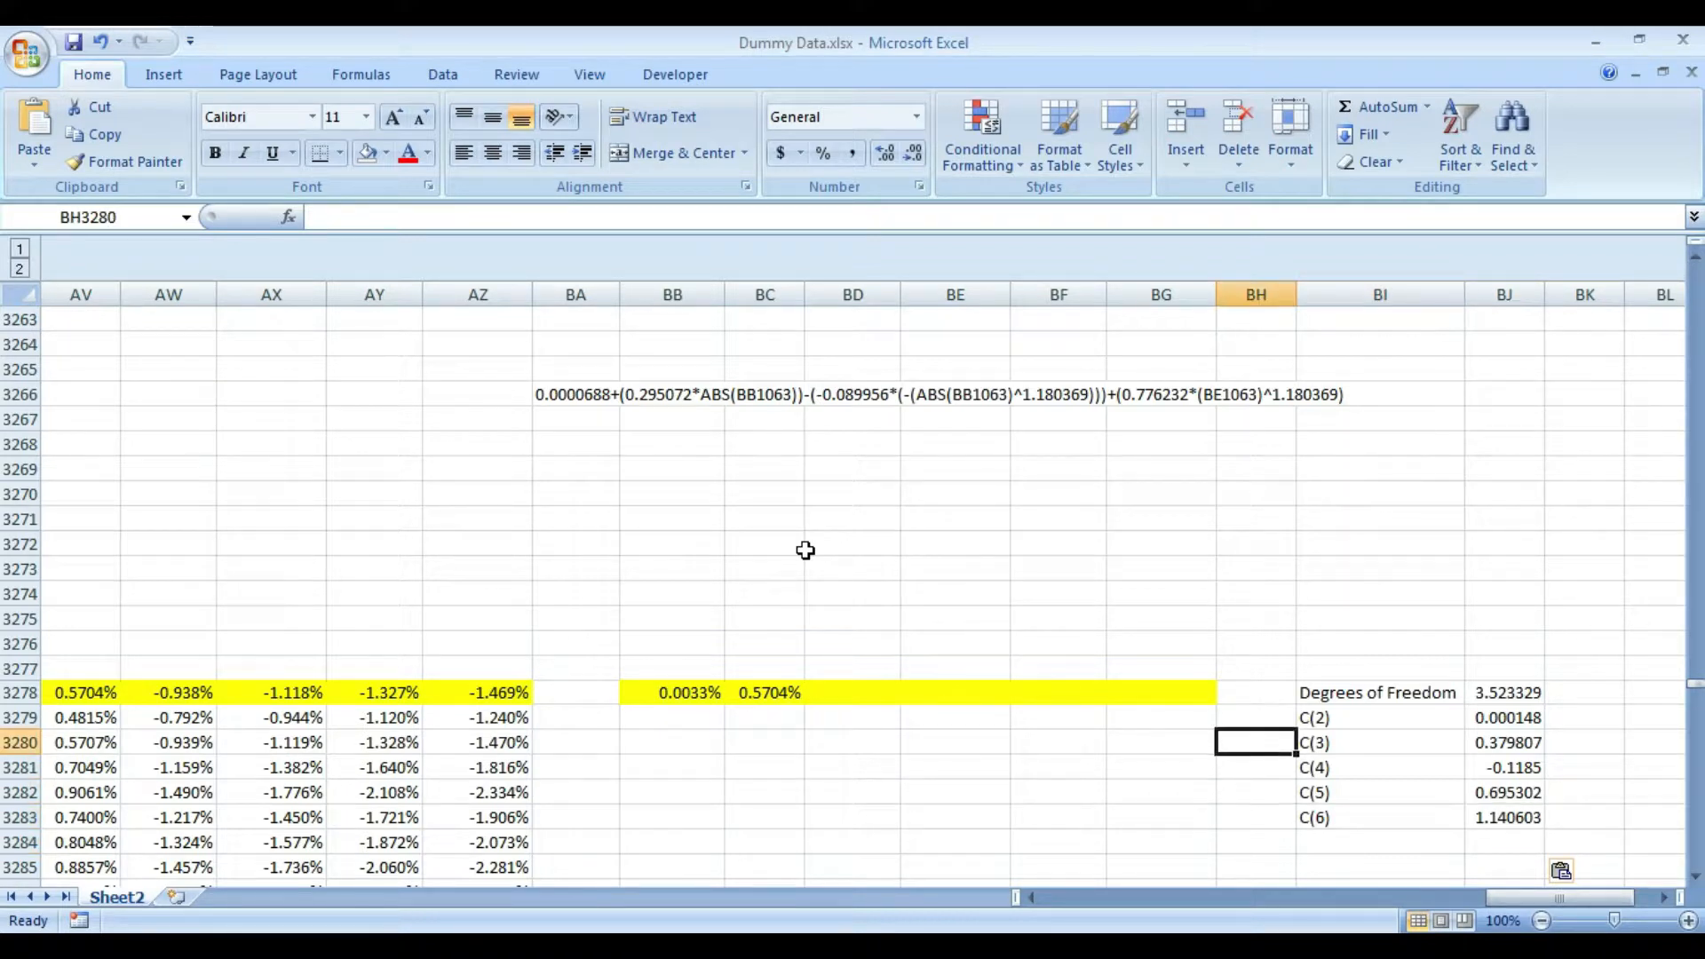
key("Left")
key("Left")
key("Left")
key("Left")
key("Left")
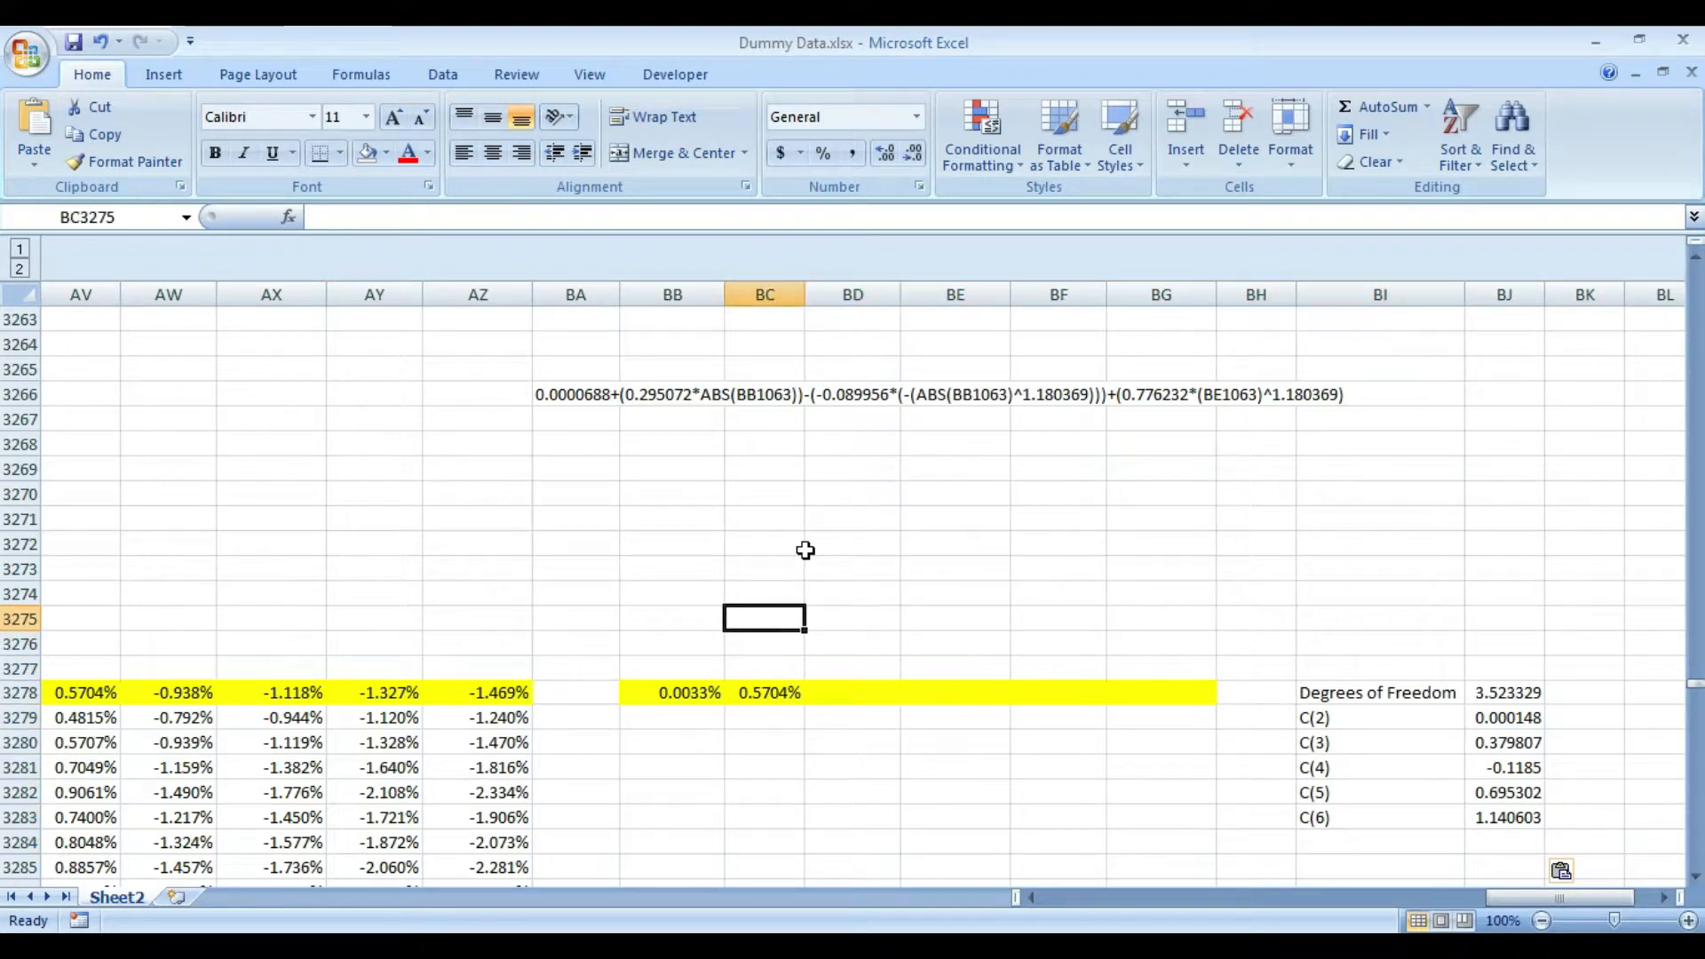
key("alt+Tab")
left_click_drag(977, 436, 670, 417)
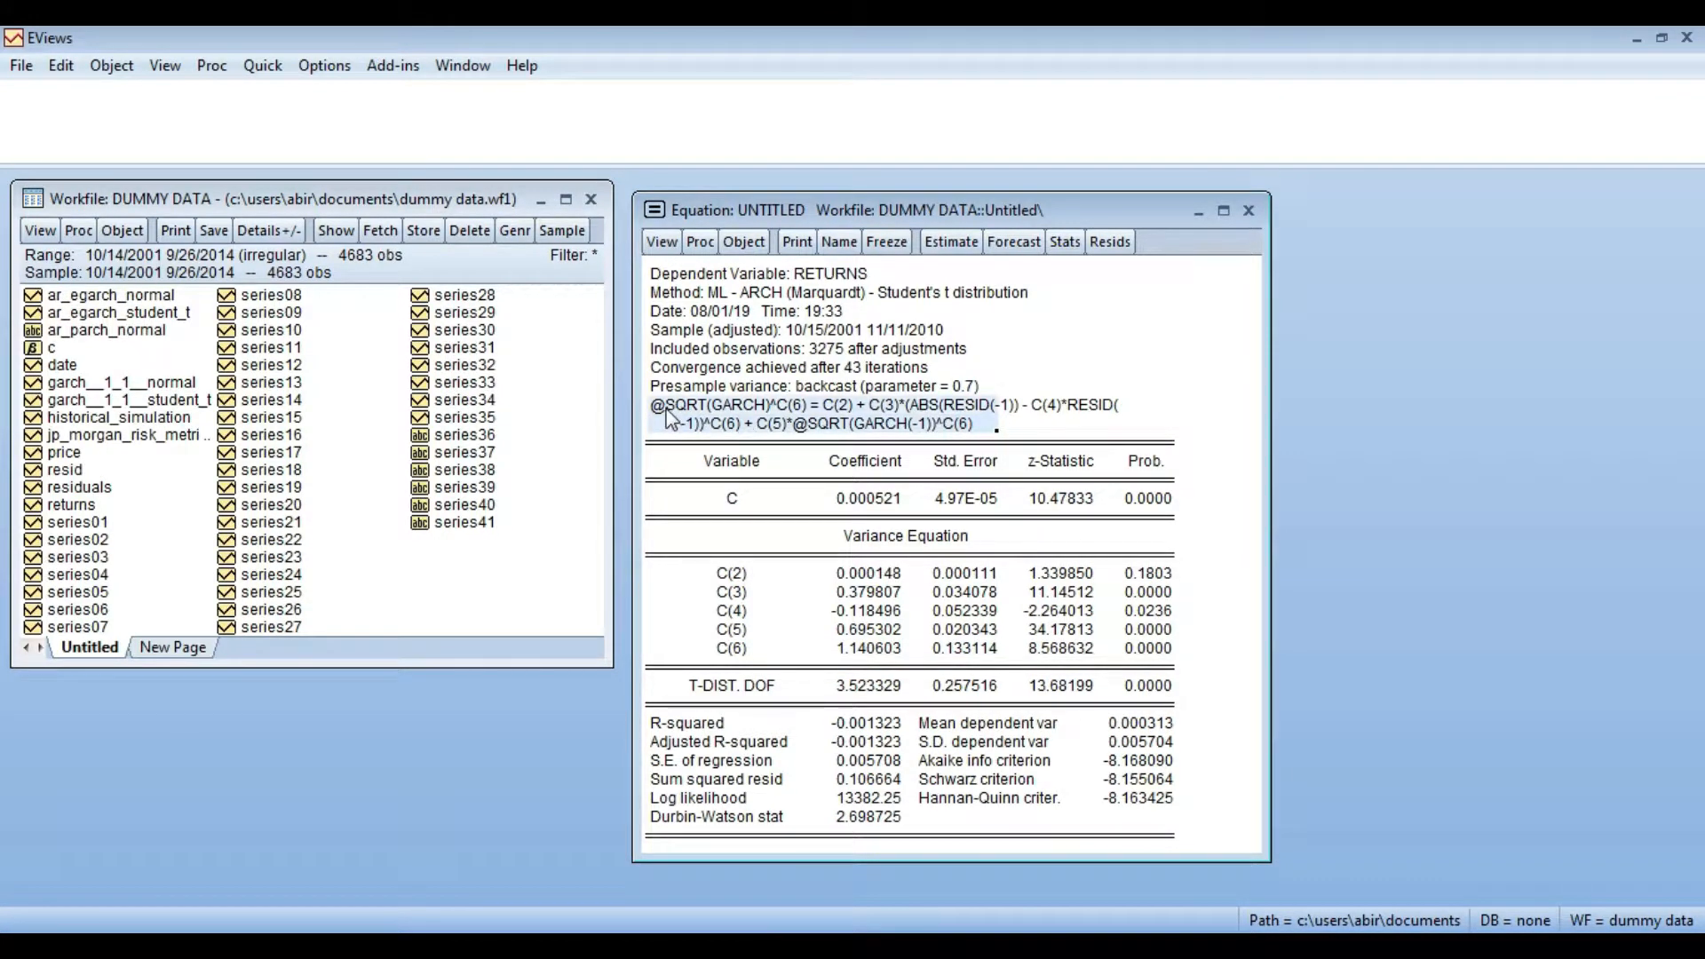
left_click(972, 427)
left_click(1133, 426)
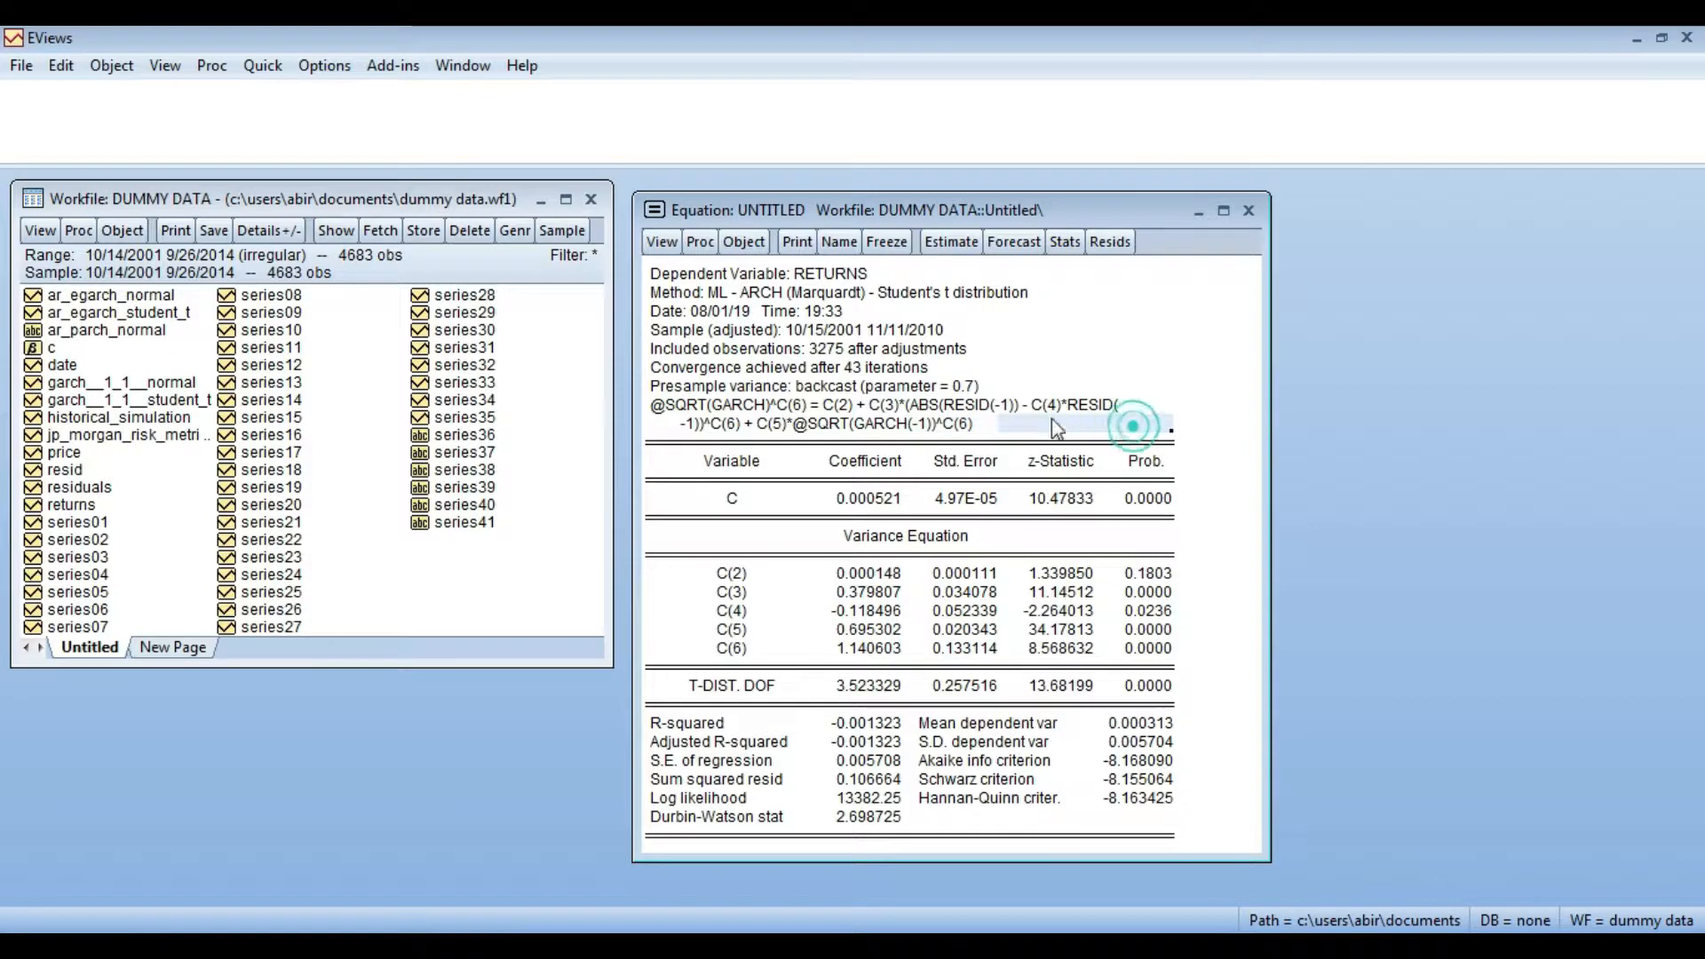
left_click(677, 415)
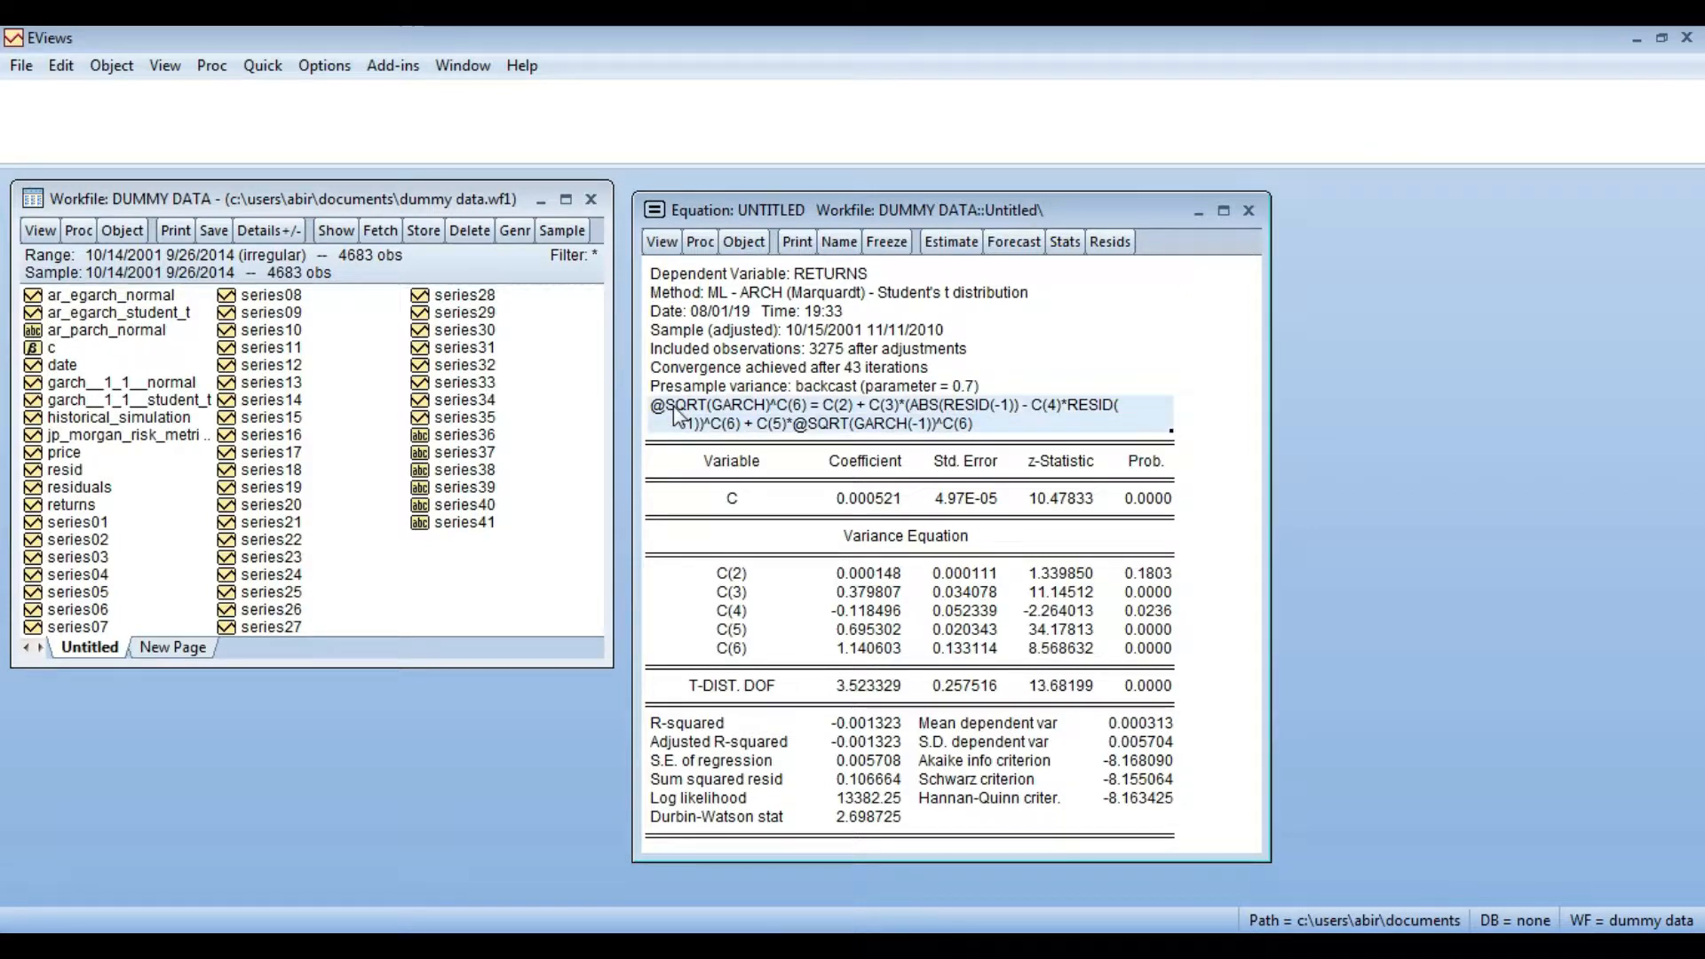
key("ctrl+c")
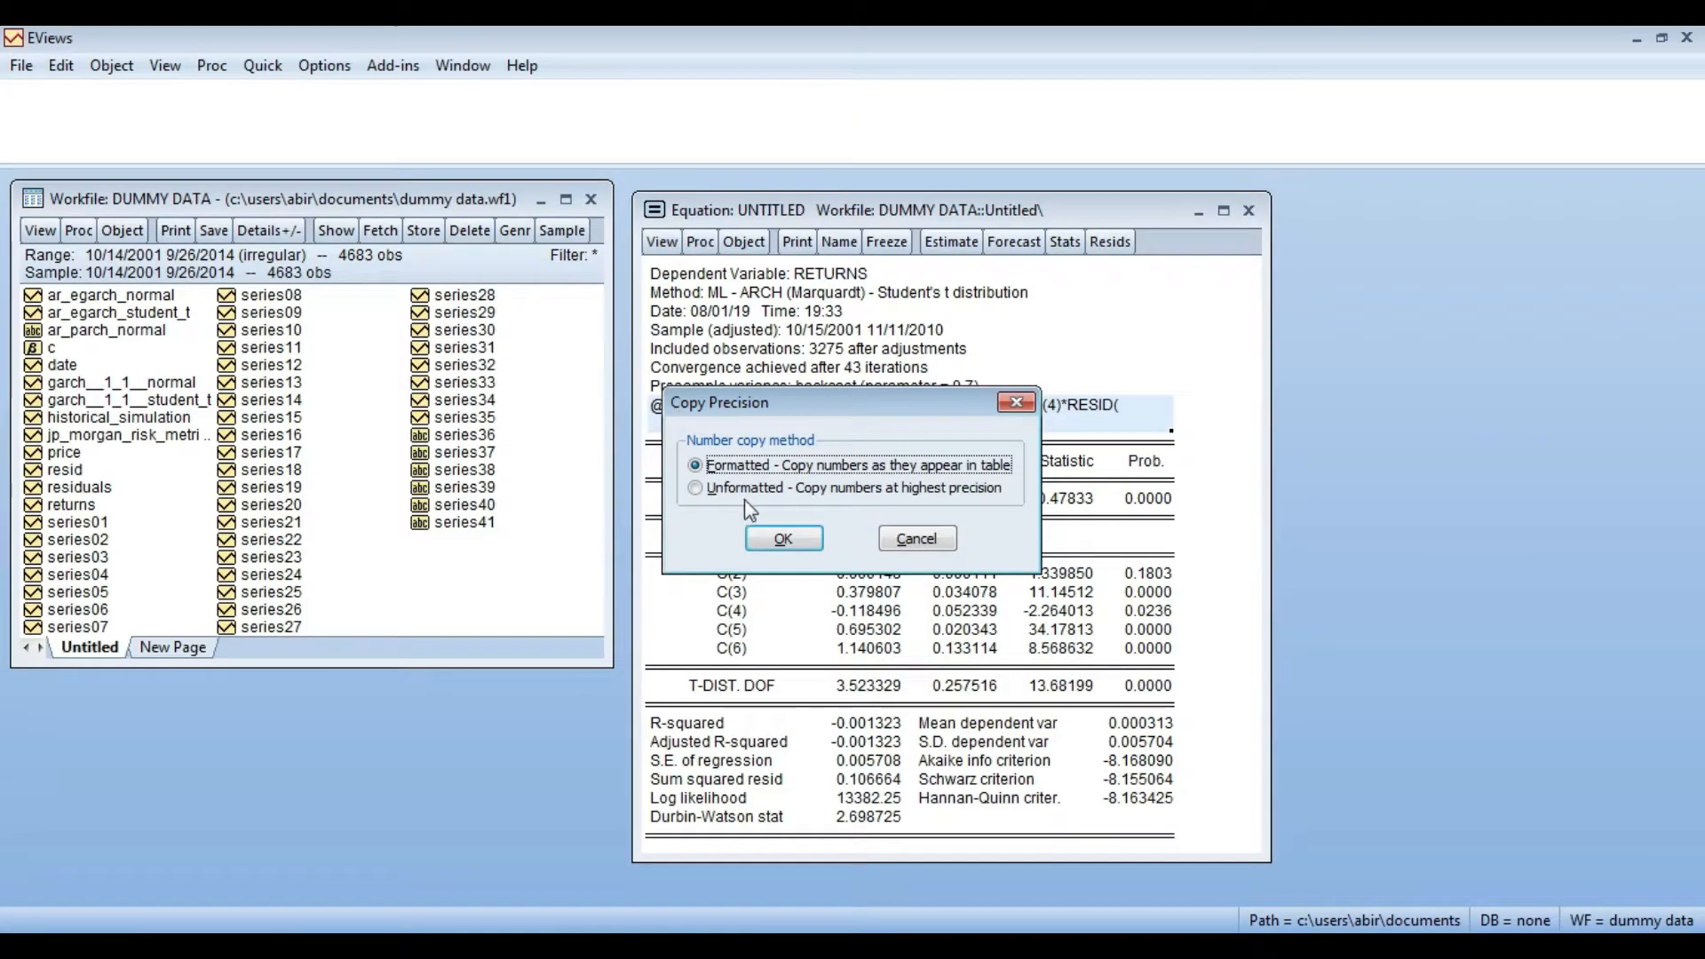
left_click(764, 537)
key("alt+Tab")
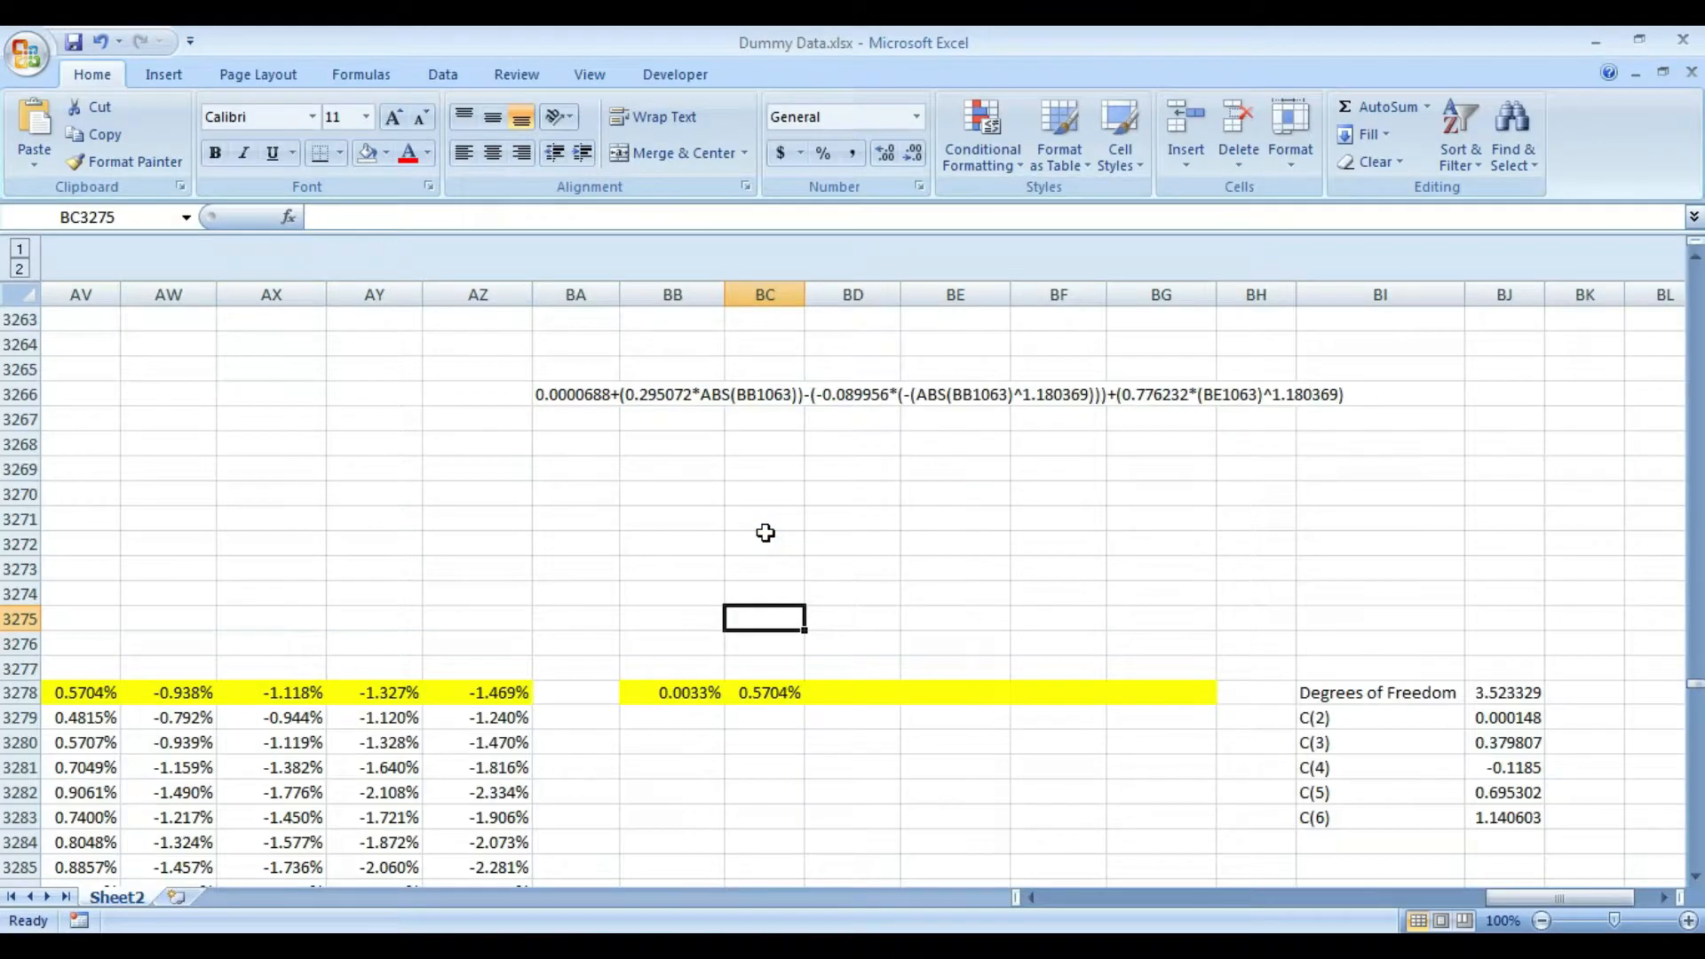
key("ctrl+v")
- Go to cell BB3278 in the highlighted row and check its variance formula
key("Down")
key("Down")
key("Down")
key("Down")
key("Down")
key("Down")
key("Up")
key("Up")
key("Up")
key("Right")
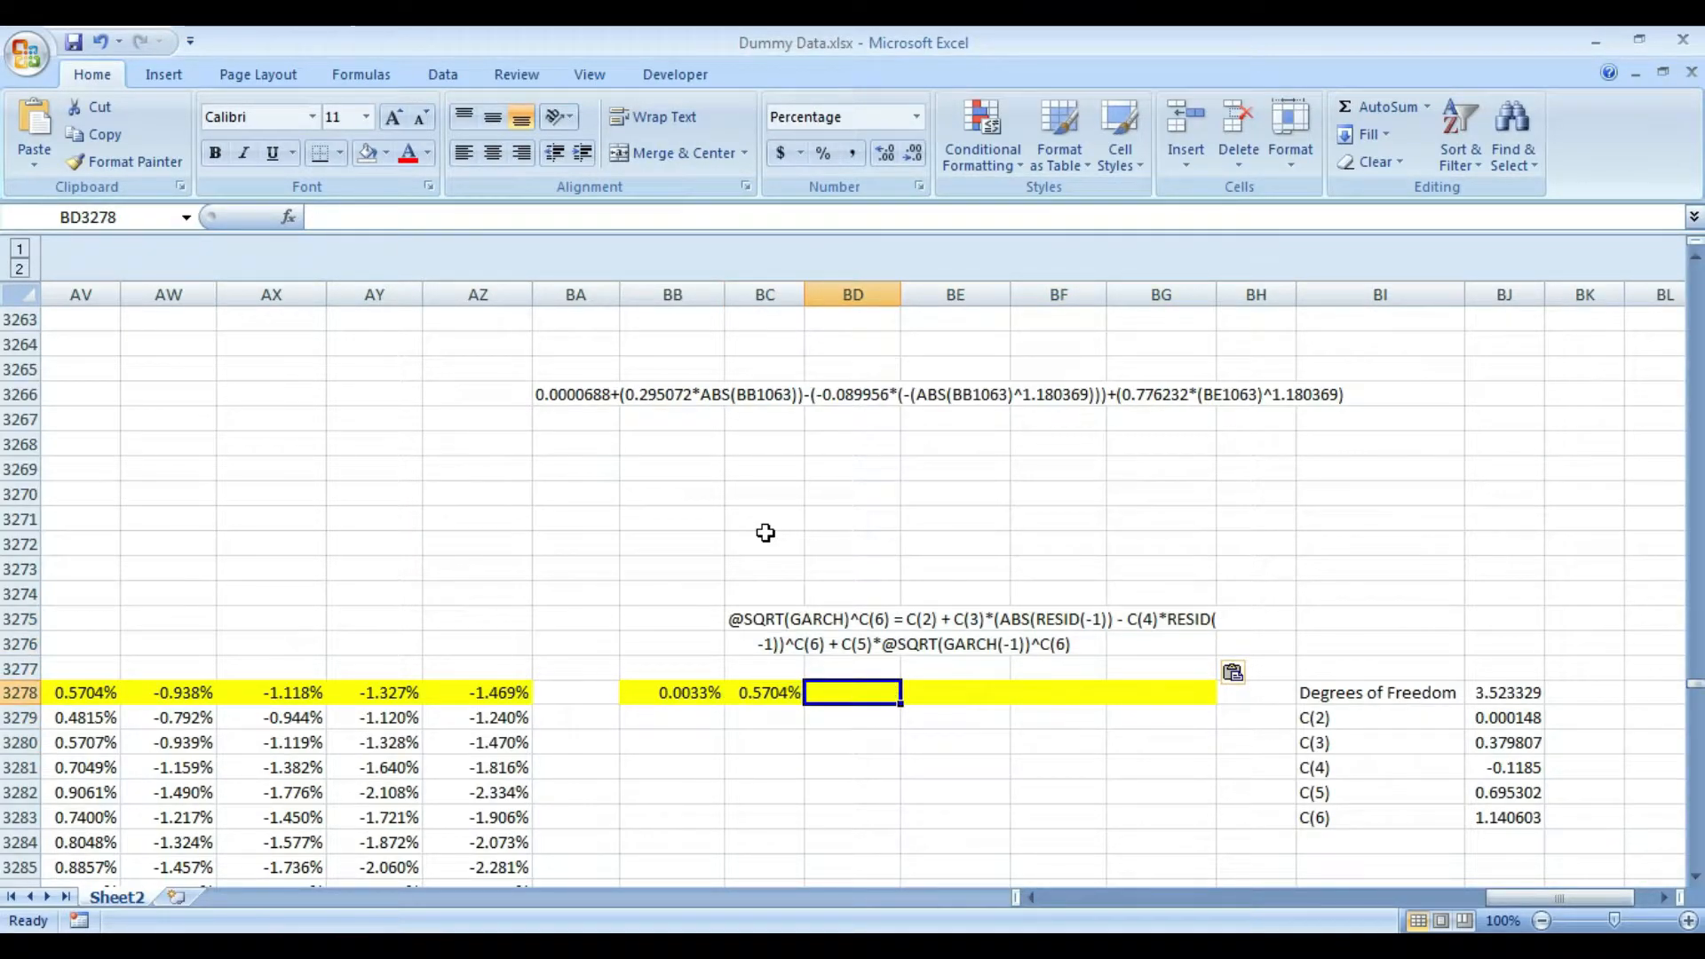
key("Left")
key("Left")
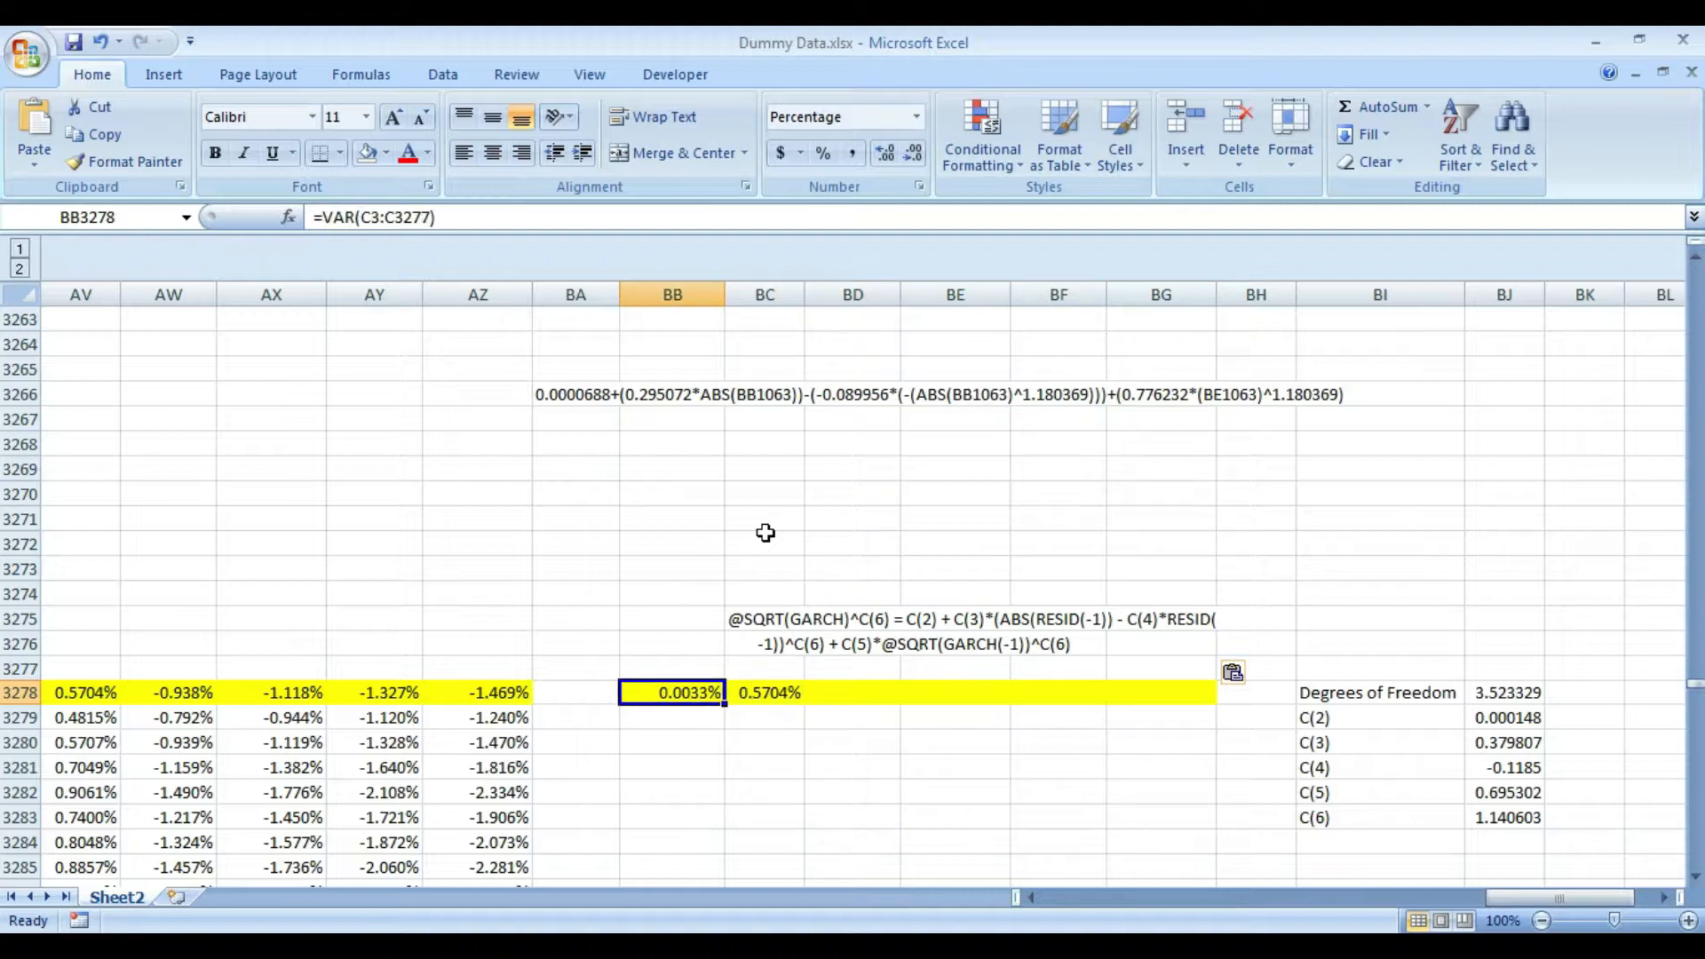
- Copy the degrees of freedom value from BJ3278 as text and return to cell BD3278 in the highlighted row
key("Right")
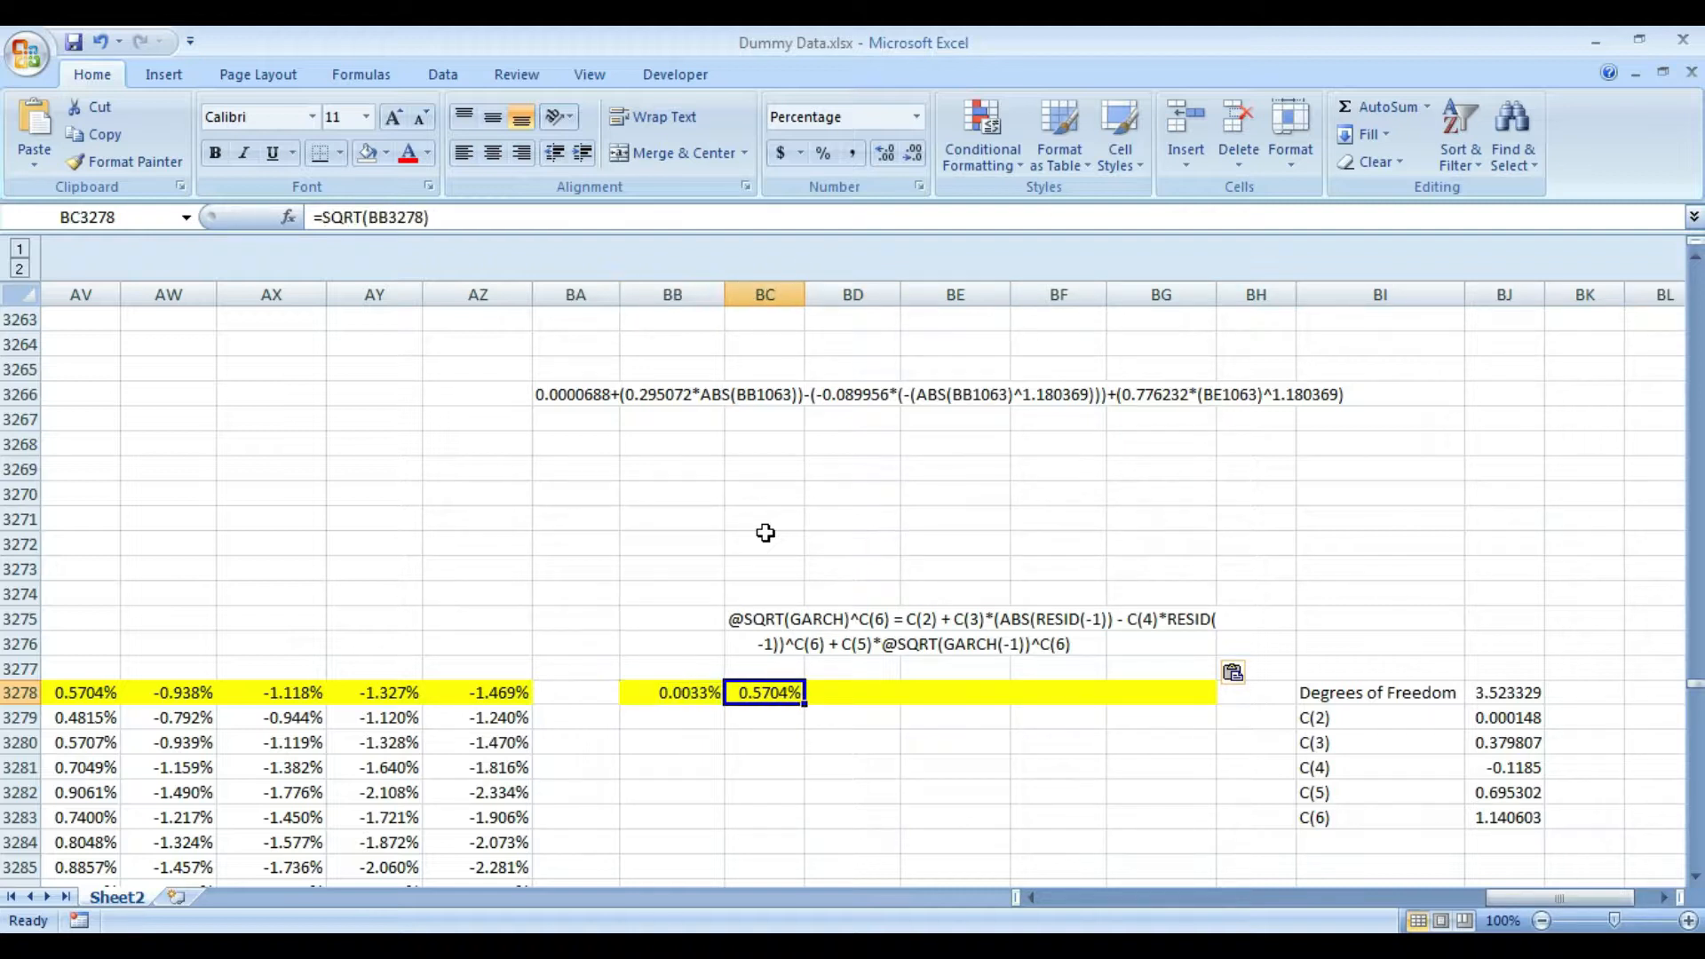
key("Right")
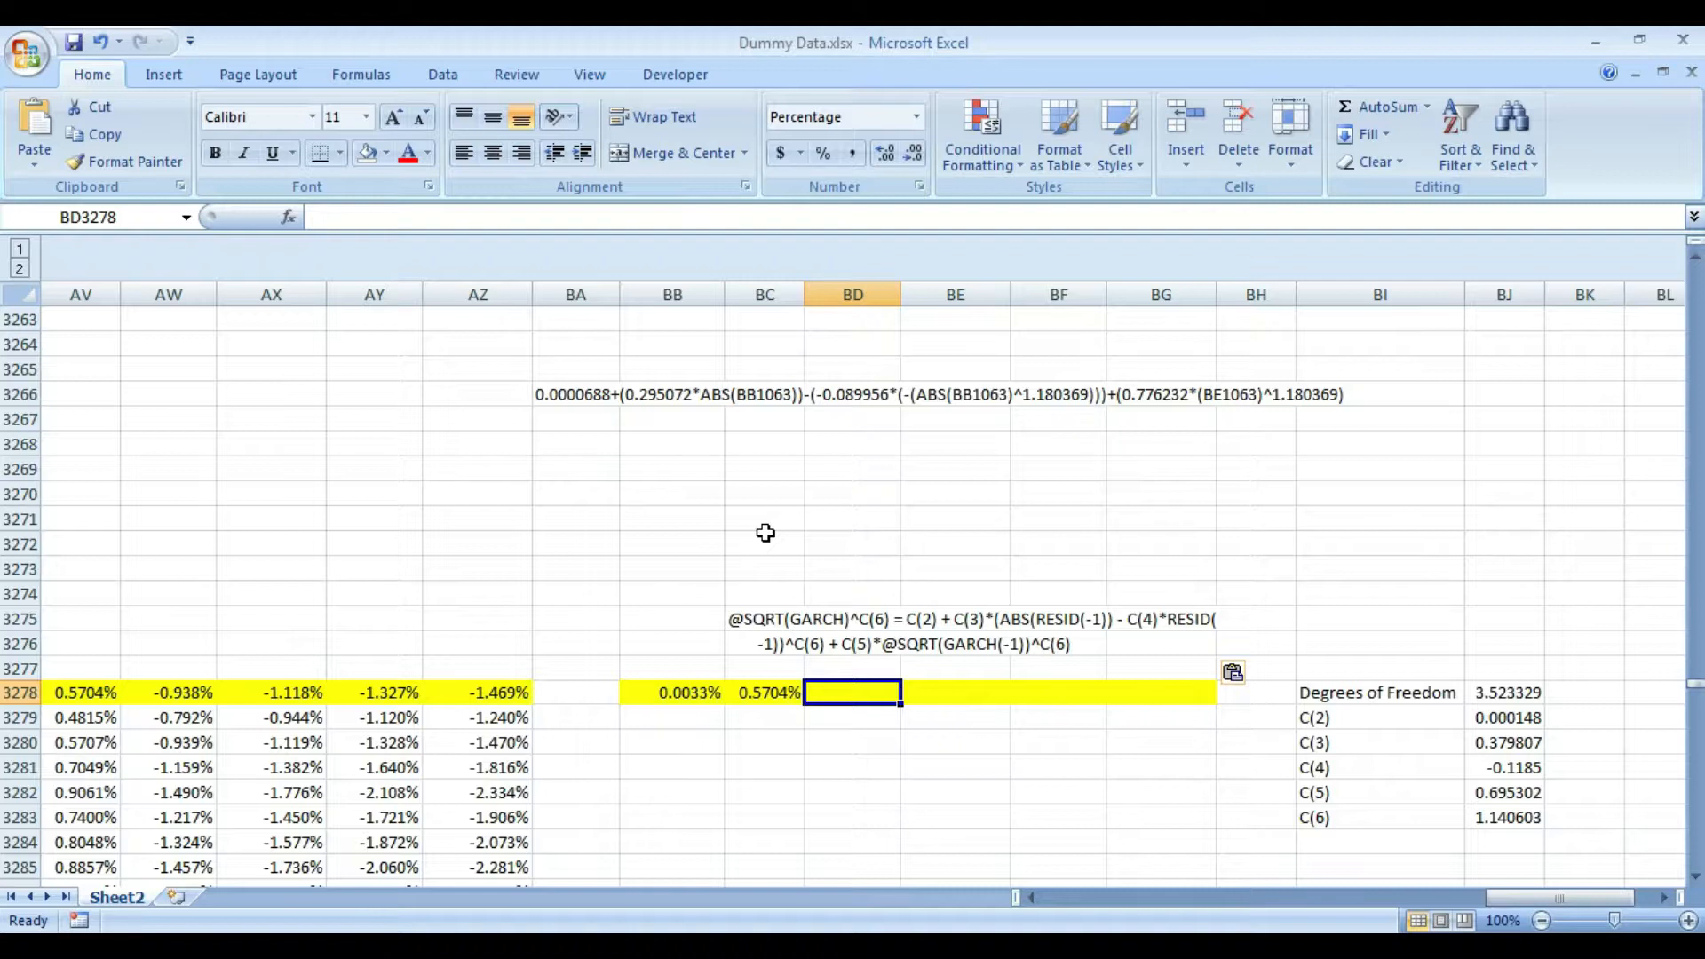
left_click(1510, 815)
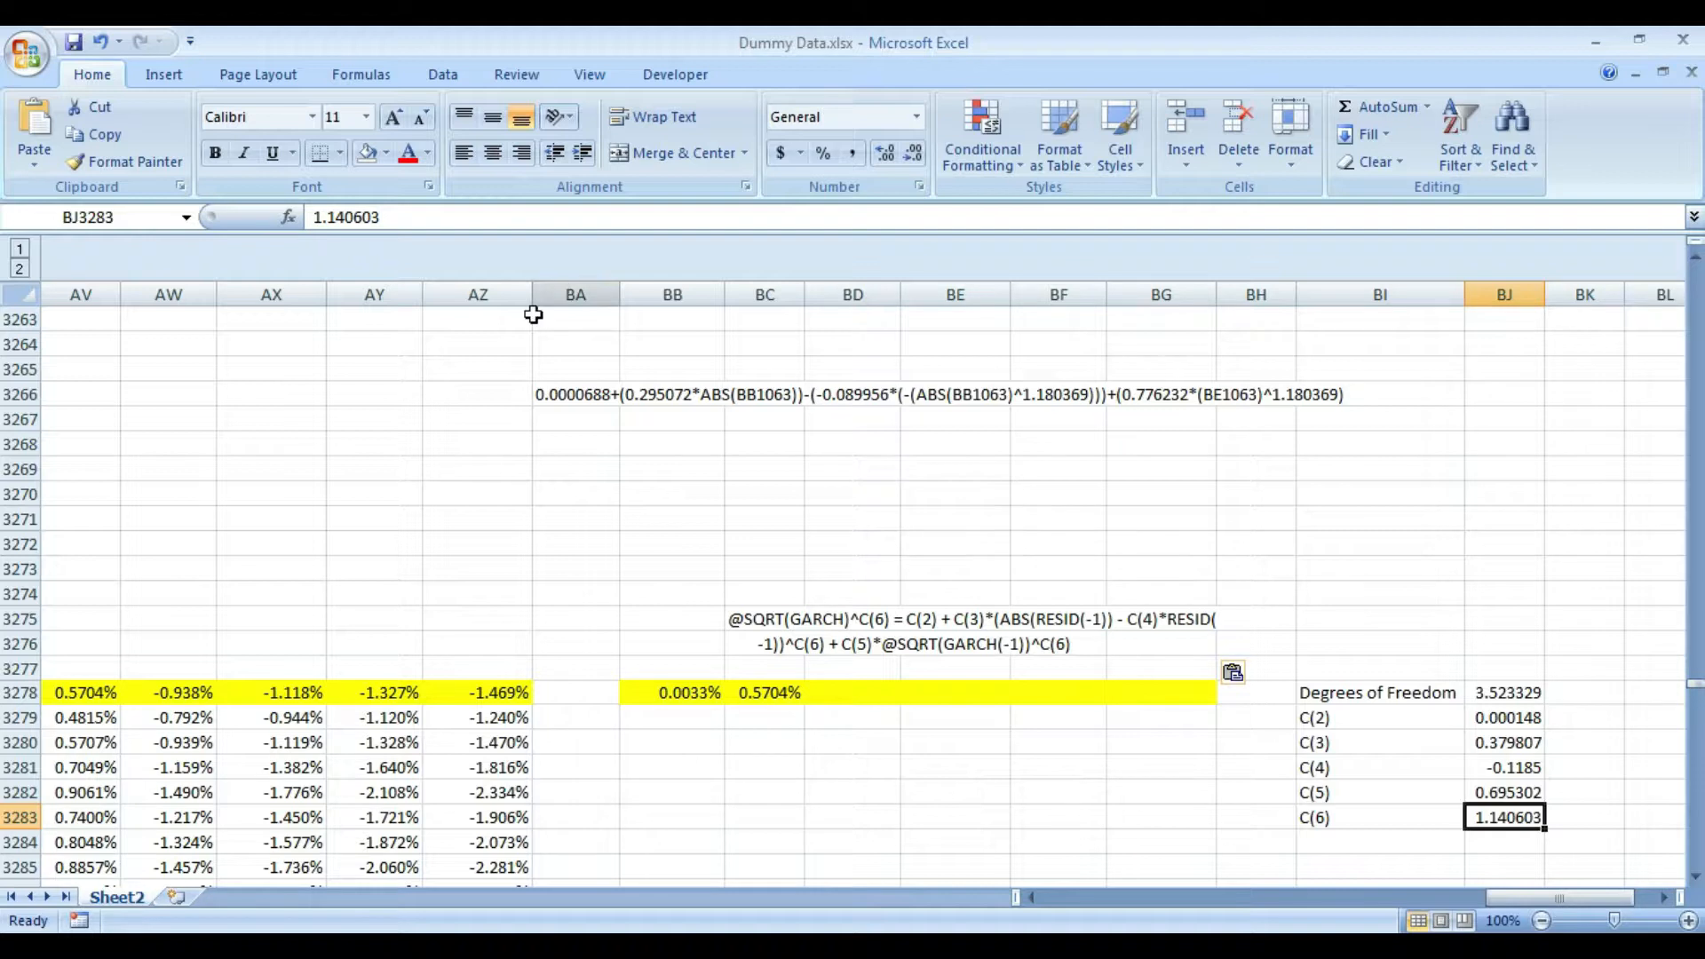
key("Up")
key("Up")
key("Up")
key("Up")
key("Up")
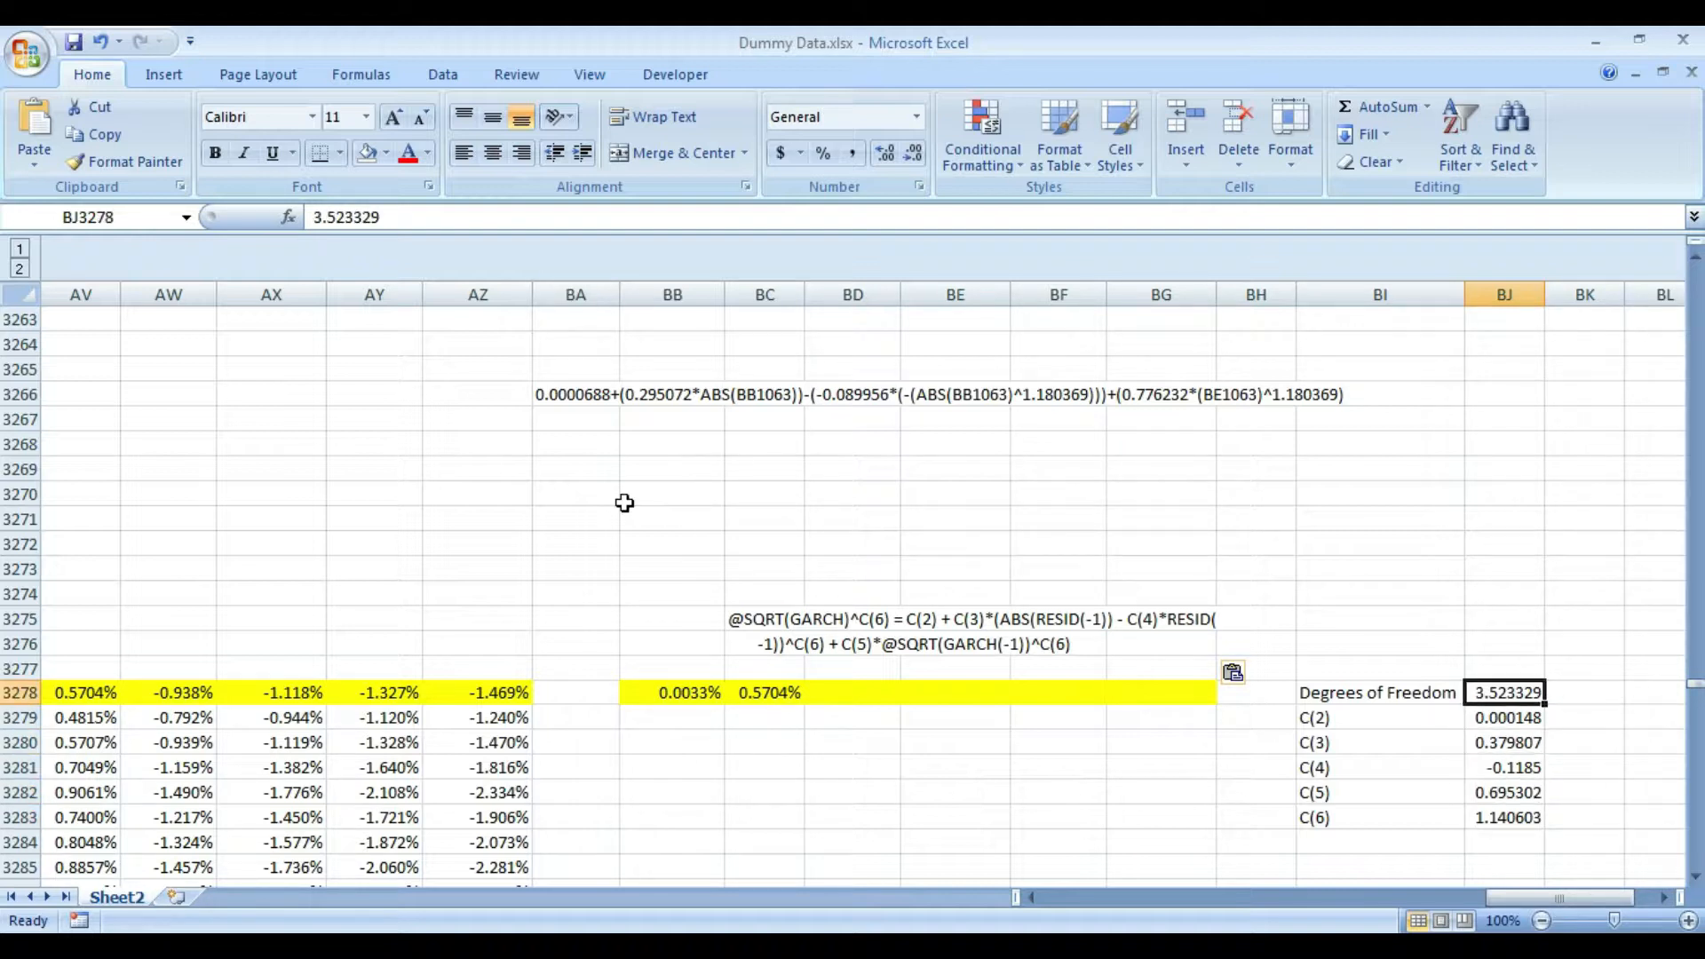
left_click_drag(387, 219, 266, 242)
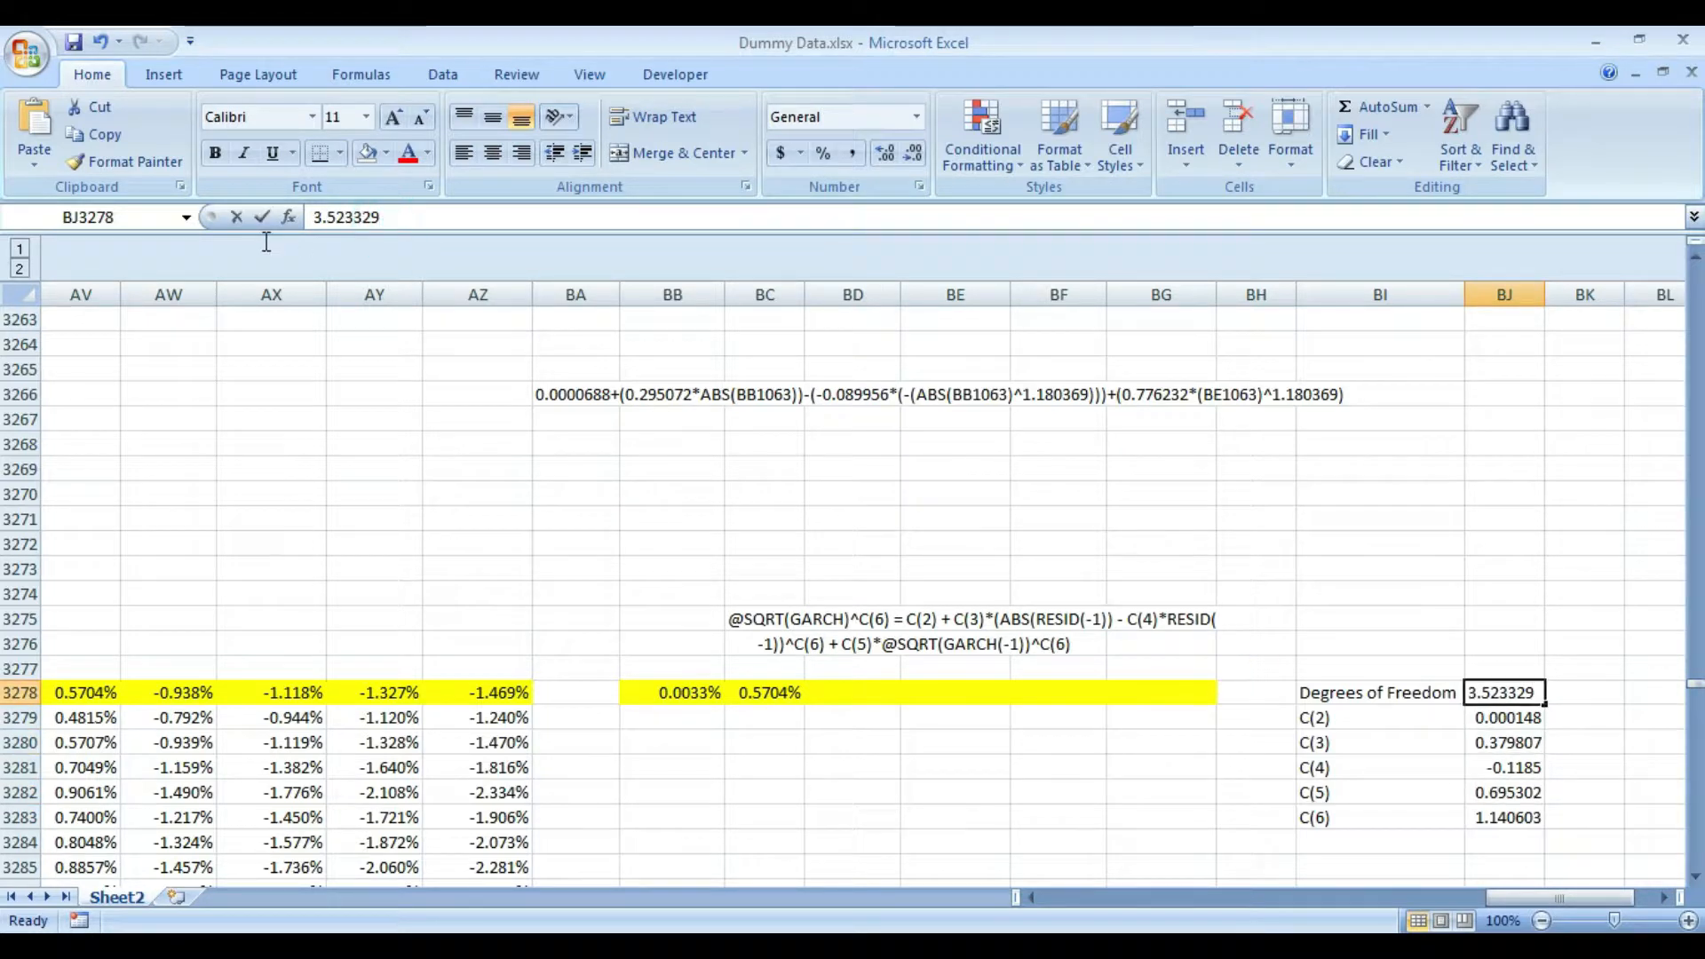
key("Return")
key("Left")
key("Left")
key("Left")
key("Left")
key("Left")
key("Left")
key("Up")
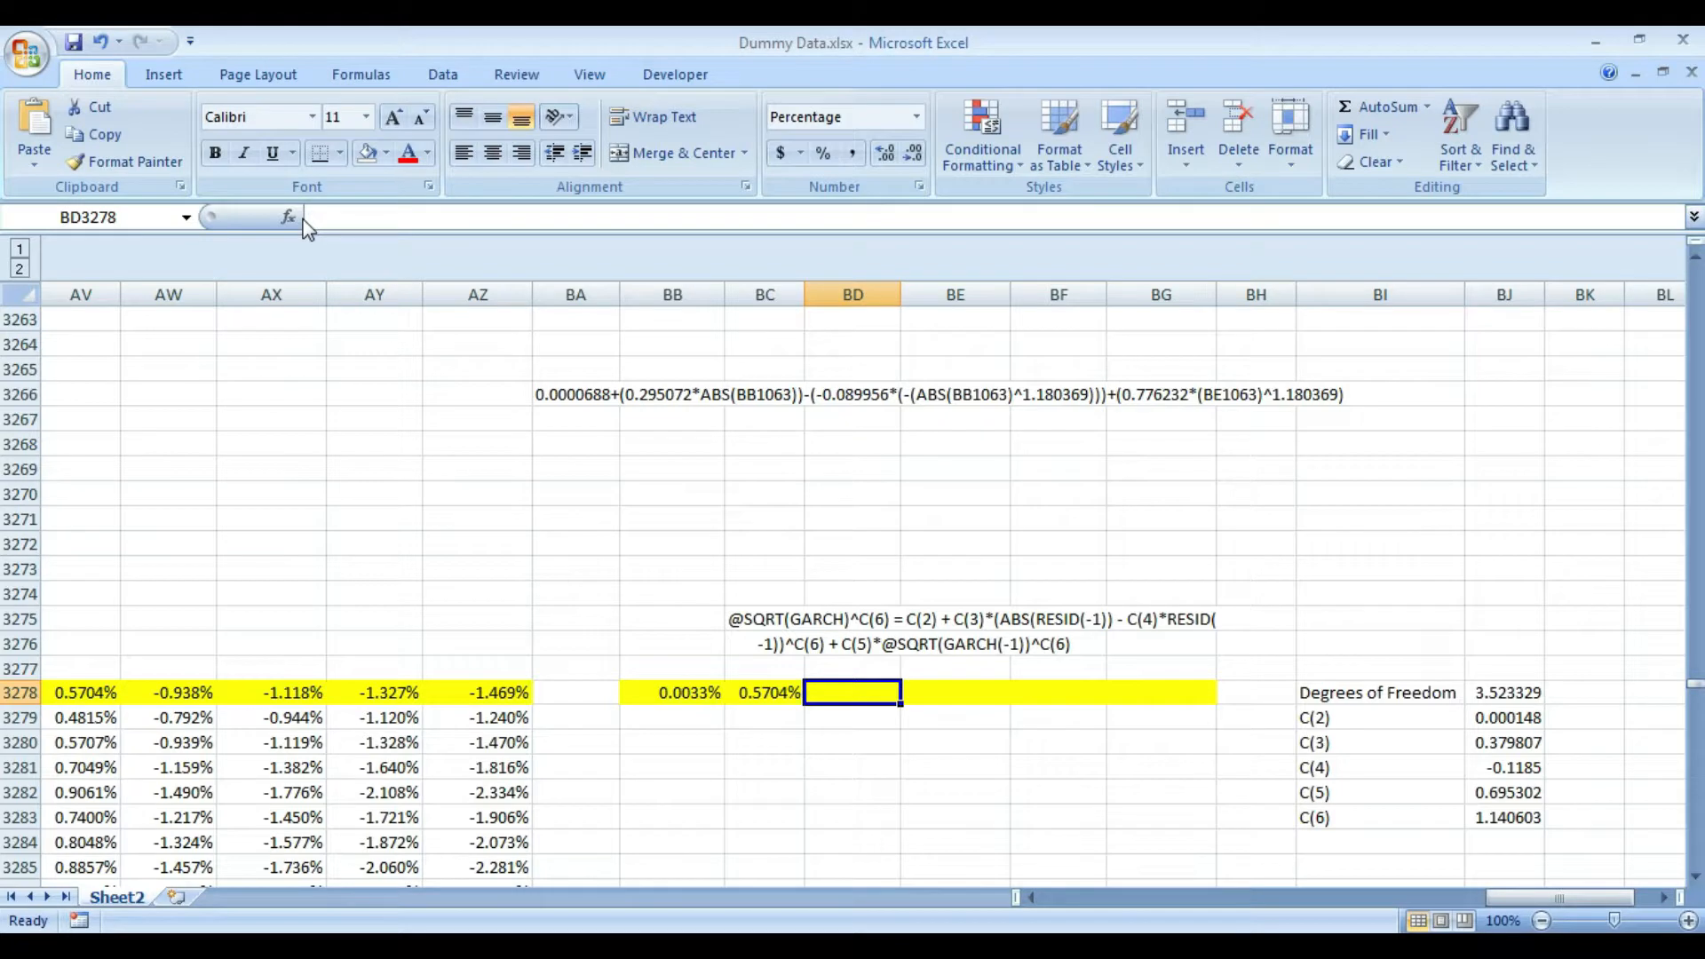
- Start a TINV formula in BD3278 with 5% probability and the copied 3.523329 degrees of freedom
type("=tin")
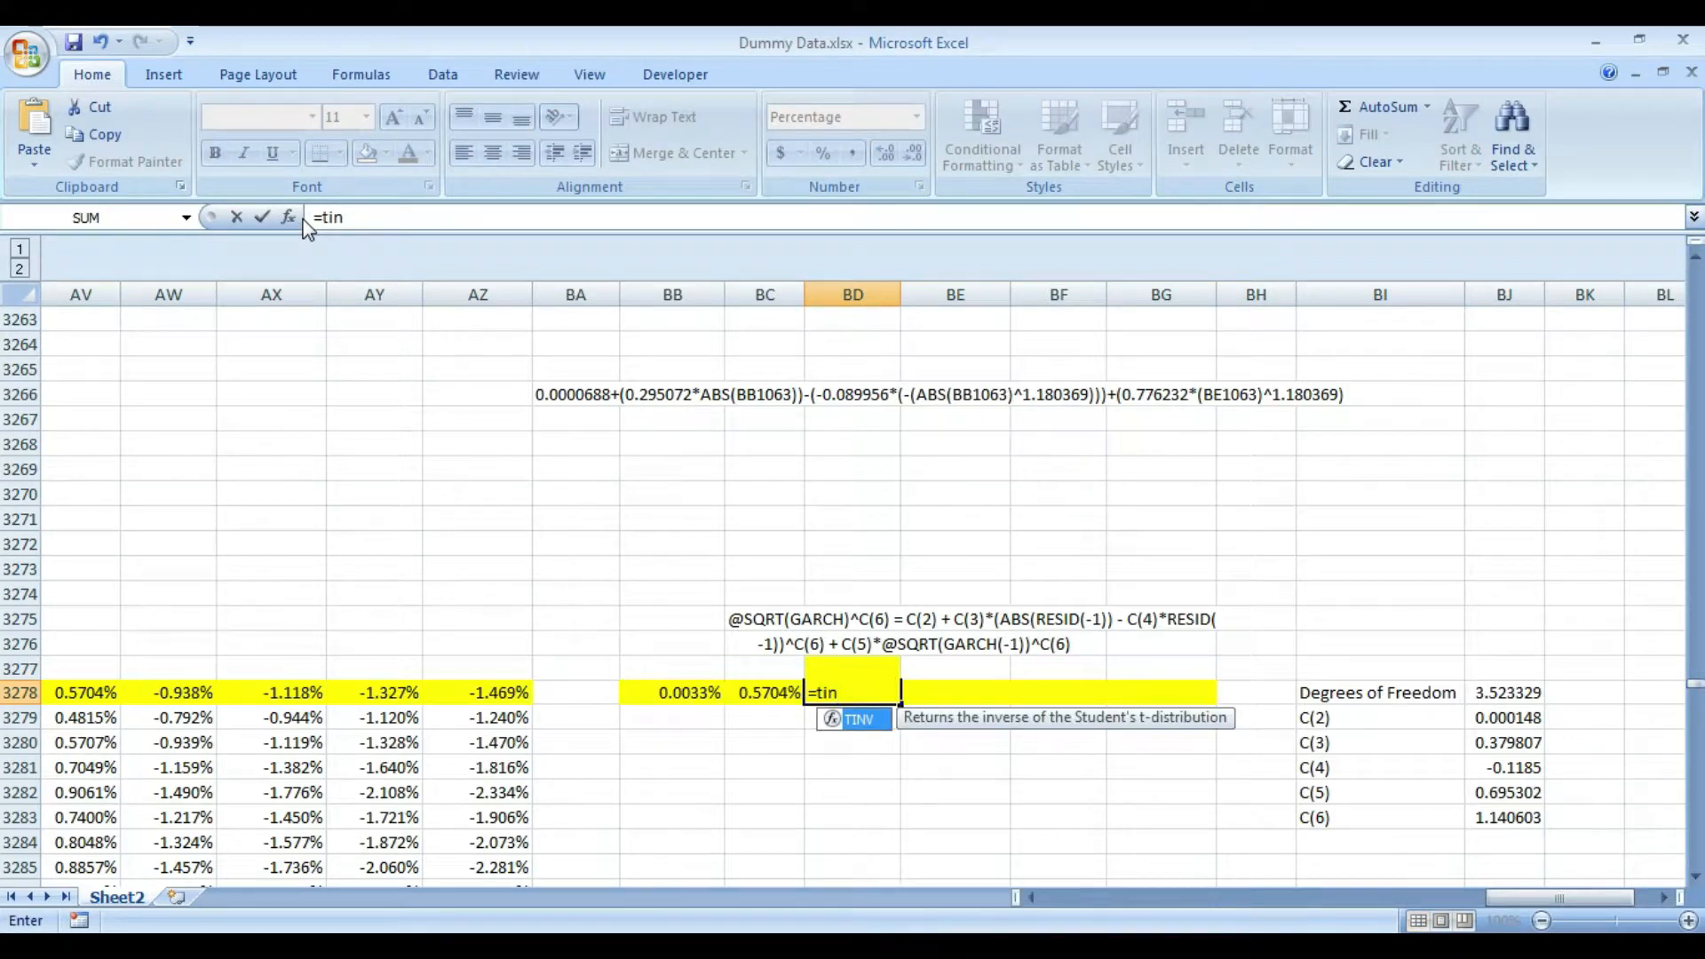
key("Tab")
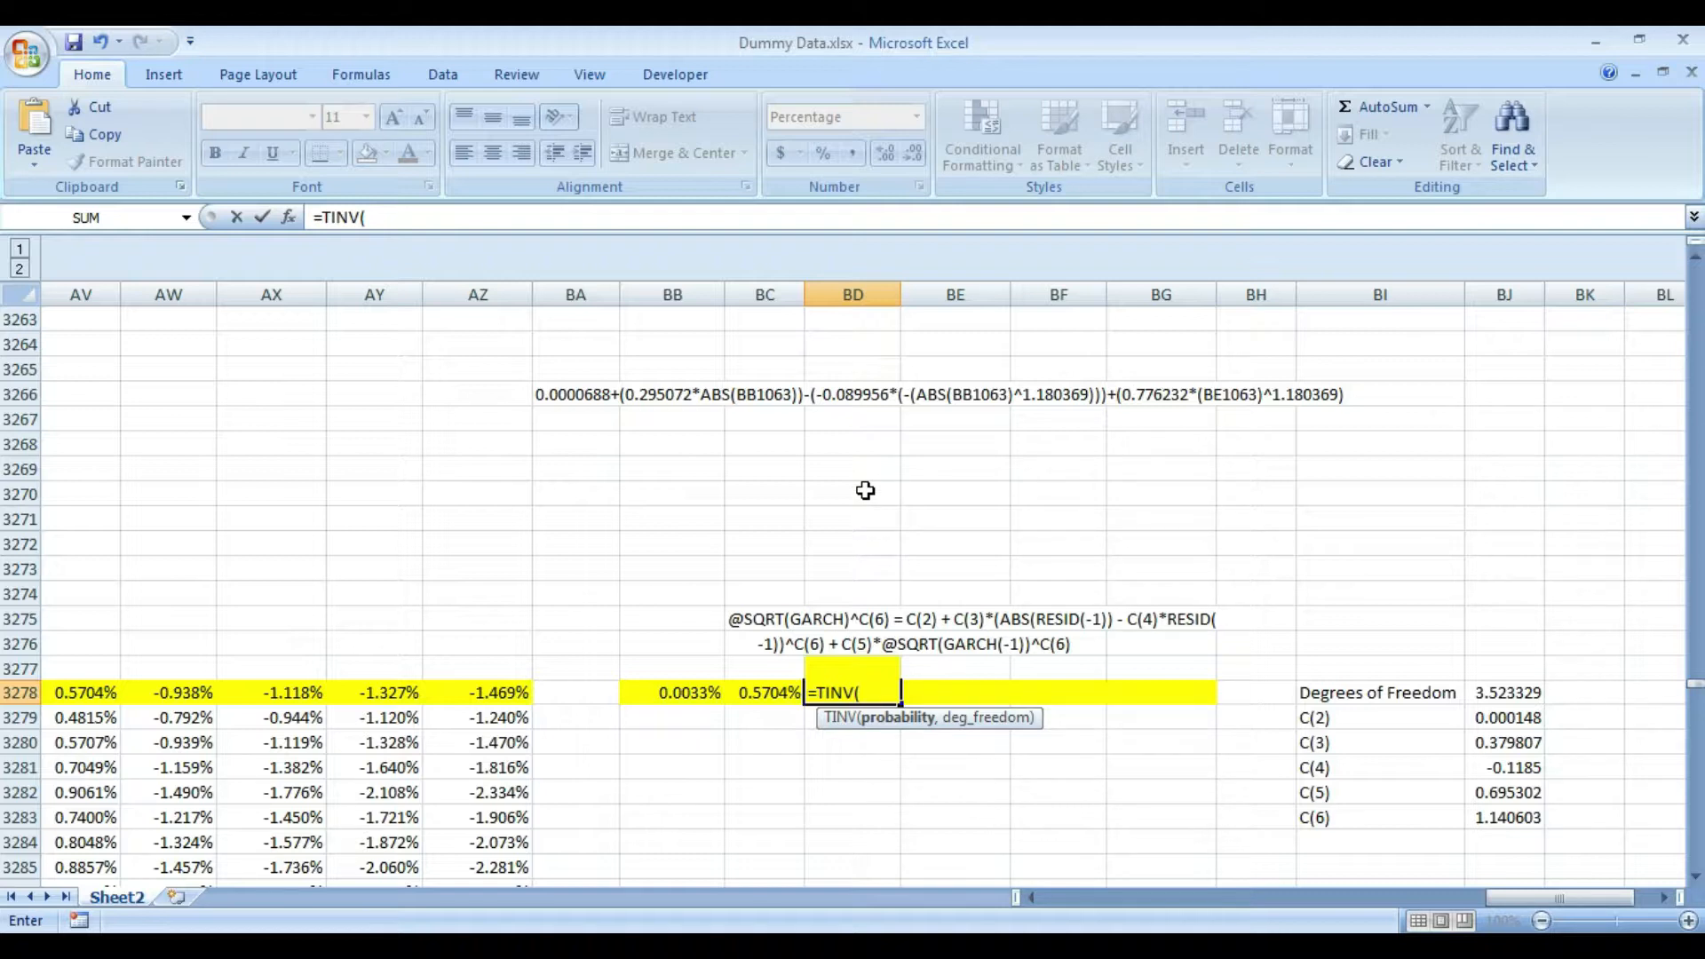
type("%,")
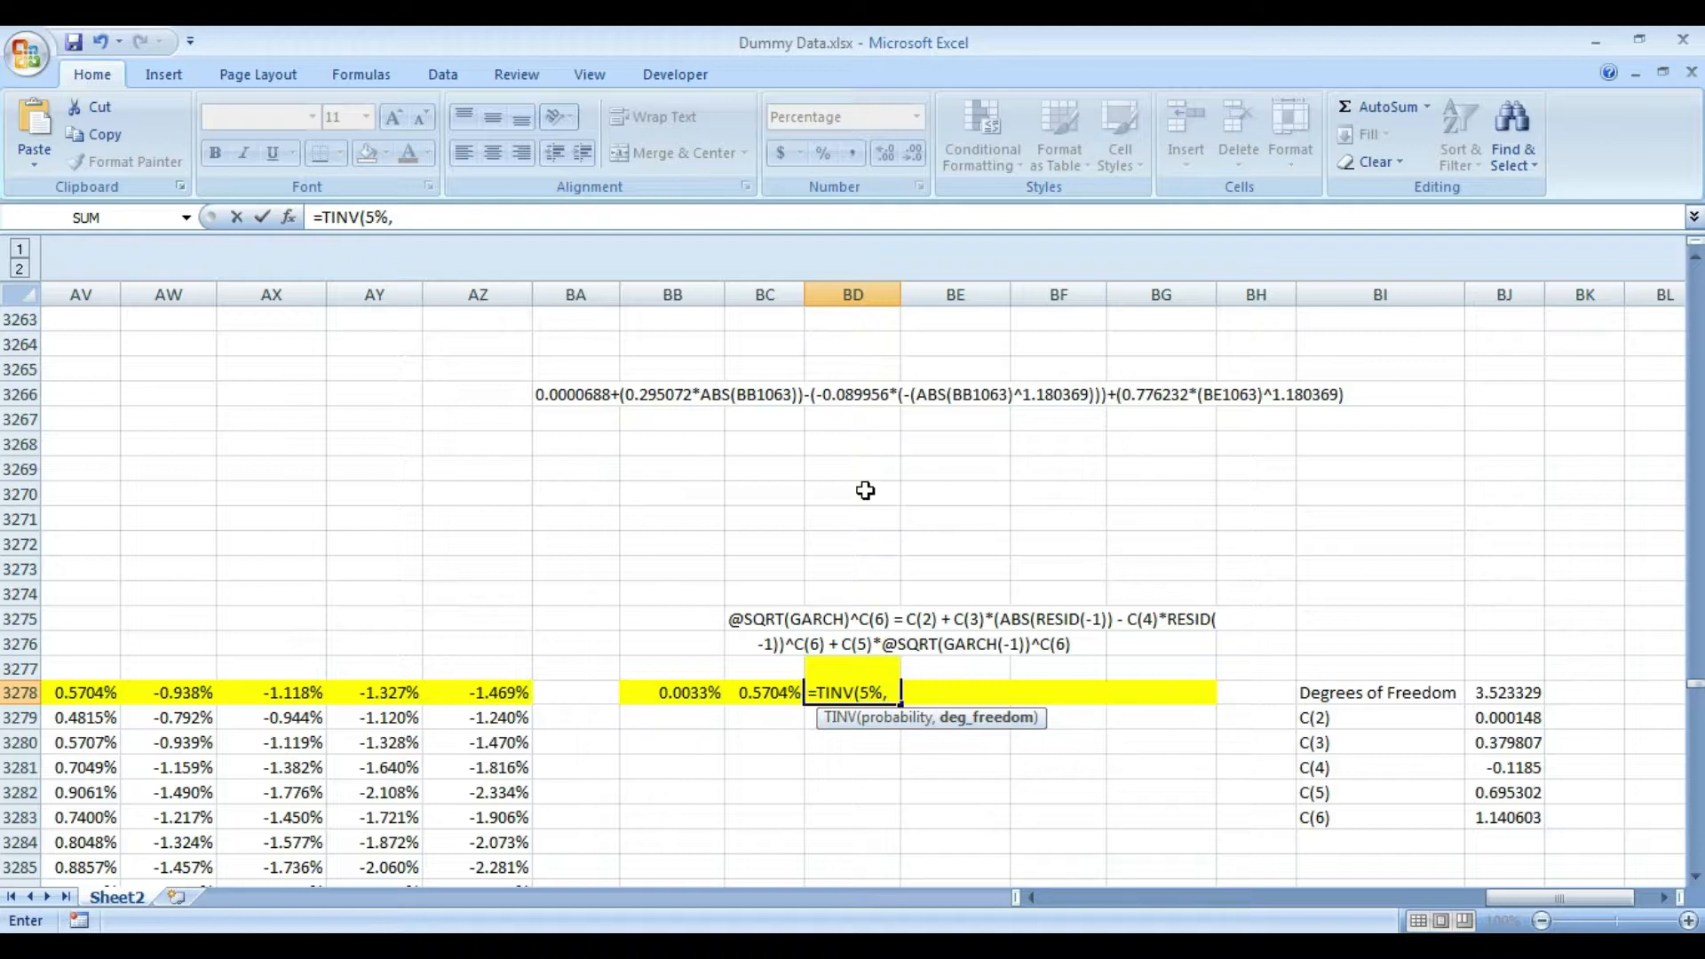
type("3.523329")
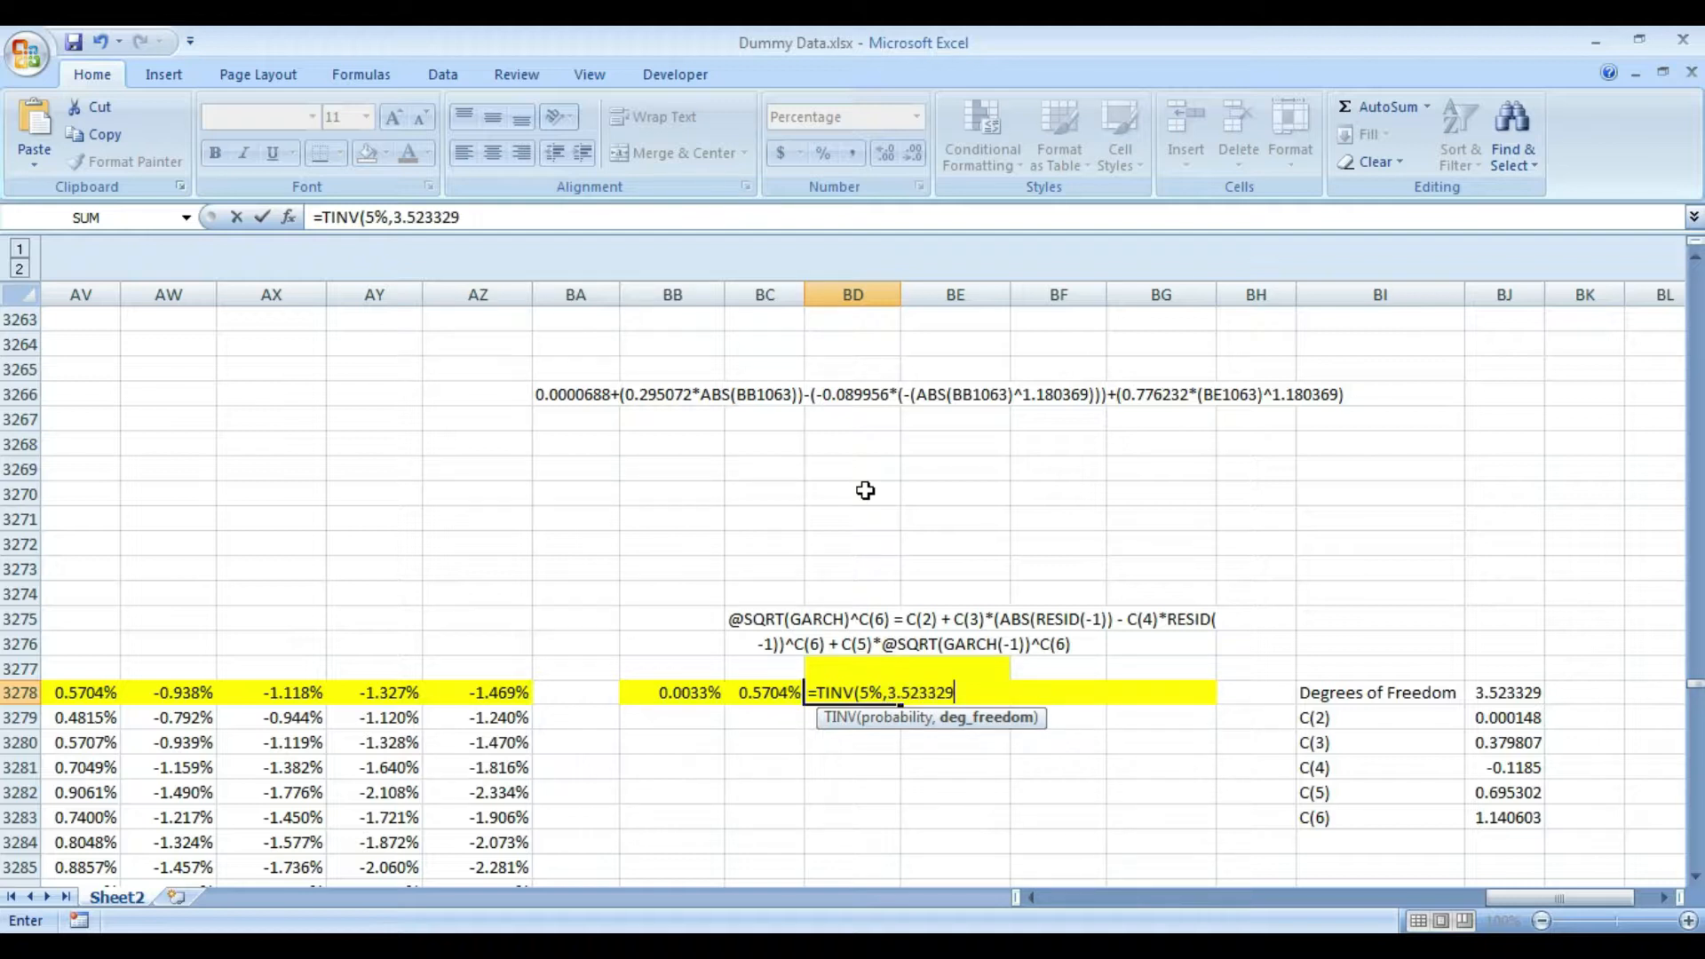
- Negate the TINV term in parentheses and multiply it by BC3278, completing =(-TINV(5%,3.523329))*BC3278 in BD3278
left_click(816, 691)
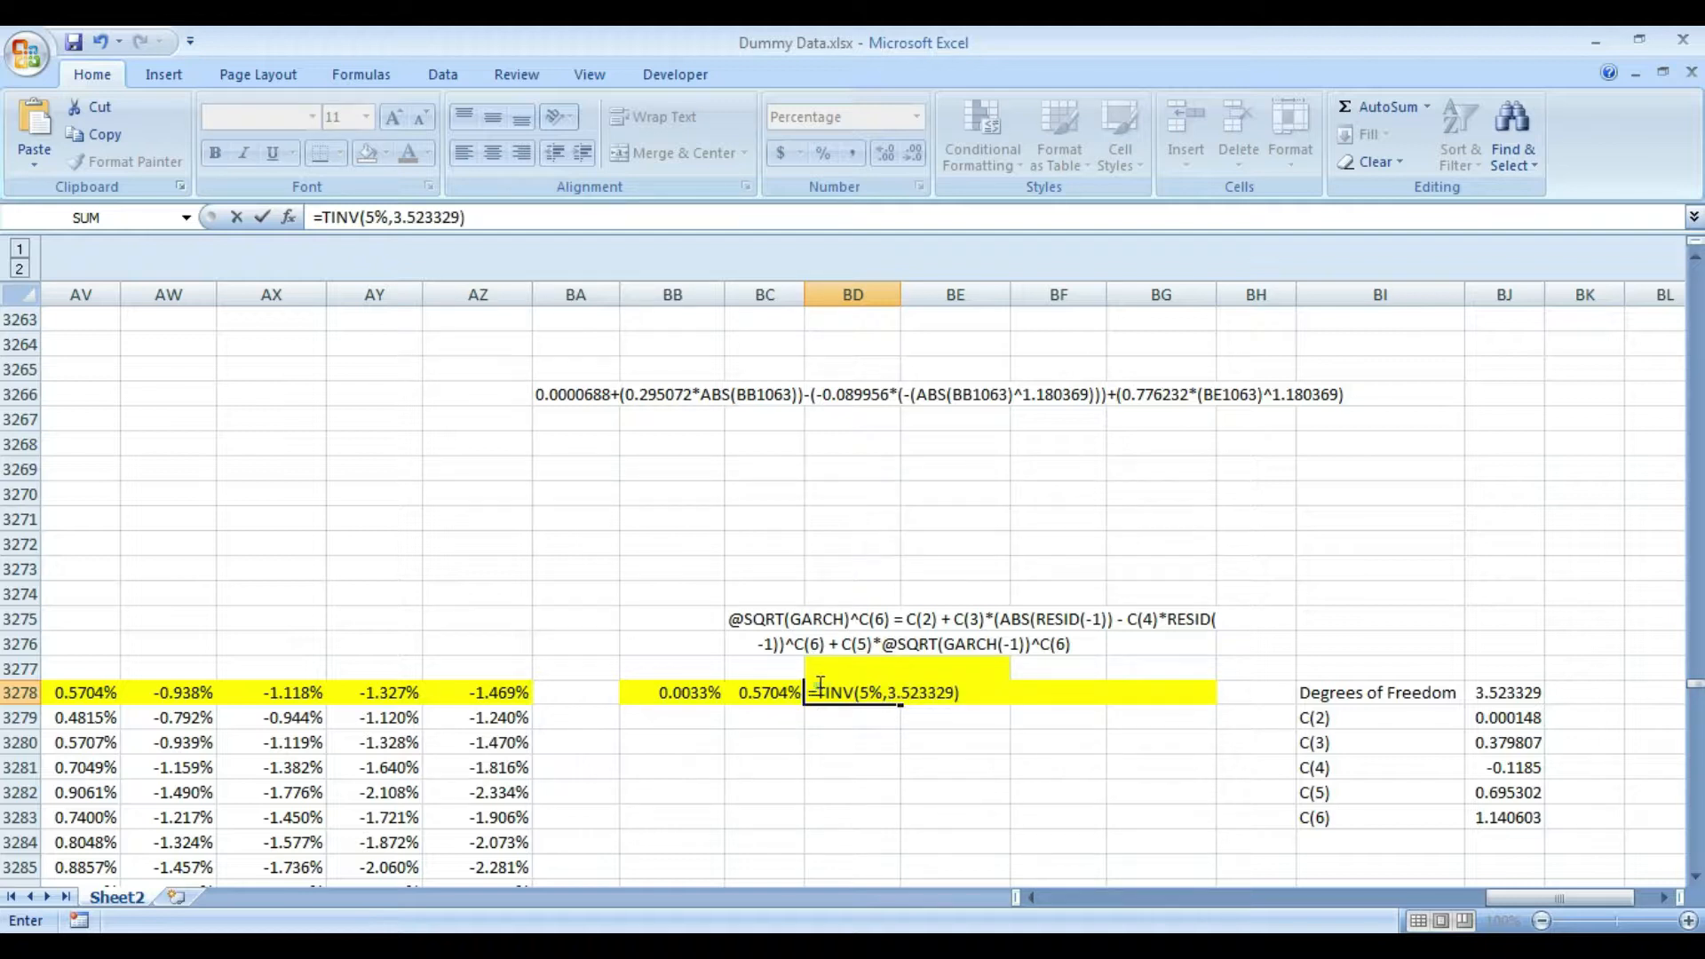
type("-TINV")
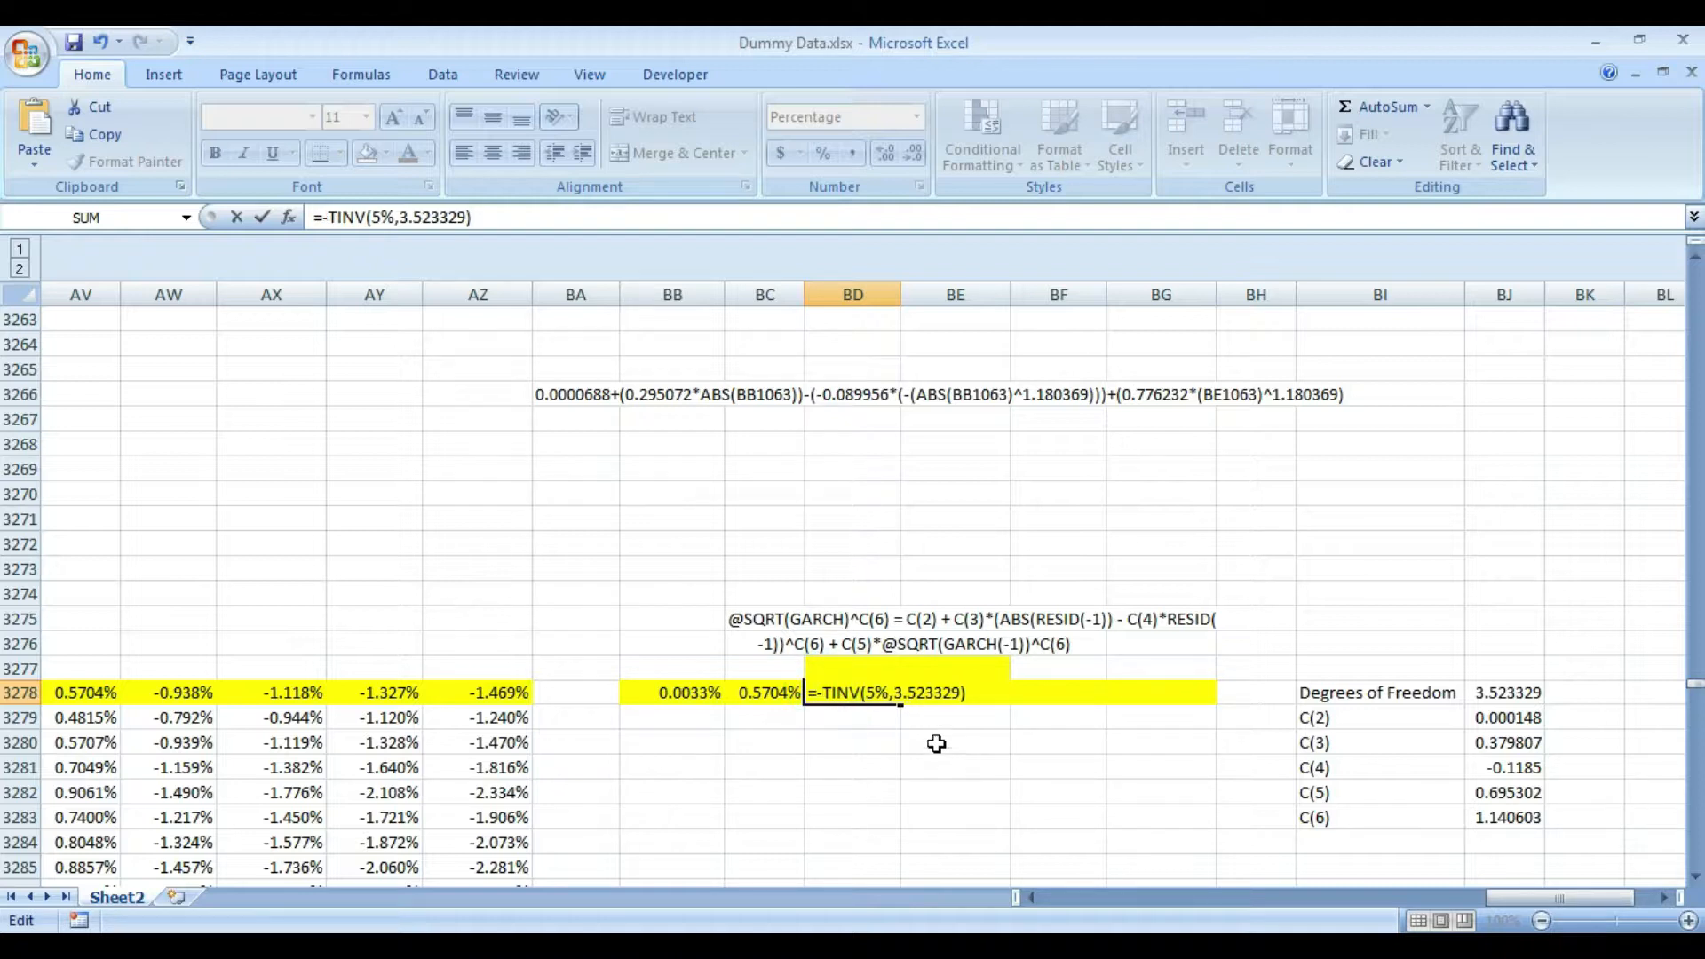
type("(")
left_click(986, 701)
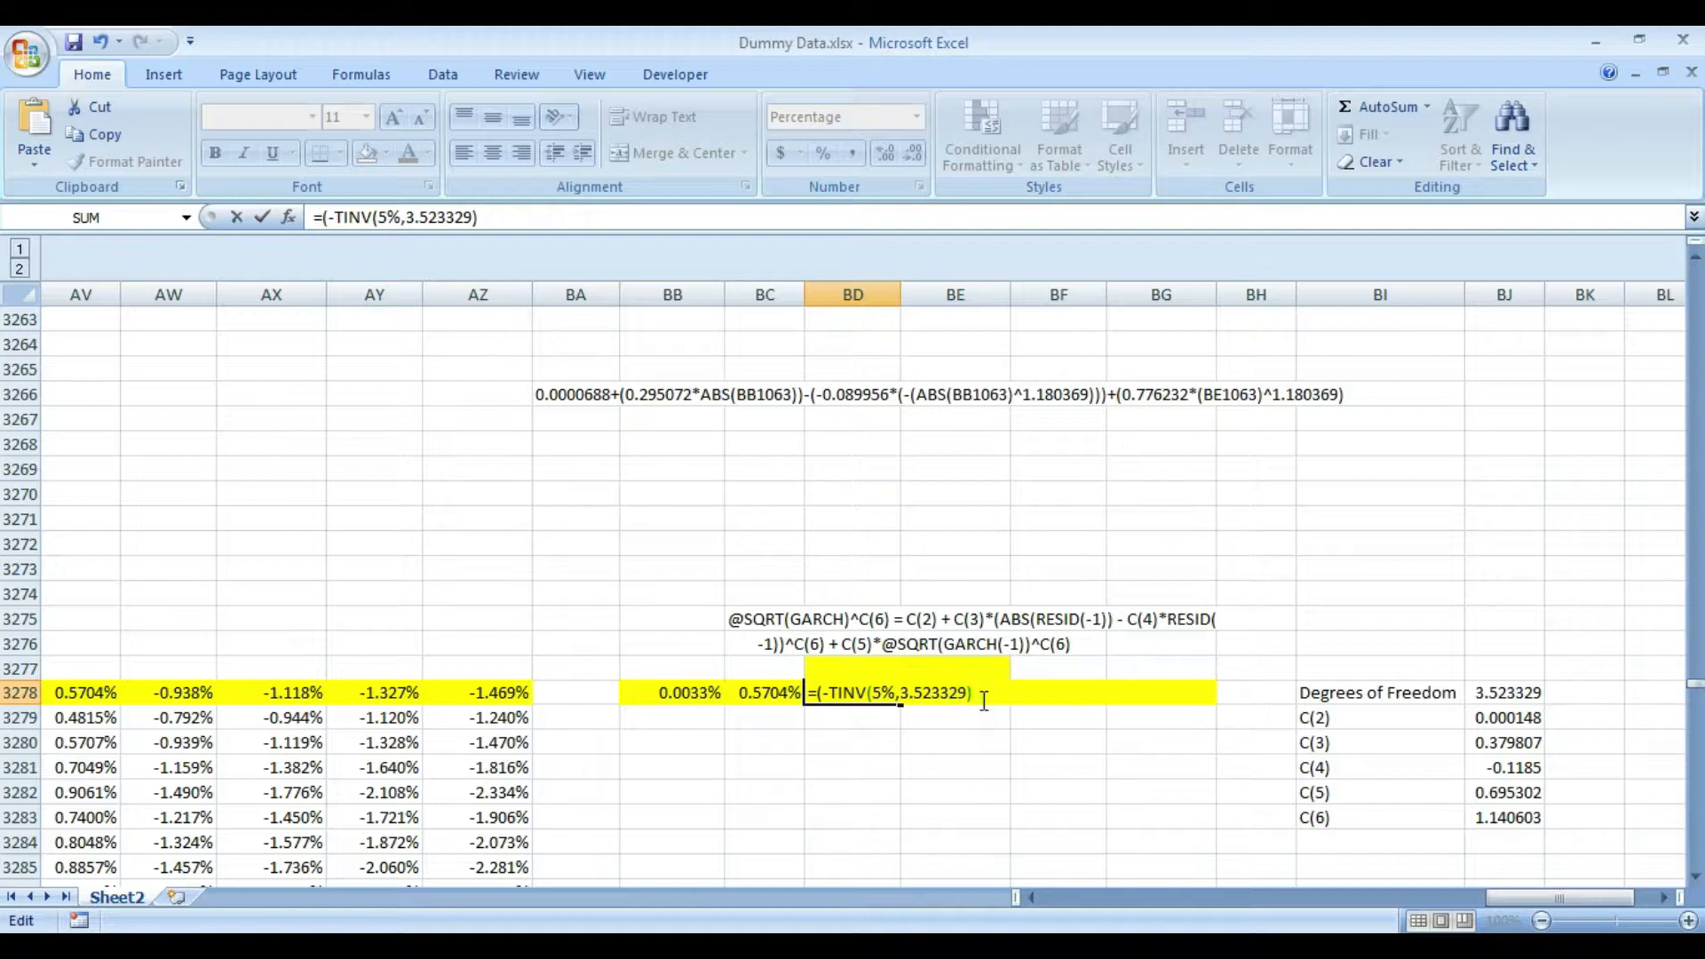
type(")*")
left_click(765, 695)
key("Return")
key("Up")
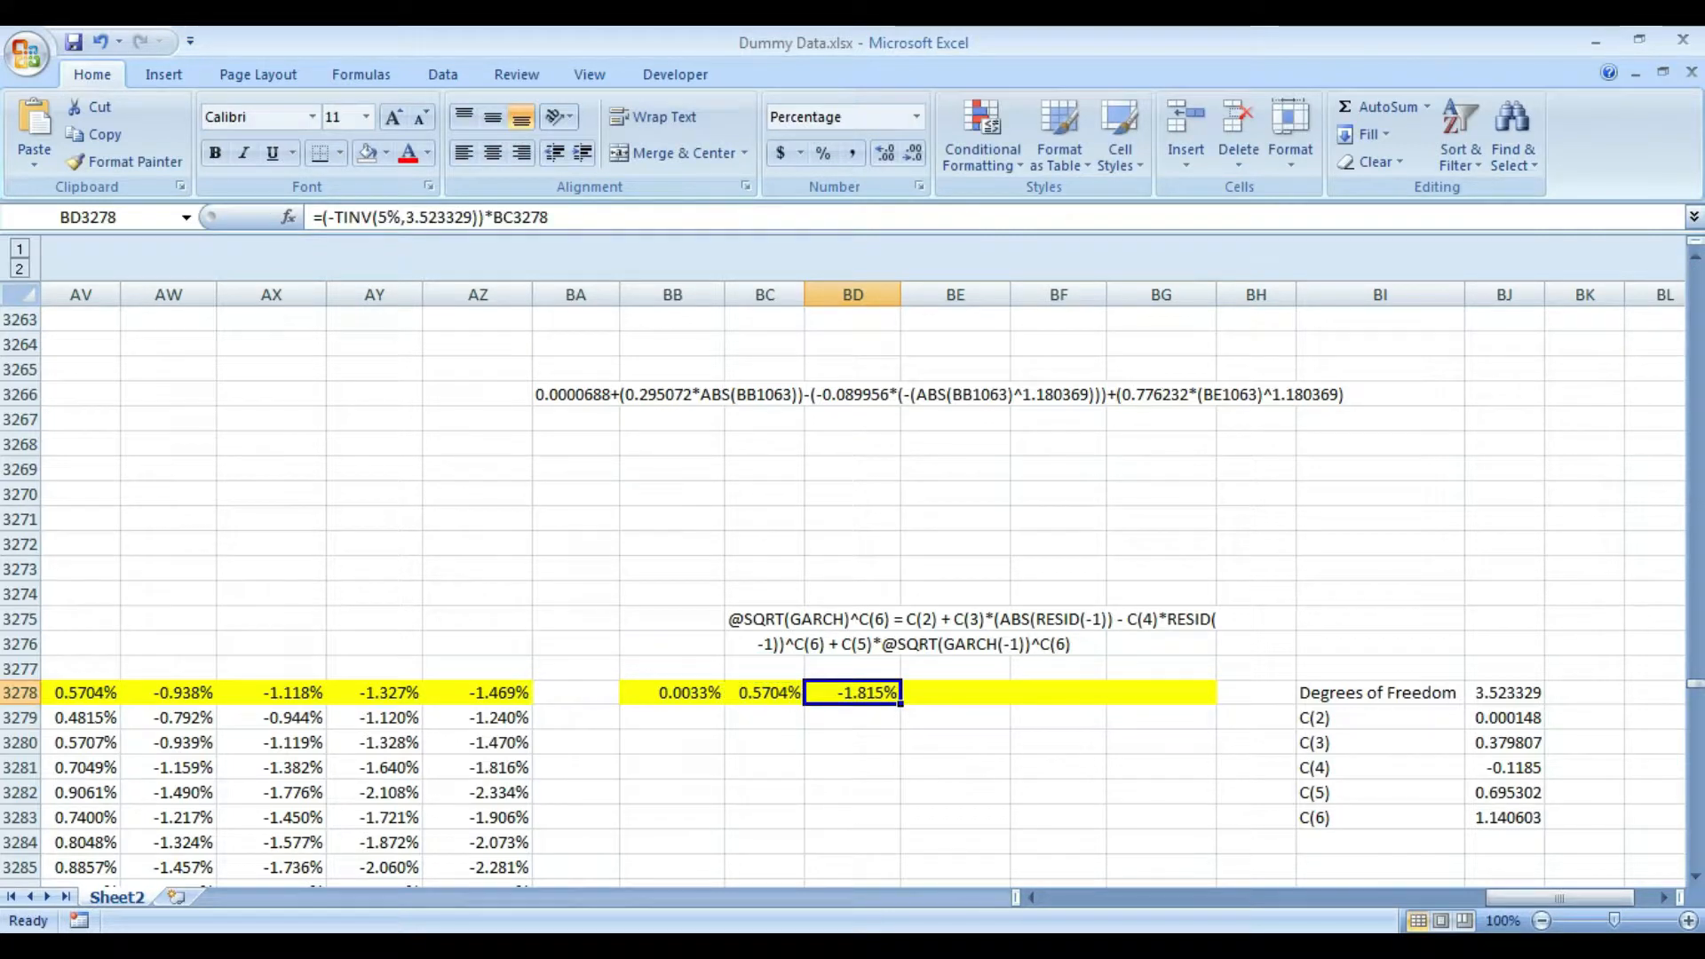
- Copy the BD3278 formula text into BE3278 and set its TINV probability to 2.5%
left_click(615, 213)
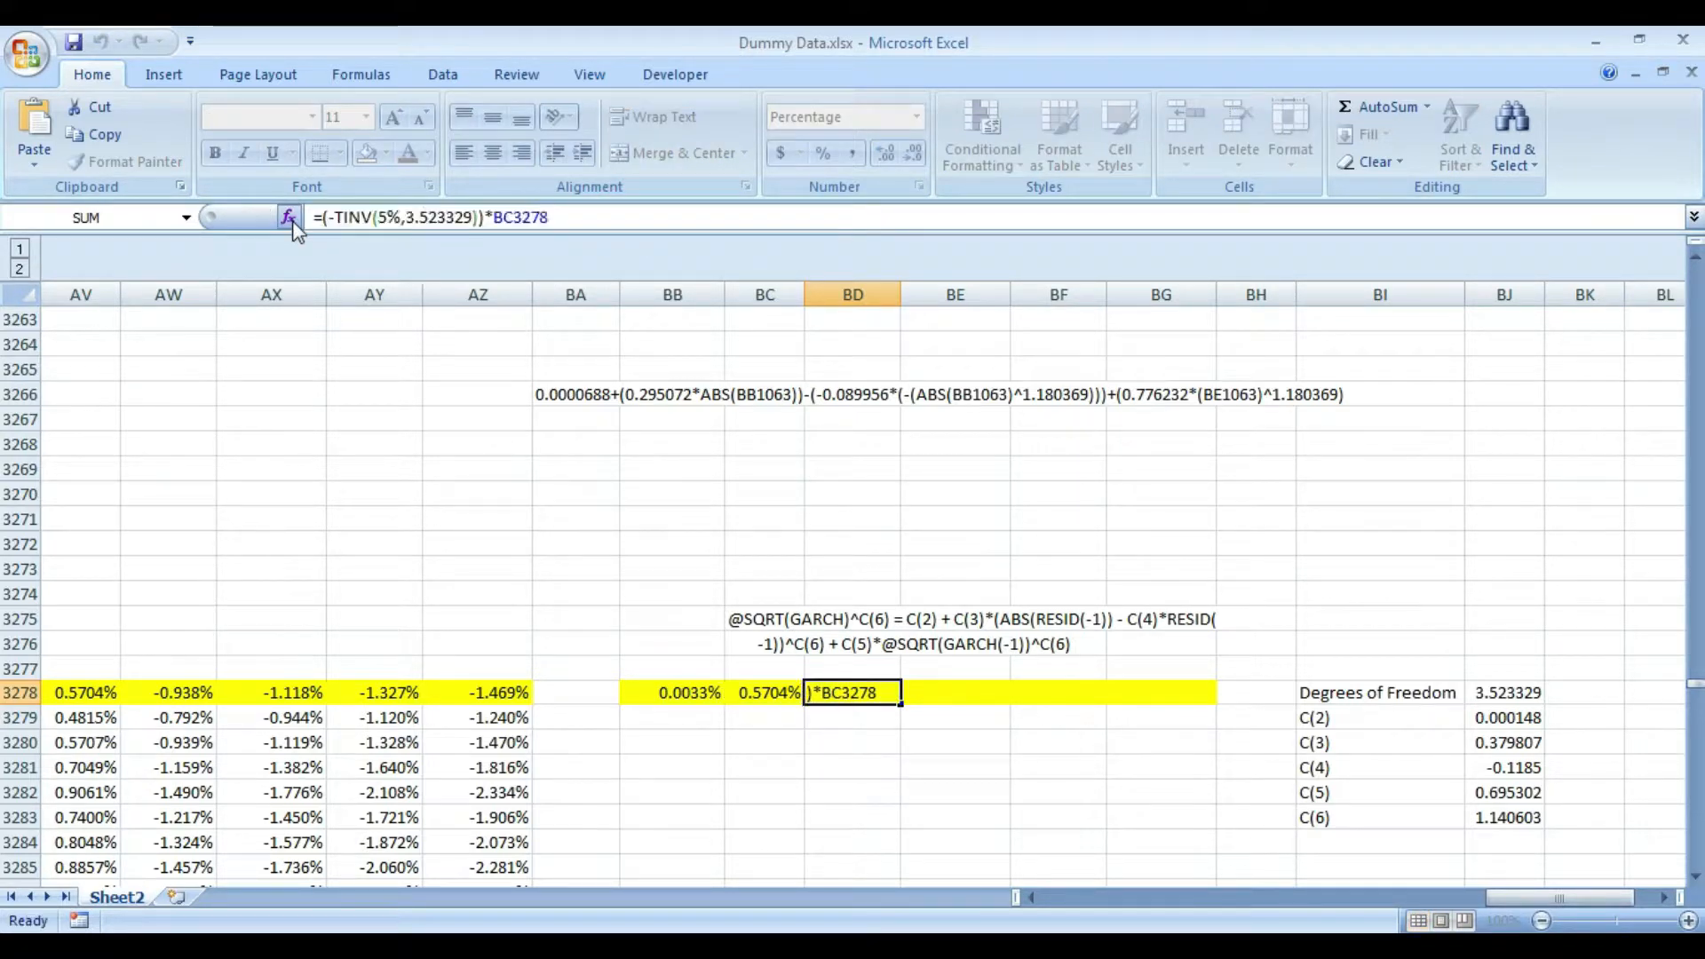
key("Escape")
key("Right")
type("=(-TINV(5%,3.523329))*BC3278")
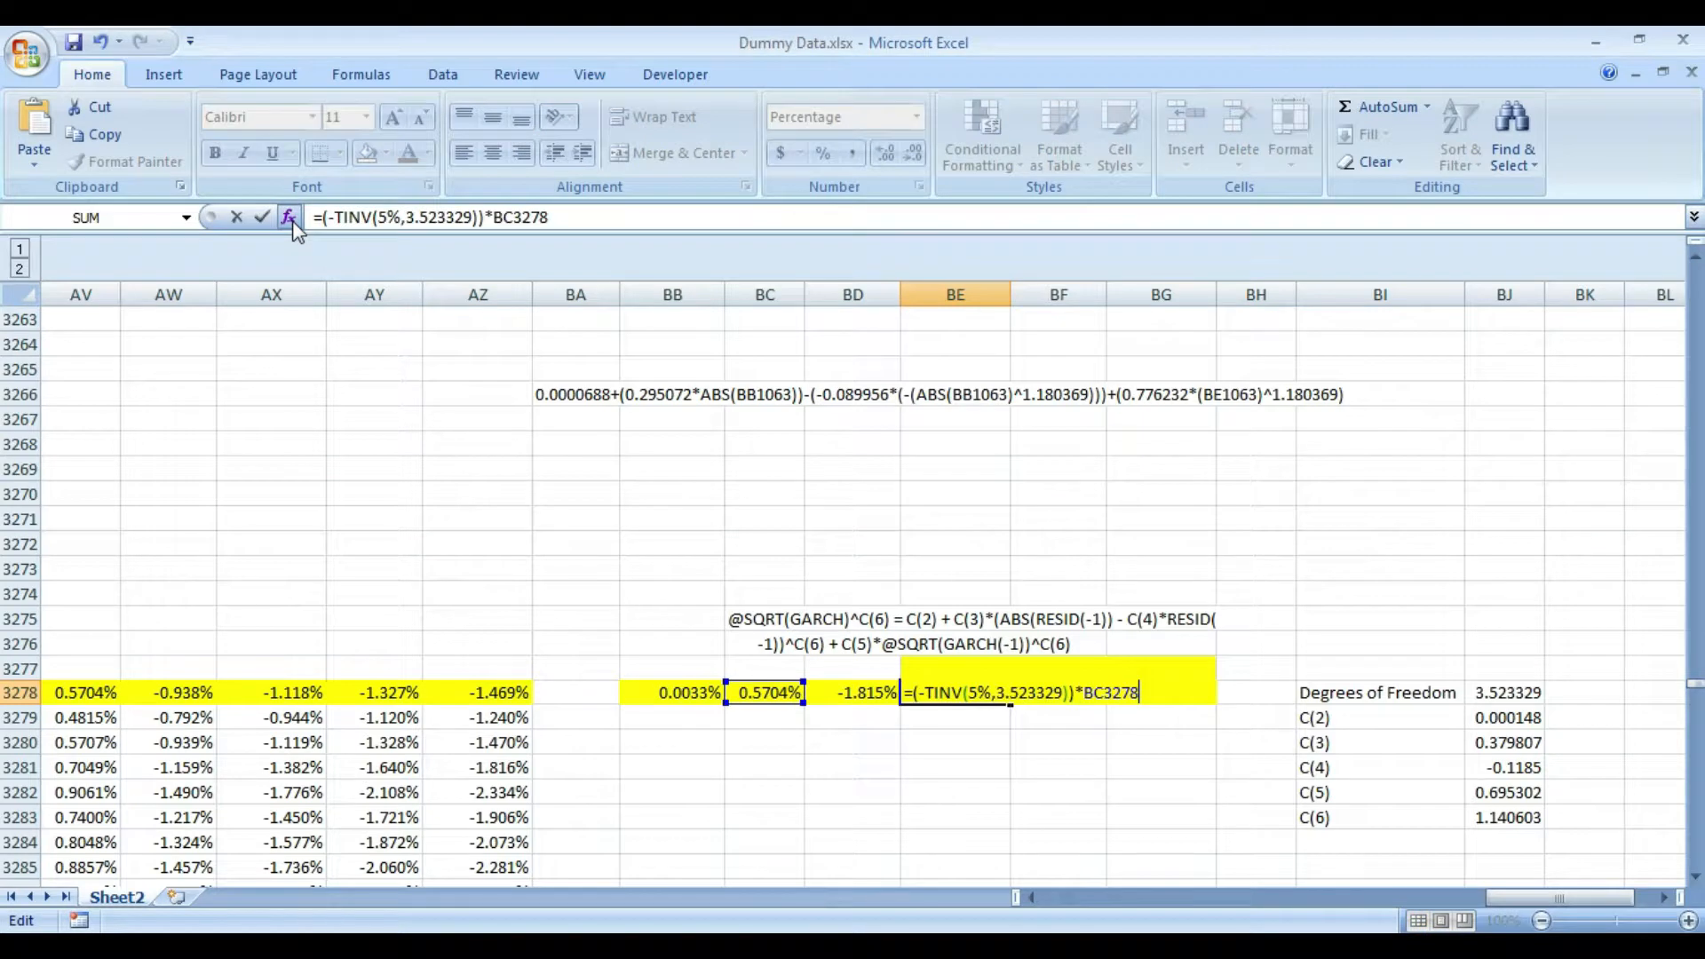
left_click(378, 216)
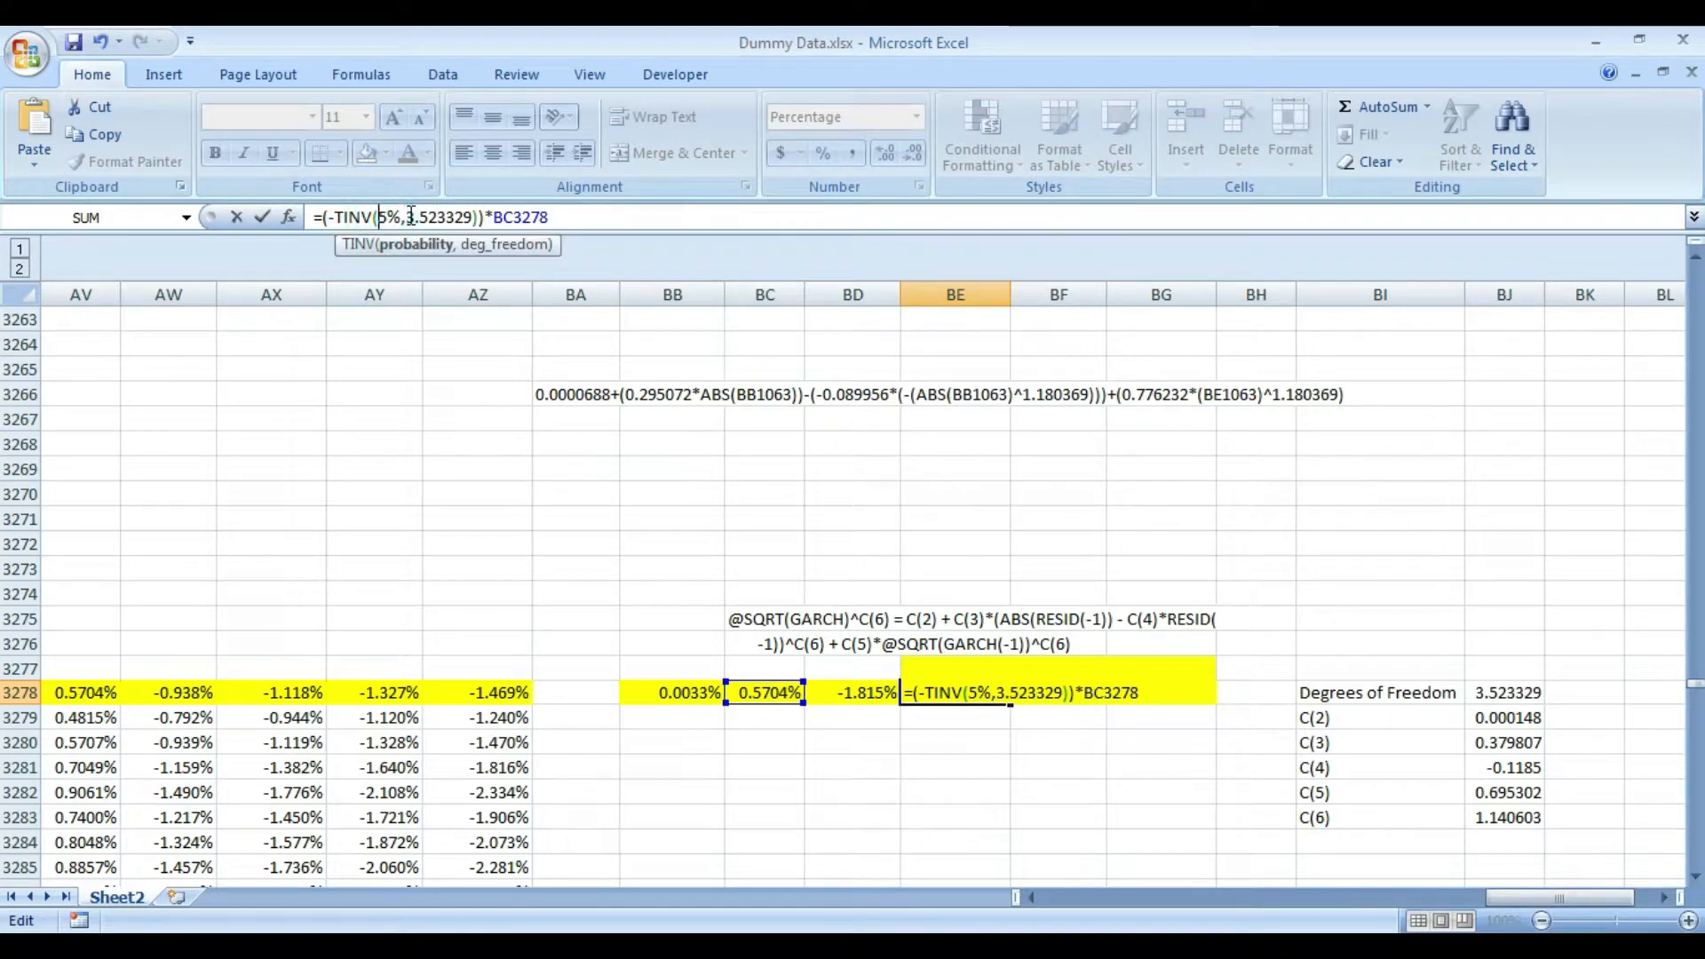
type("2.")
key("Return")
key("Up")
- Copy the BE3278 formula text into BF3278 and set its TINV probability to 1%
left_click_drag(613, 217, 236, 210)
key("ctrl+c")
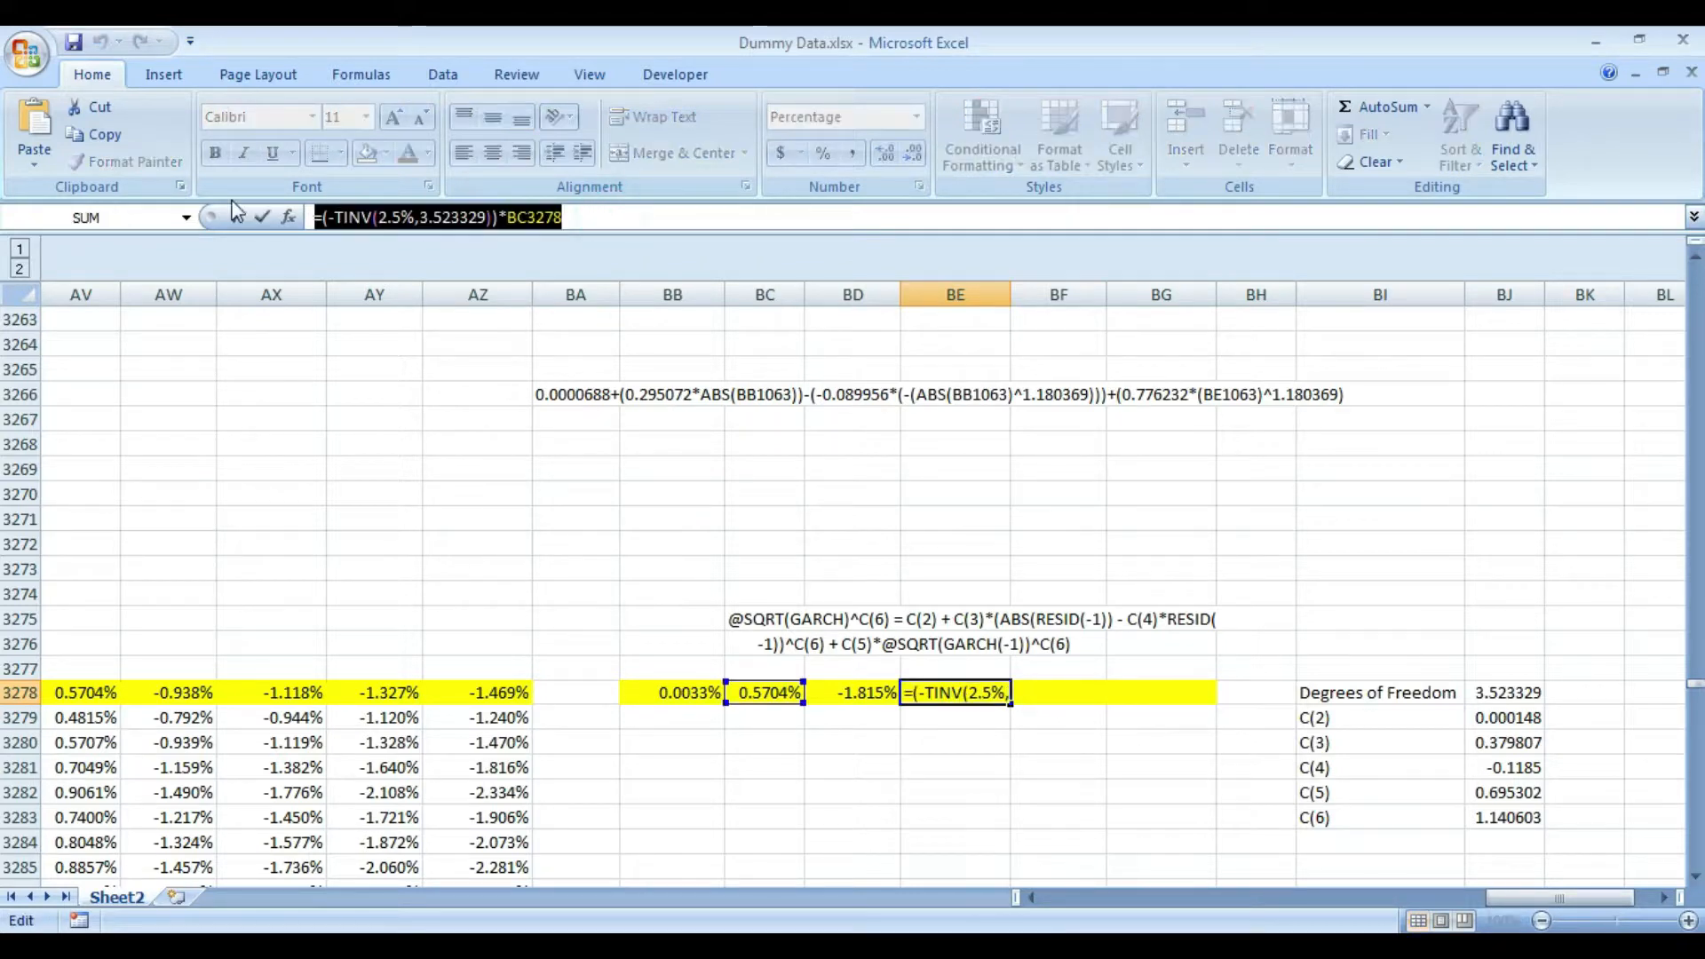
key("Escape")
key("Right")
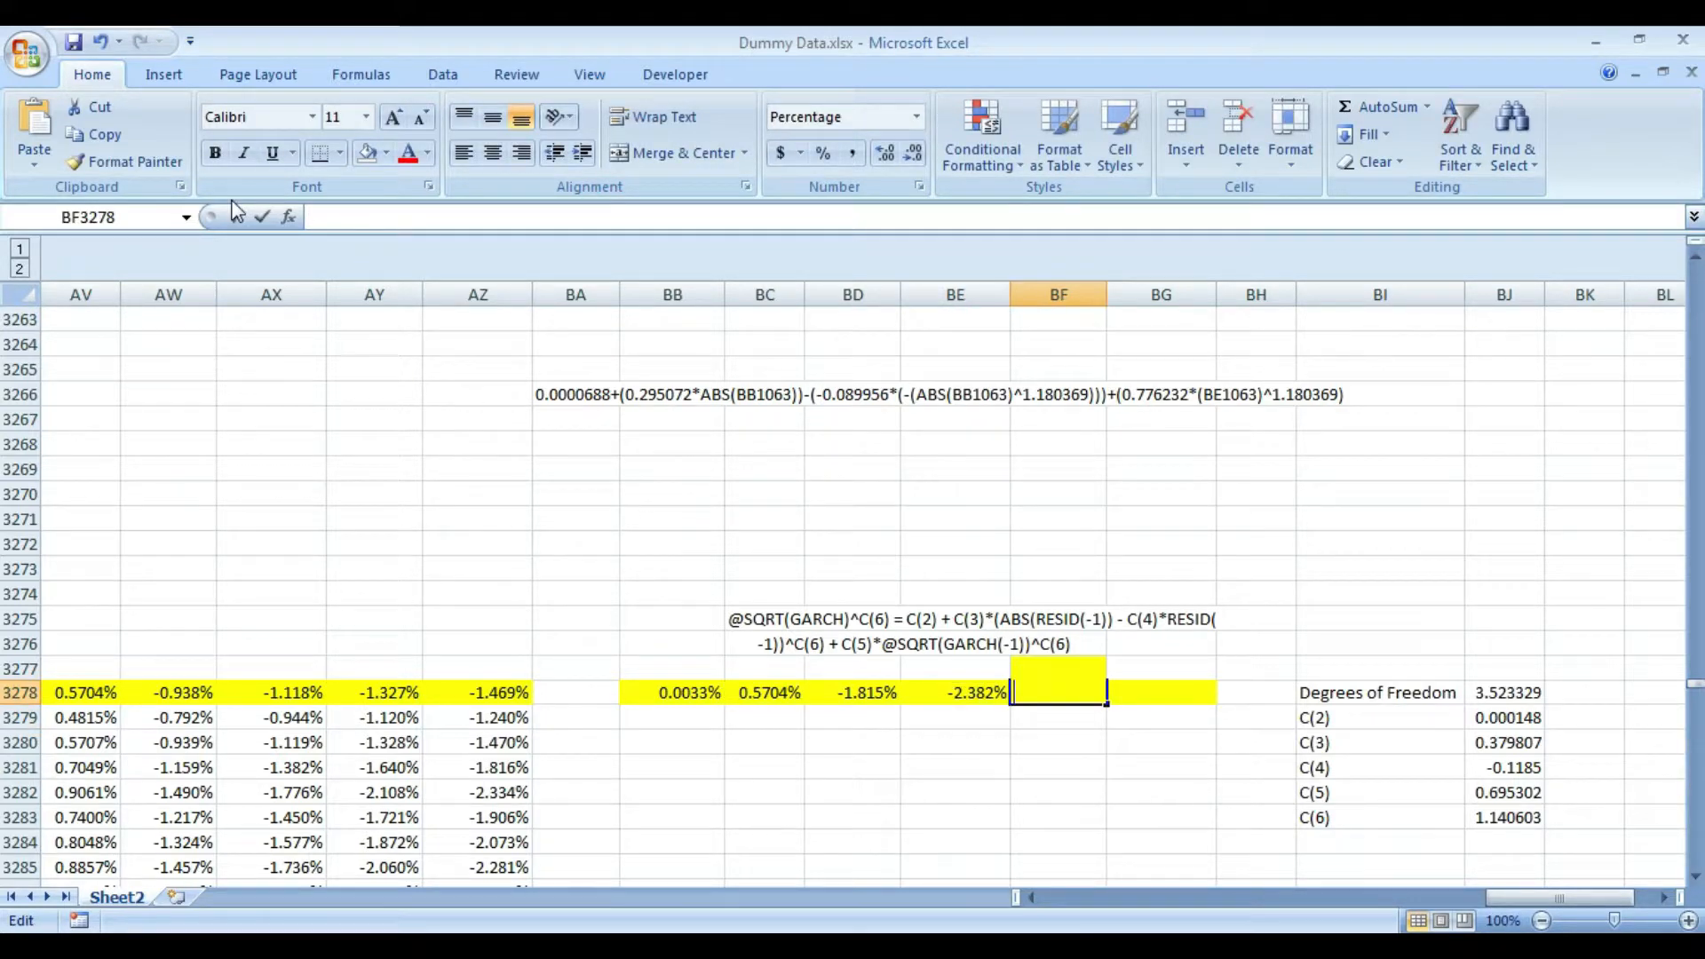
key("ctrl+v")
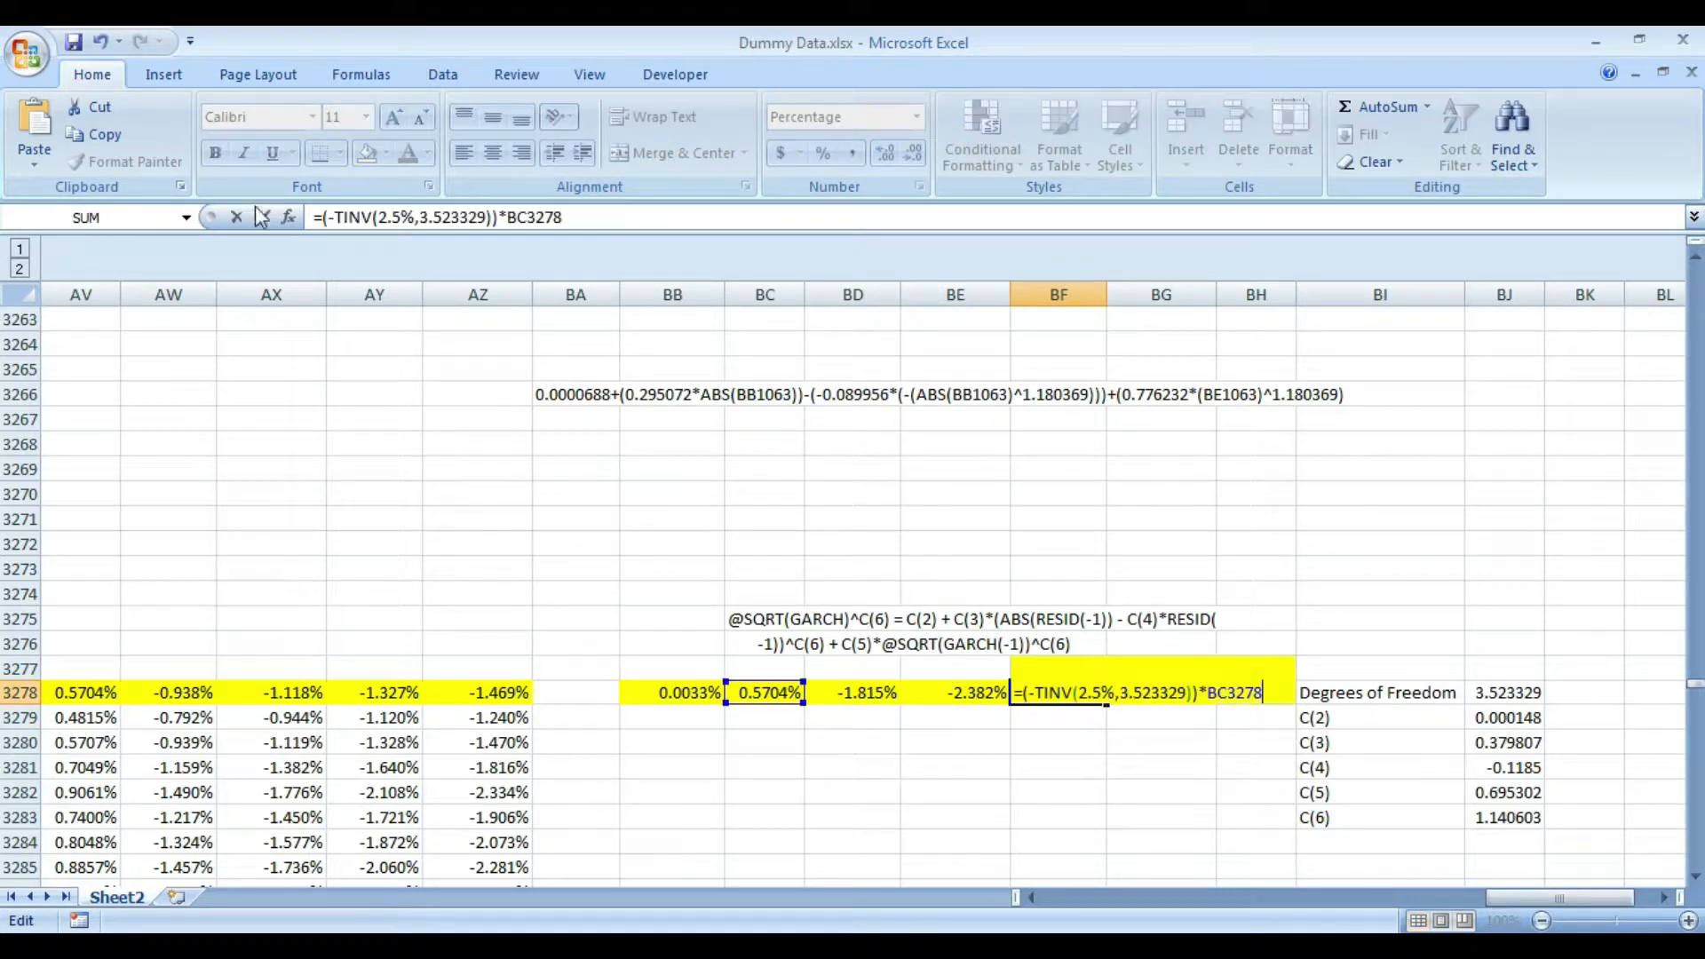
left_click(397, 224)
key("shift+Left")
key("shift+Left")
key("shift+Left")
type("1")
key("Return")
key("Up")
- Copy the BF3278 formula text into BG3278 and set its TINV probability to 0.5%
left_click_drag(605, 212, 175, 214)
key("ctrl+c")
key("Return")
key("Up")
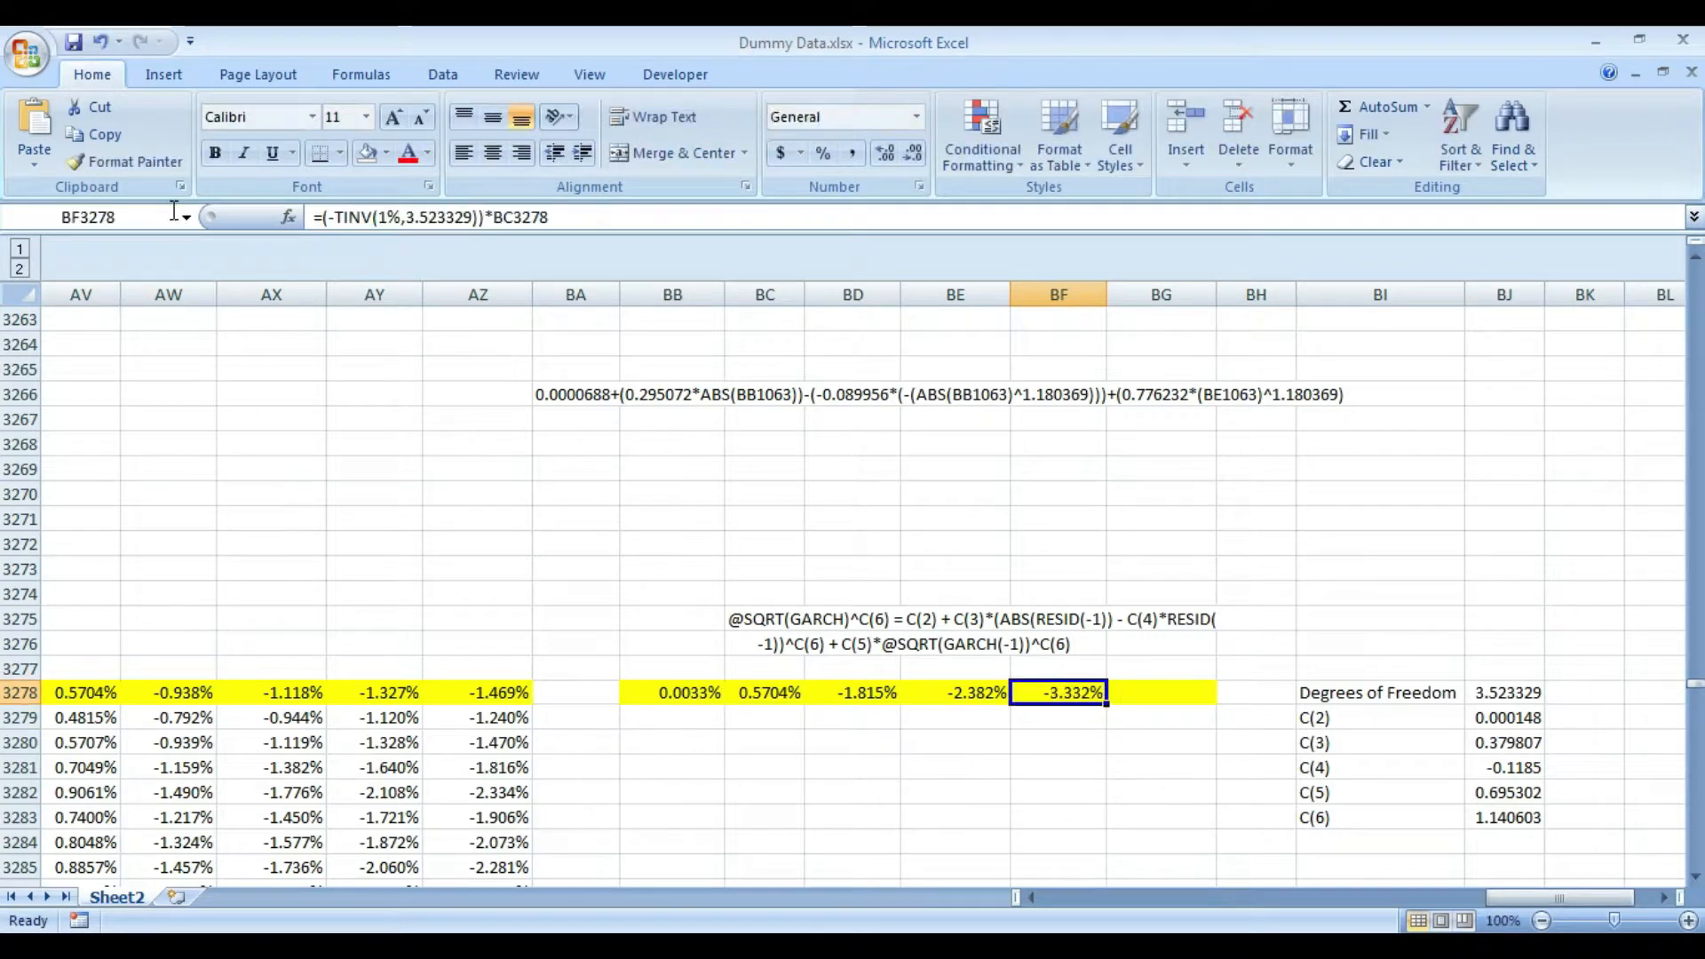
key("Right")
key("F2")
key("ctrl+v")
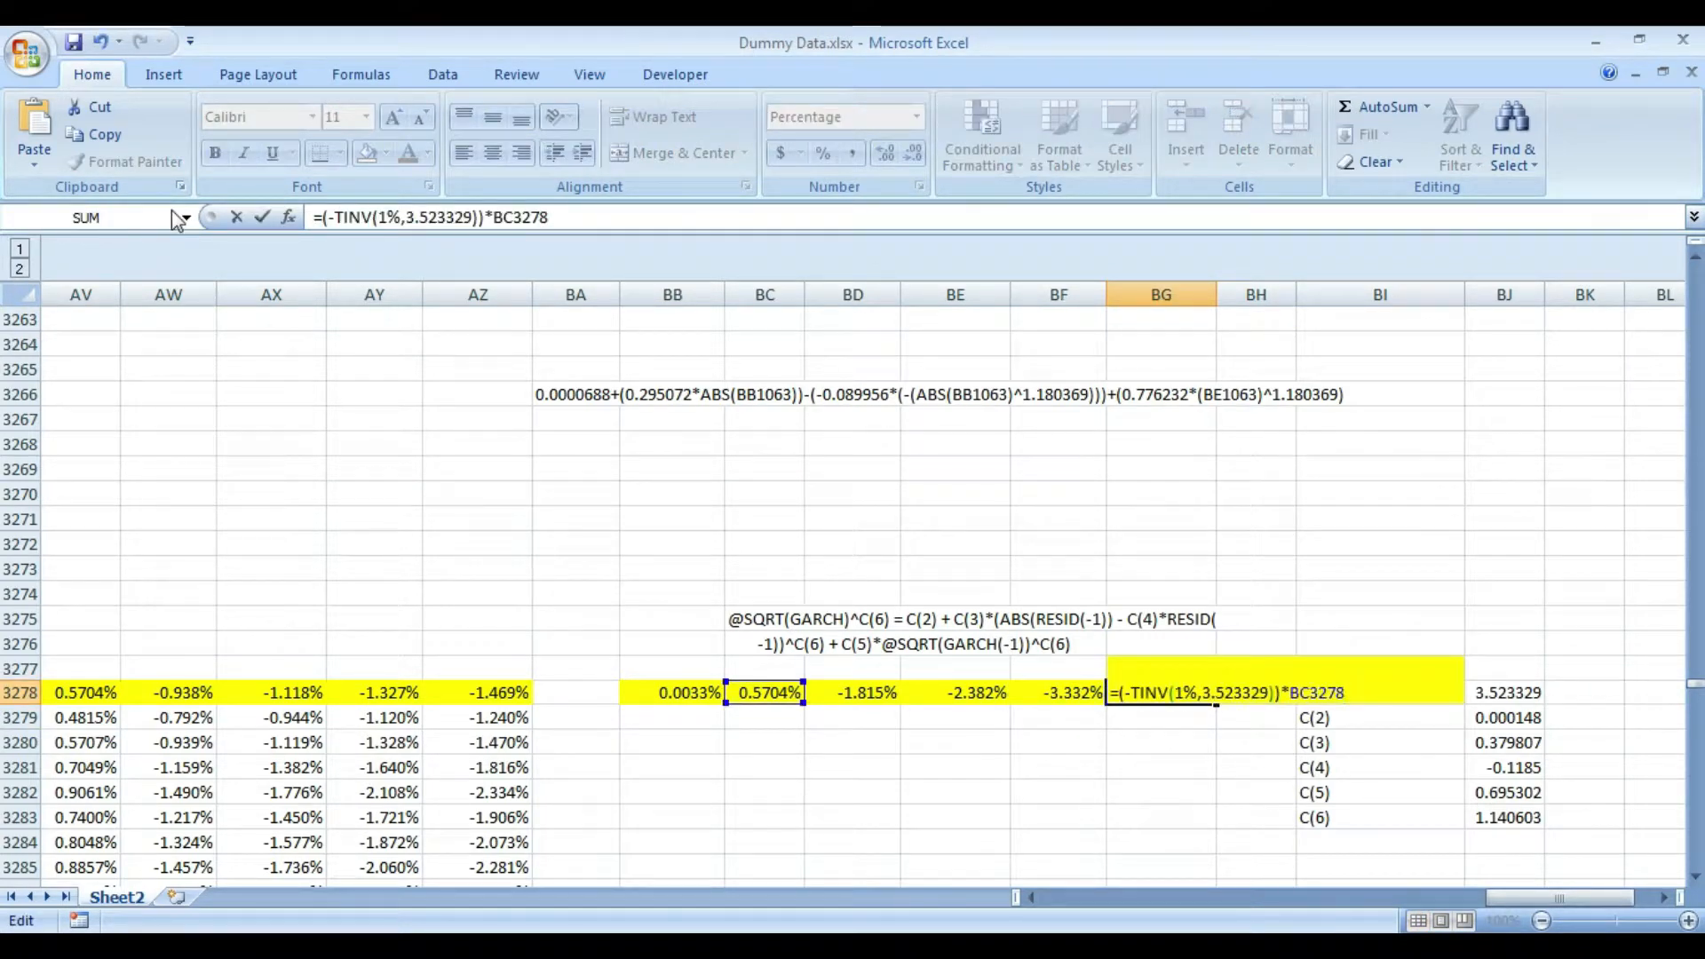
left_click(387, 216)
key("shift+Left")
type("0.5")
key("Return")
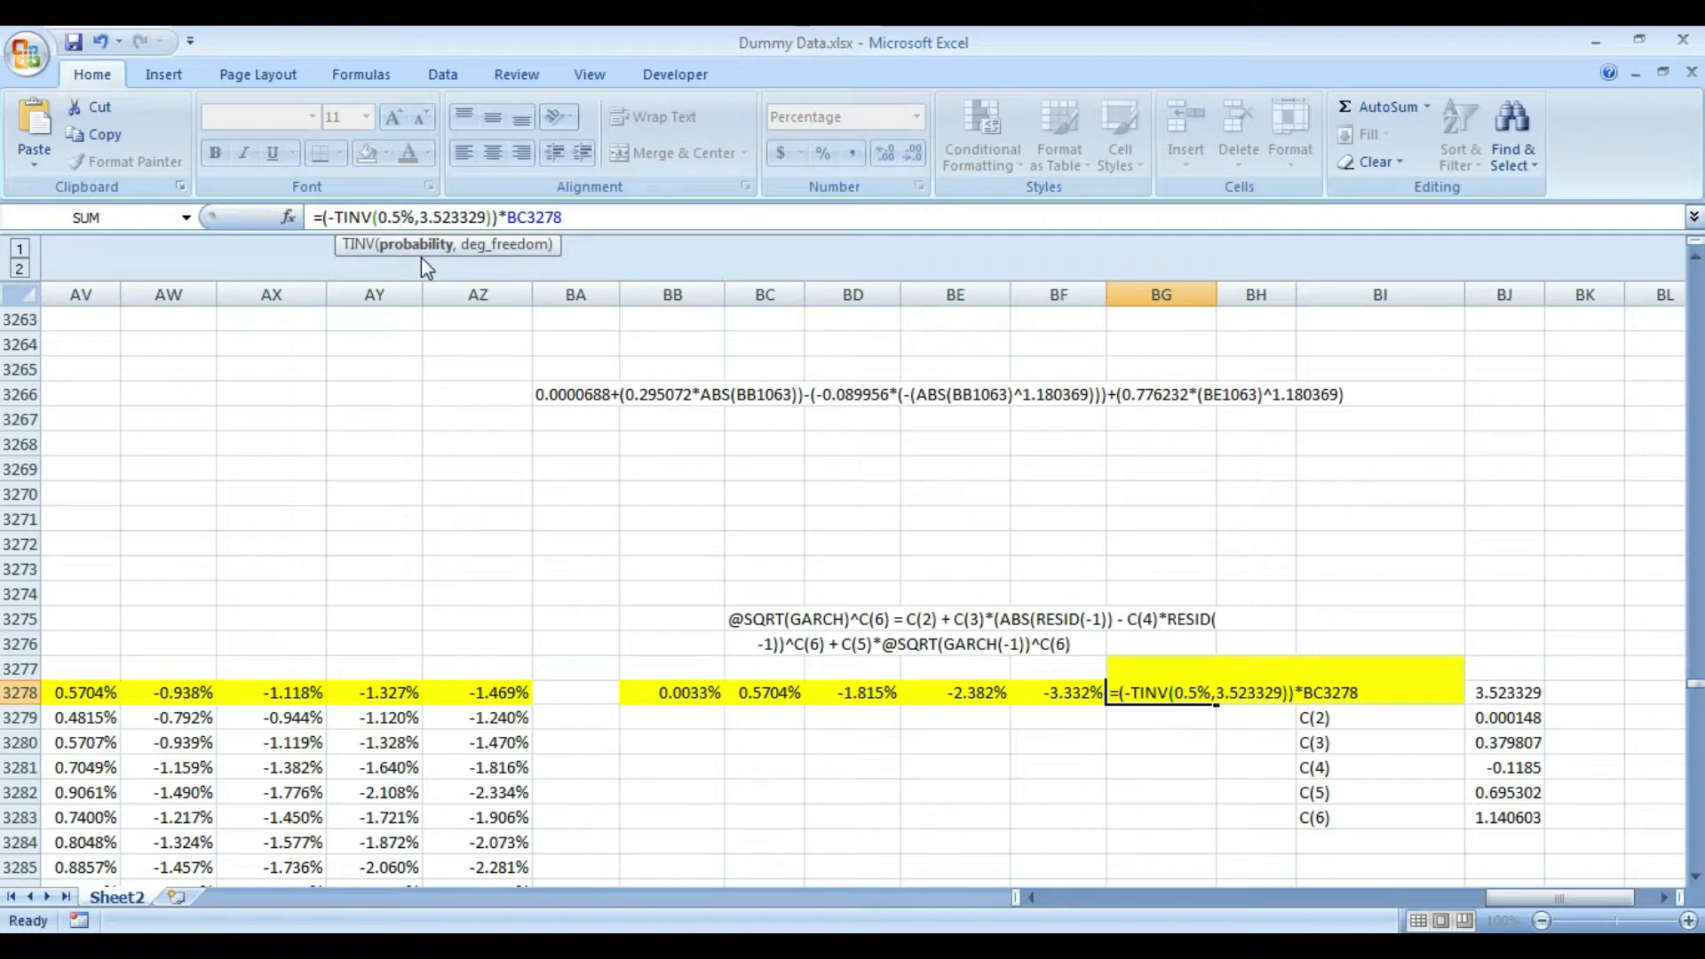
- Copy the σ^0 header from BA2 and paste it into BA3277 above the highlighted row
key("Left")
key("Left")
key("Left")
key("Left")
key("Left")
key("Down")
key("Left")
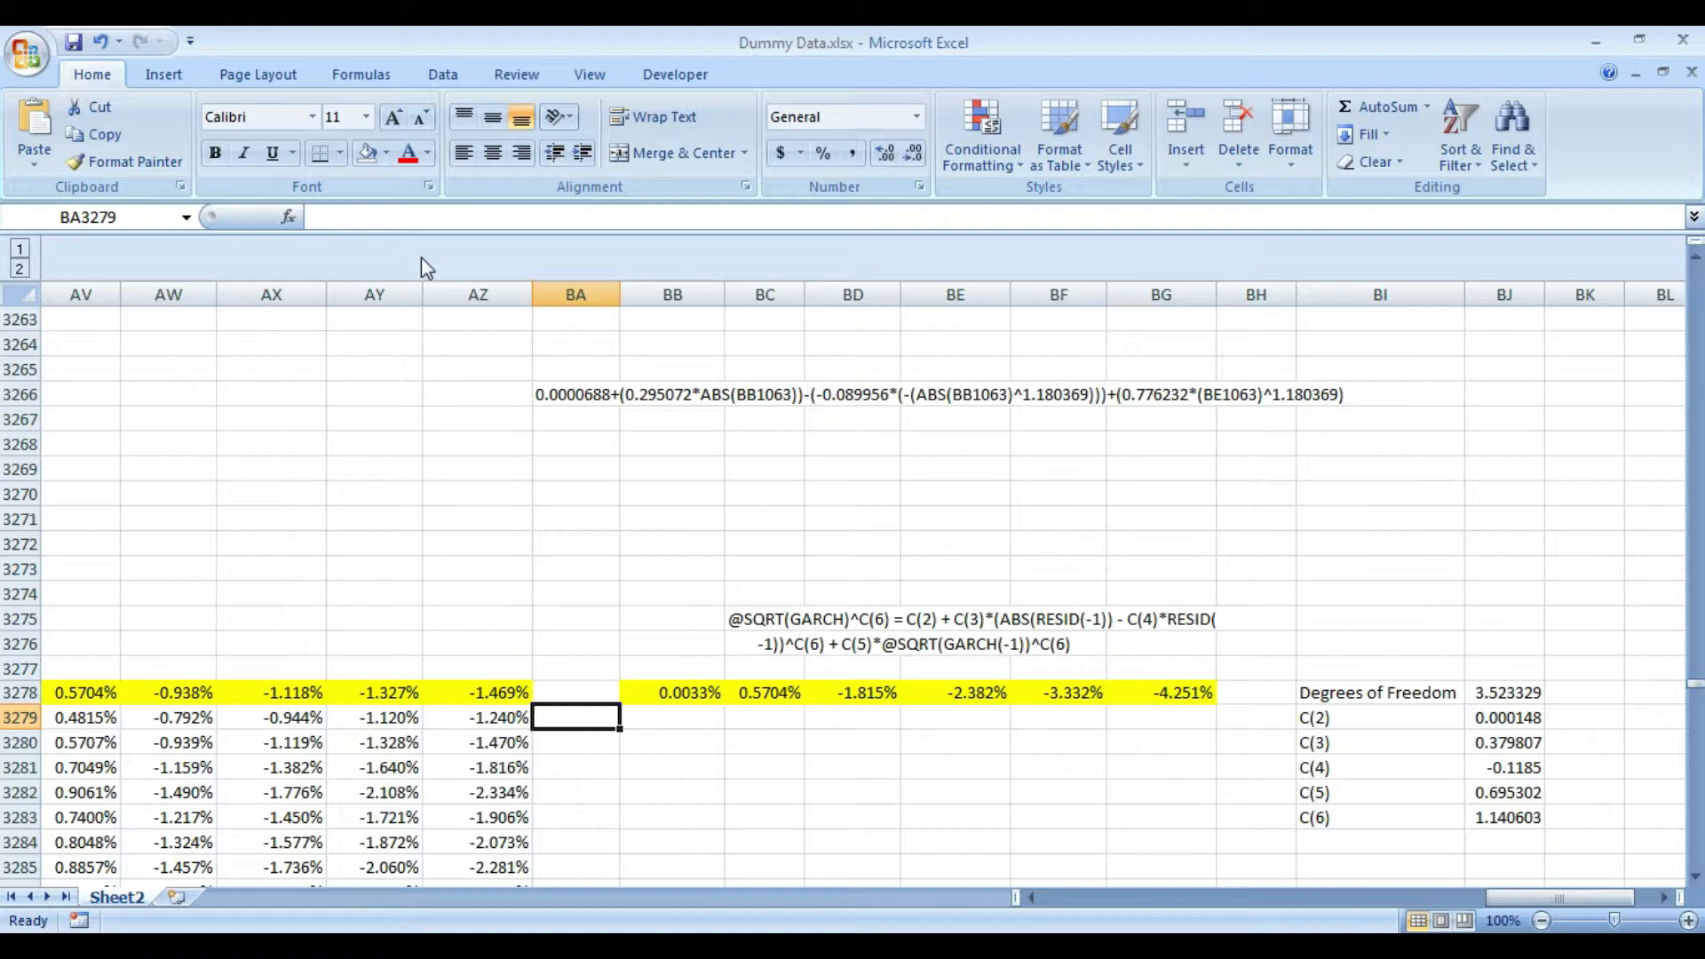
key("ctrl+Up")
key("ctrl+Up")
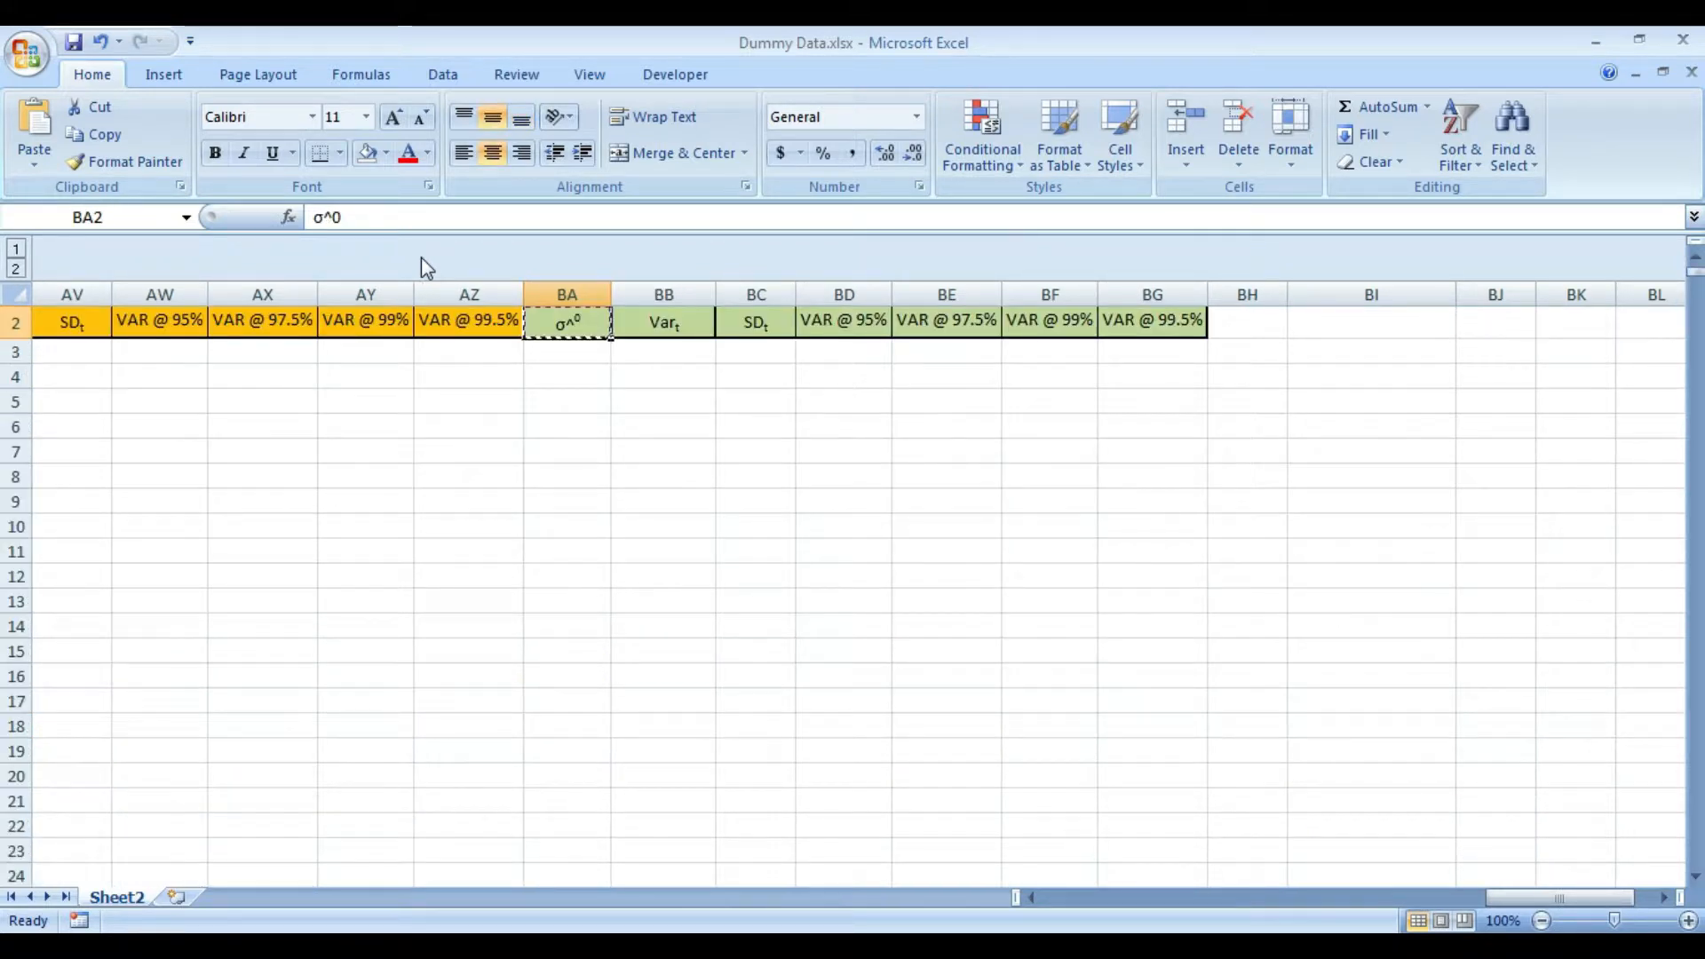
key("ctrl+c")
key("Right")
key("ctrl+Down")
key("Left")
key("Up")
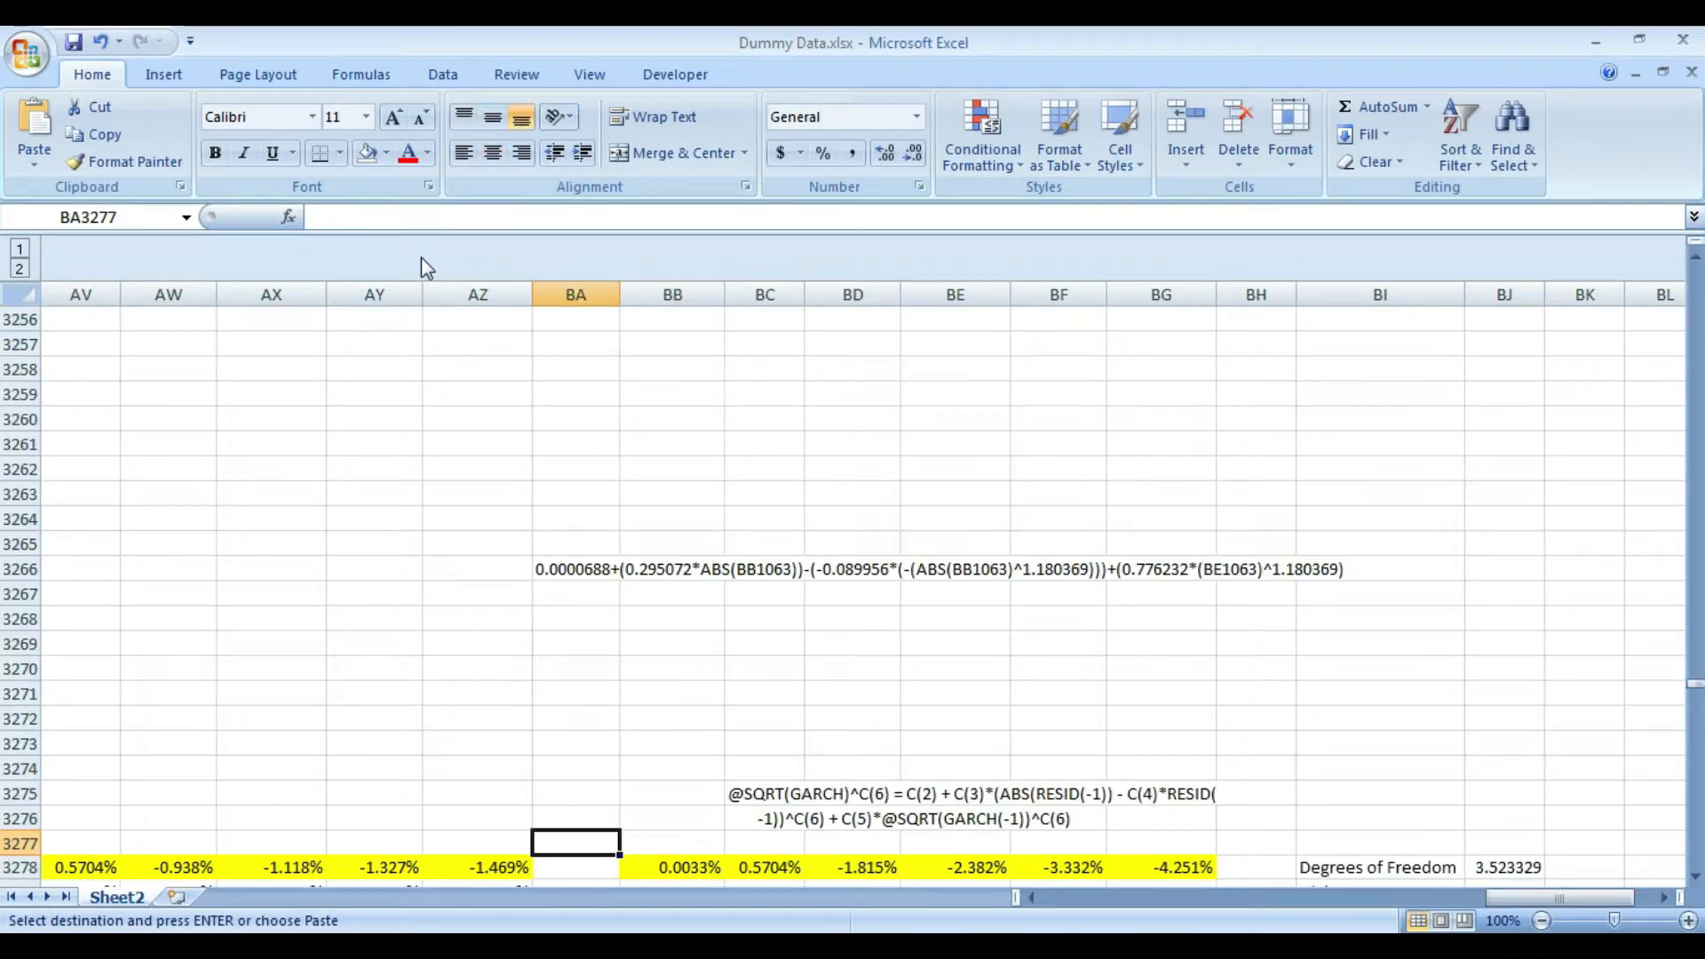
key("ctrl+v")
key("Down")
scroll(421, 258, "down", 1)
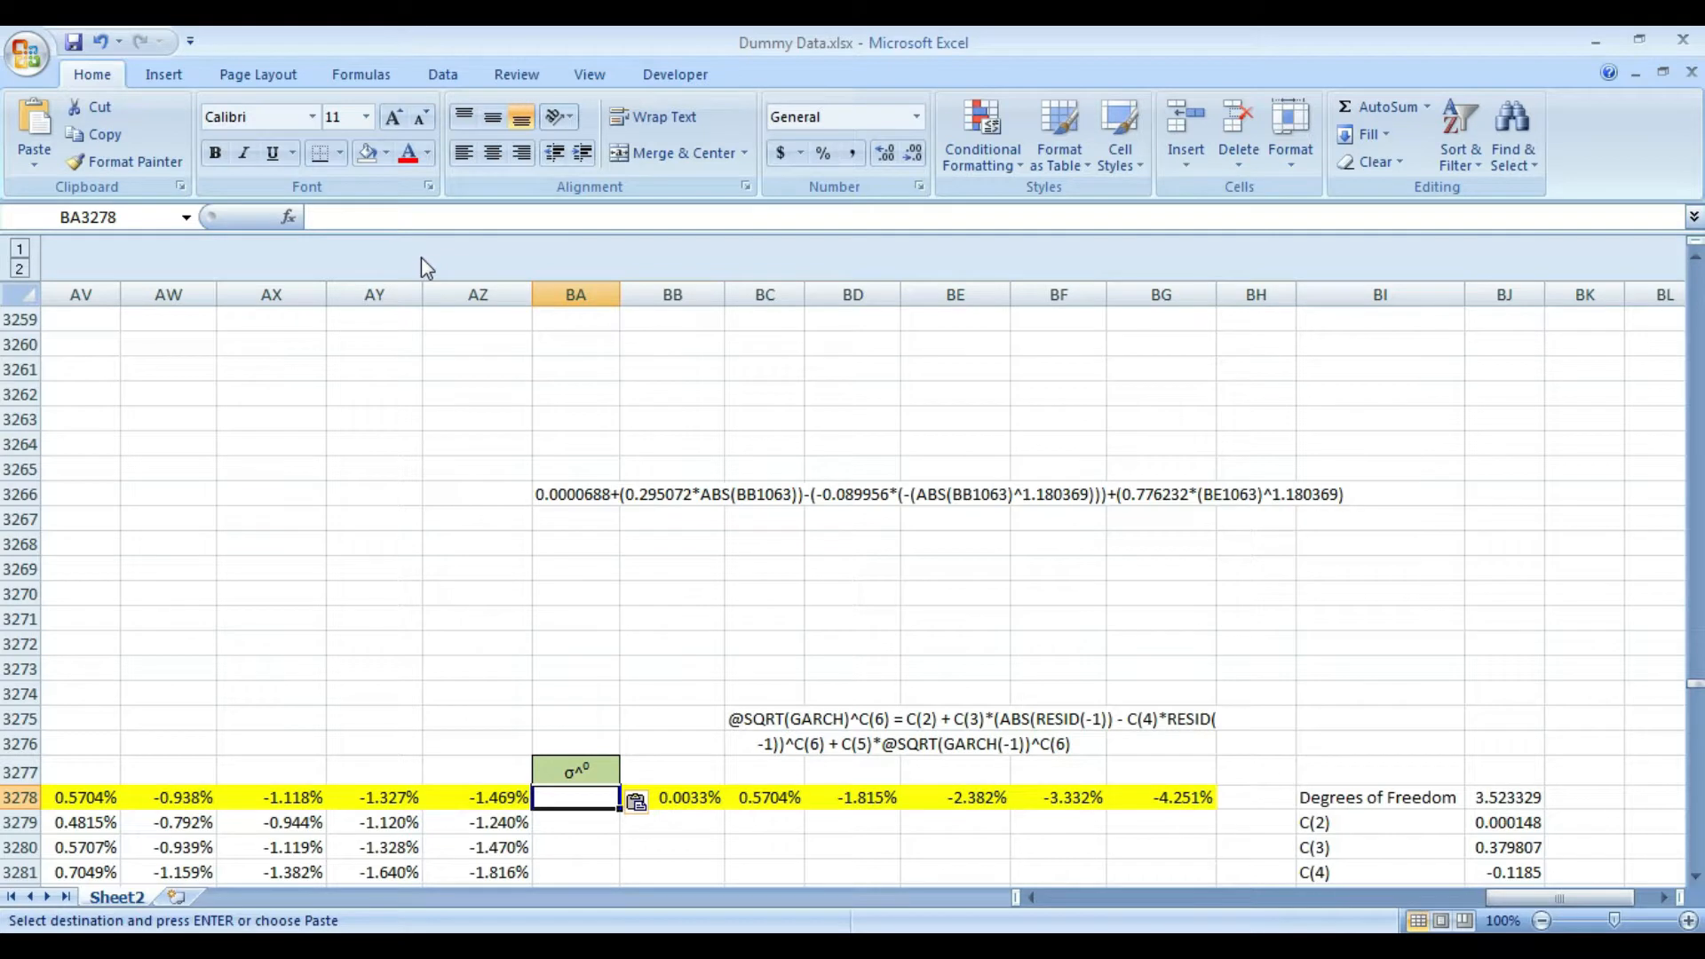
key("Down")
key("Down")
key("Down")
key("Down")
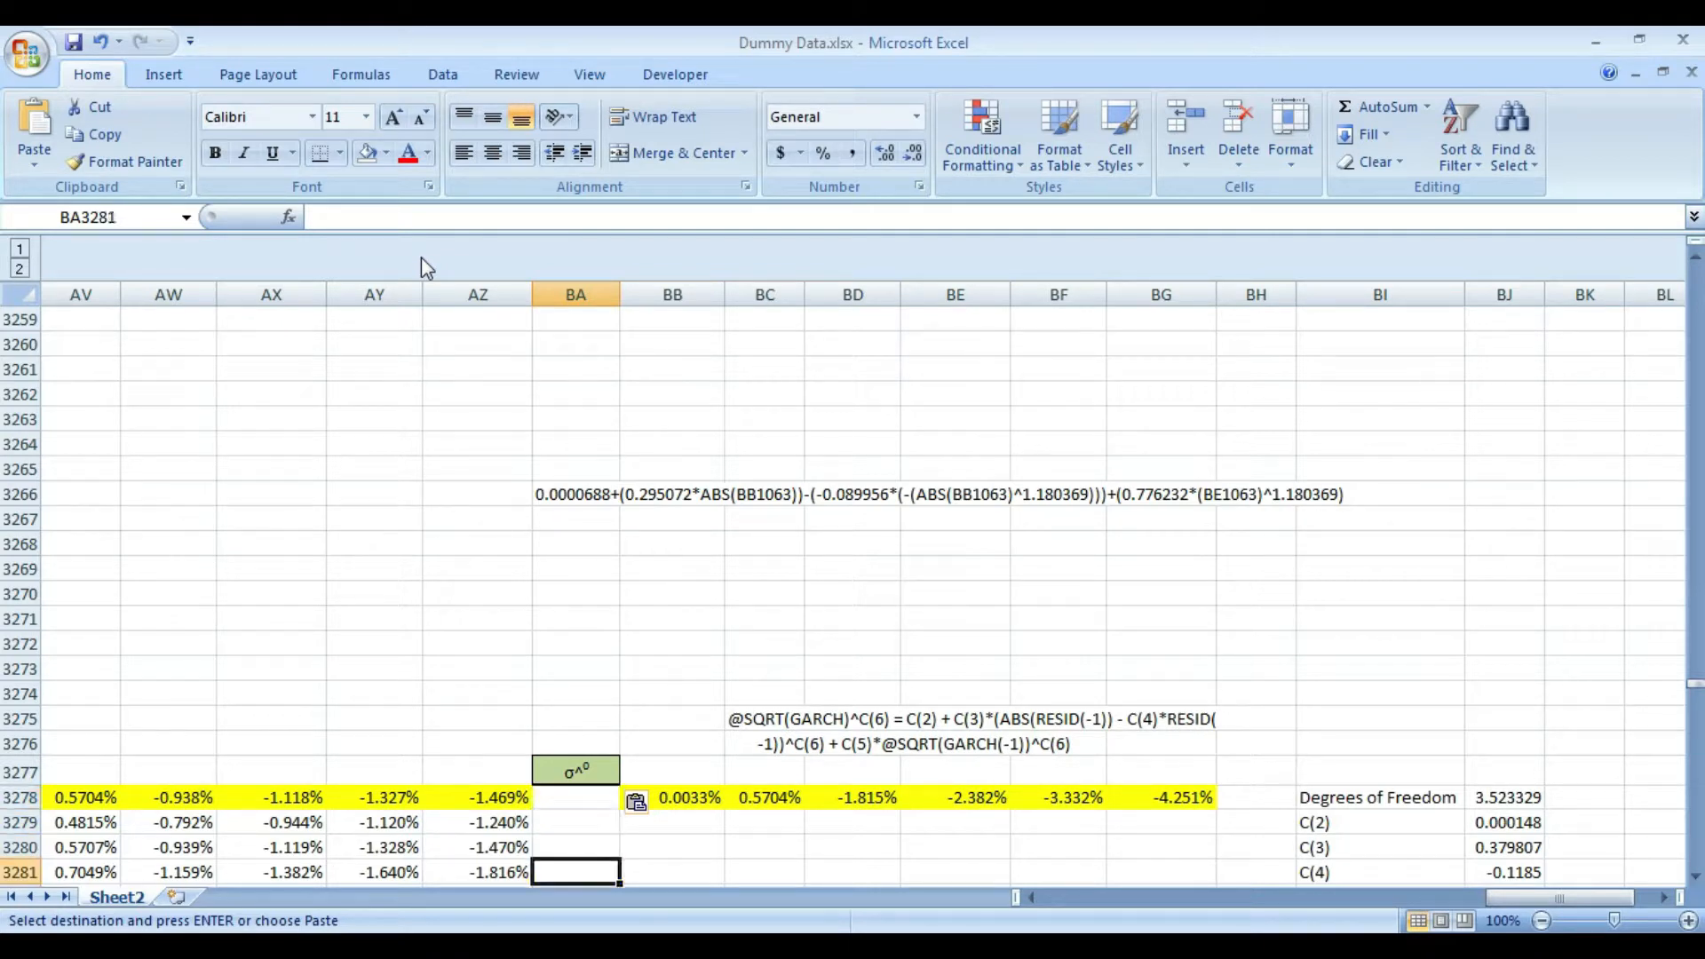
key("Up")
key("Up")
key("Up")
key("Up")
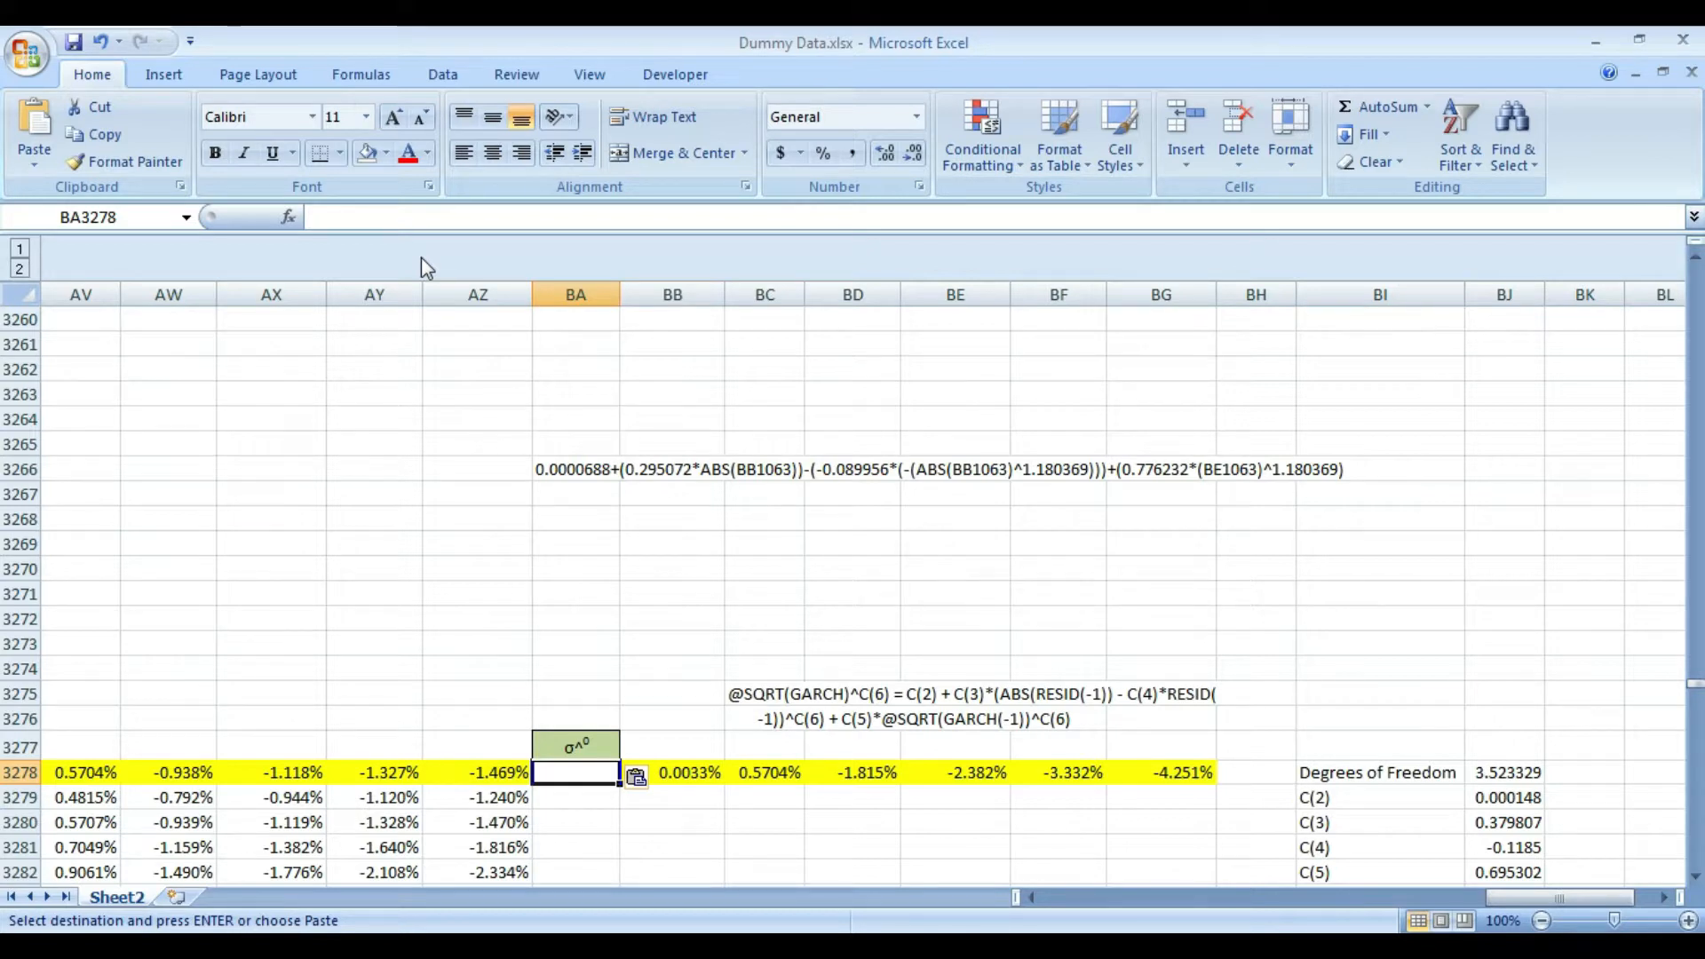
- Copy the C(6) coefficient value from cell BJ3283 as text
key("Right")
key("Right")
key("Right")
key("Right")
key("Right")
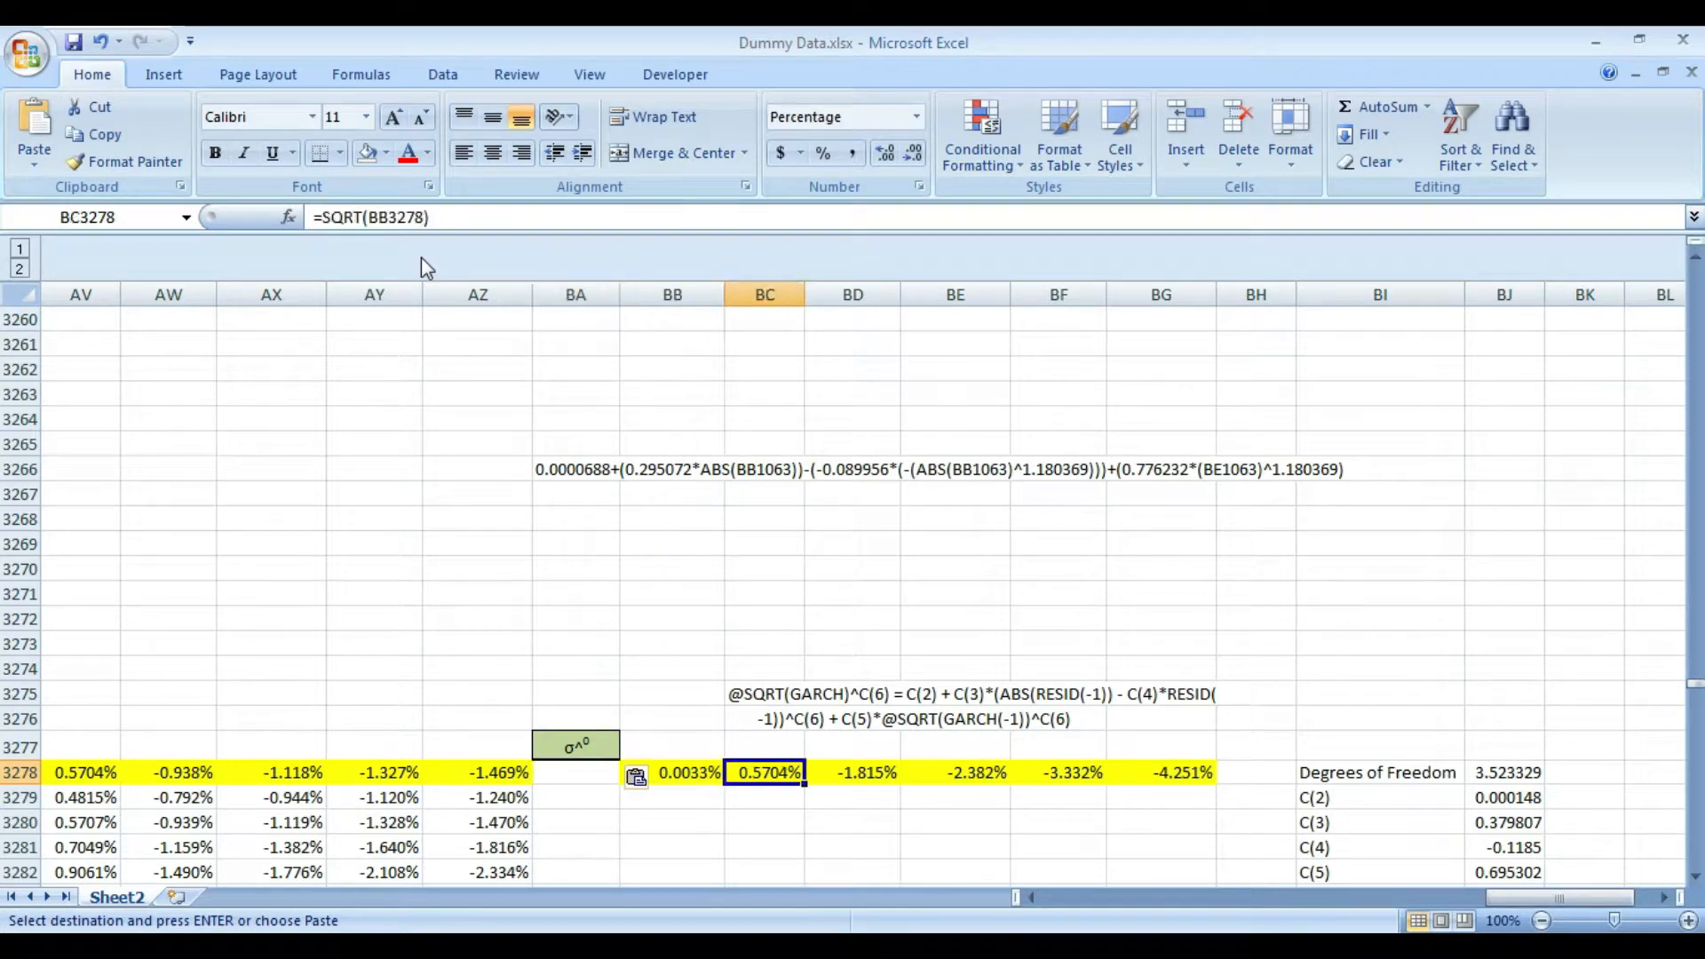
key("Right")
key("Right")
key("Right")
key("Down")
key("Down")
key("Down")
key("Down")
key("Down")
key("Down")
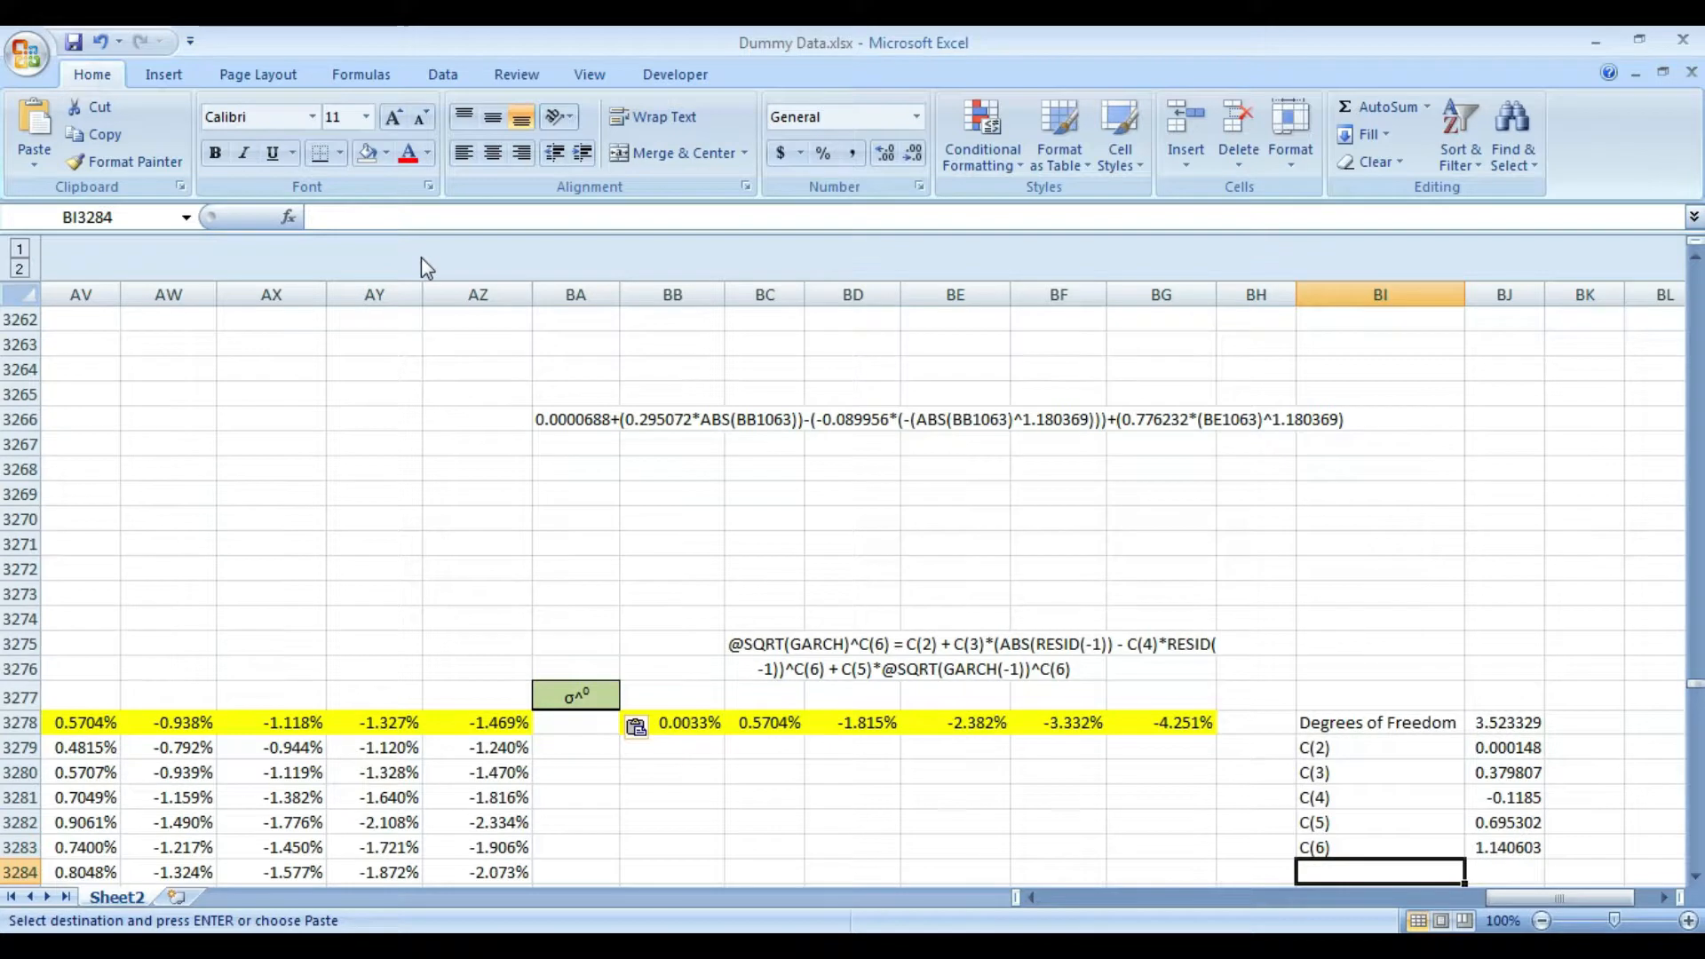
key("Up")
key("Right")
key("F2")
key("shift+Home")
key("ctrl+c")
key("Return")
- Replace the exponent 0 in the σ^0 header in BA3277 with the copied C(6) value, 1.140603
key("Left")
key("Left")
key("Left")
key("Left")
key("Left")
key("Left")
key("Left")
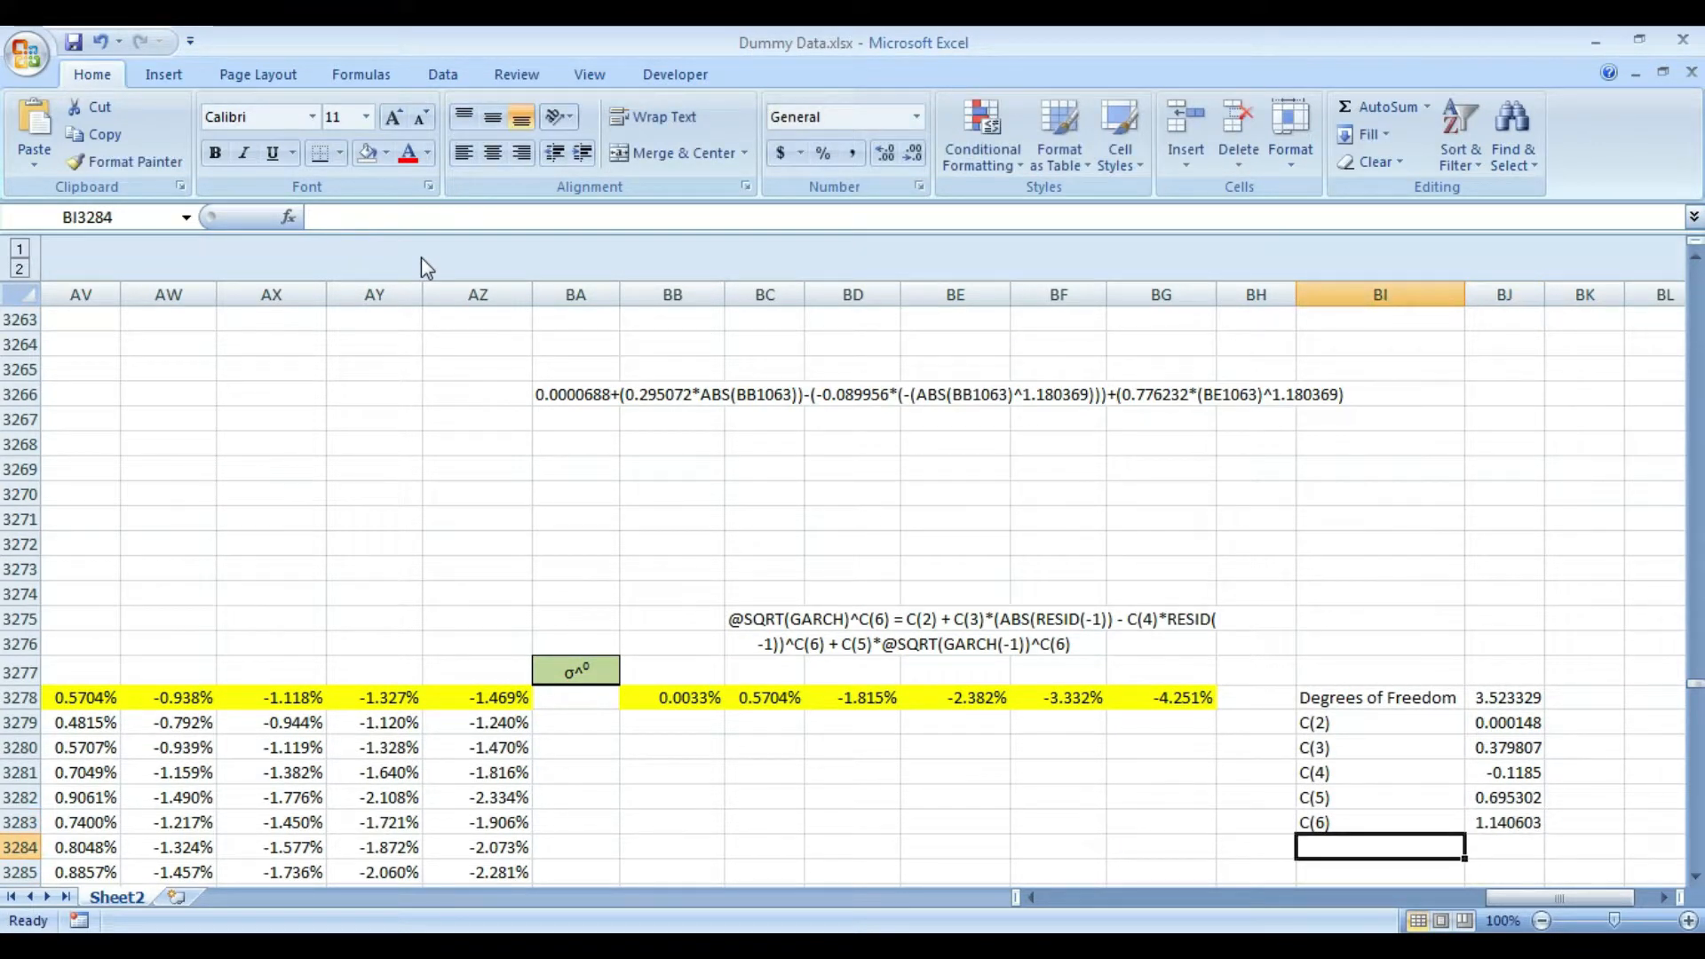
key("Up")
key("Up")
key("Up")
key("Up")
key("Up")
key("Up")
key("Left")
key("Up")
key("Left")
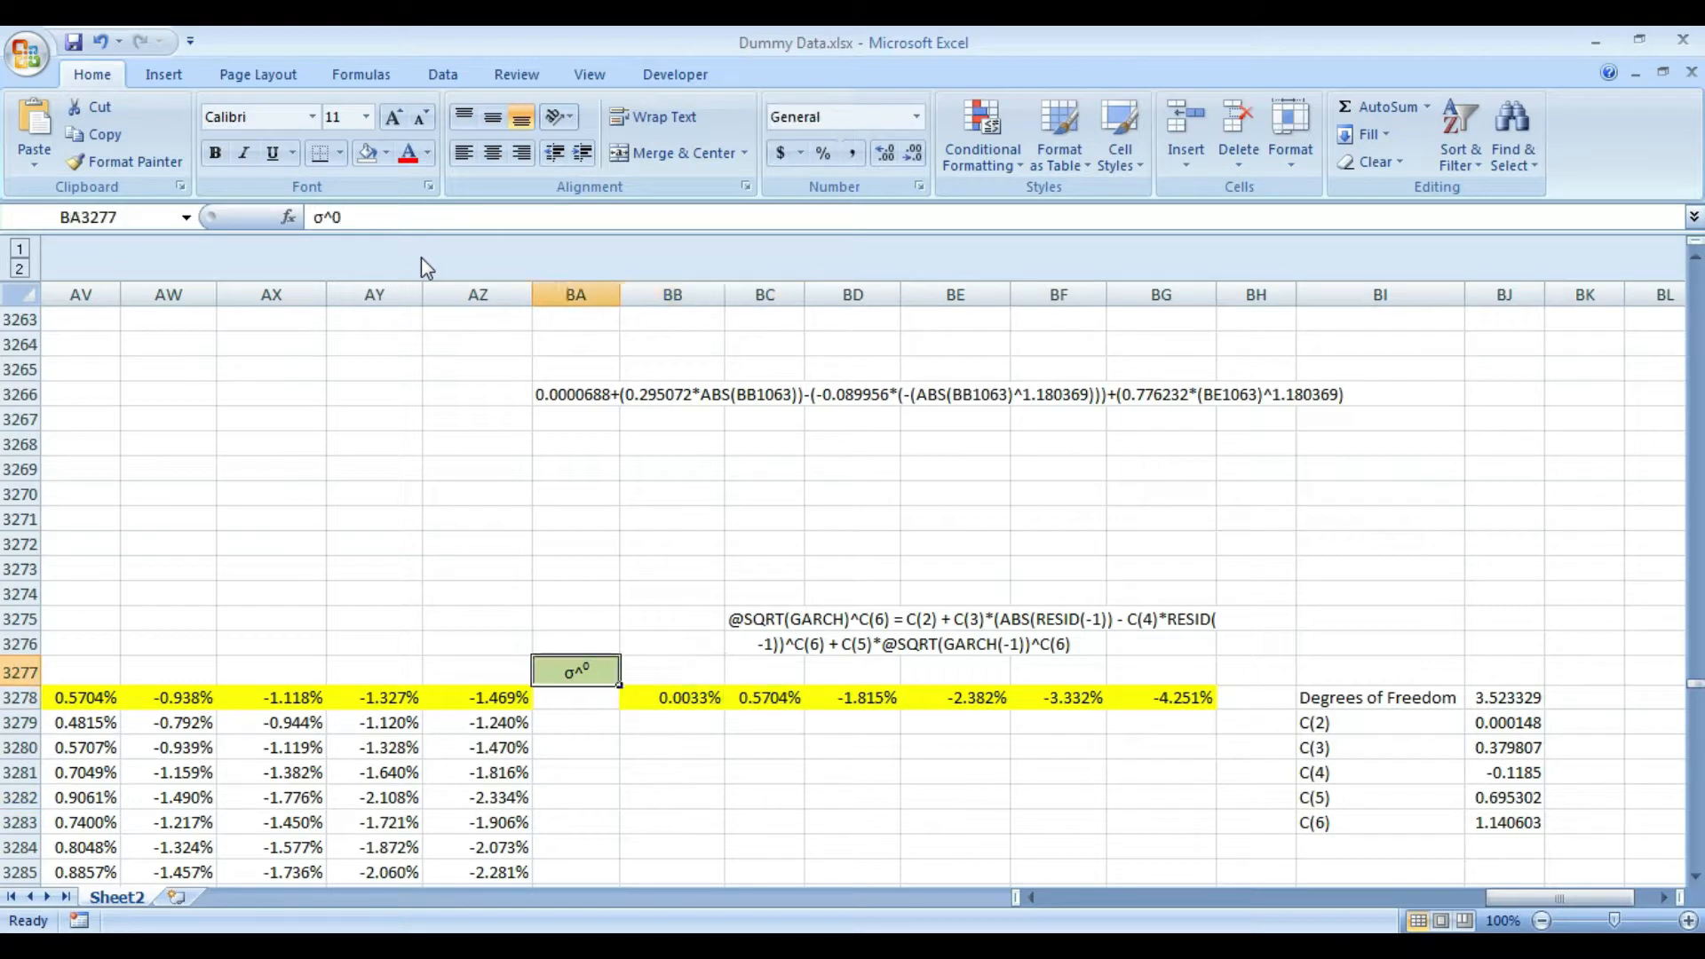
key("F2")
key("shift+Left")
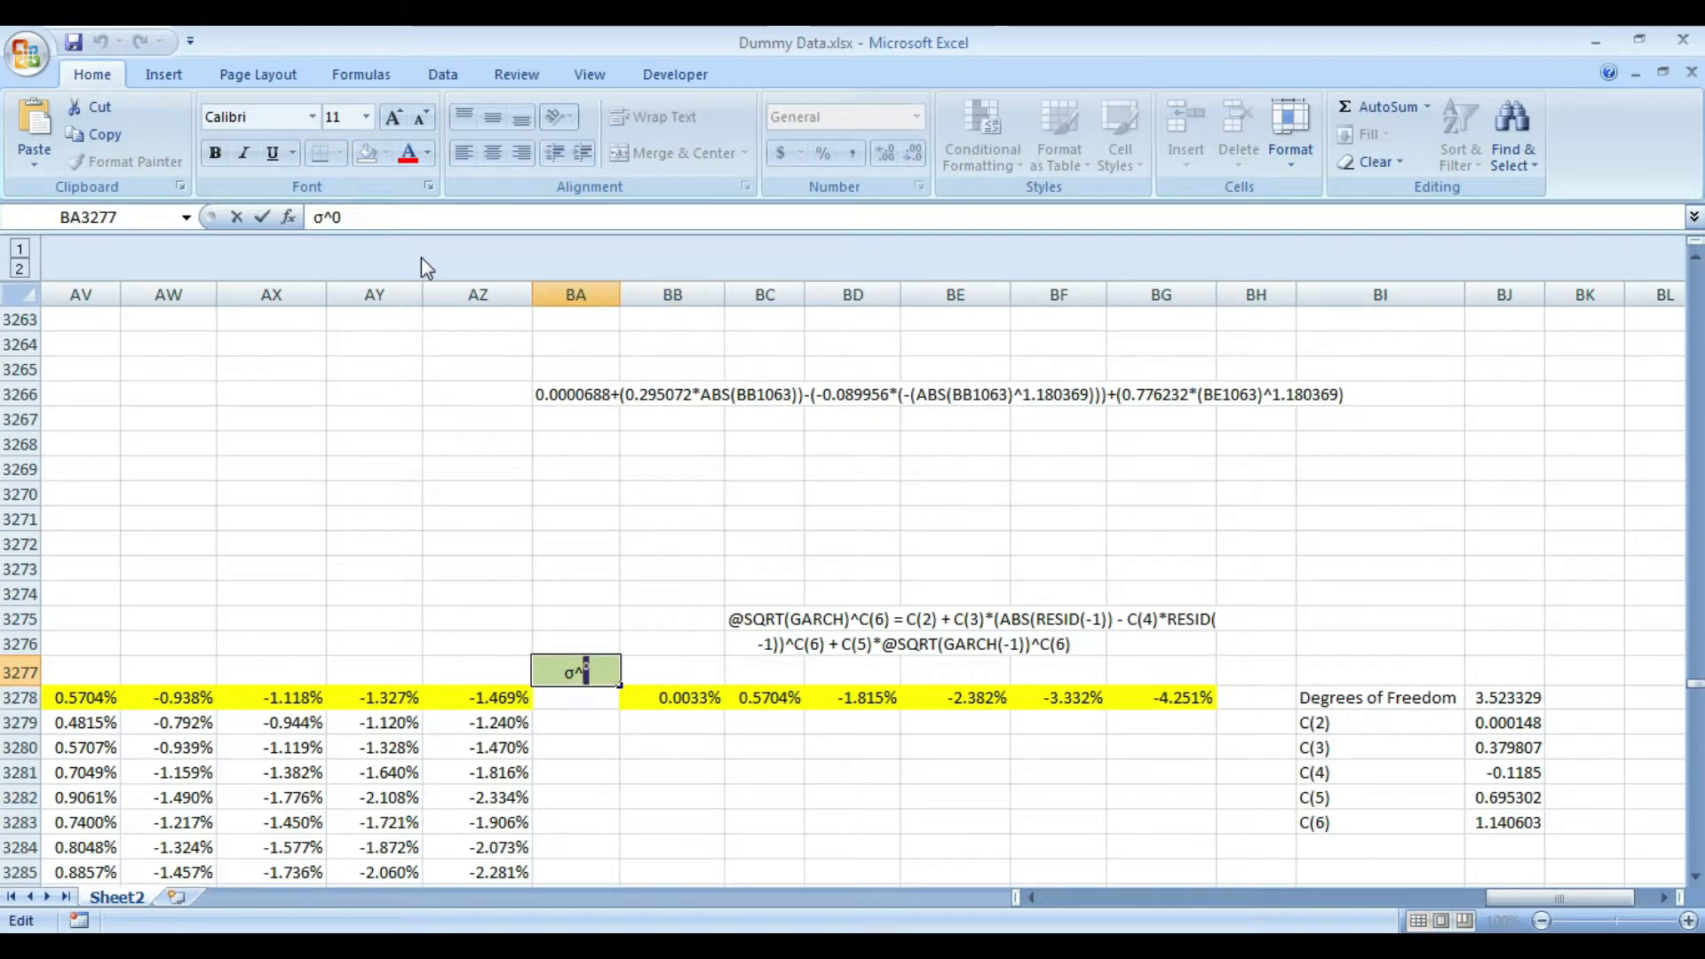
key("ctrl+v")
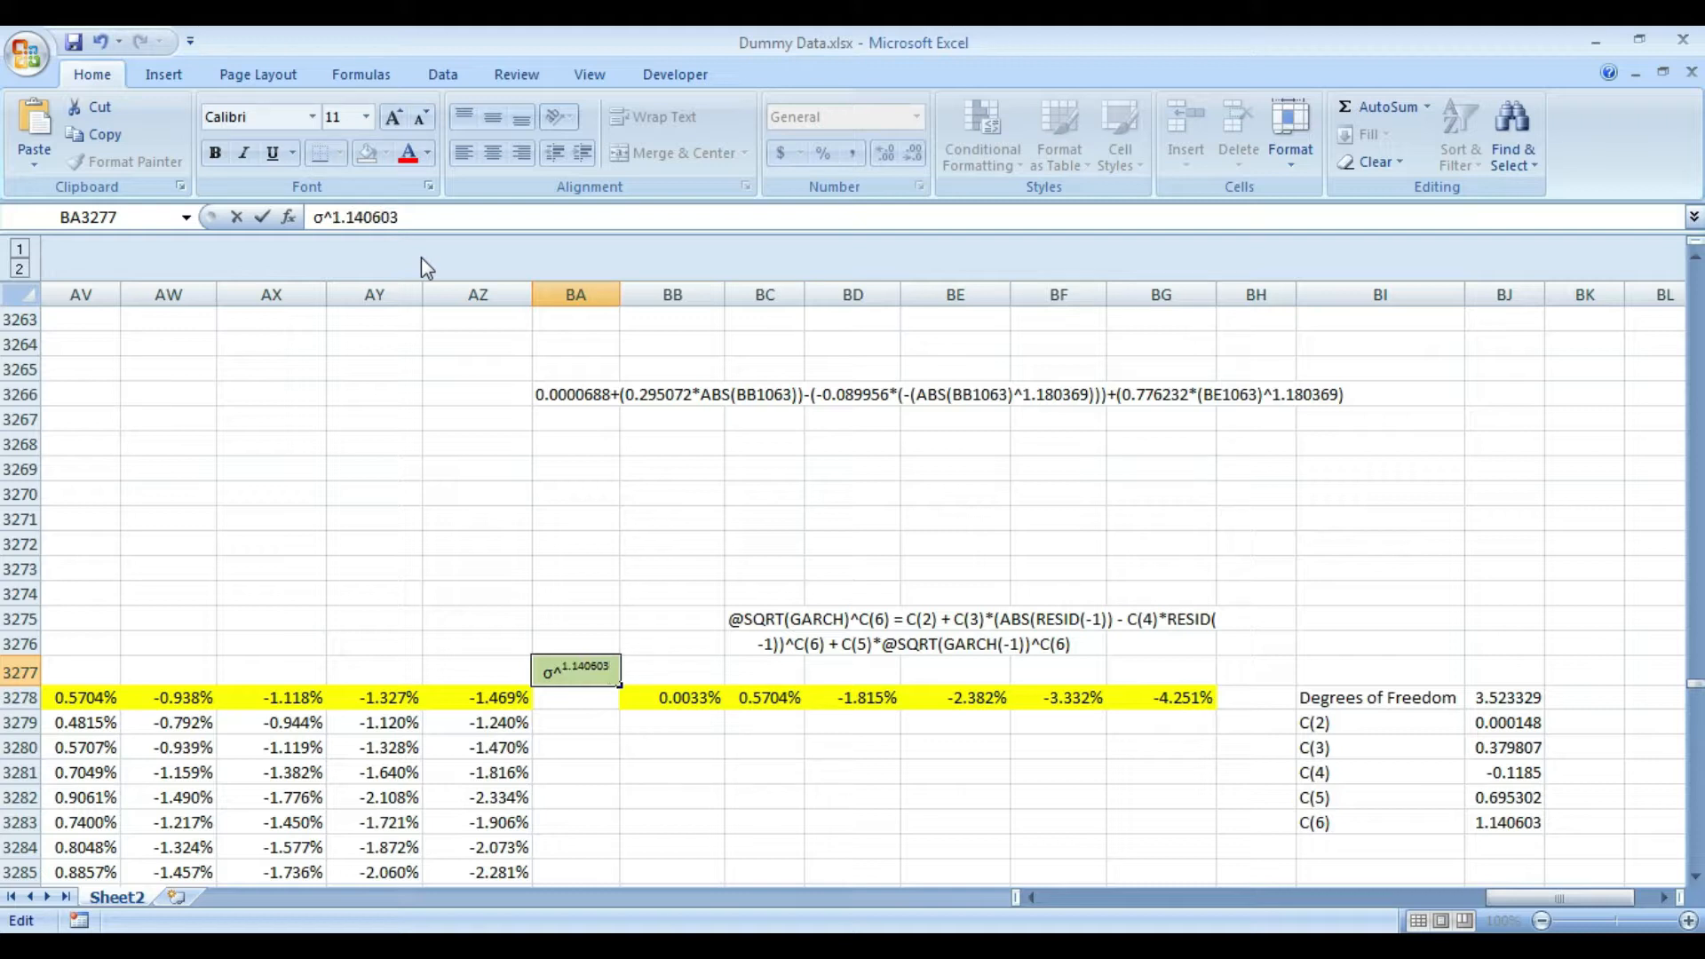
key("Return")
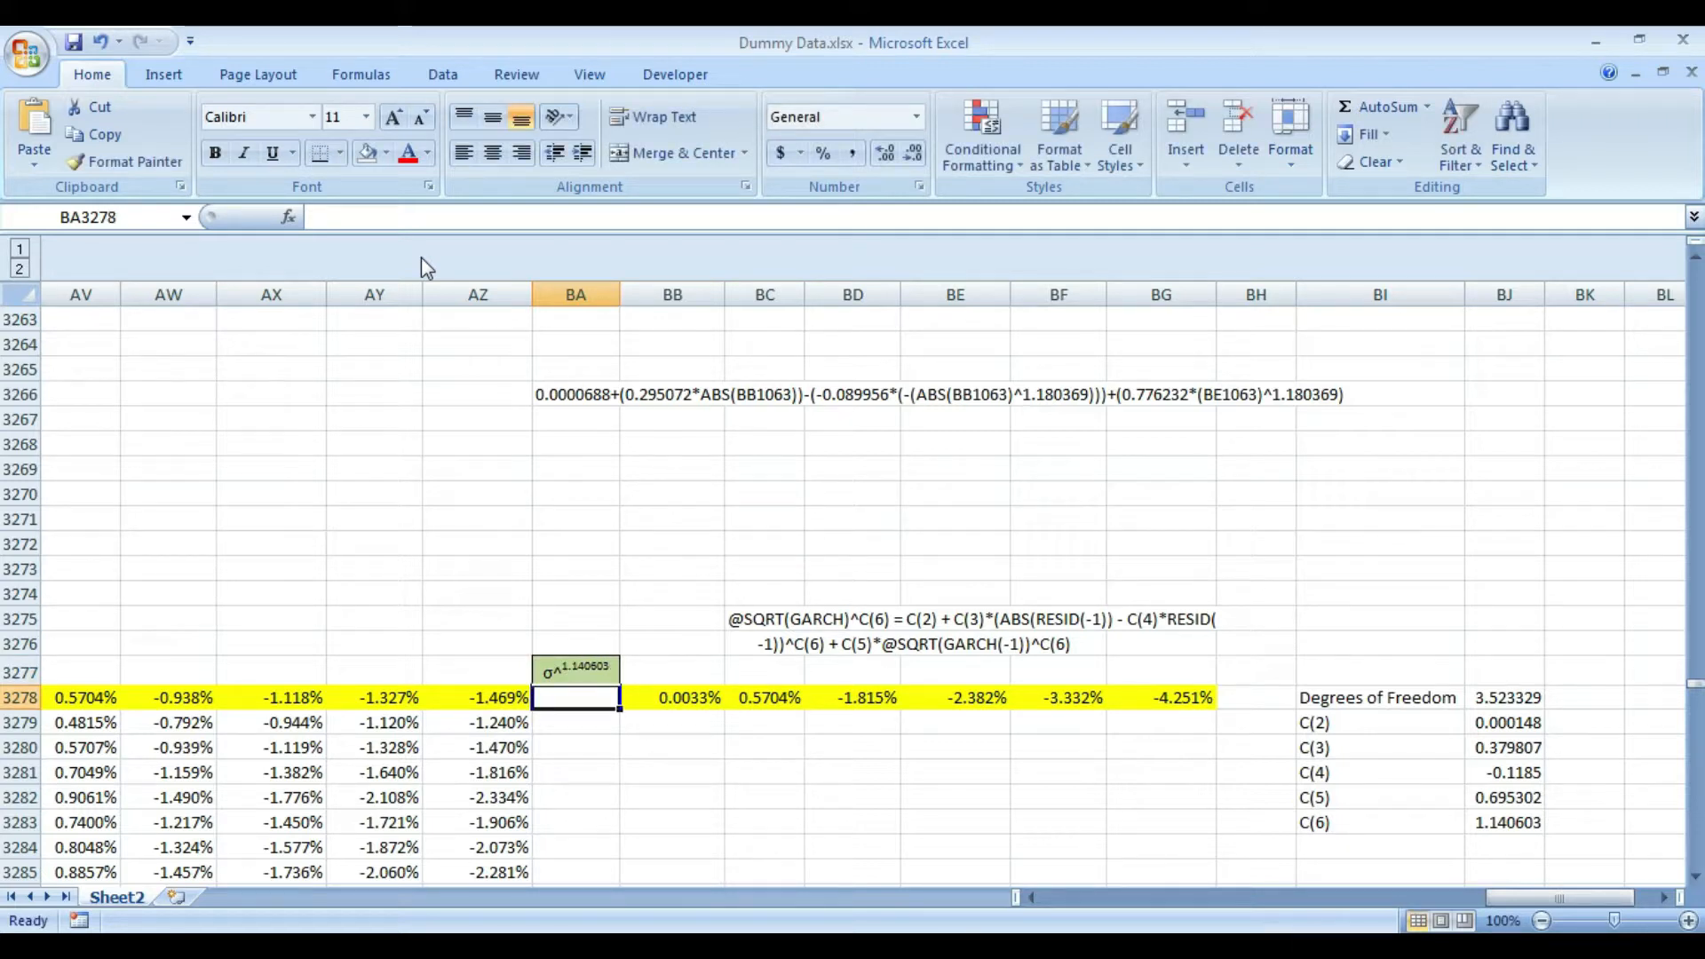
- Copy the C(2) coefficient from BJ3279 into BA3279, beneath the highlighted row
key("Down")
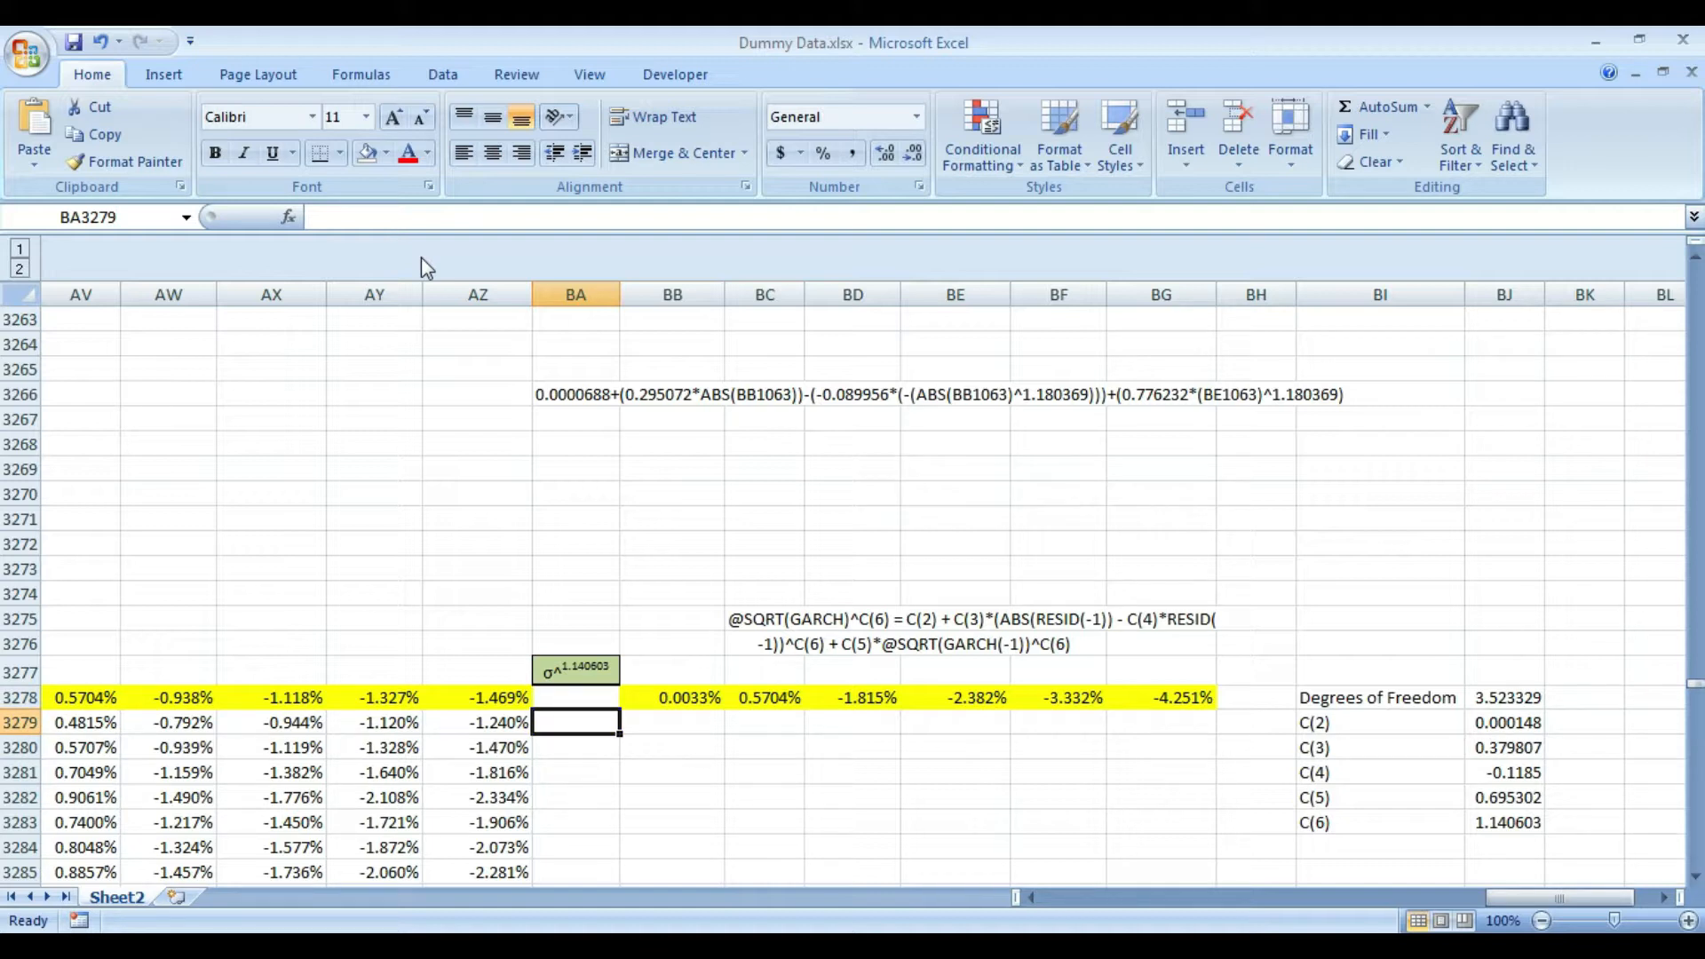
key("Right")
key("Right")
key("Right")
key("Right")
key("Right")
key("Right")
key("Right")
key("Right")
key("Right")
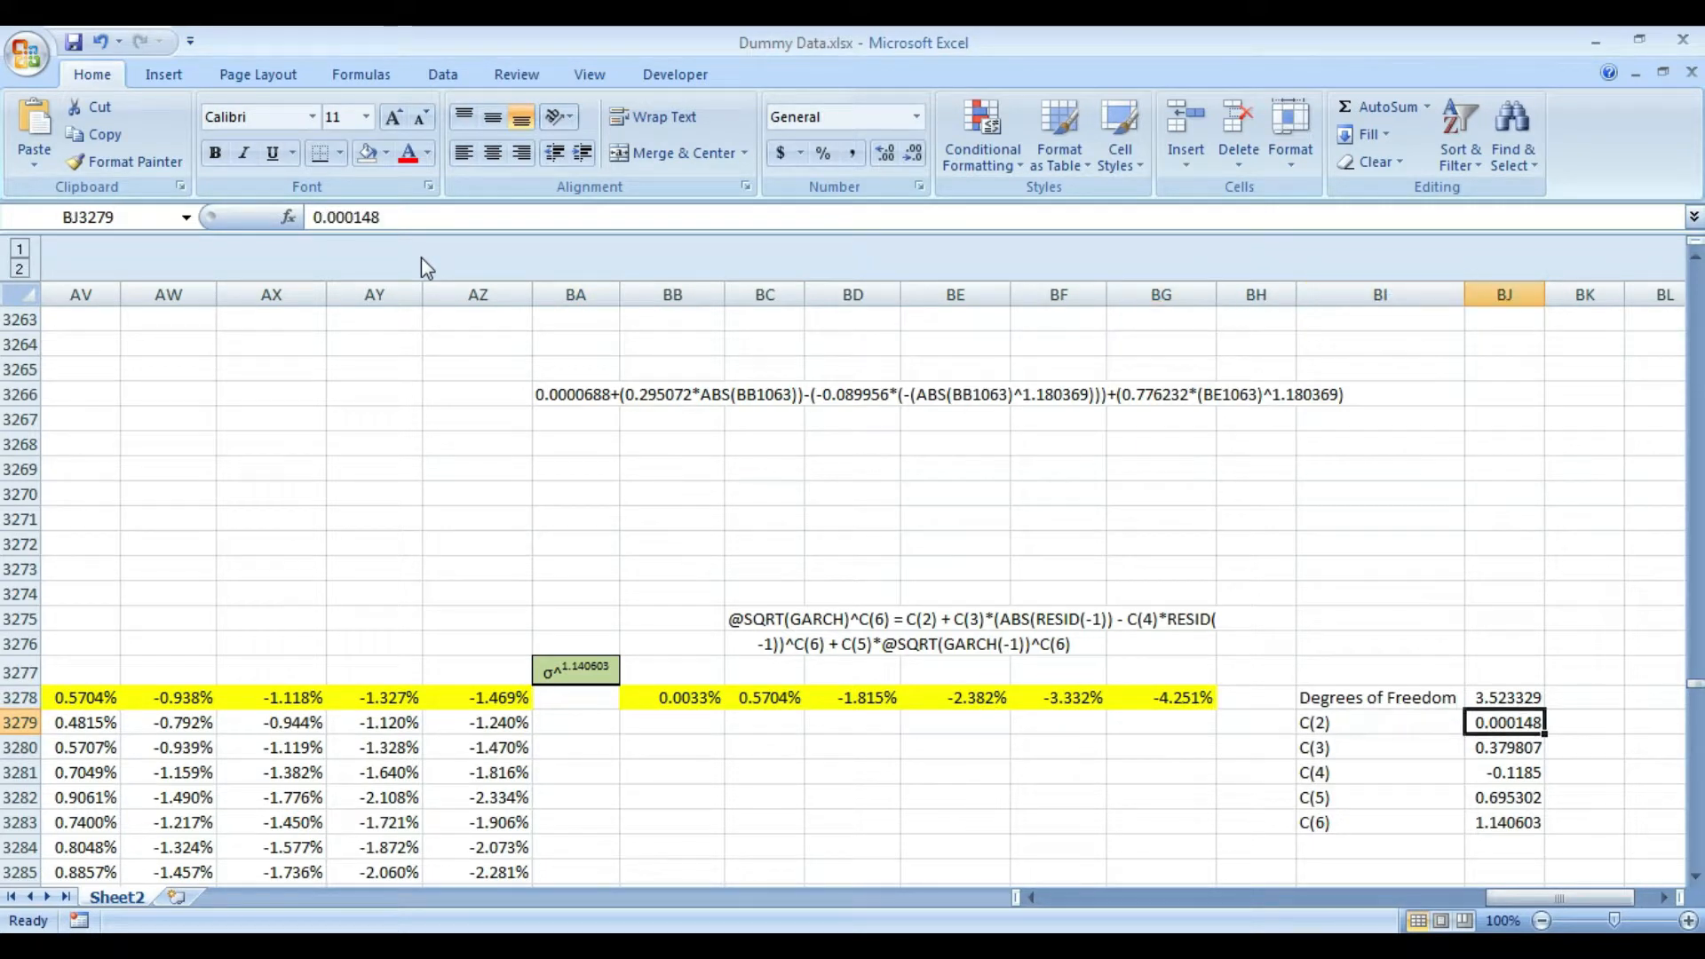
key("ctrl+c")
key("Left")
key("Left")
key("Left")
key("Left")
key("Left")
key("Left")
key("Left")
key("Left")
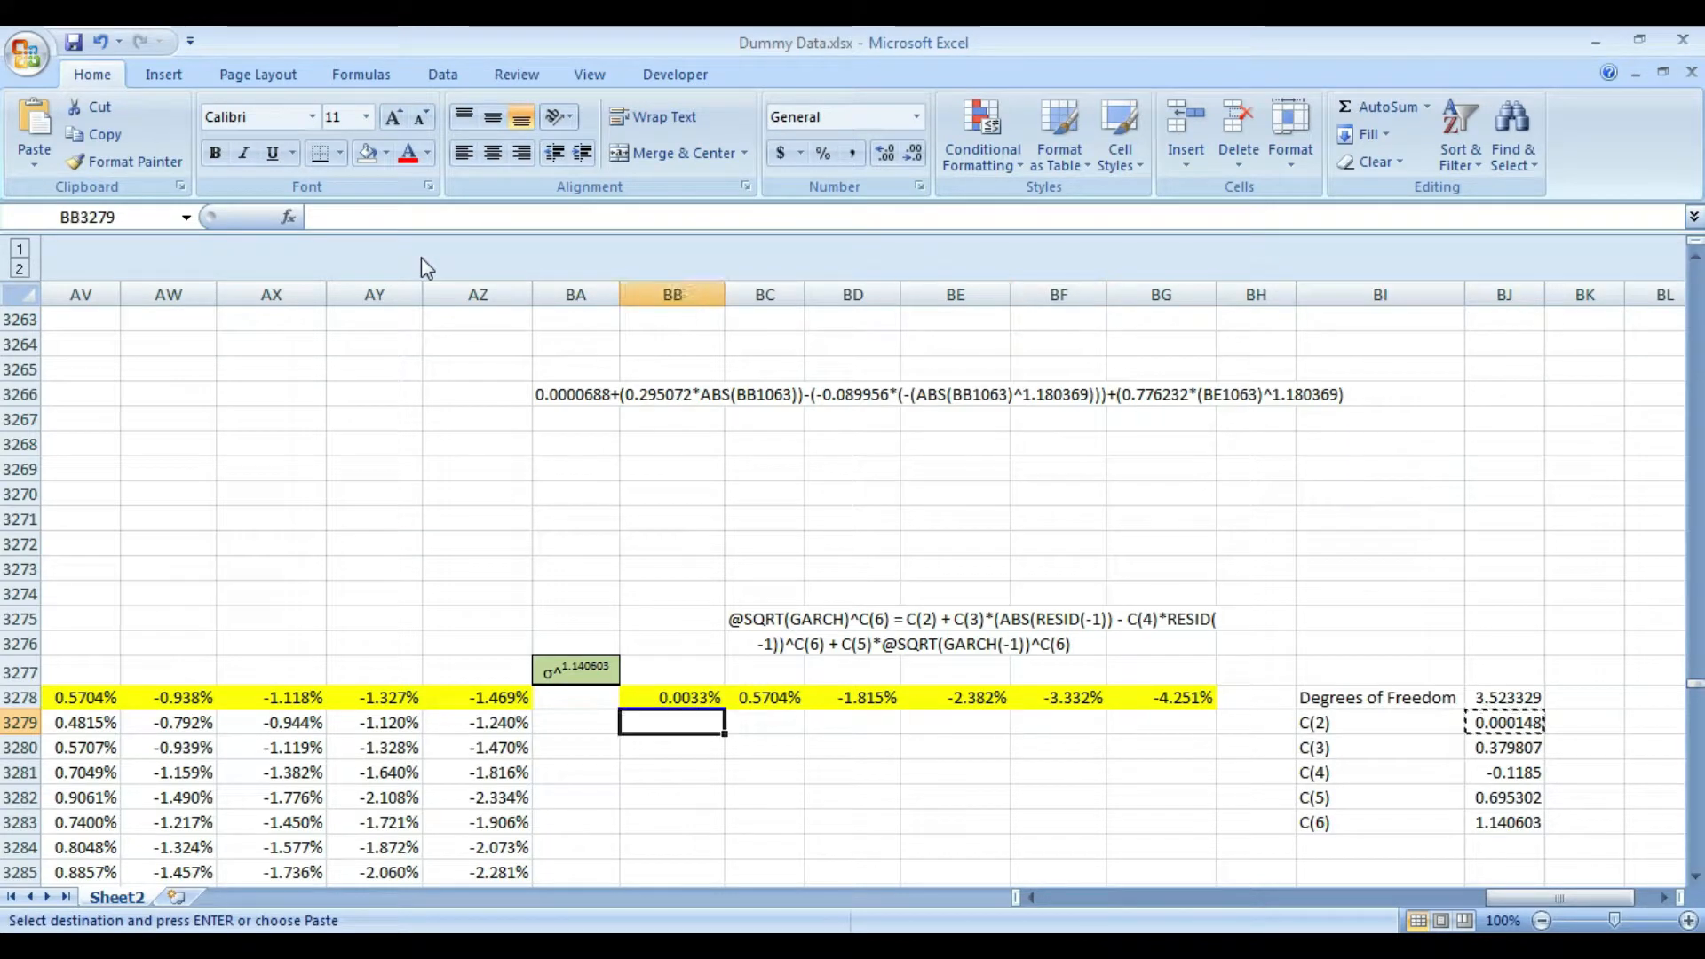
key("Left")
key("ctrl+v")
- Turn the pasted coefficient in BA3279 into the formula =0.000148
key("F2")
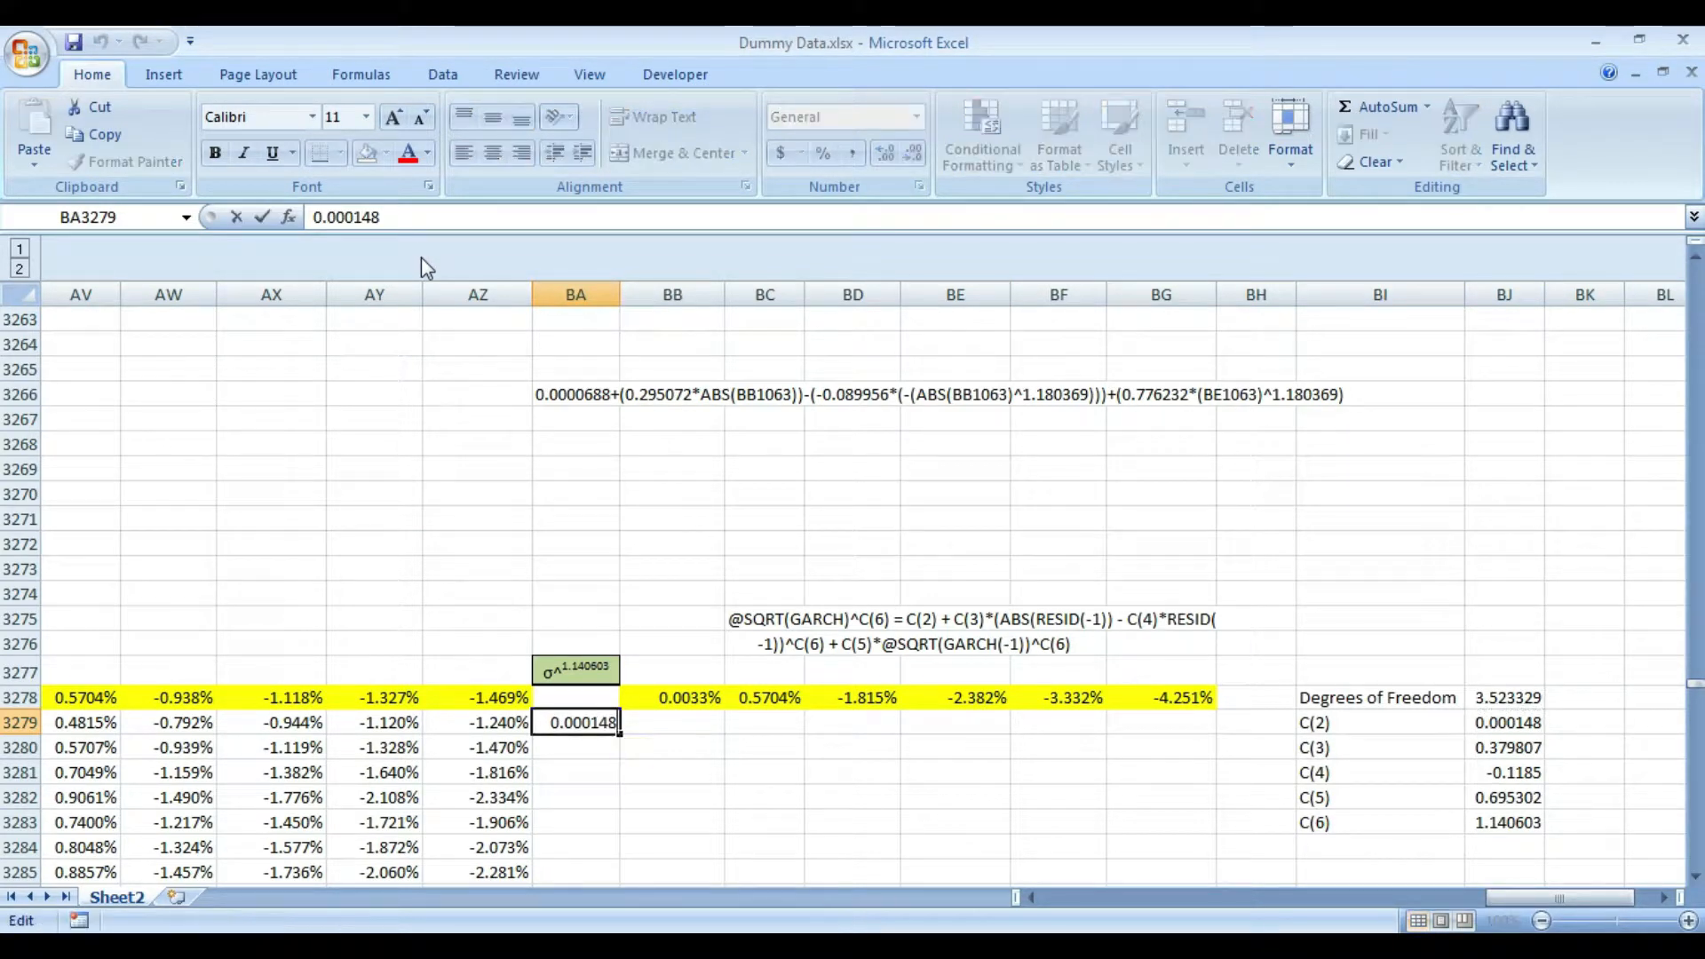
type("=")
key("Return")
key("Up")
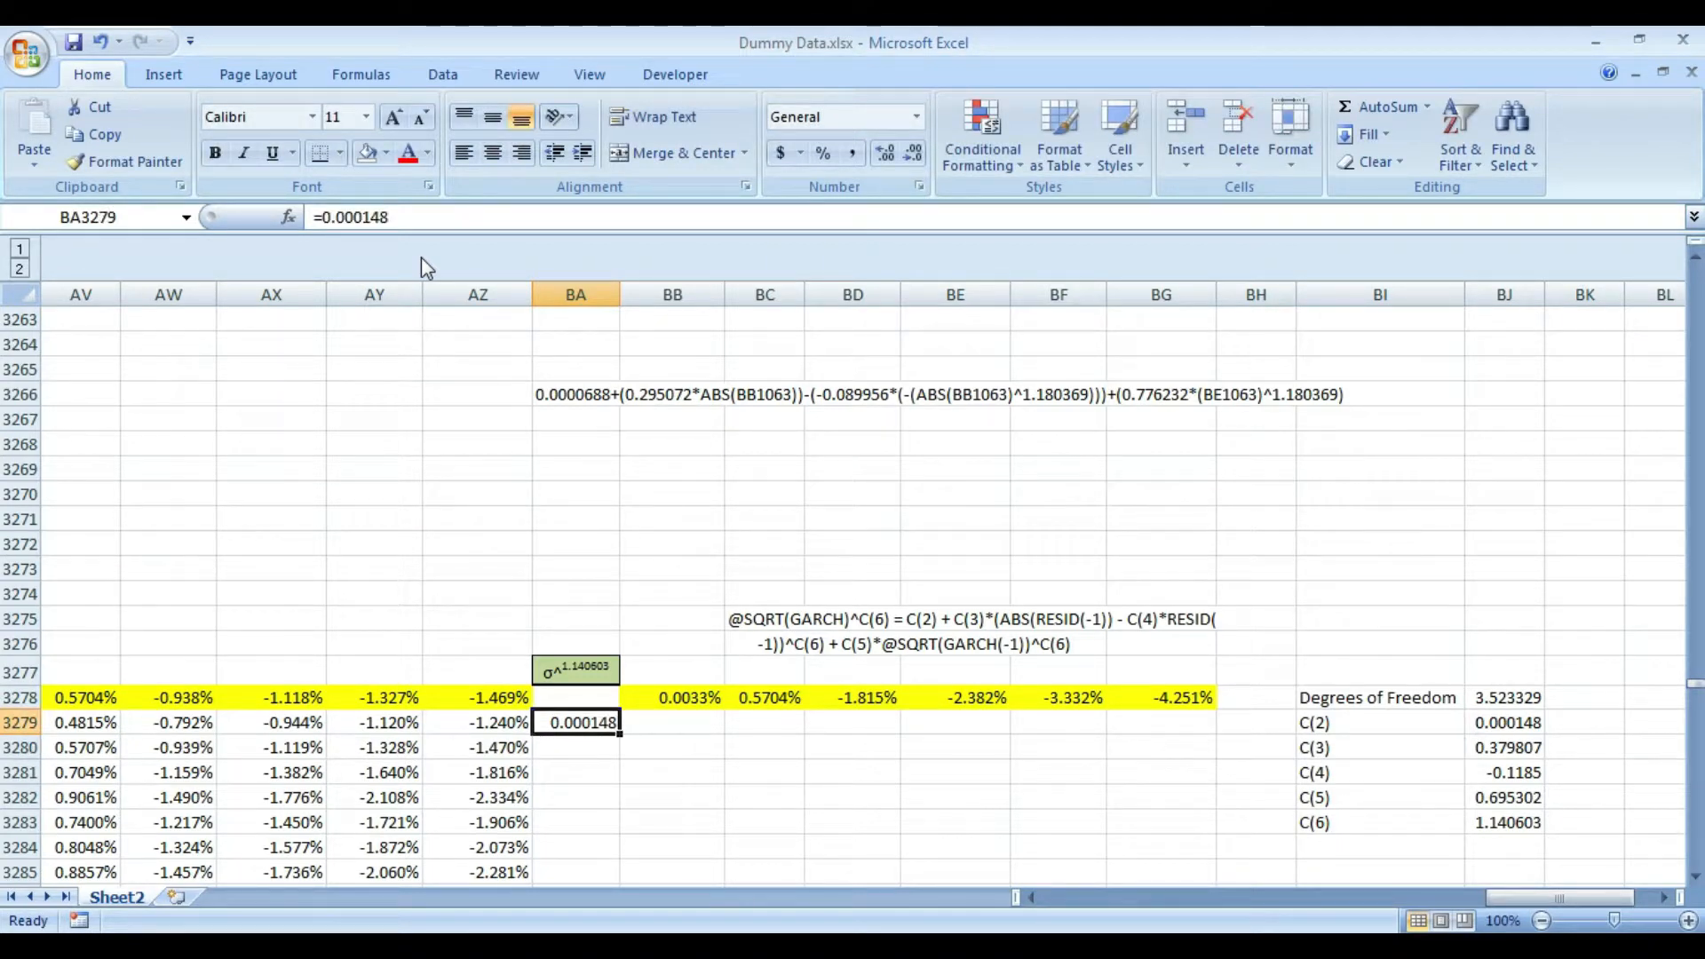
- Copy the C(3) coefficient value from cell BJ3280 as text
key("Right")
key("Right")
key("Right")
key("Right")
key("Right")
key("Right")
key("Right")
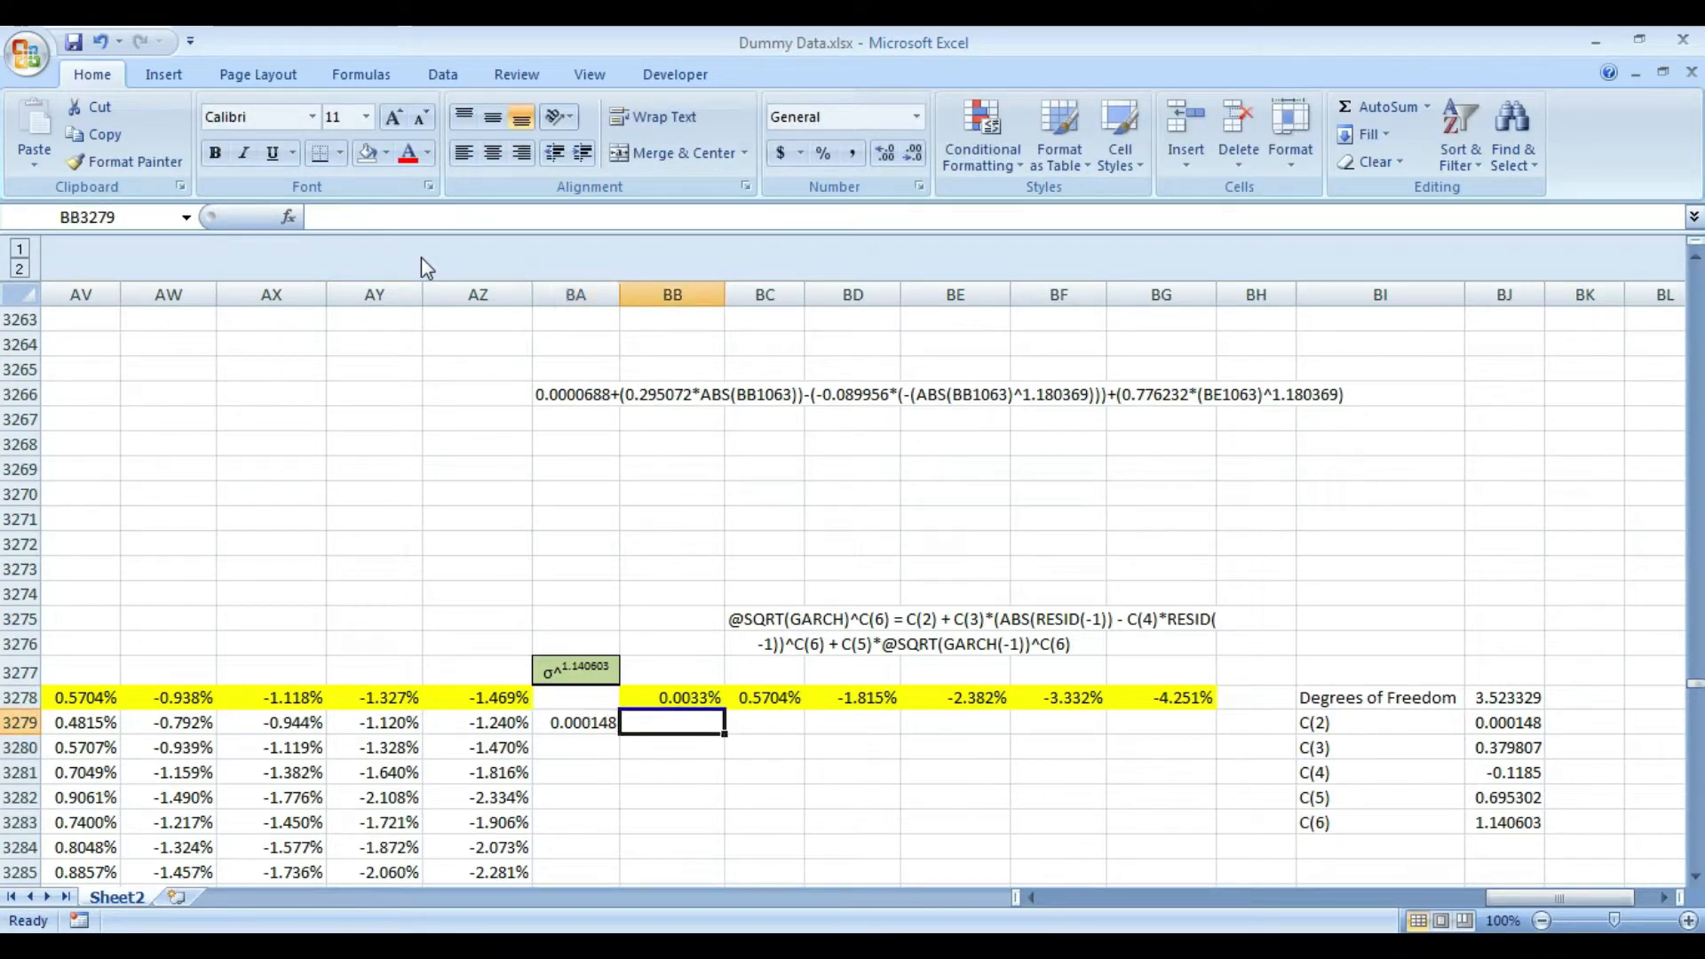
key("Right")
key("Right")
key("Down")
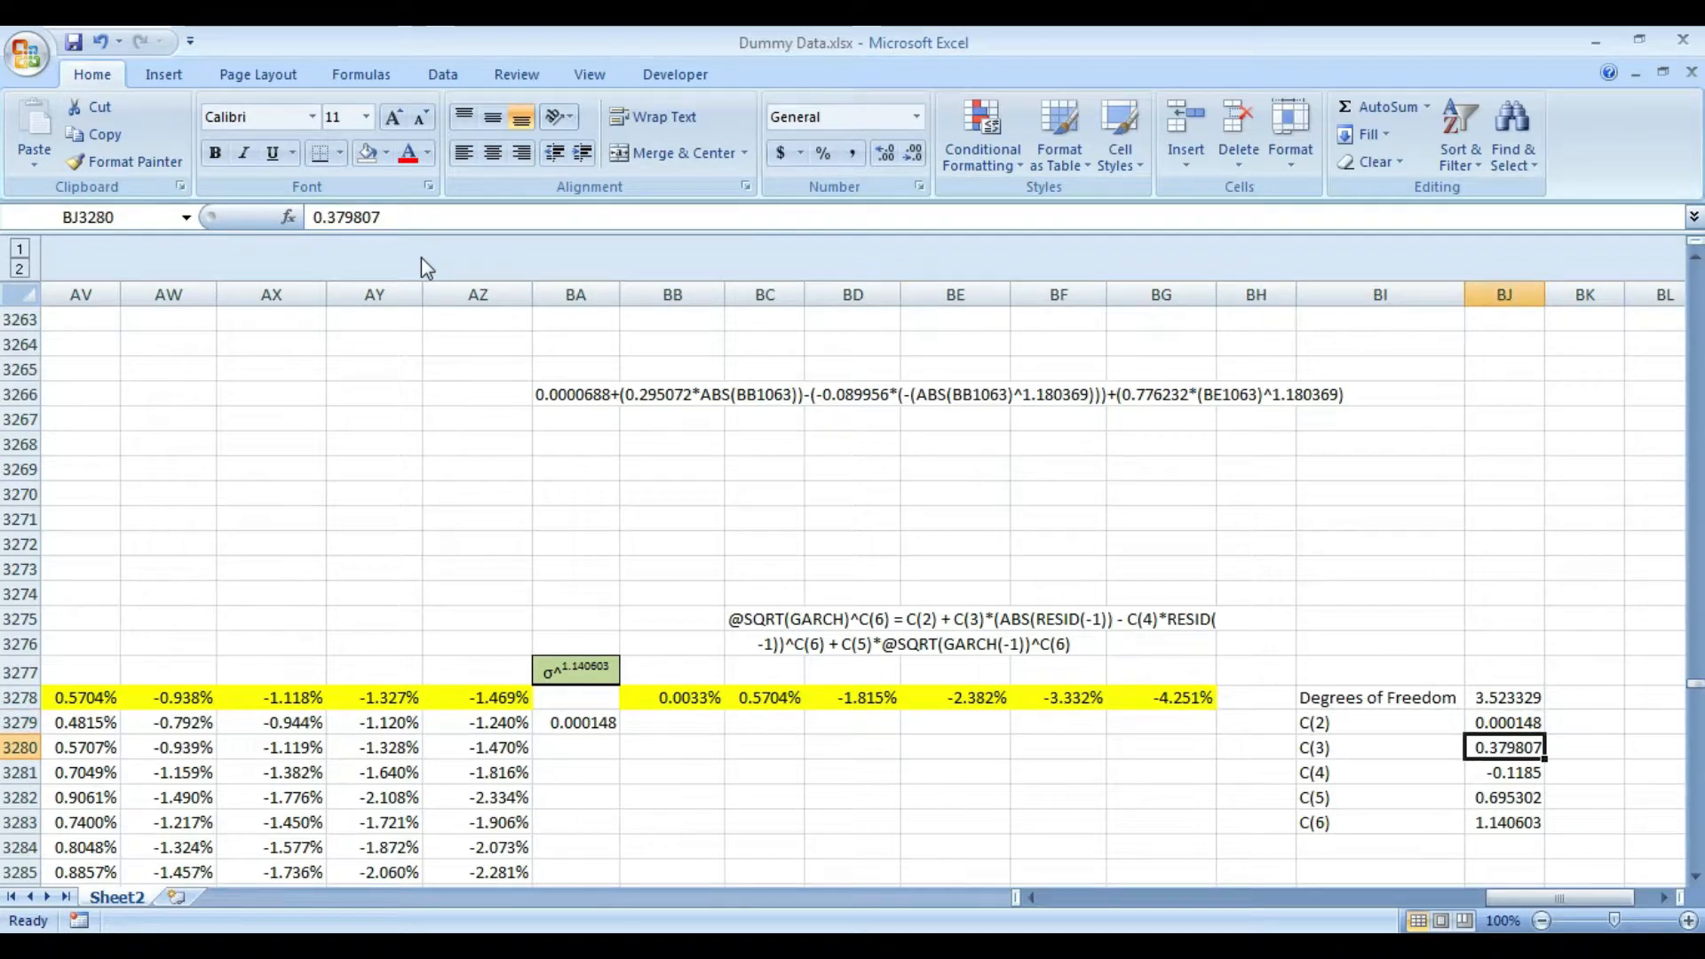
key("F2")
key("shift+Home")
key("ctrl+c")
key("Return")
- Extend the BA3279 formula with the copied C(3) value and an open absolute-value function, +(0.379807*ABS(
key("Left")
key("Left")
key("Left")
key("Left")
key("Left")
key("Left")
key("Left")
key("Left")
key("Left")
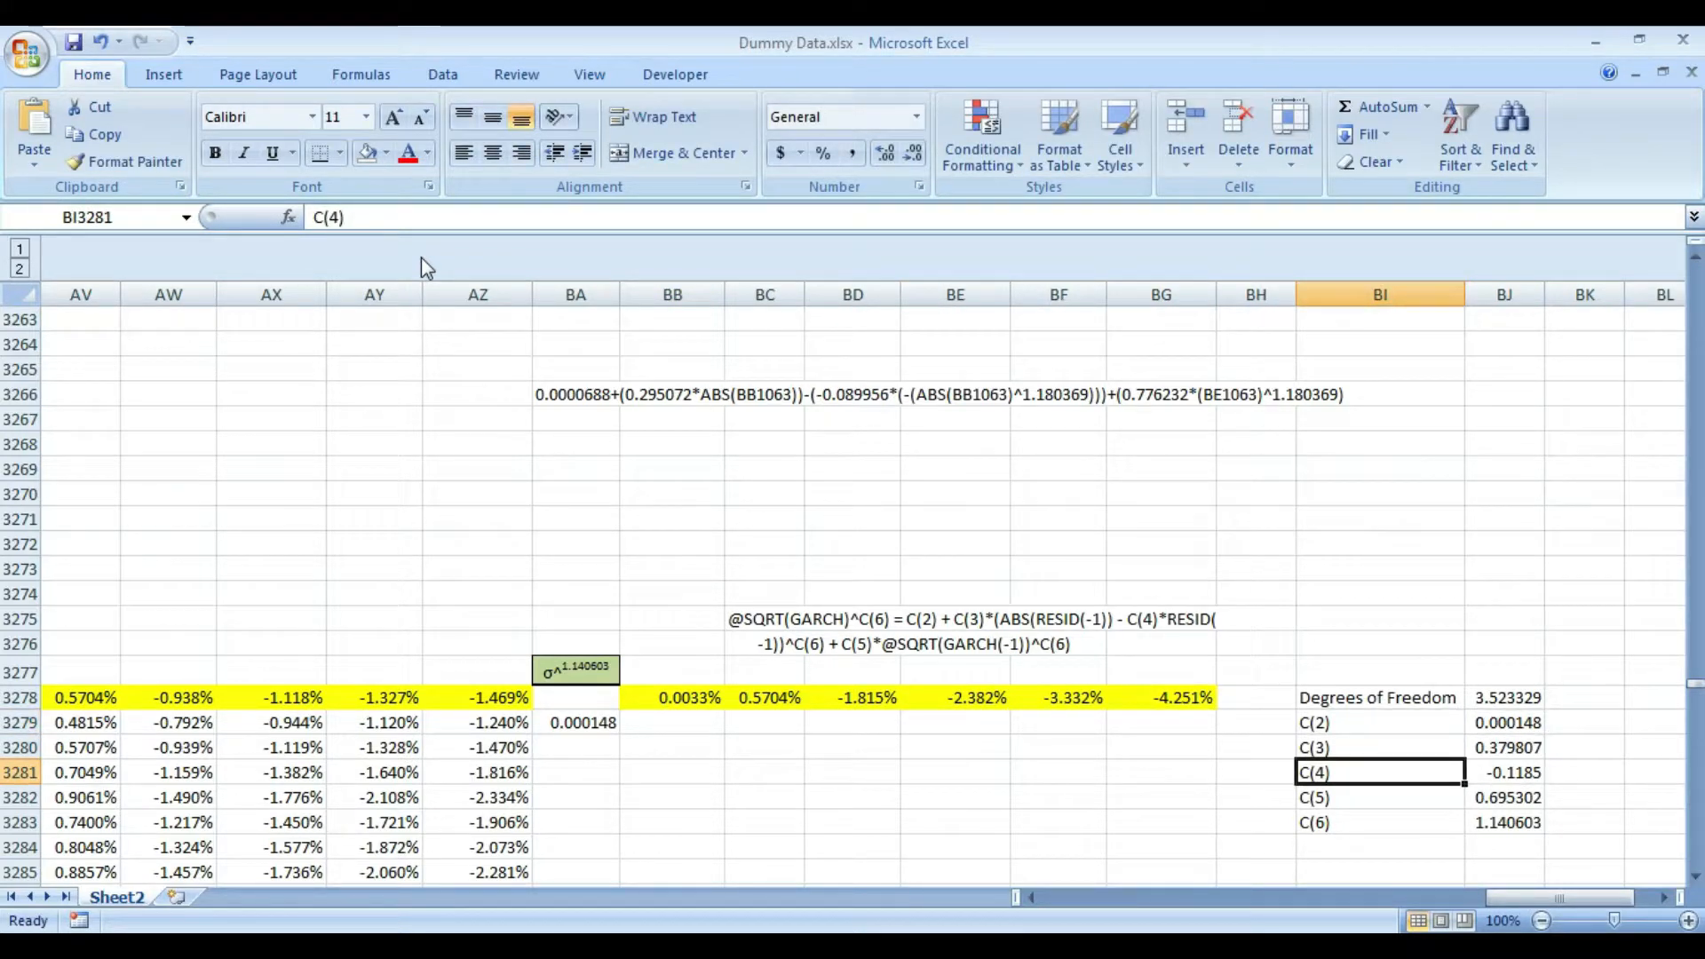
key("Up")
key("Up")
key("F2")
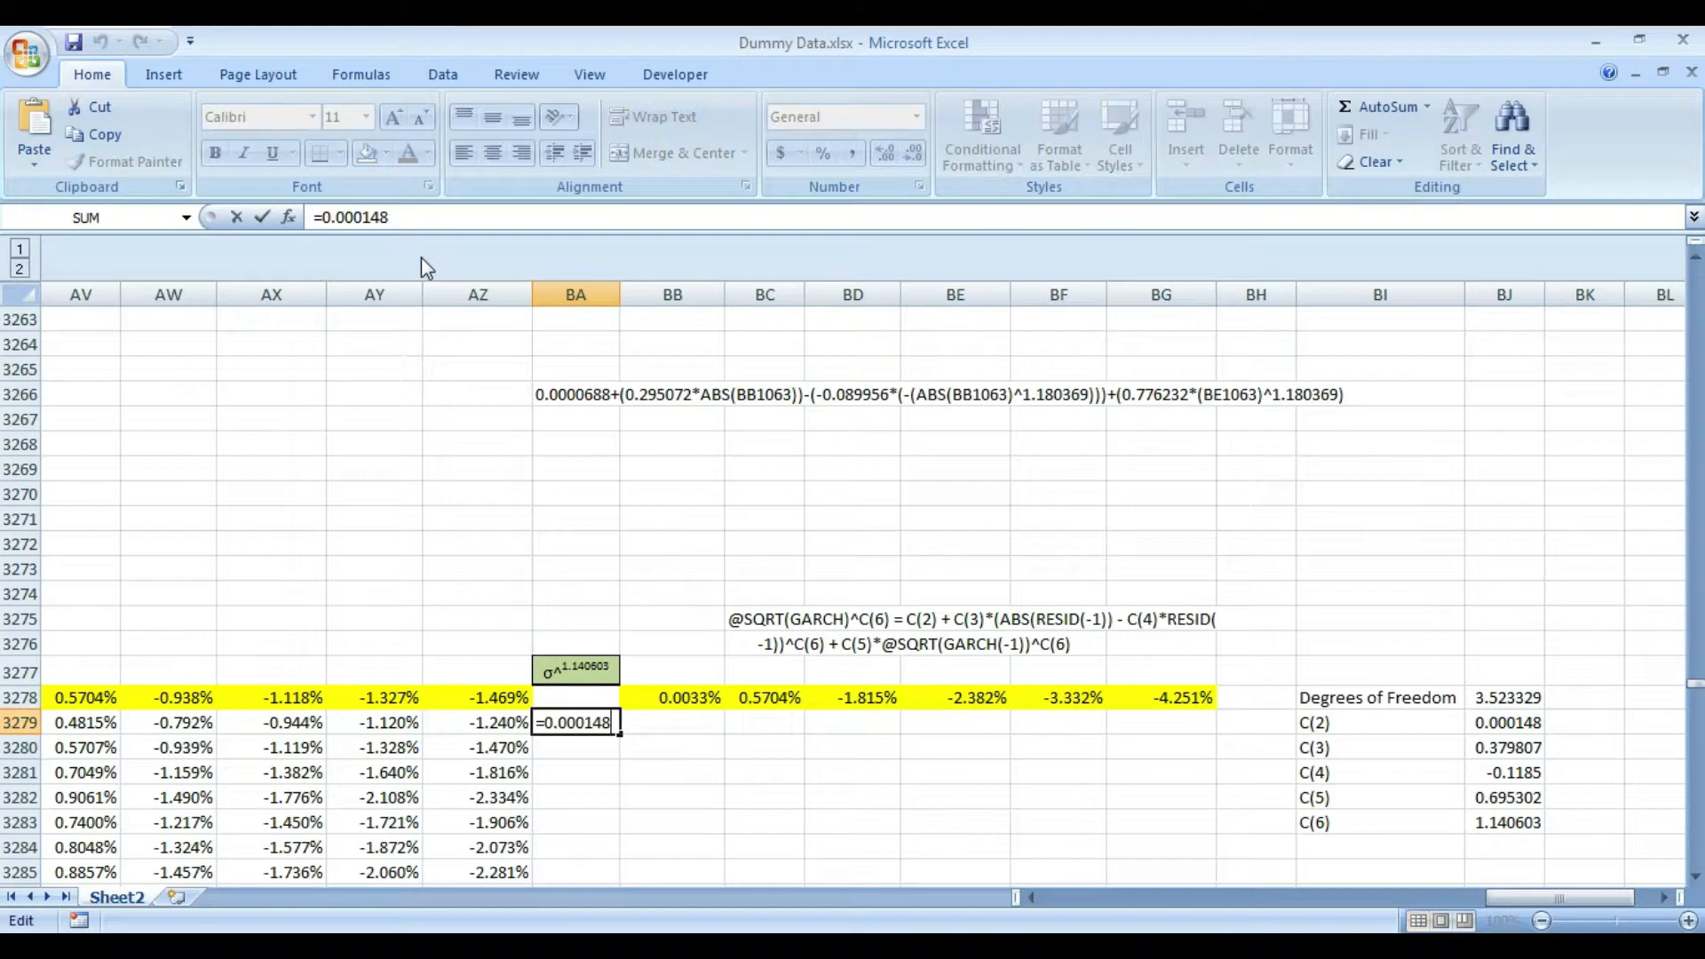
type("+")
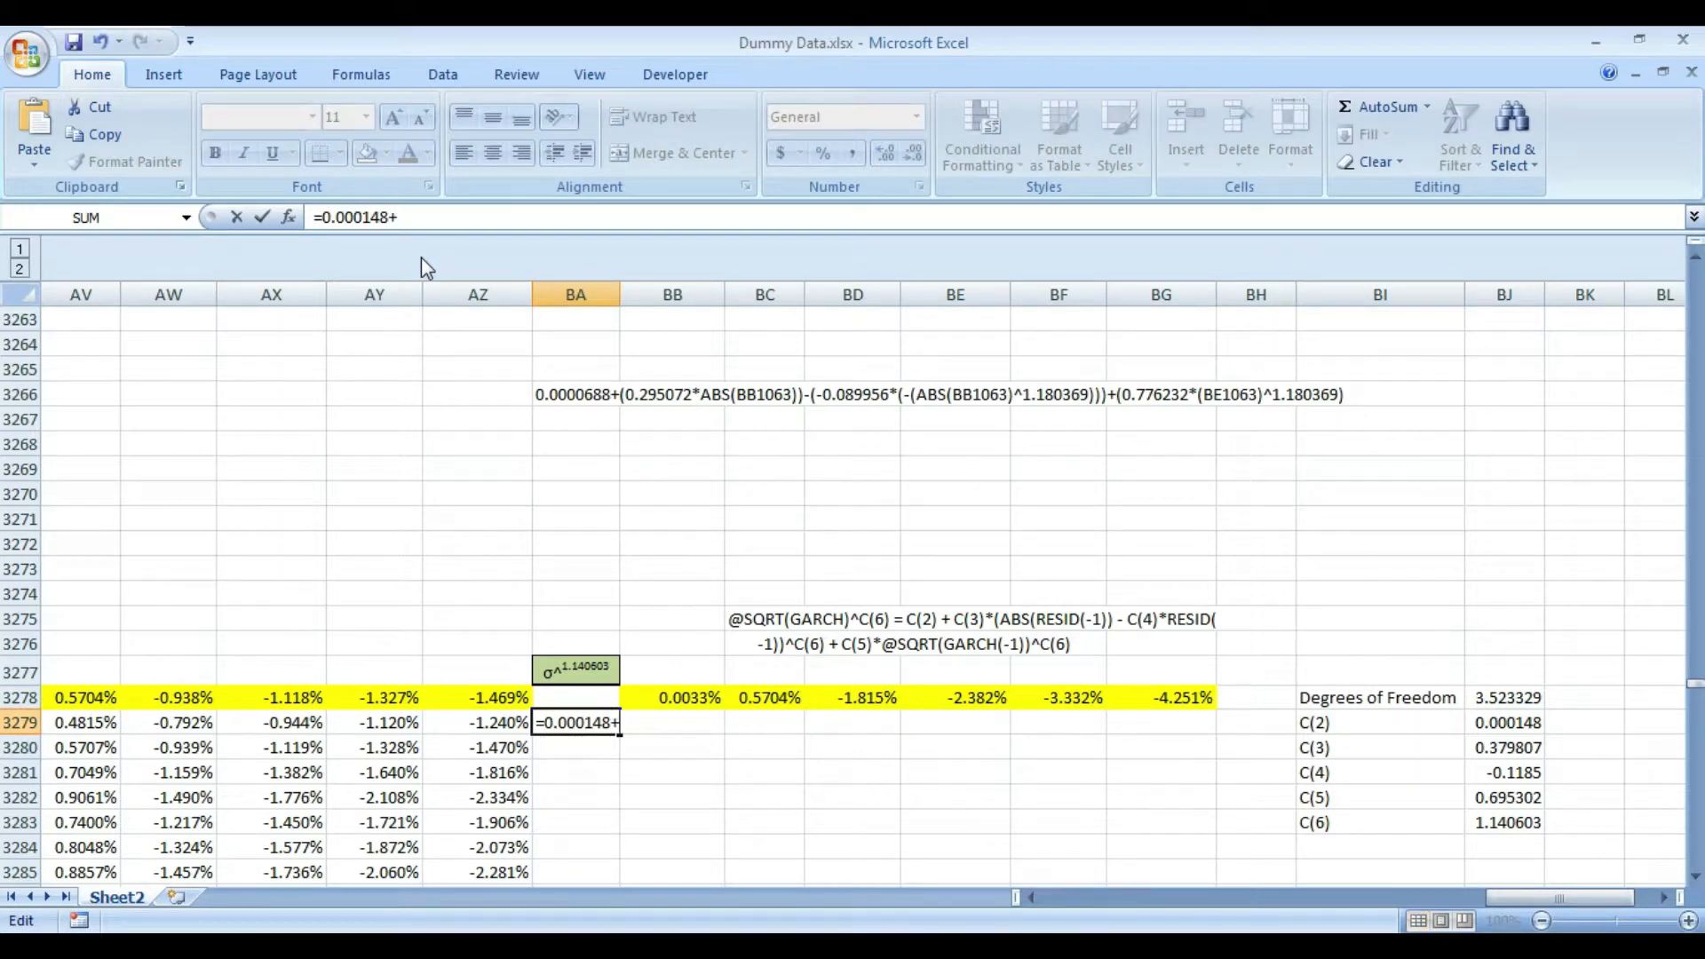
type("(")
key("ctrl+v")
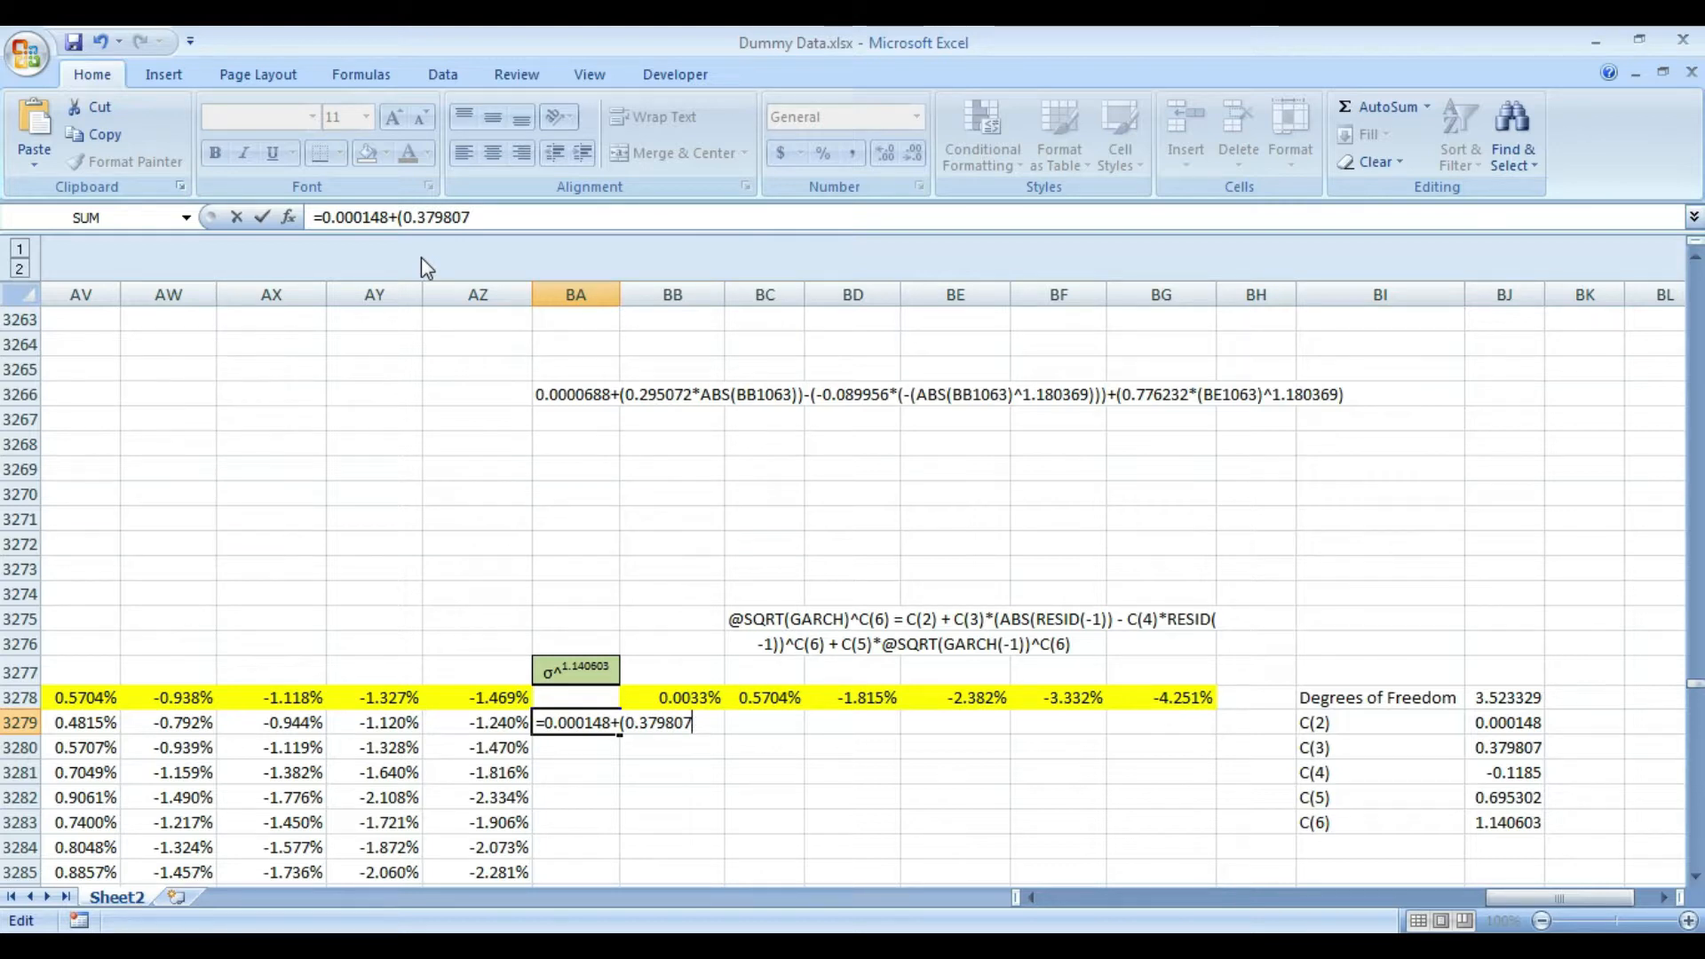
type("*ABS(")
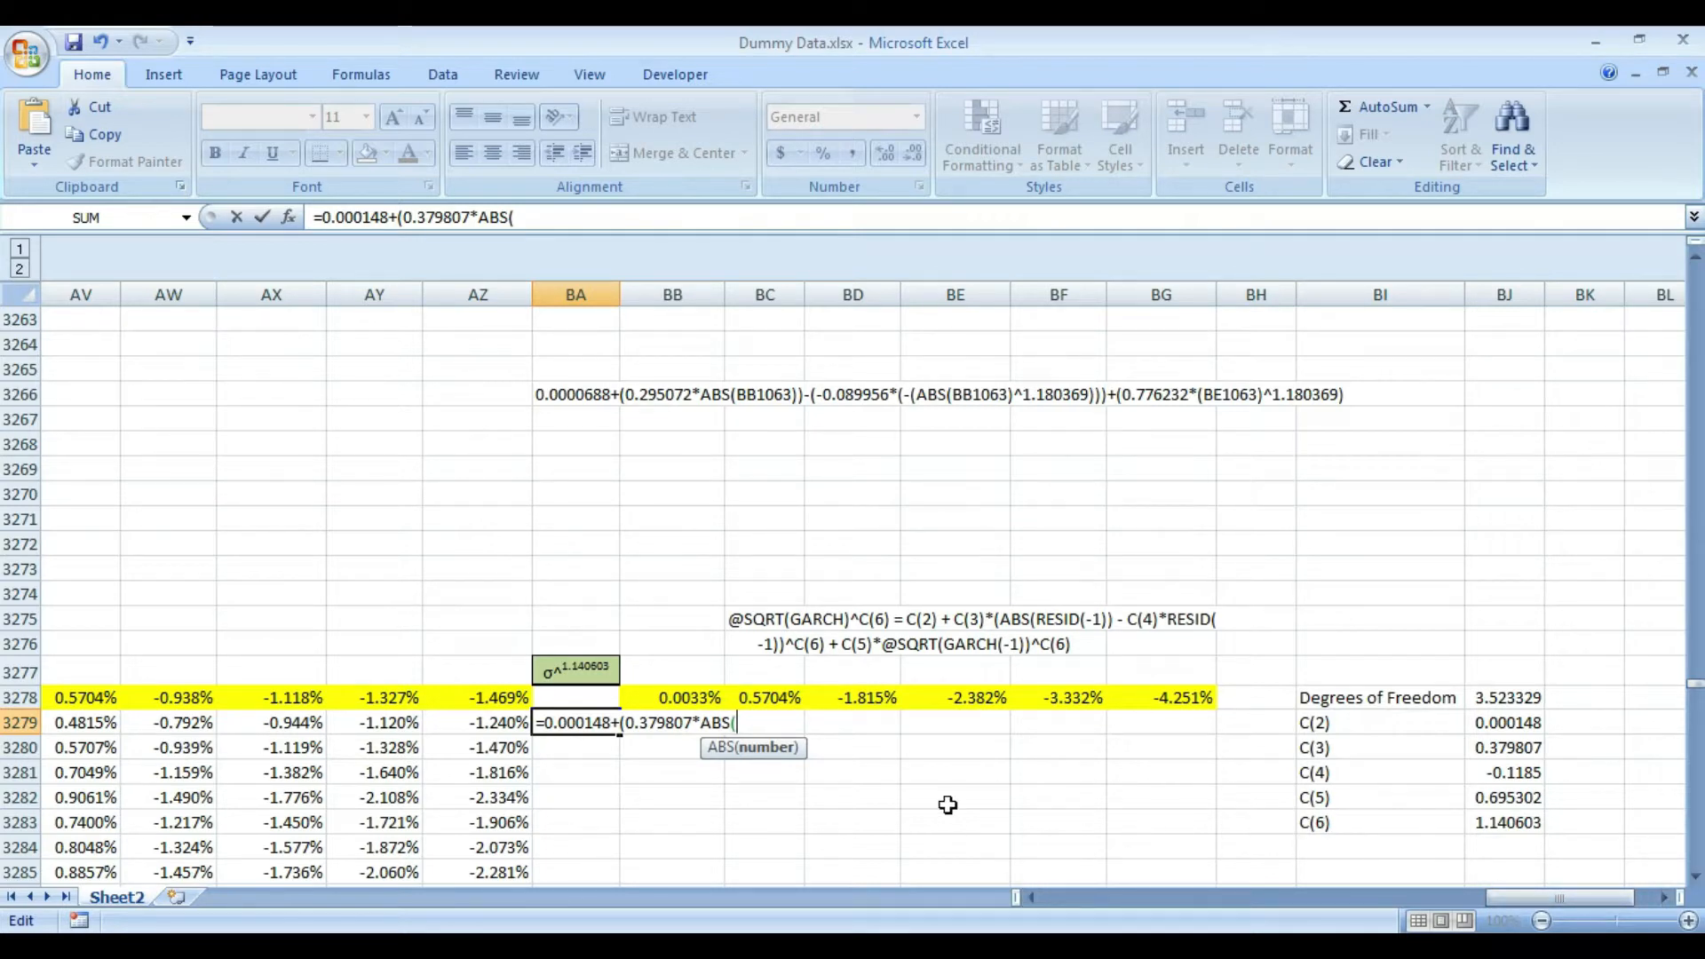
- Use D3278 as the ABS argument and complete the BA3279 formula as =0.000148+(0.379807*ABS(D3278))
left_click(491, 722)
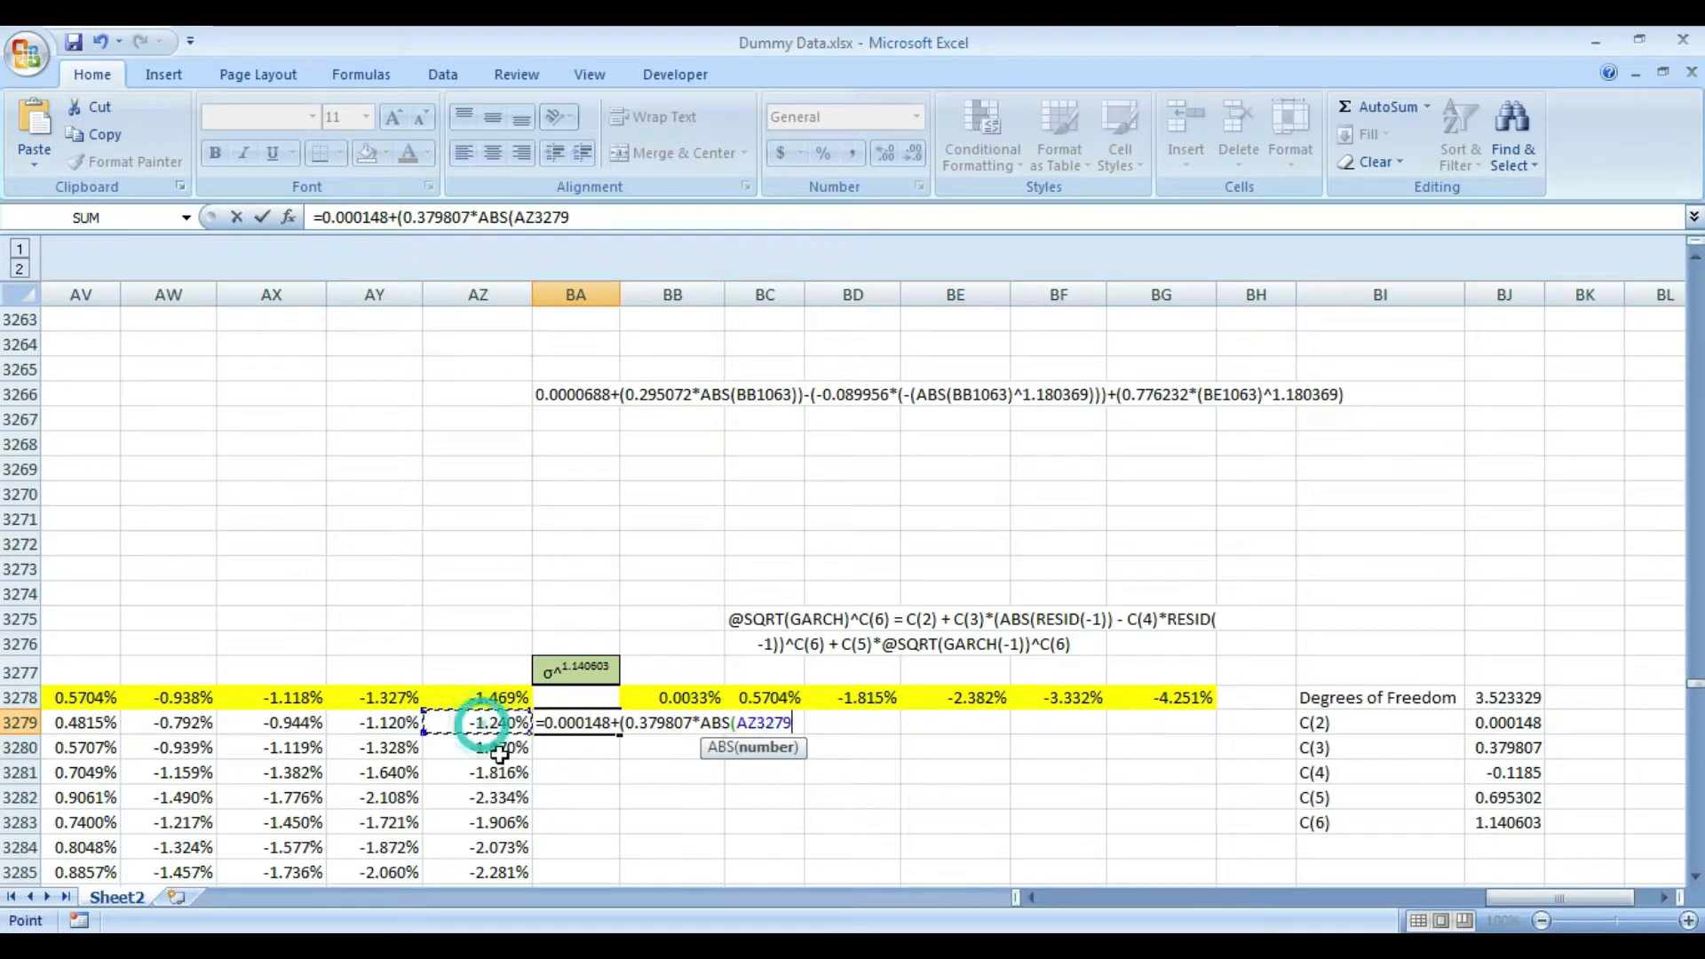
key("Up")
key("Left")
key("Left")
key("Left")
key("Left")
key("Left")
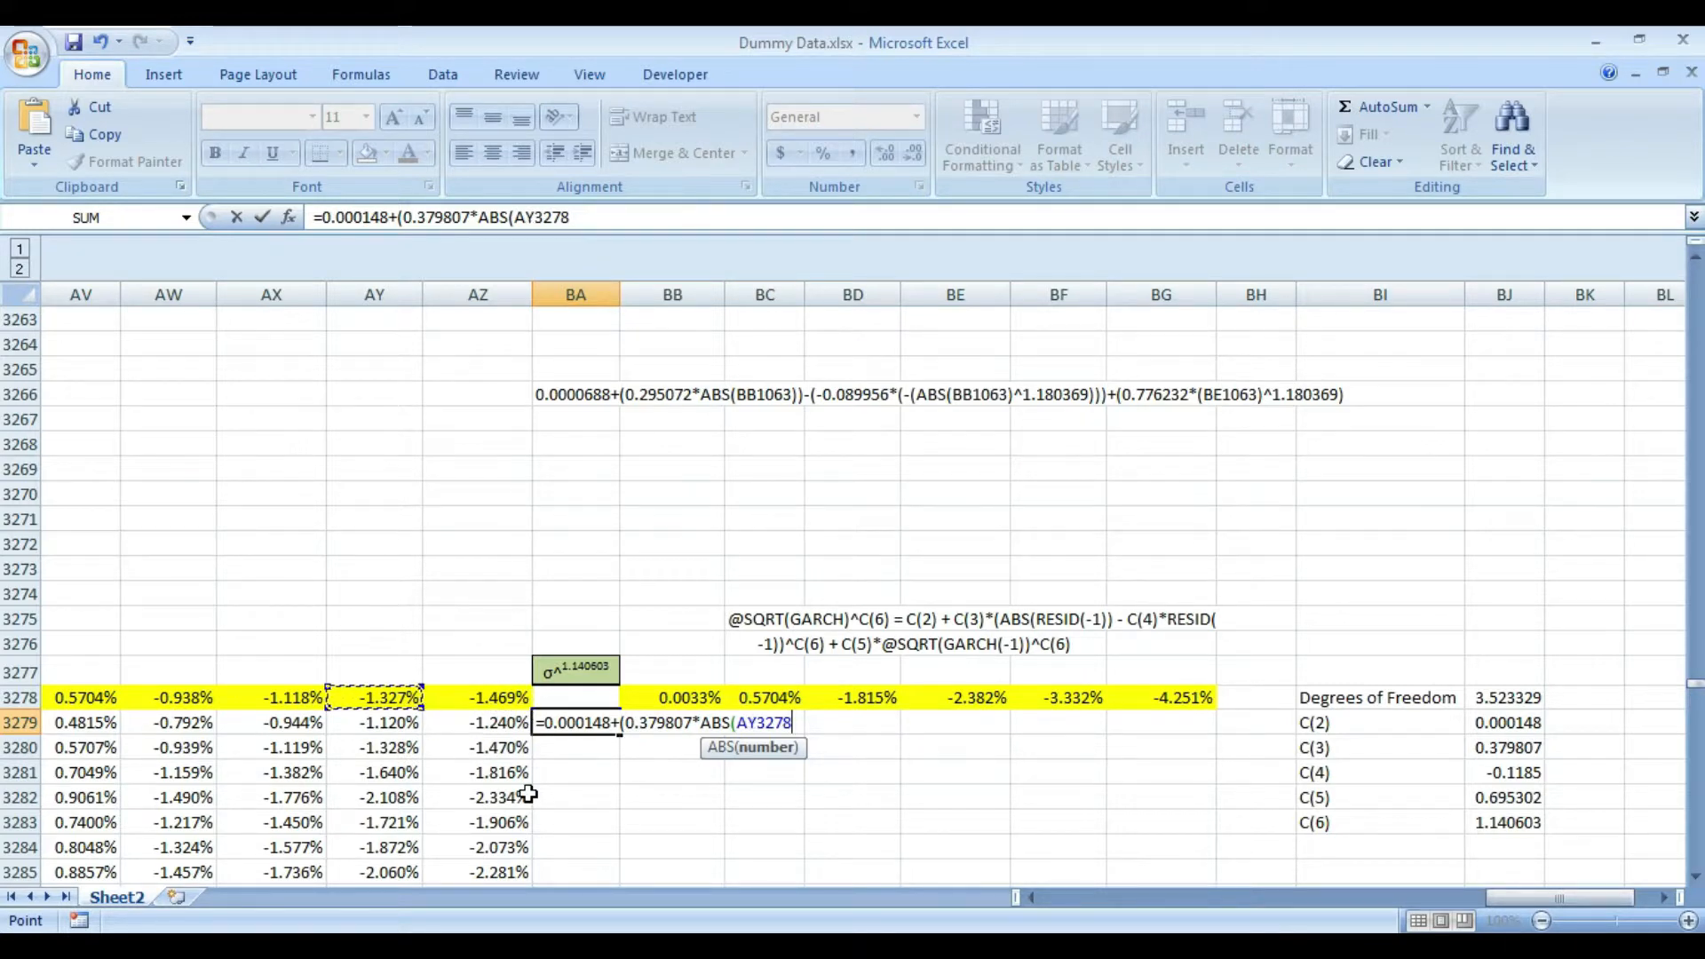
key("Left")
key("Left")
key("Left")
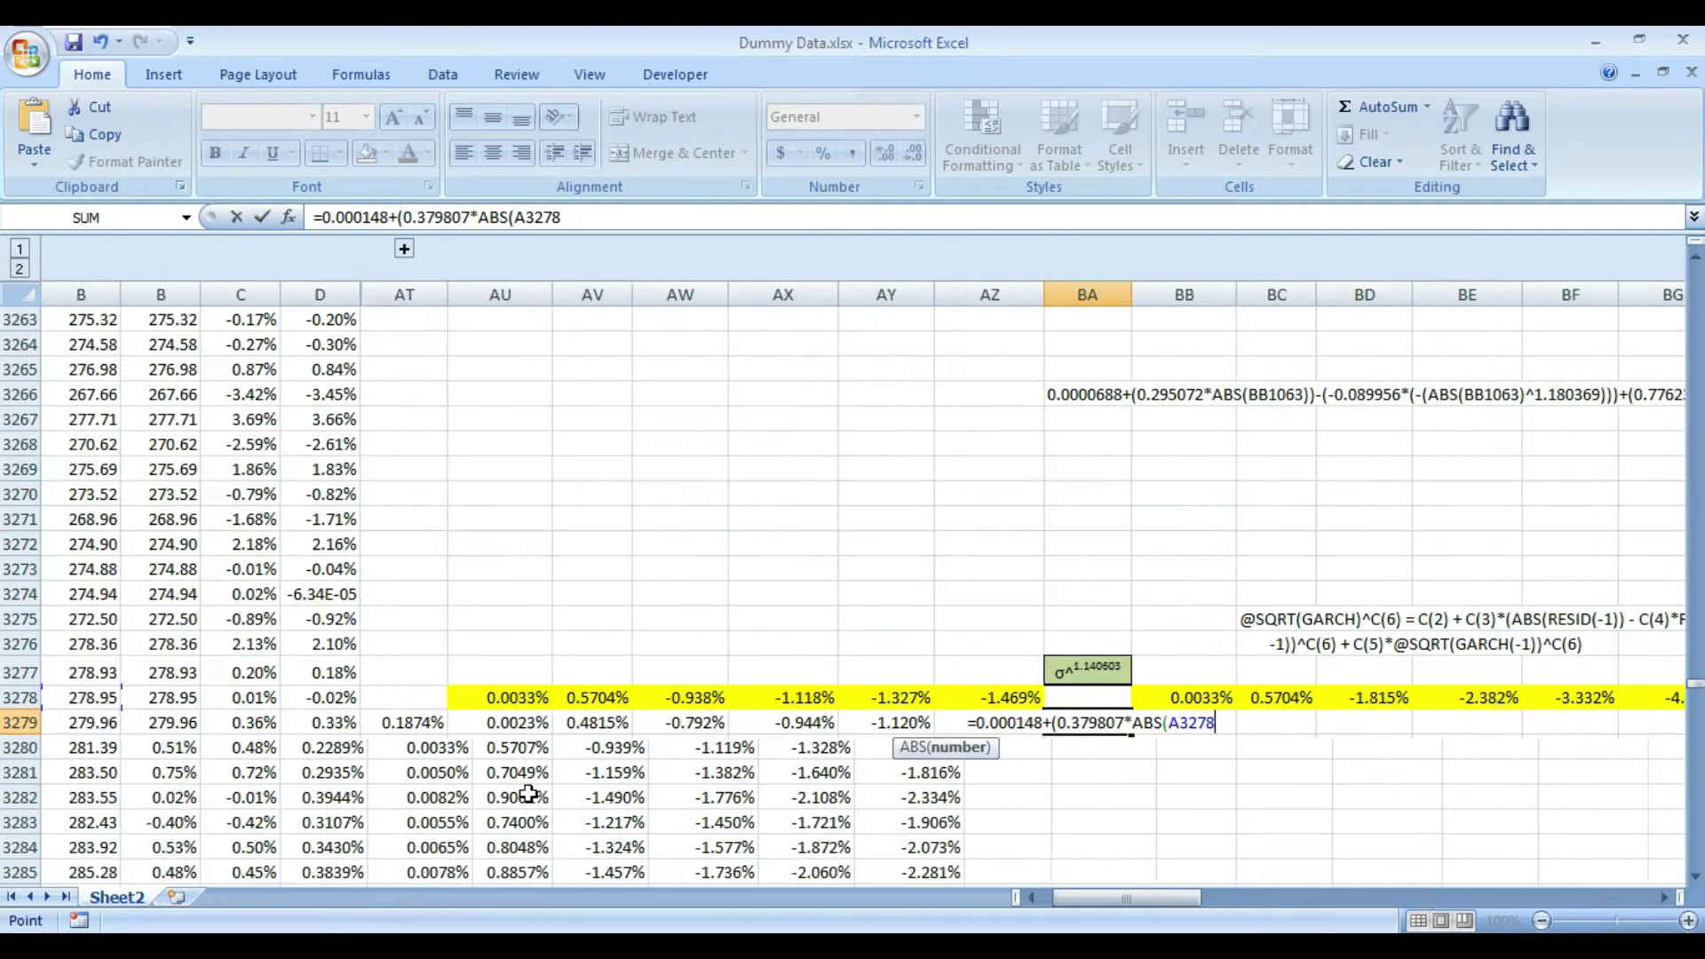
key("Right")
key("Right")
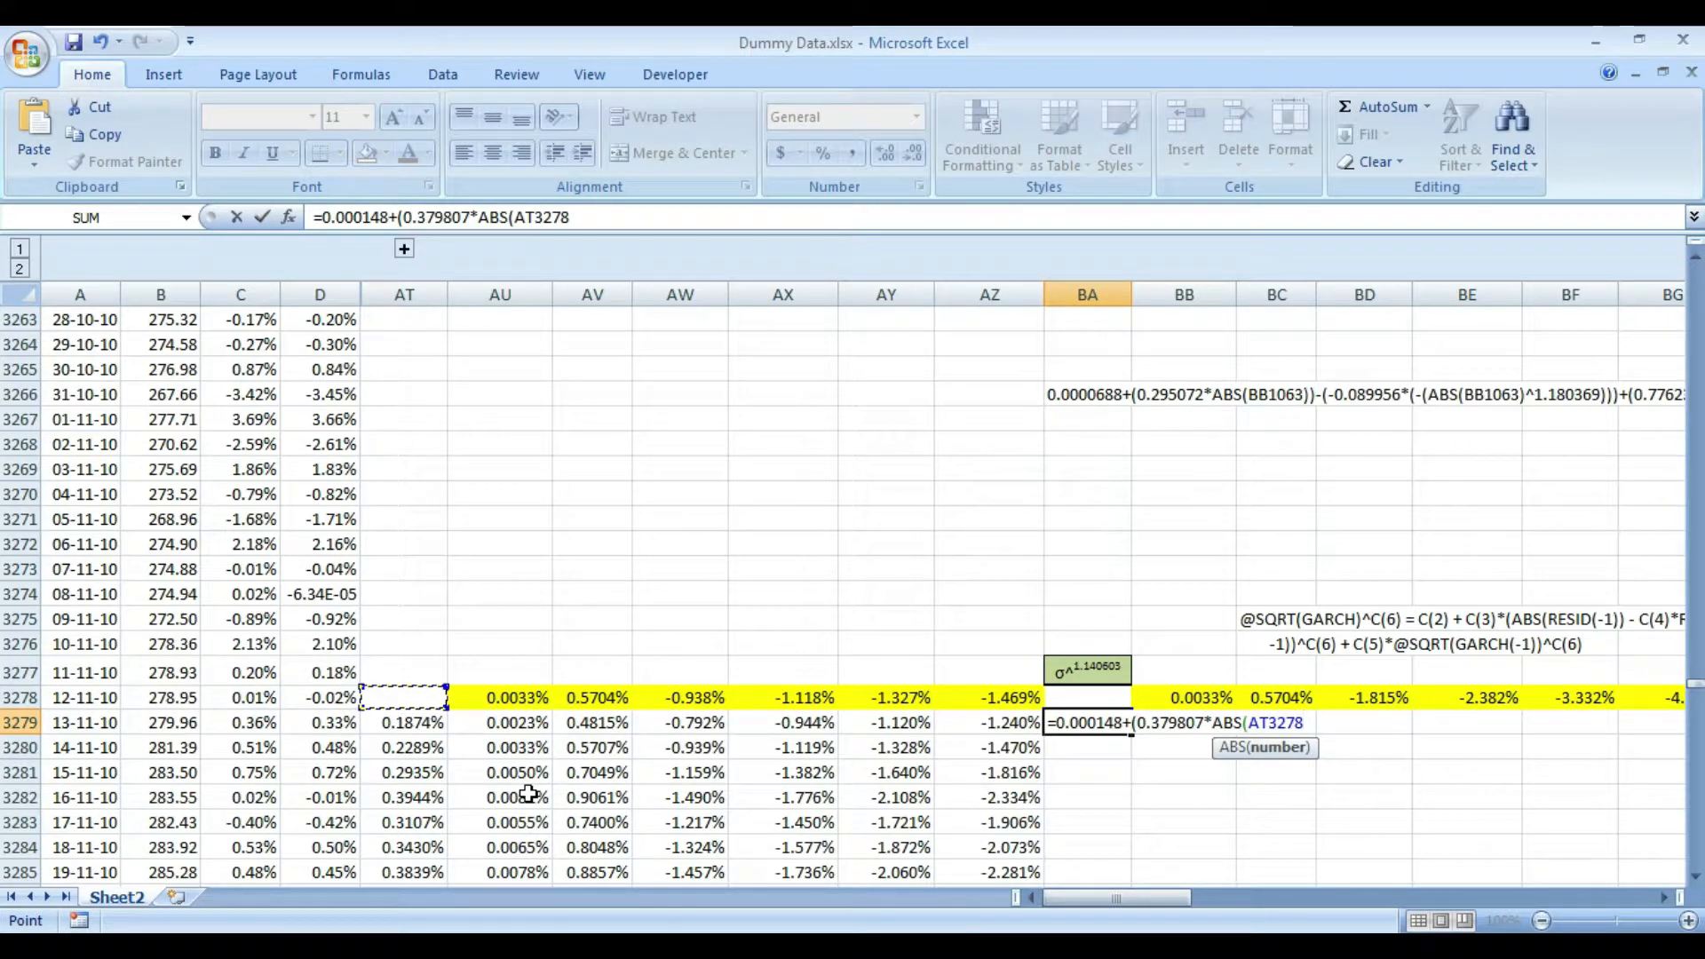
key("Left")
key("Left")
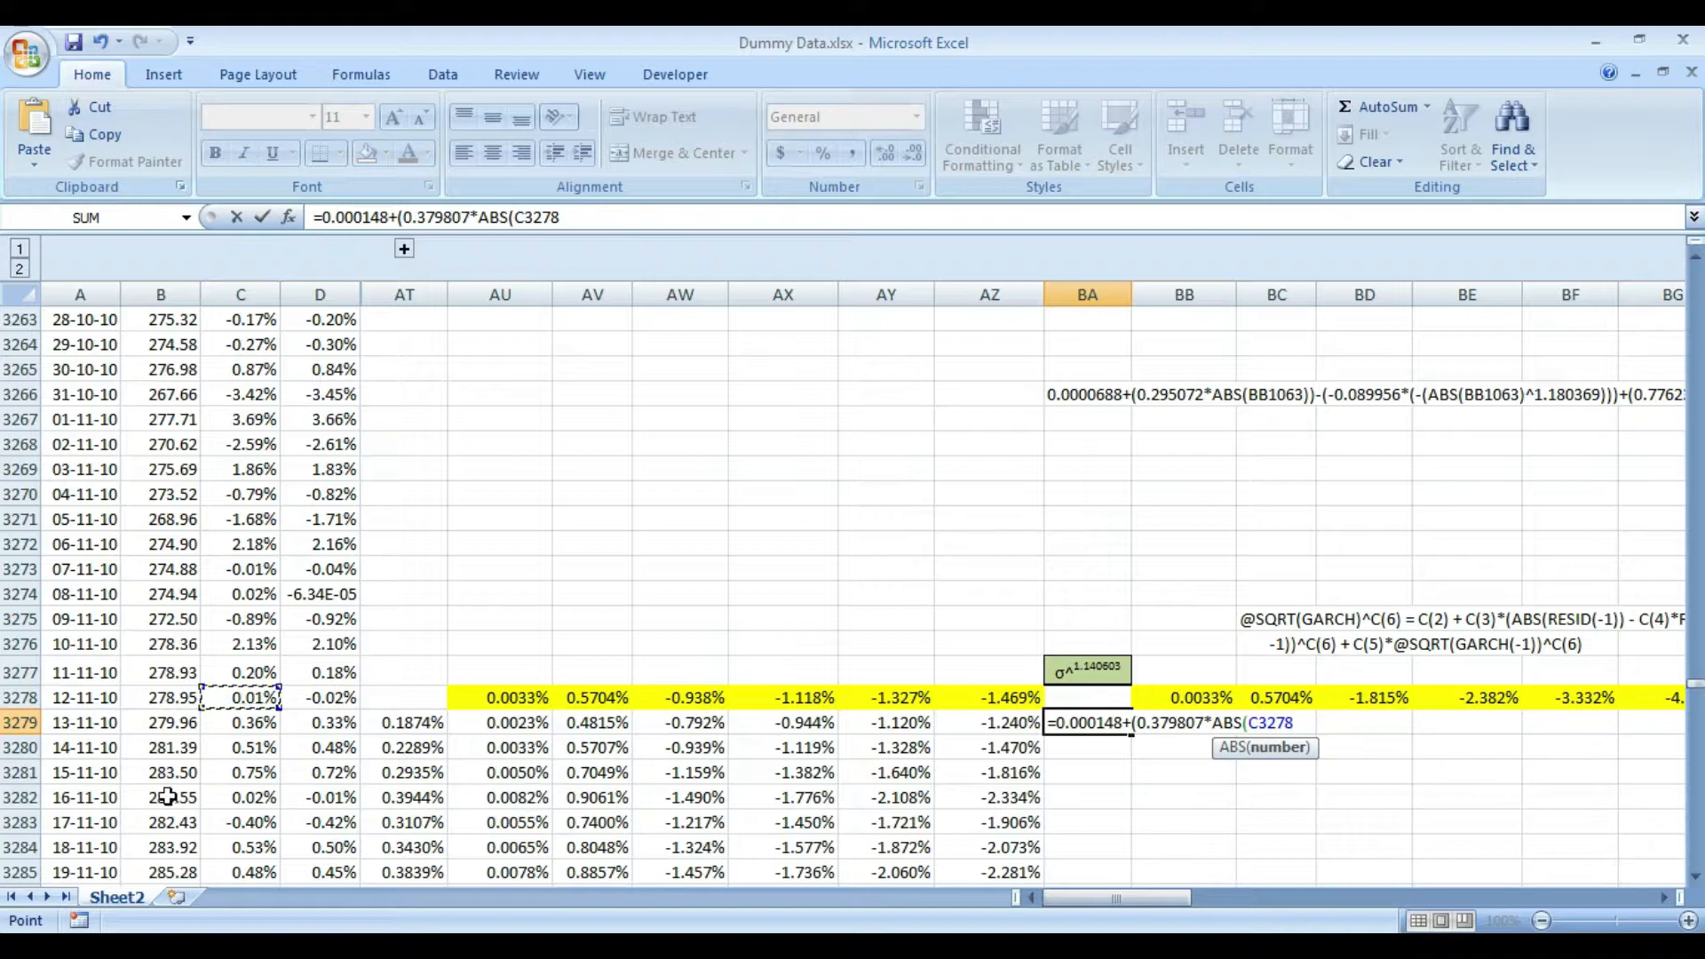
key("Right")
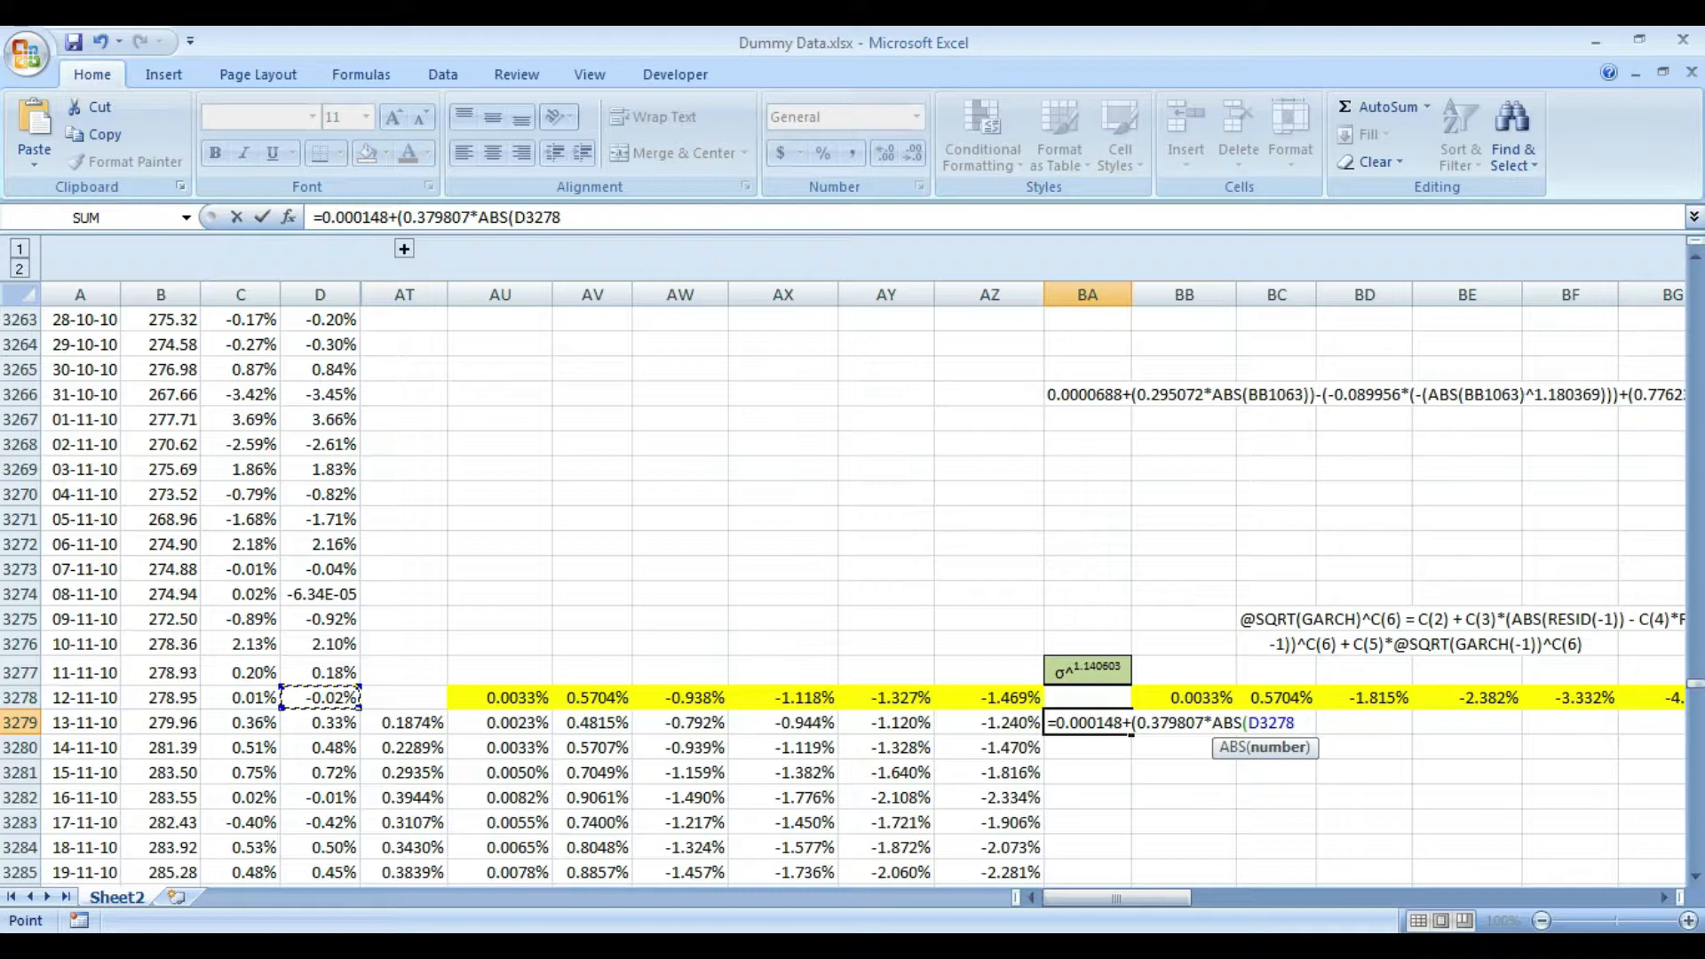
left_click_drag(1160, 900, 1210, 906)
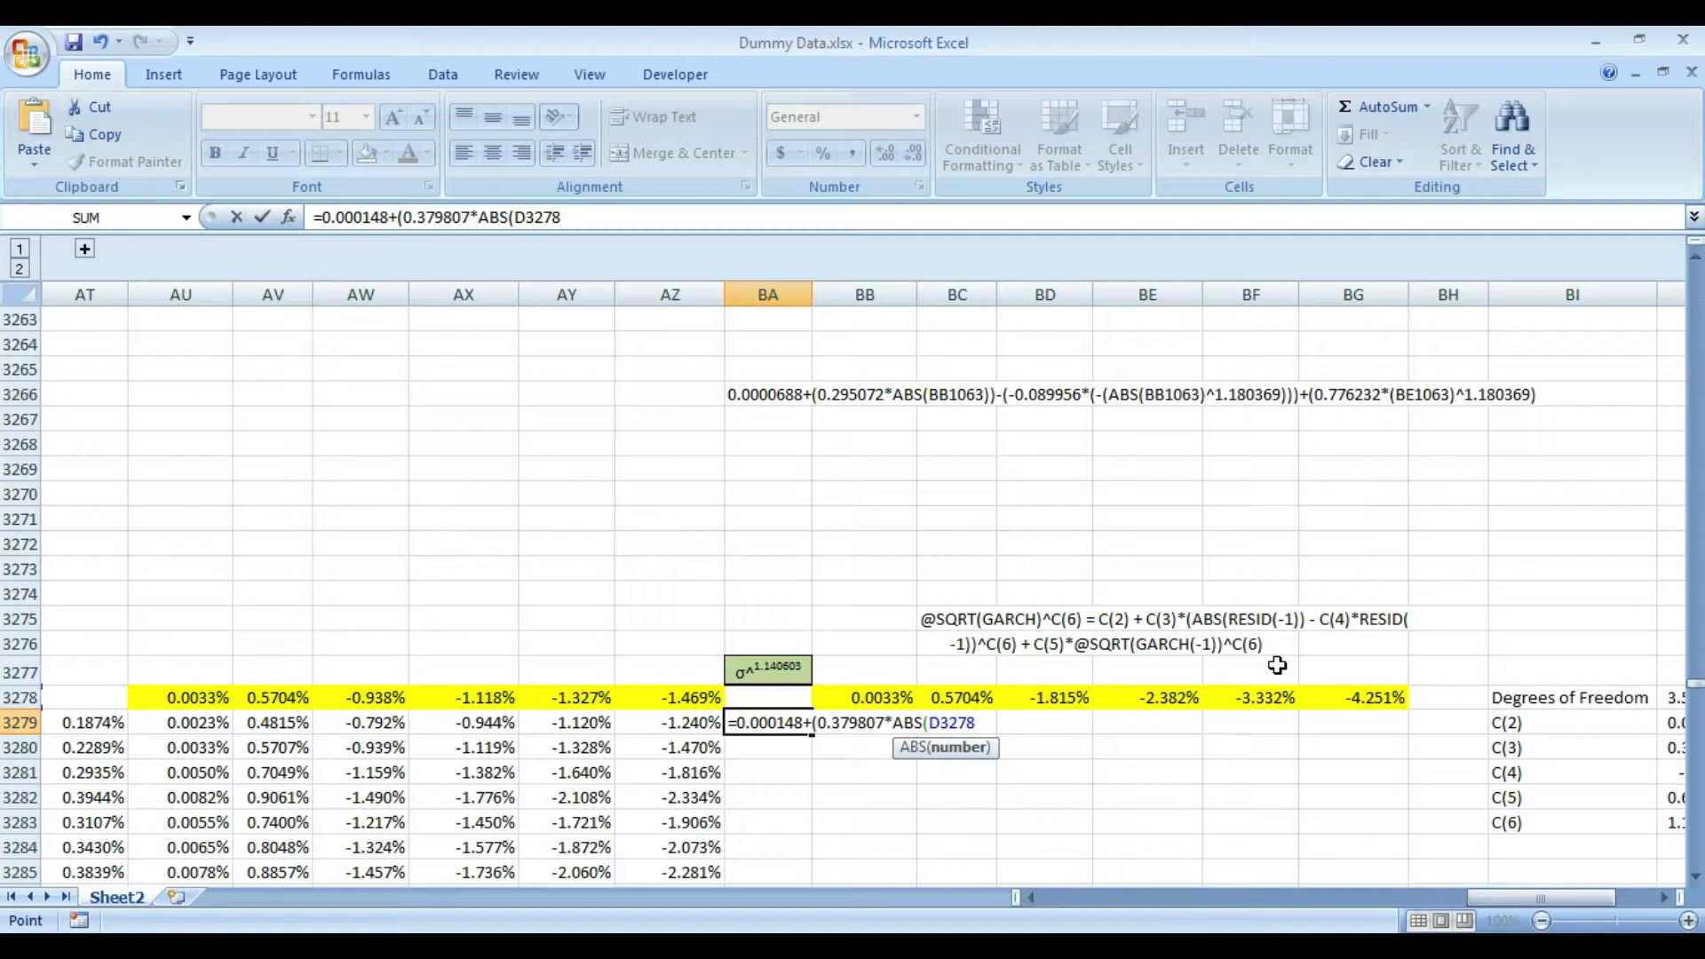
type(")")
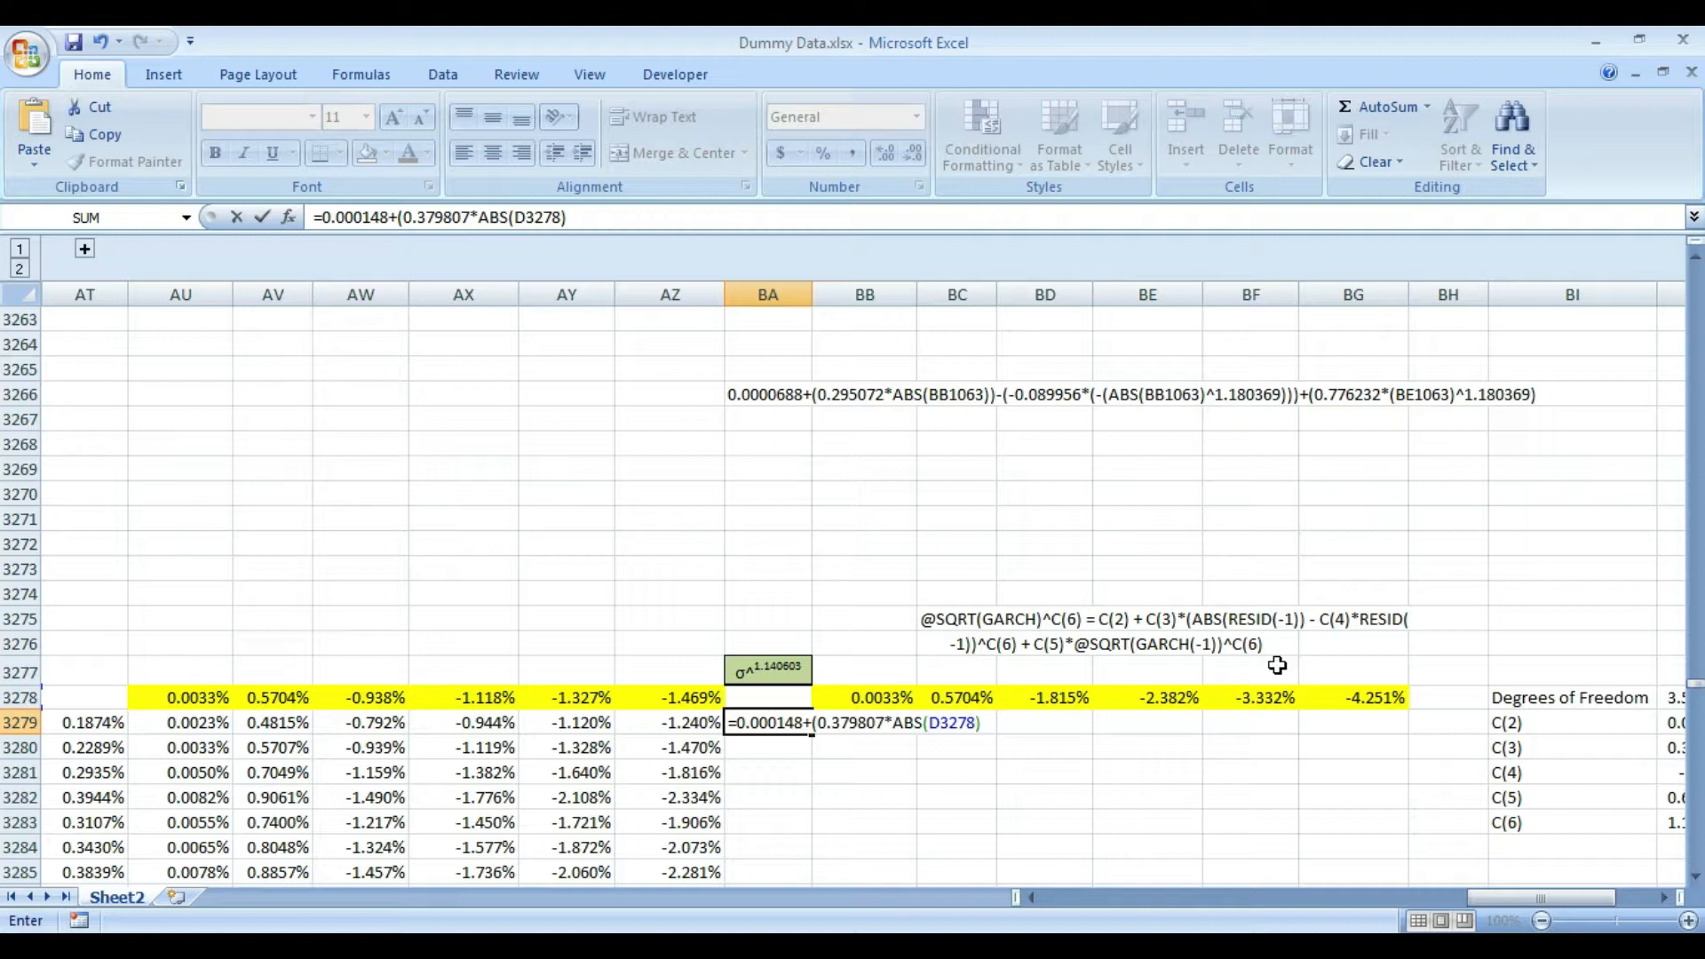
type(")")
key("Return")
key("Up")
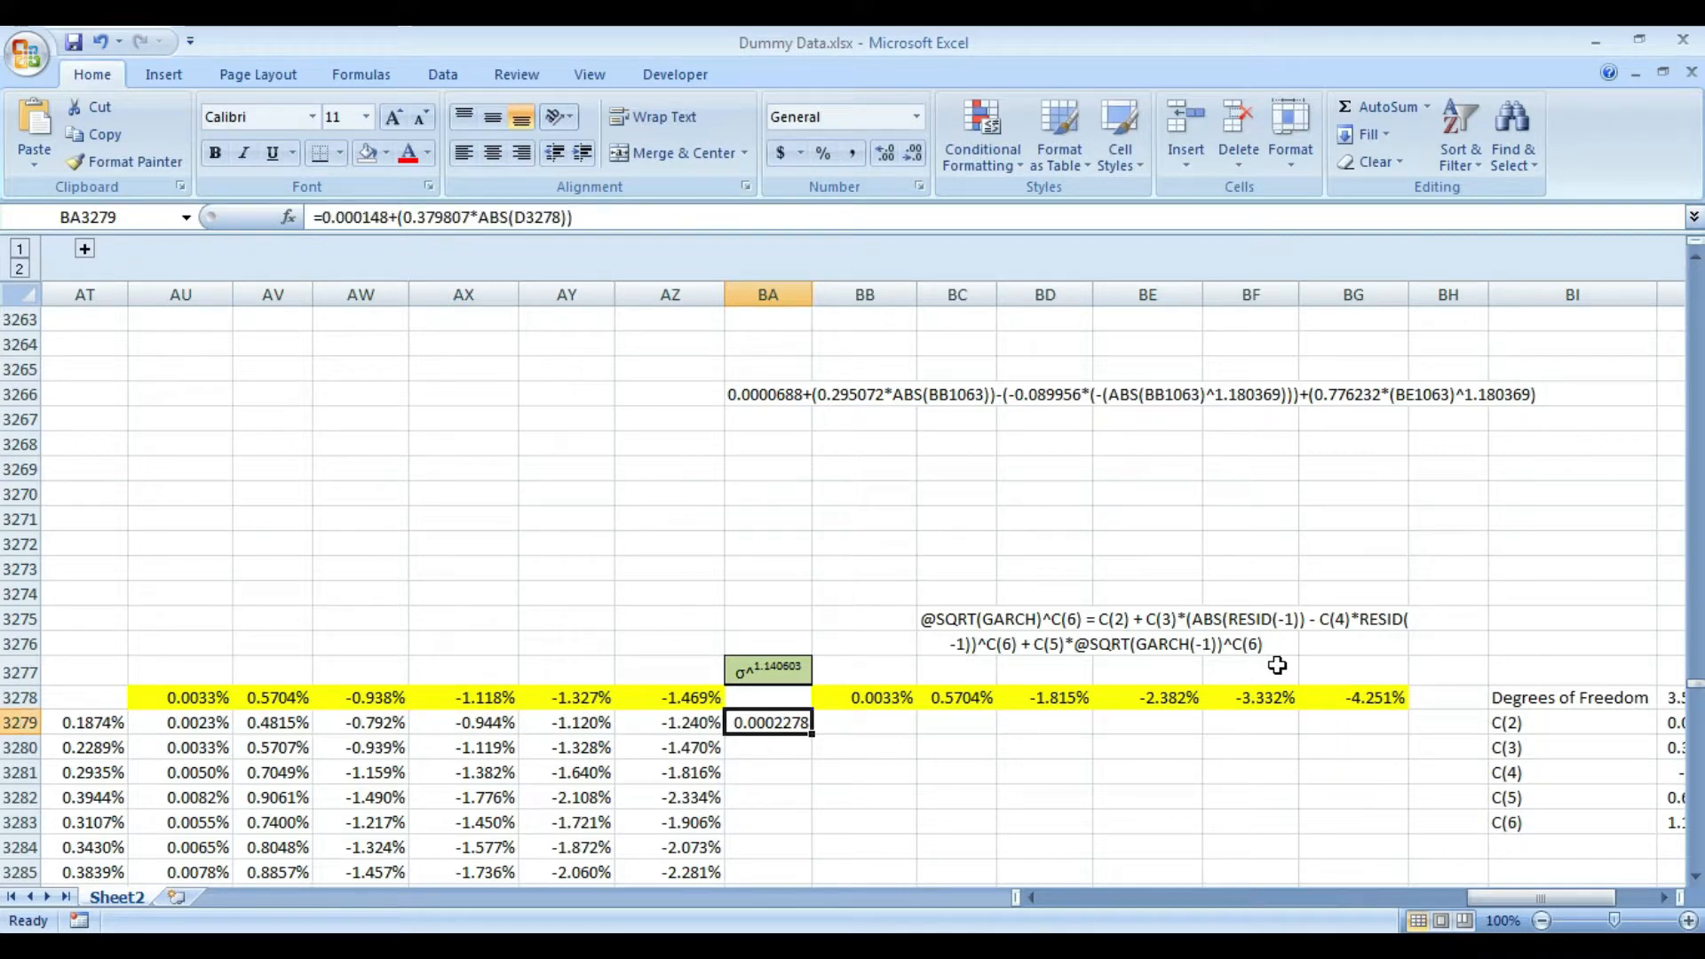
- Copy the C(4) coefficient value from cell BJ3281 as text
key("Right")
key("Right")
key("Right")
key("Right")
key("Right")
key("Right")
key("Right")
key("Right")
key("Right")
key("Right")
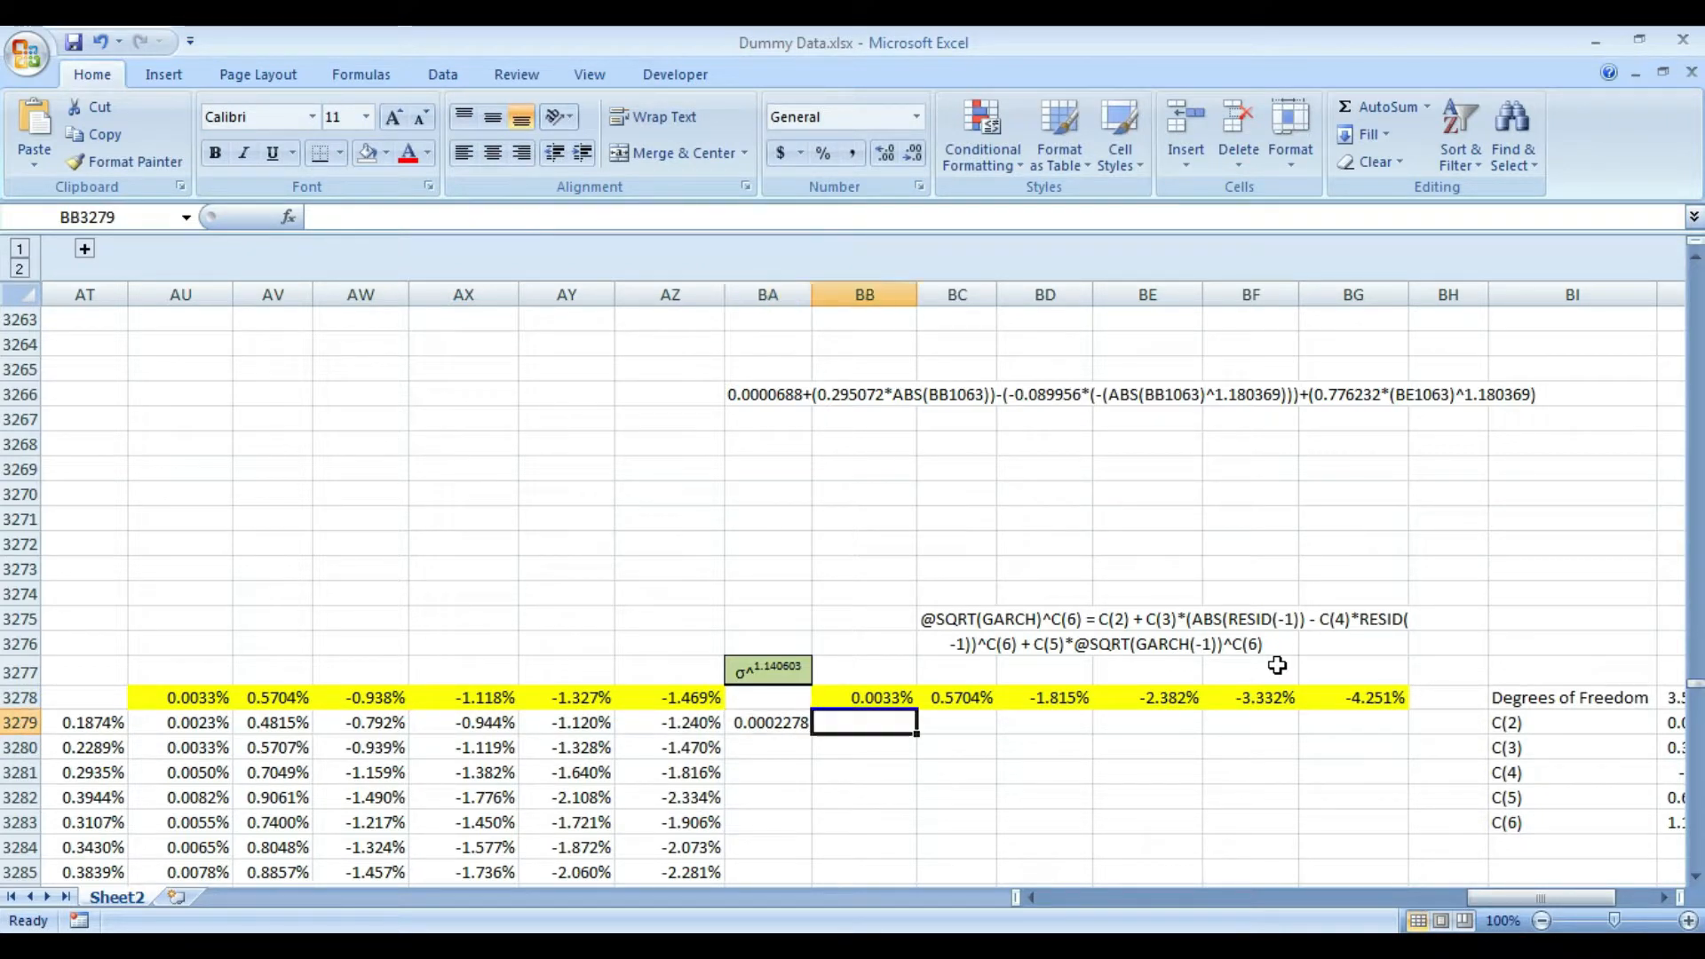
key("Down")
key("Down")
key("Down")
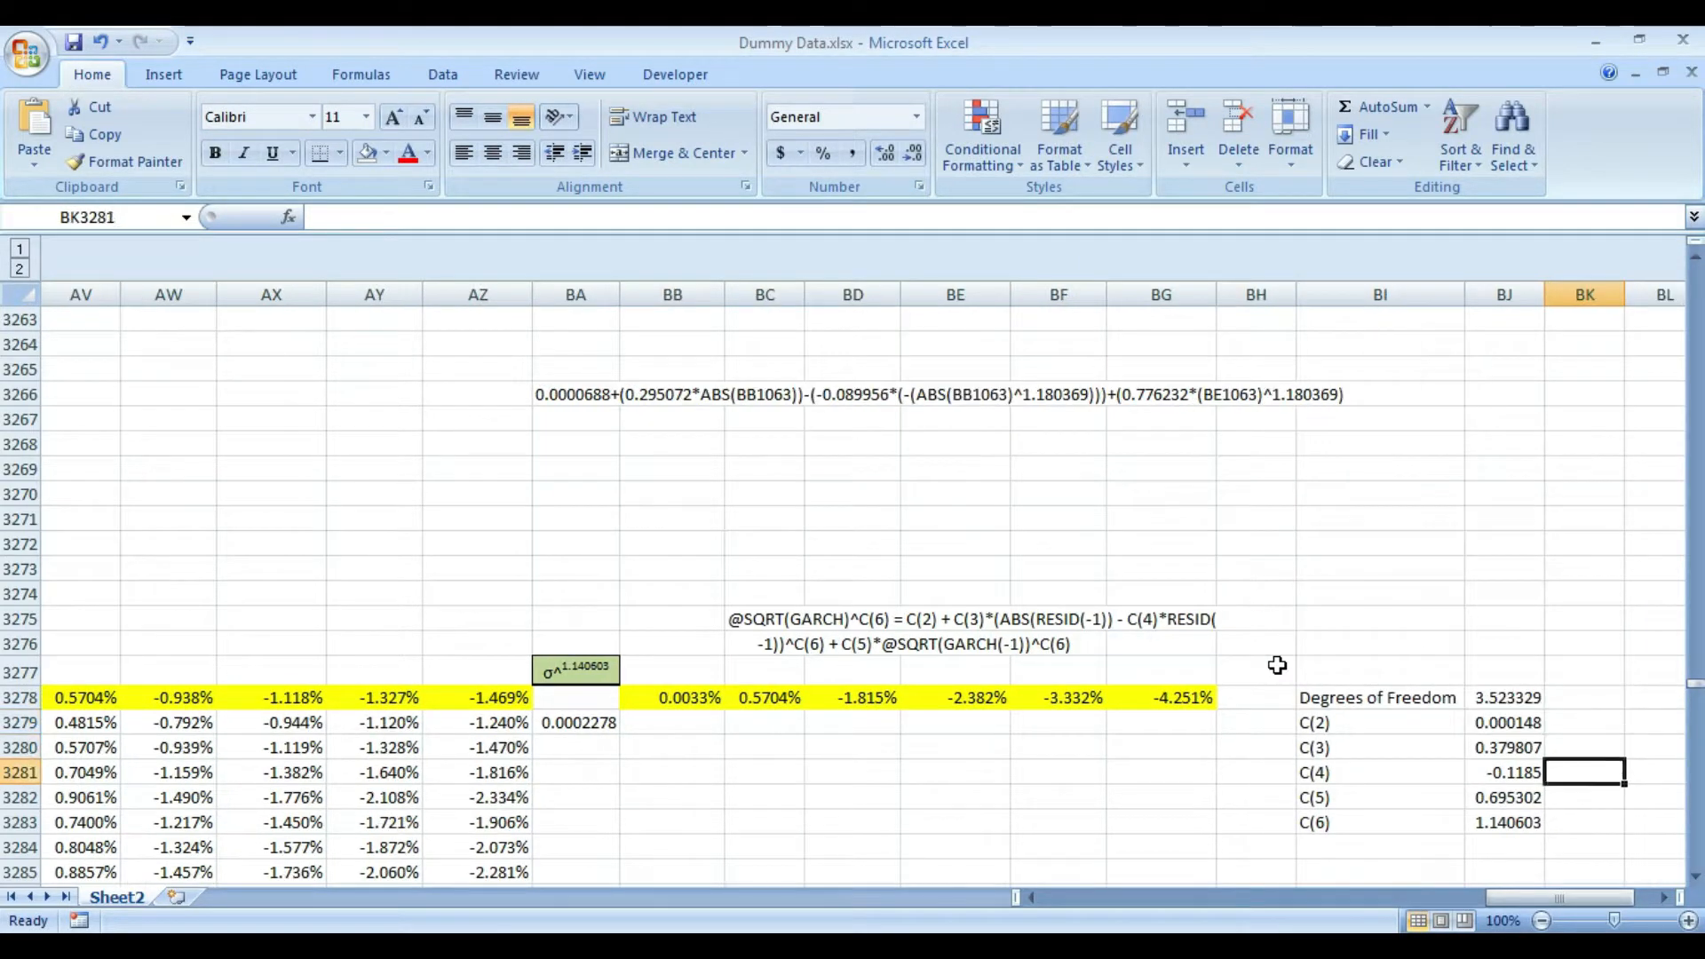
key("Left")
key("Down")
key("Up")
key("Up")
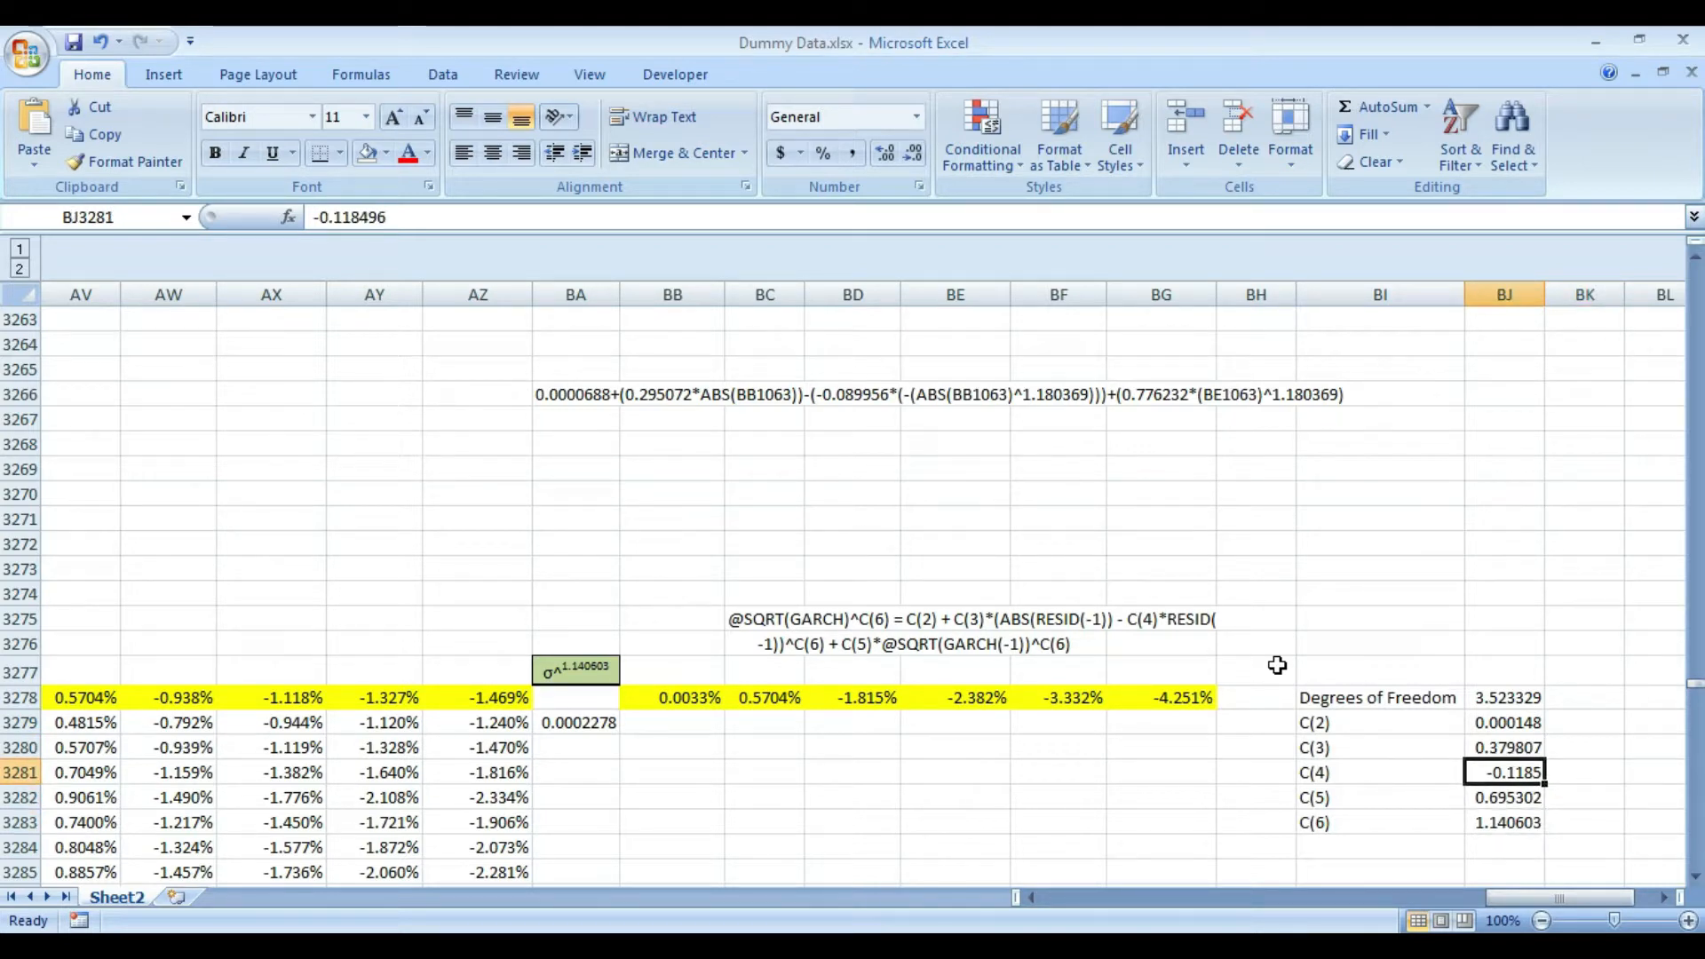
key("F2")
key("shift+Home")
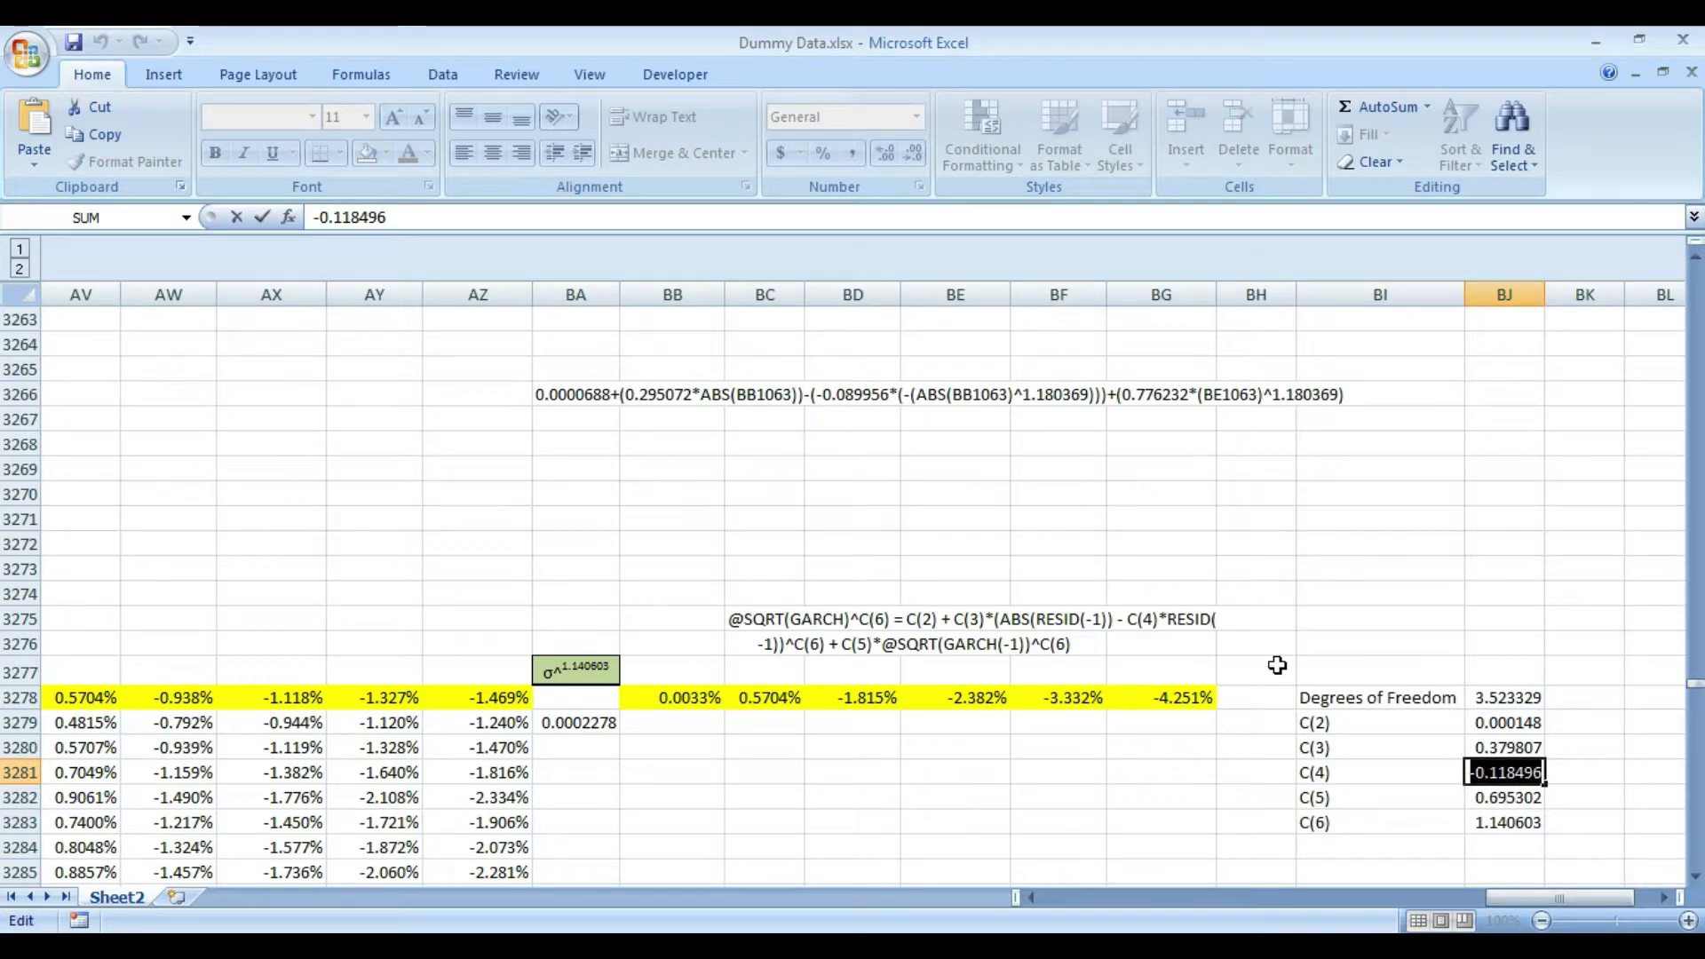
key("Escape")
- Reopen the BA3279 formula and append the subtracted C(4) term, starting with -(-0.118496
key("Left")
key("Left")
key("Left")
key("Left")
key("Left")
key("Left")
key("Left")
key("Left")
key("Left")
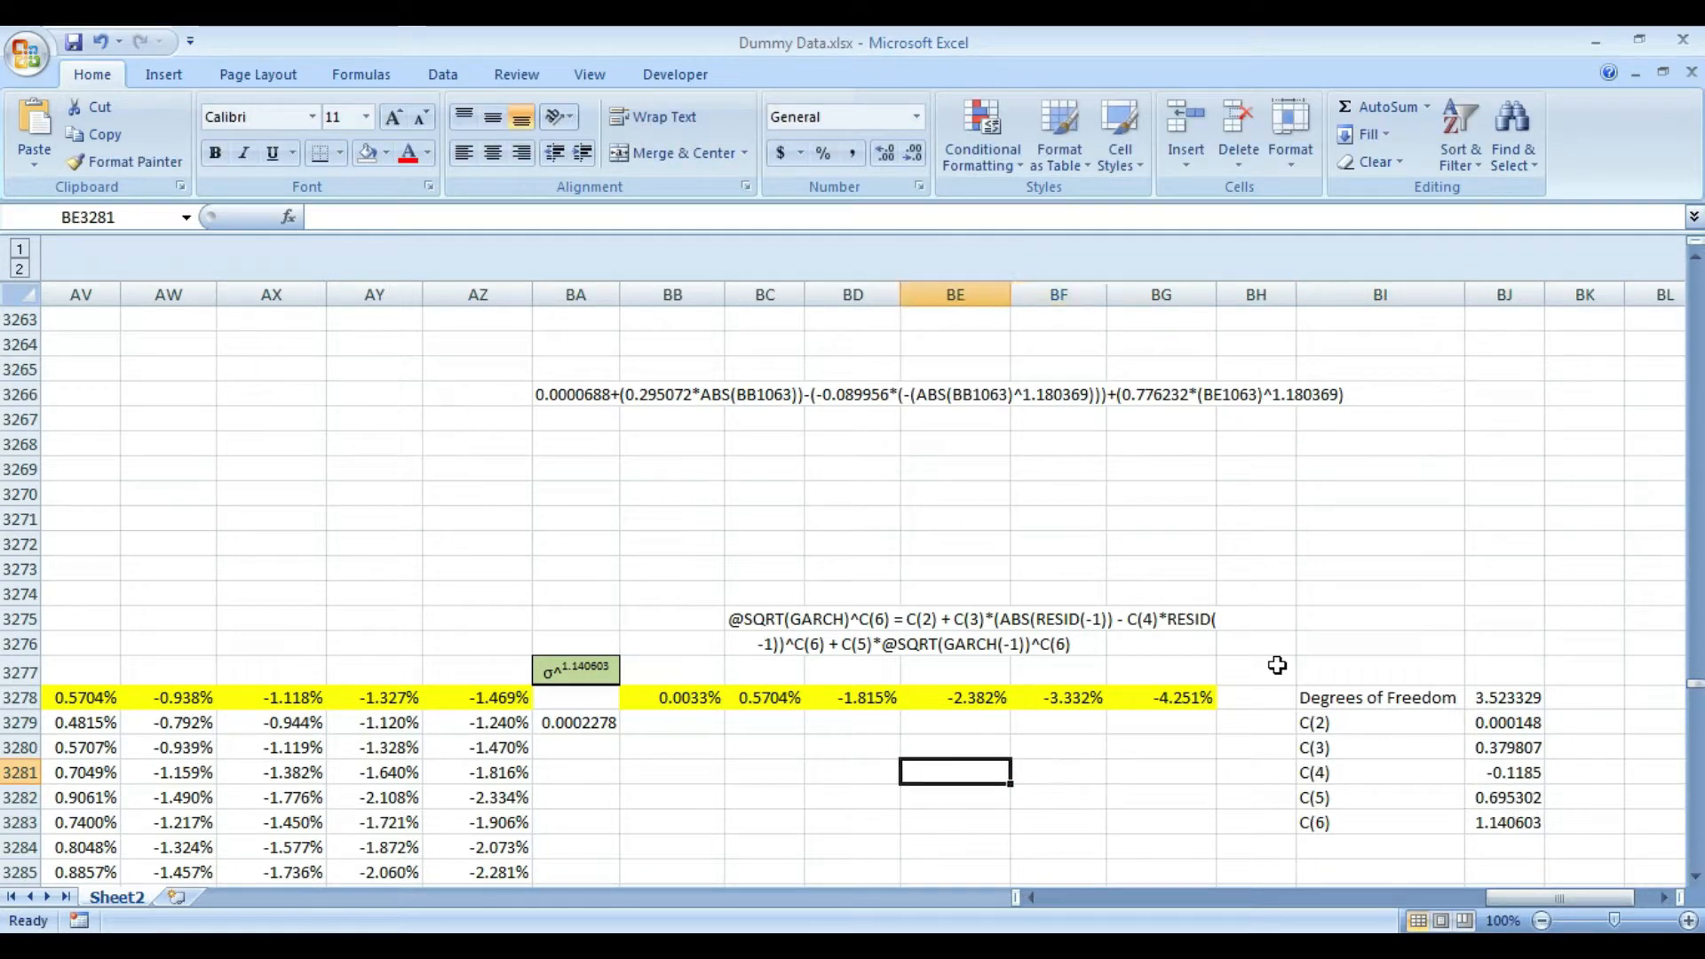
key("Up")
key("Up")
key("F2")
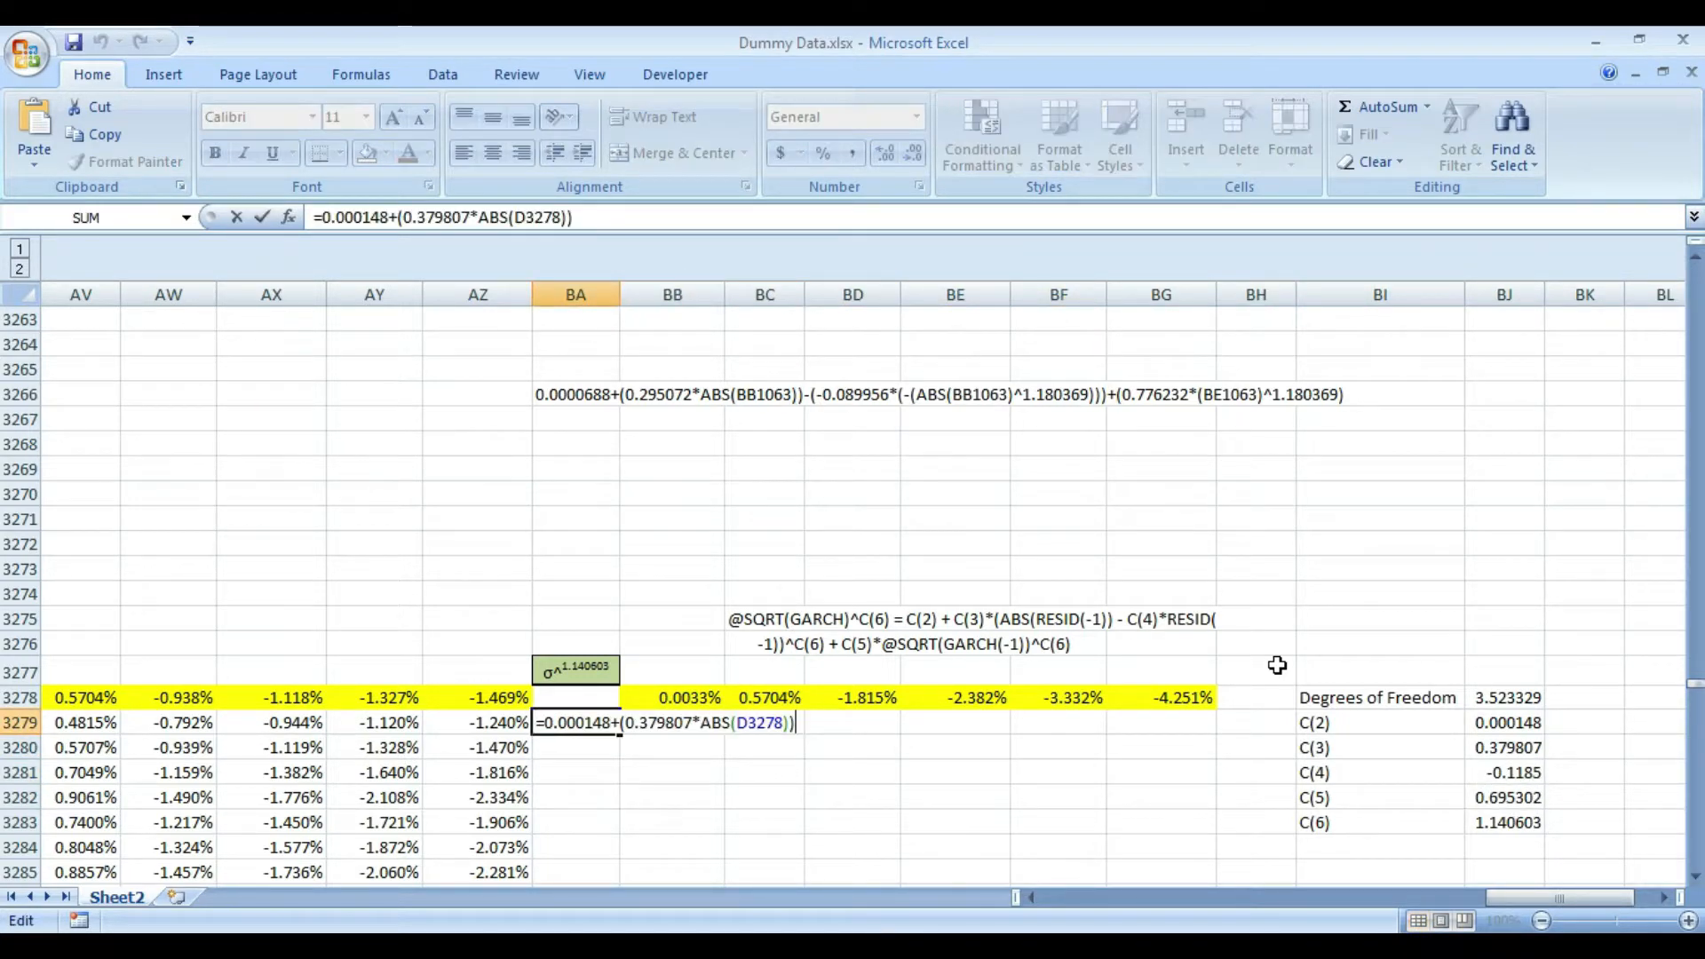
type("-(-0.118496")
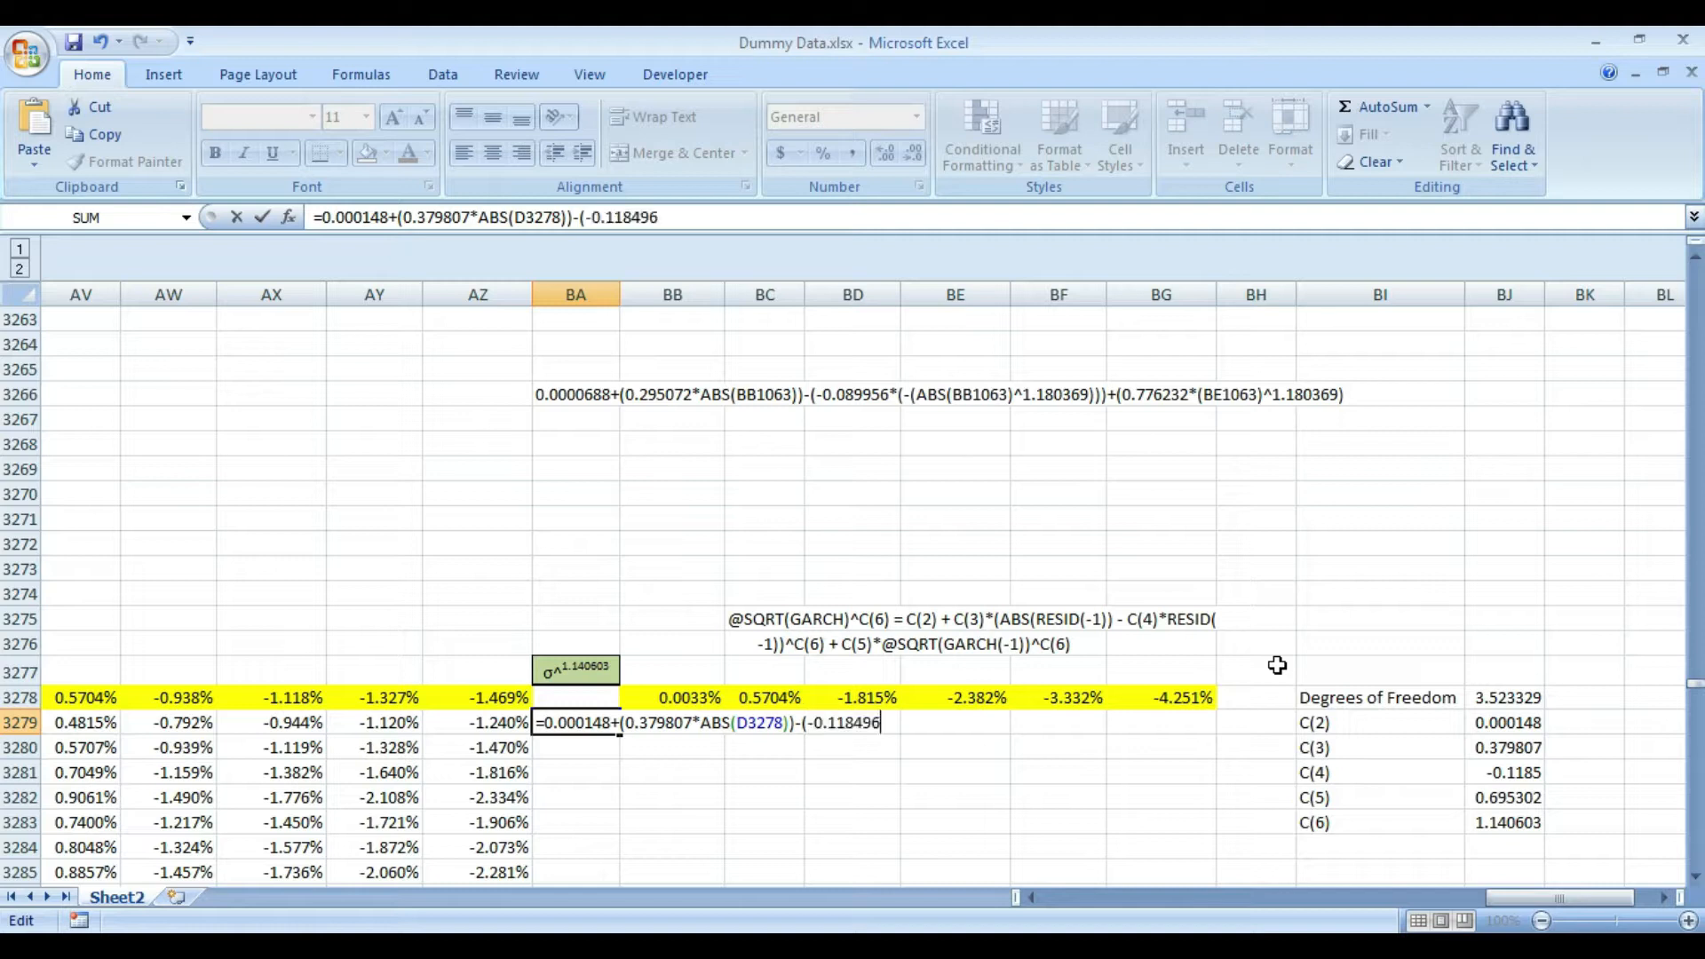
type("*")
- Extend the C(4) term of the BA3279 formula with the negative absolute value of D3278, *(-(ABS(D3278)
type("(-(A")
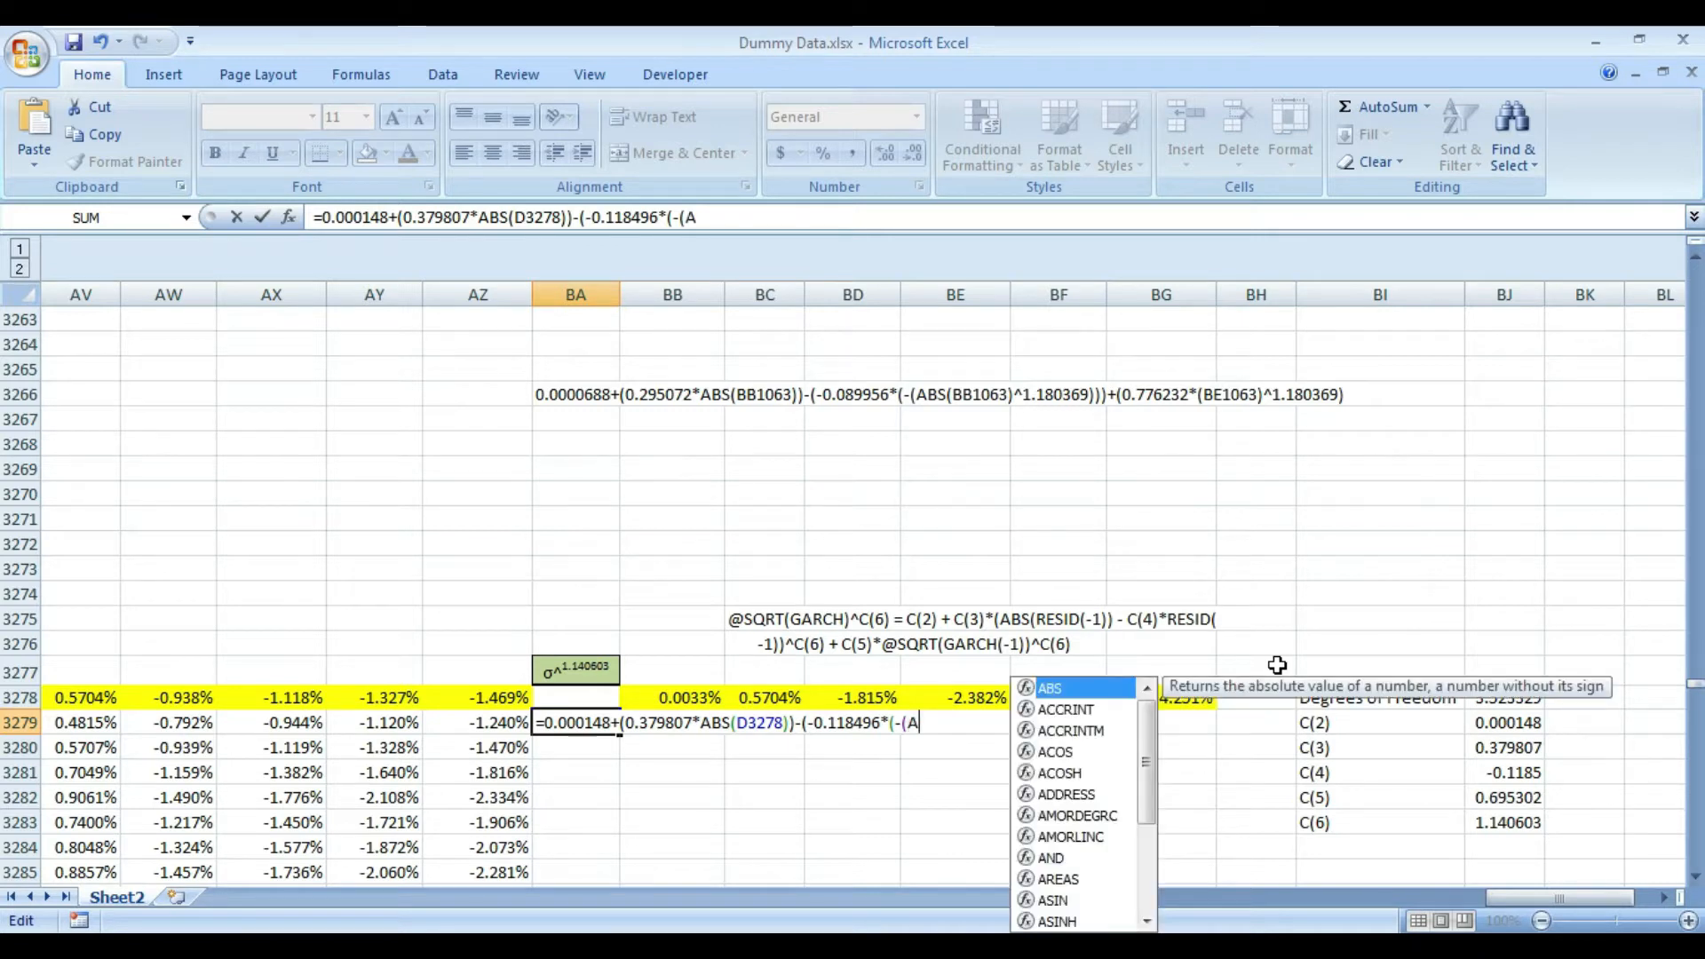
type("BS(")
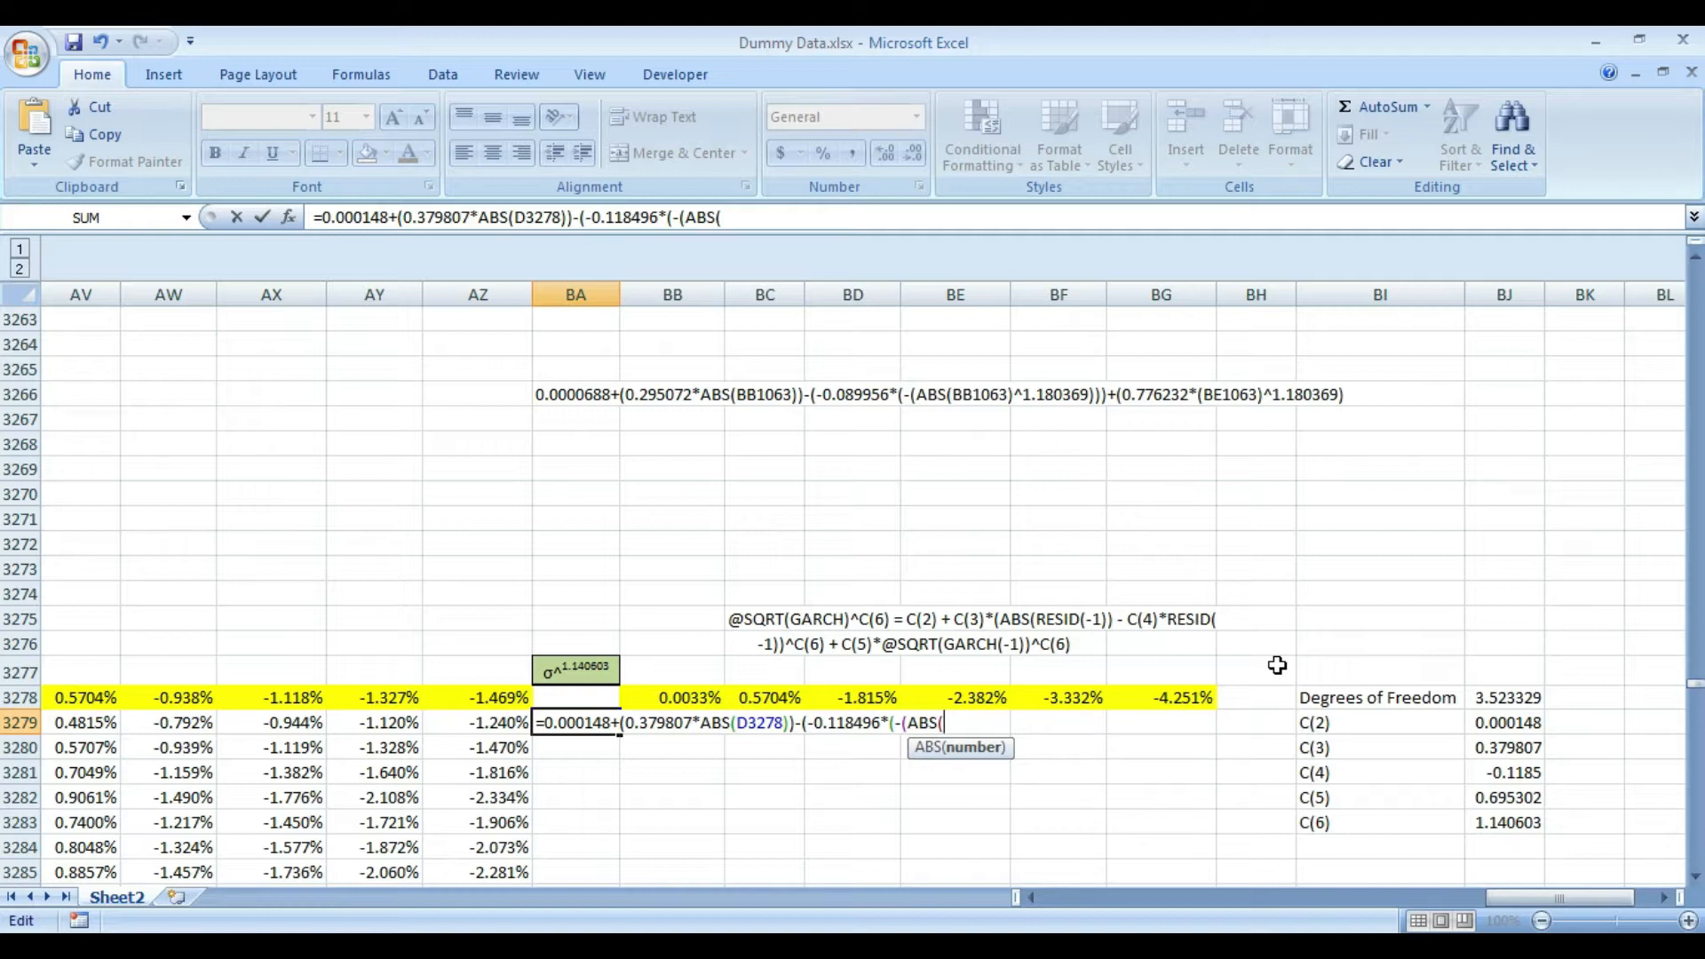
type("D32")
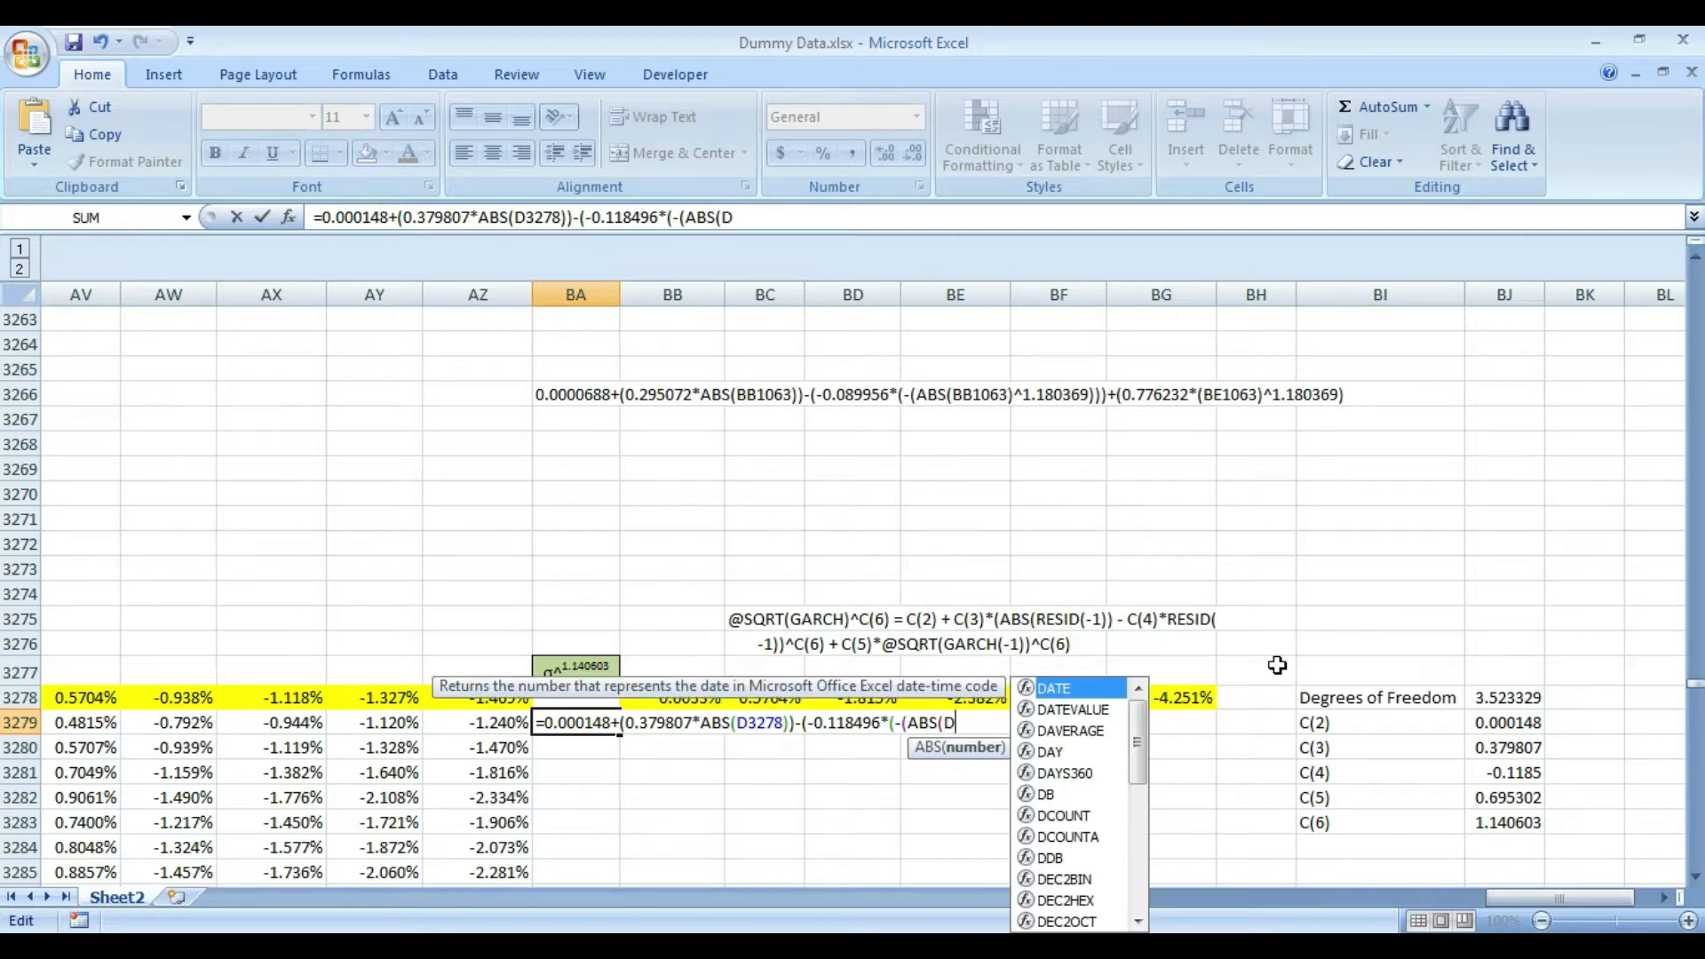
type("78")
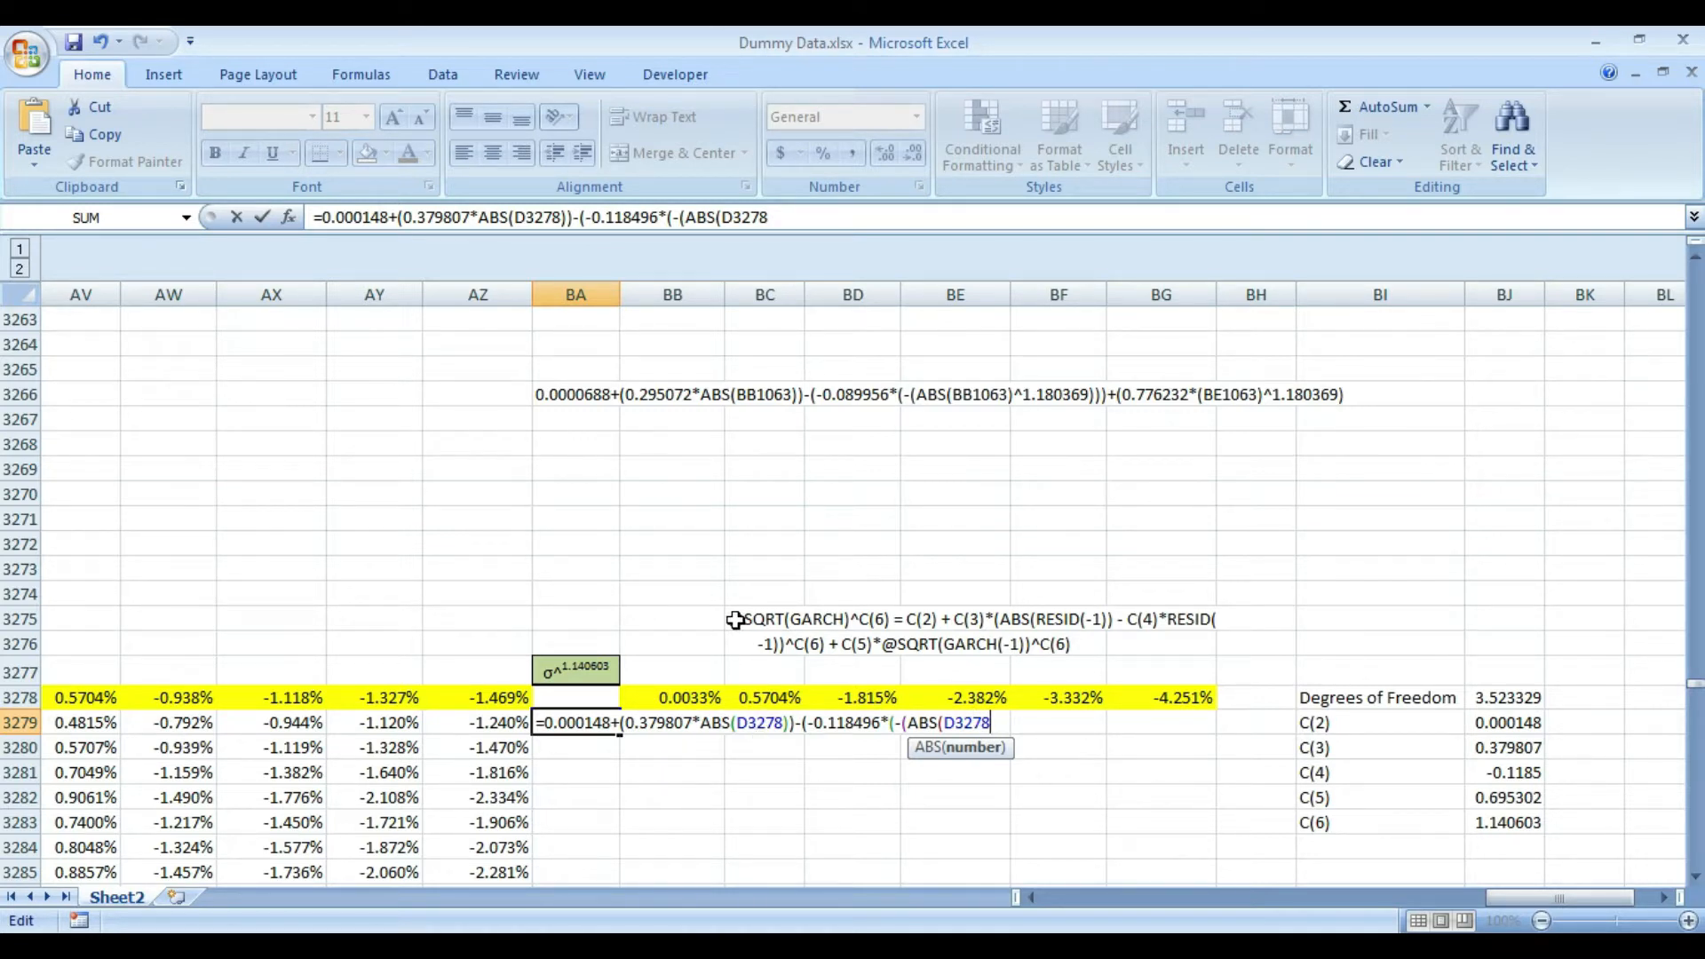
type(")")
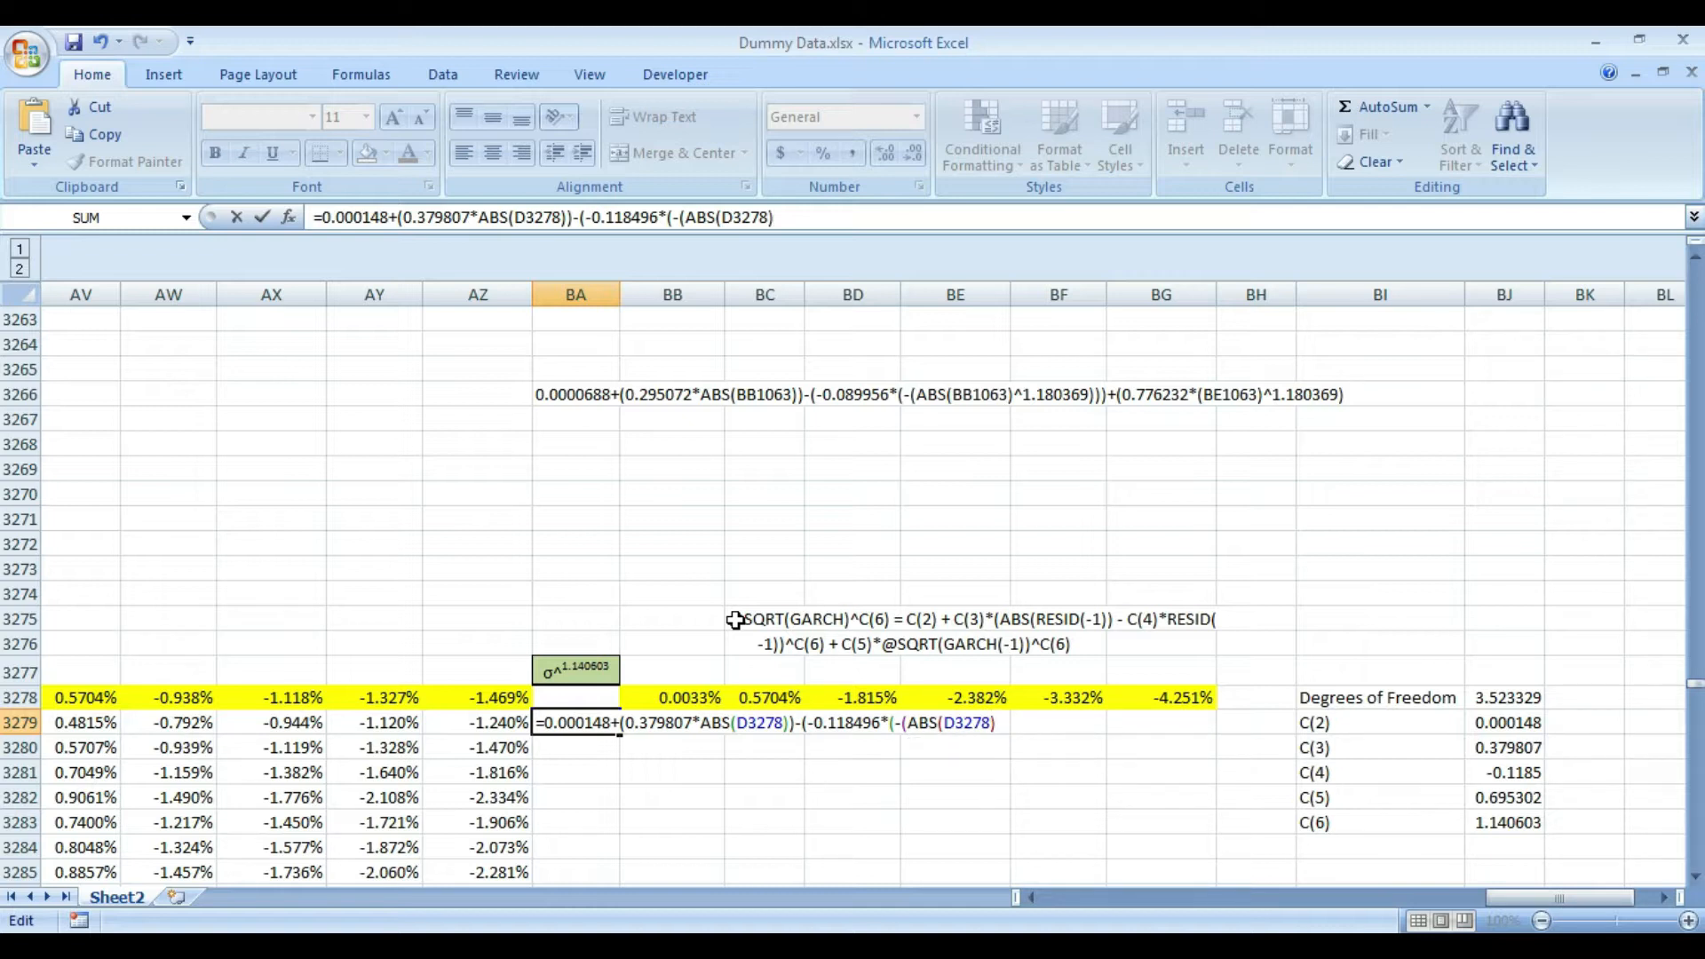
type("^")
- Raise the second ABS(D3278) to the power 1.140603, close the C(4) term's brackets and commit the BA3279 formula
type("1.140603")
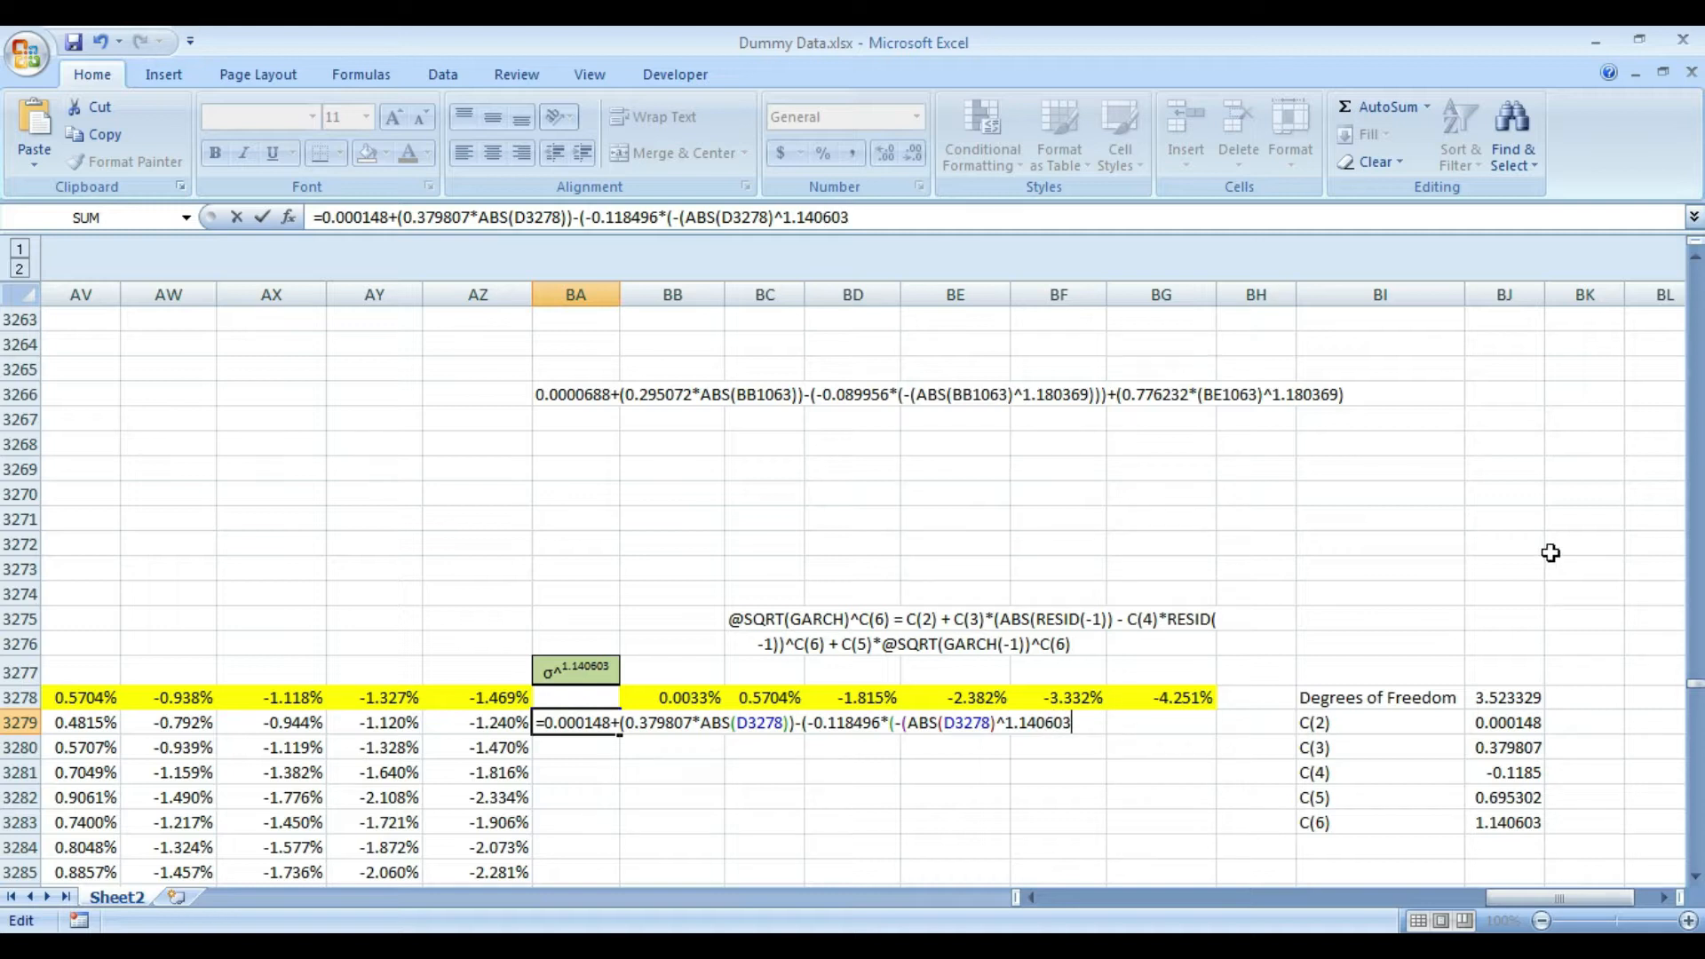
type(")))")
key("Return")
key("Up")
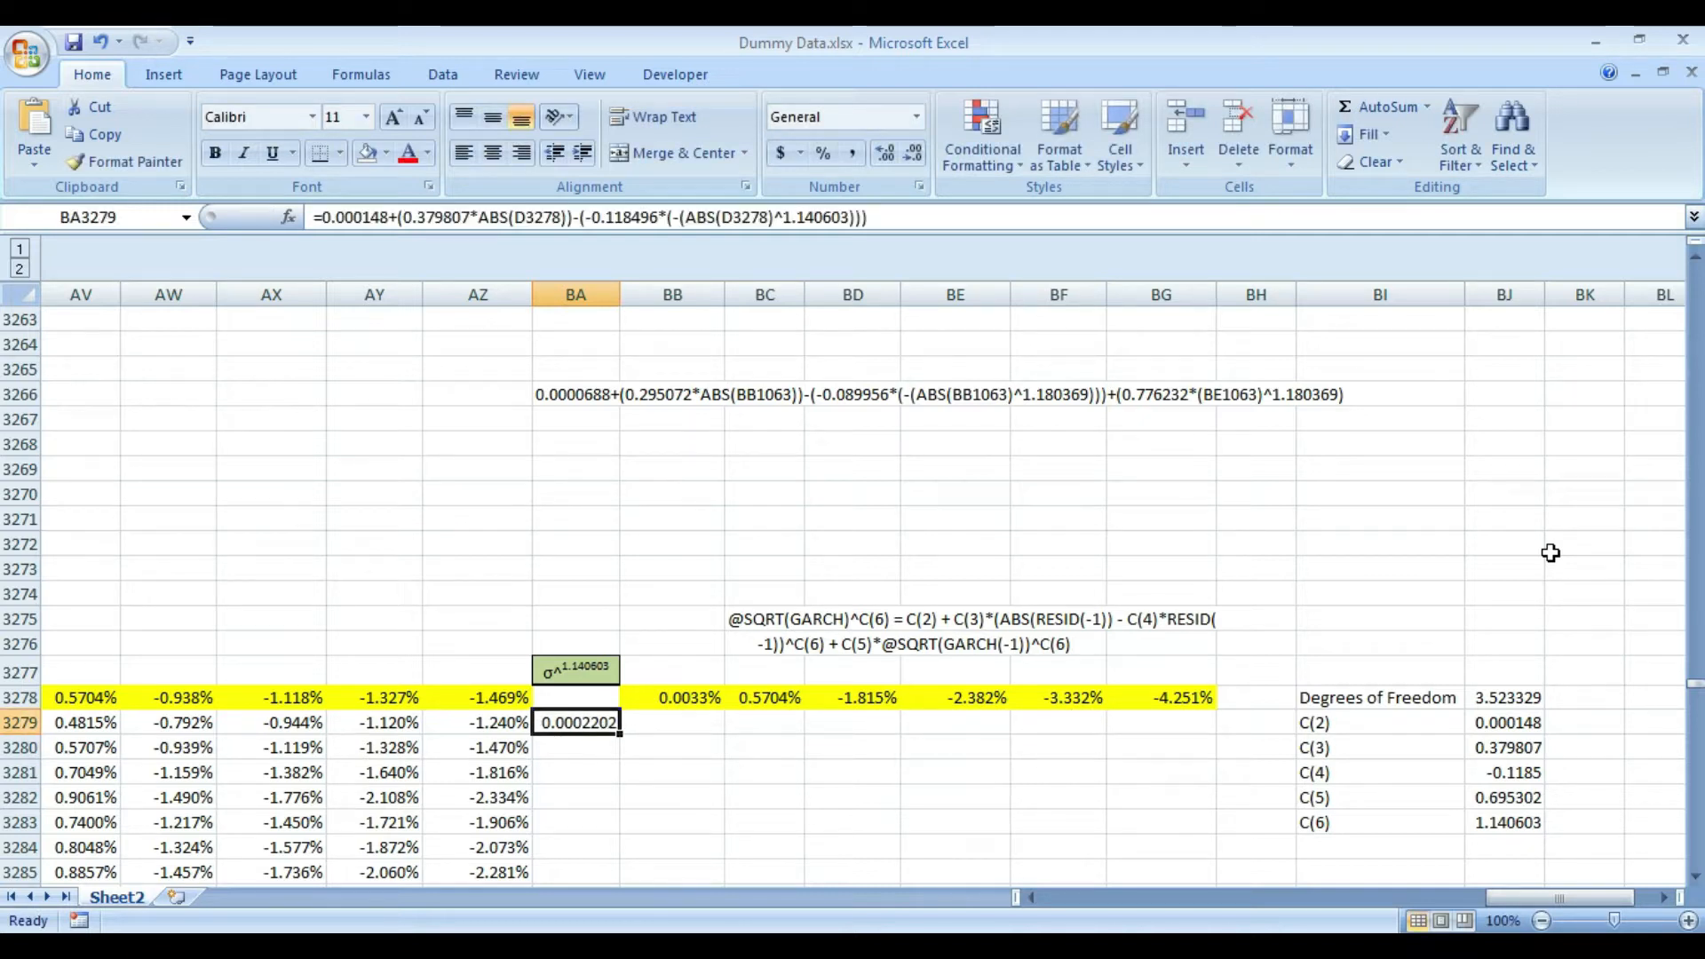
- Copy the C(5) coefficient value from cell BJ3282 as text
key("Right")
key("Right")
key("Right")
key("Right")
key("Right")
key("Right")
key("Right")
key("Right")
key("Right")
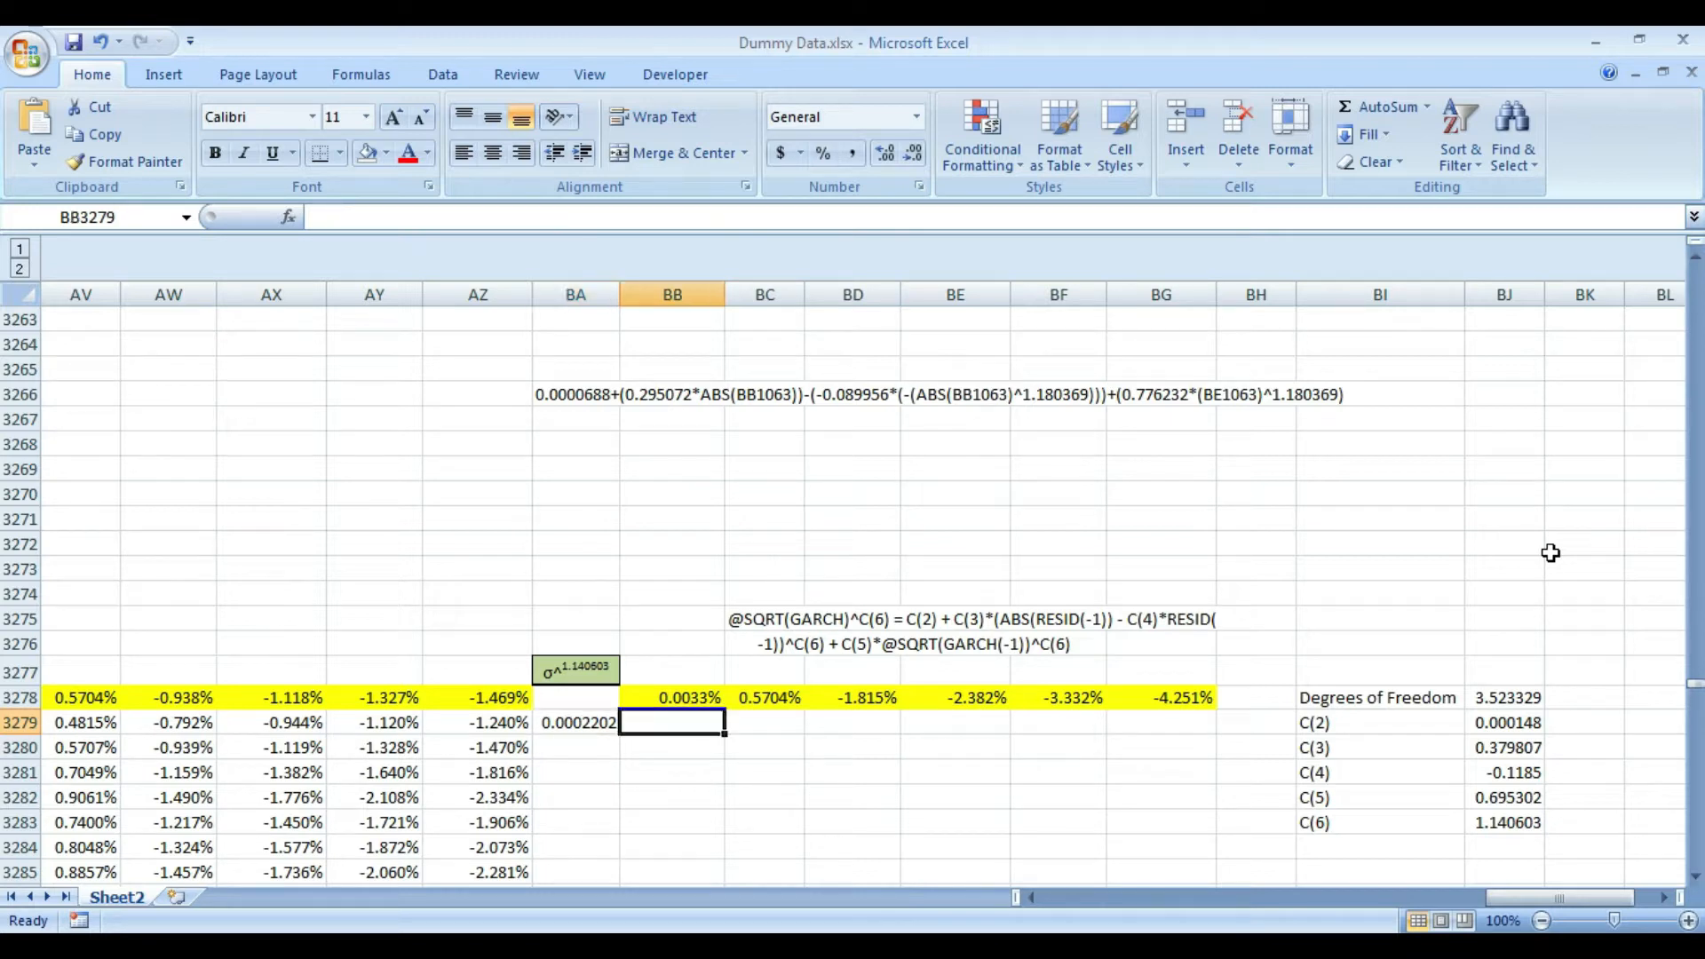
key("Down")
key("Down")
key("Up")
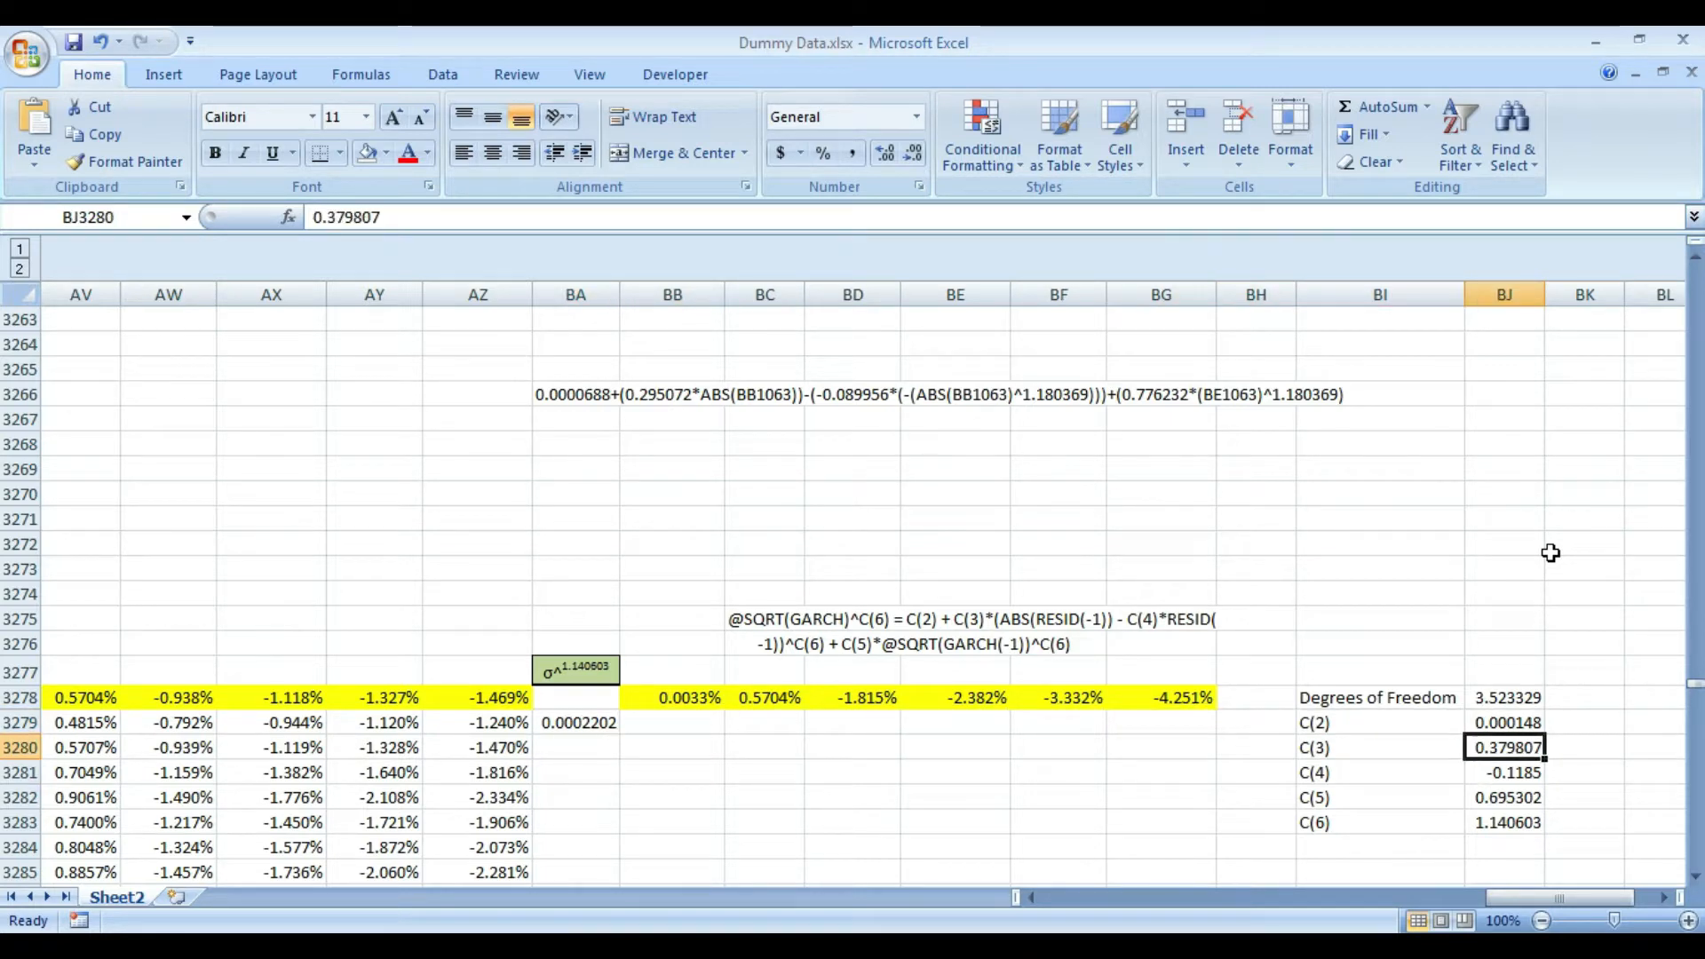
key("Down")
key("Down")
key("F2")
key("shift+Home")
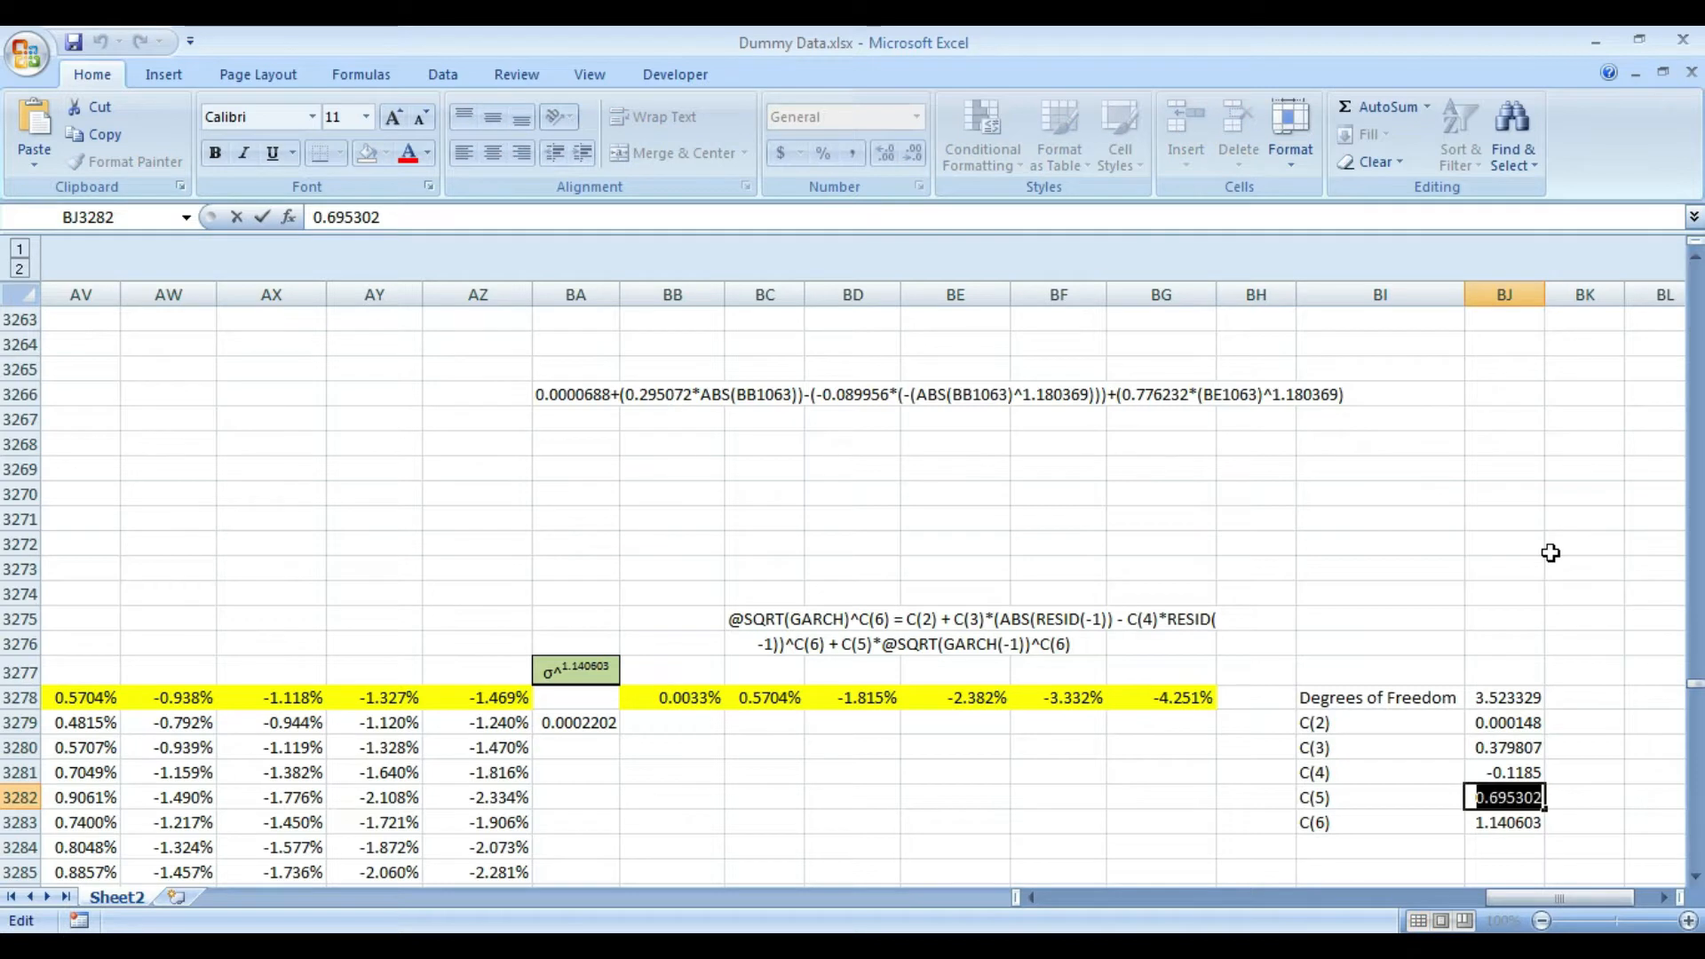
key("Return")
- Reopen the BA3279 formula and append the added C(5) term, starting with +(0.695302
key("Left")
key("Left")
key("Left")
key("Left")
key("Left")
key("Left")
key("Left")
key("Left")
key("Left")
key("Left")
key("Left")
key("Up")
key("Up")
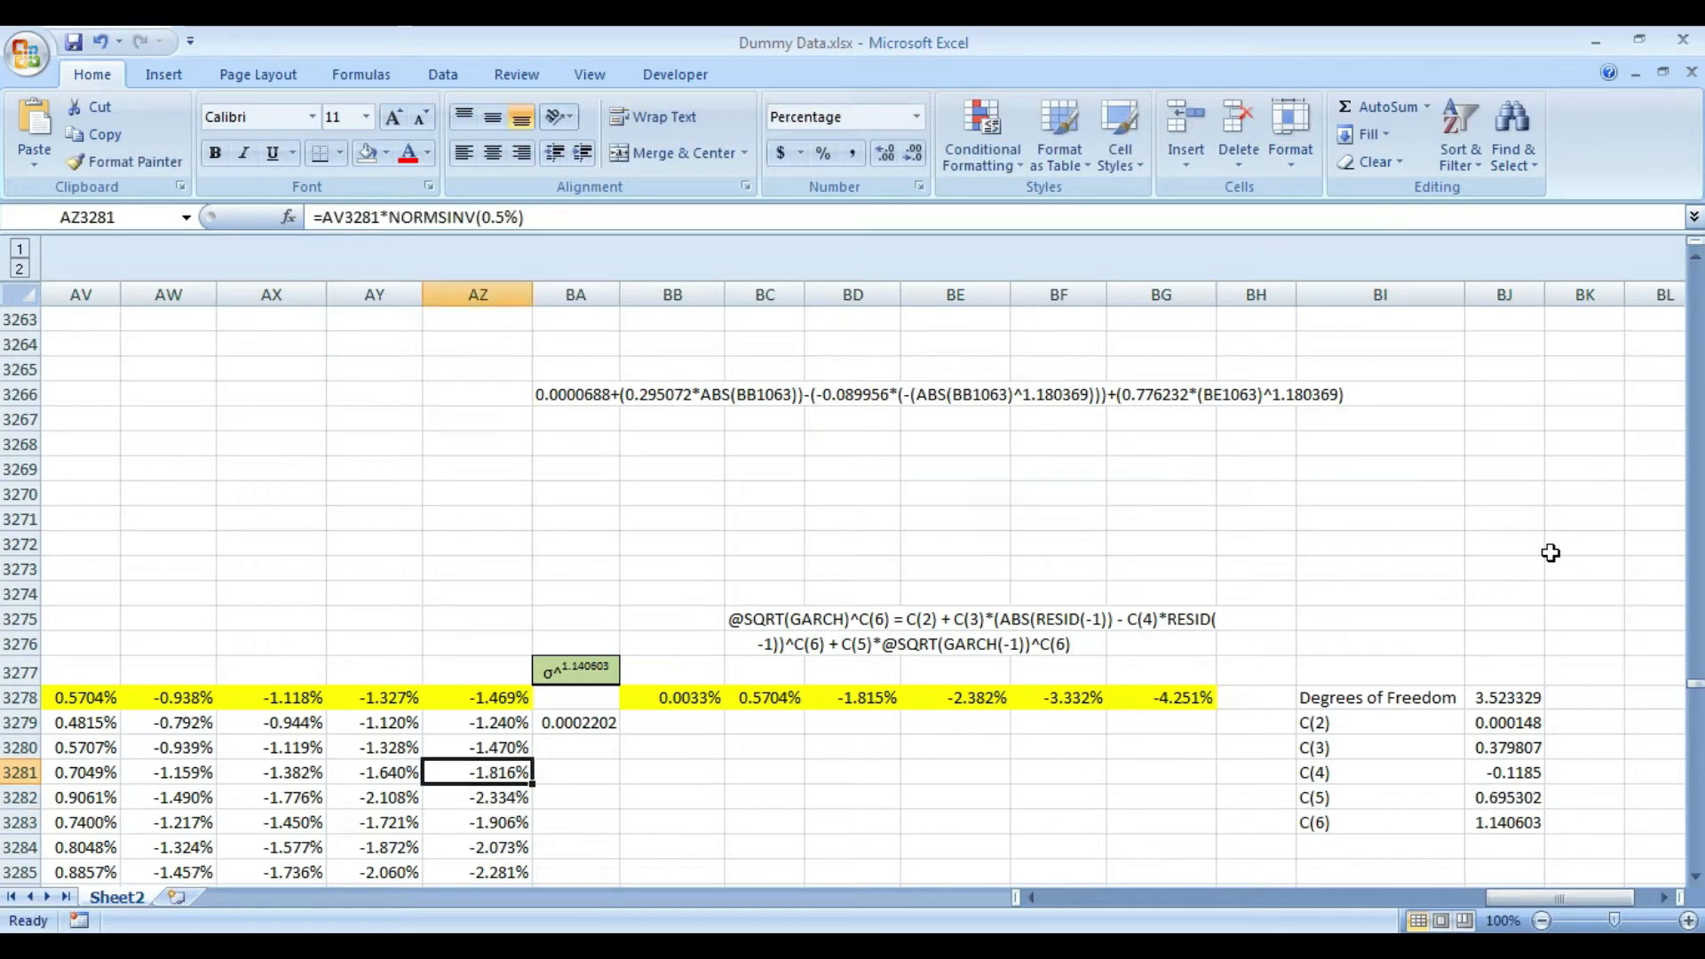
key("Right")
key("Up")
key("Up")
key("F2")
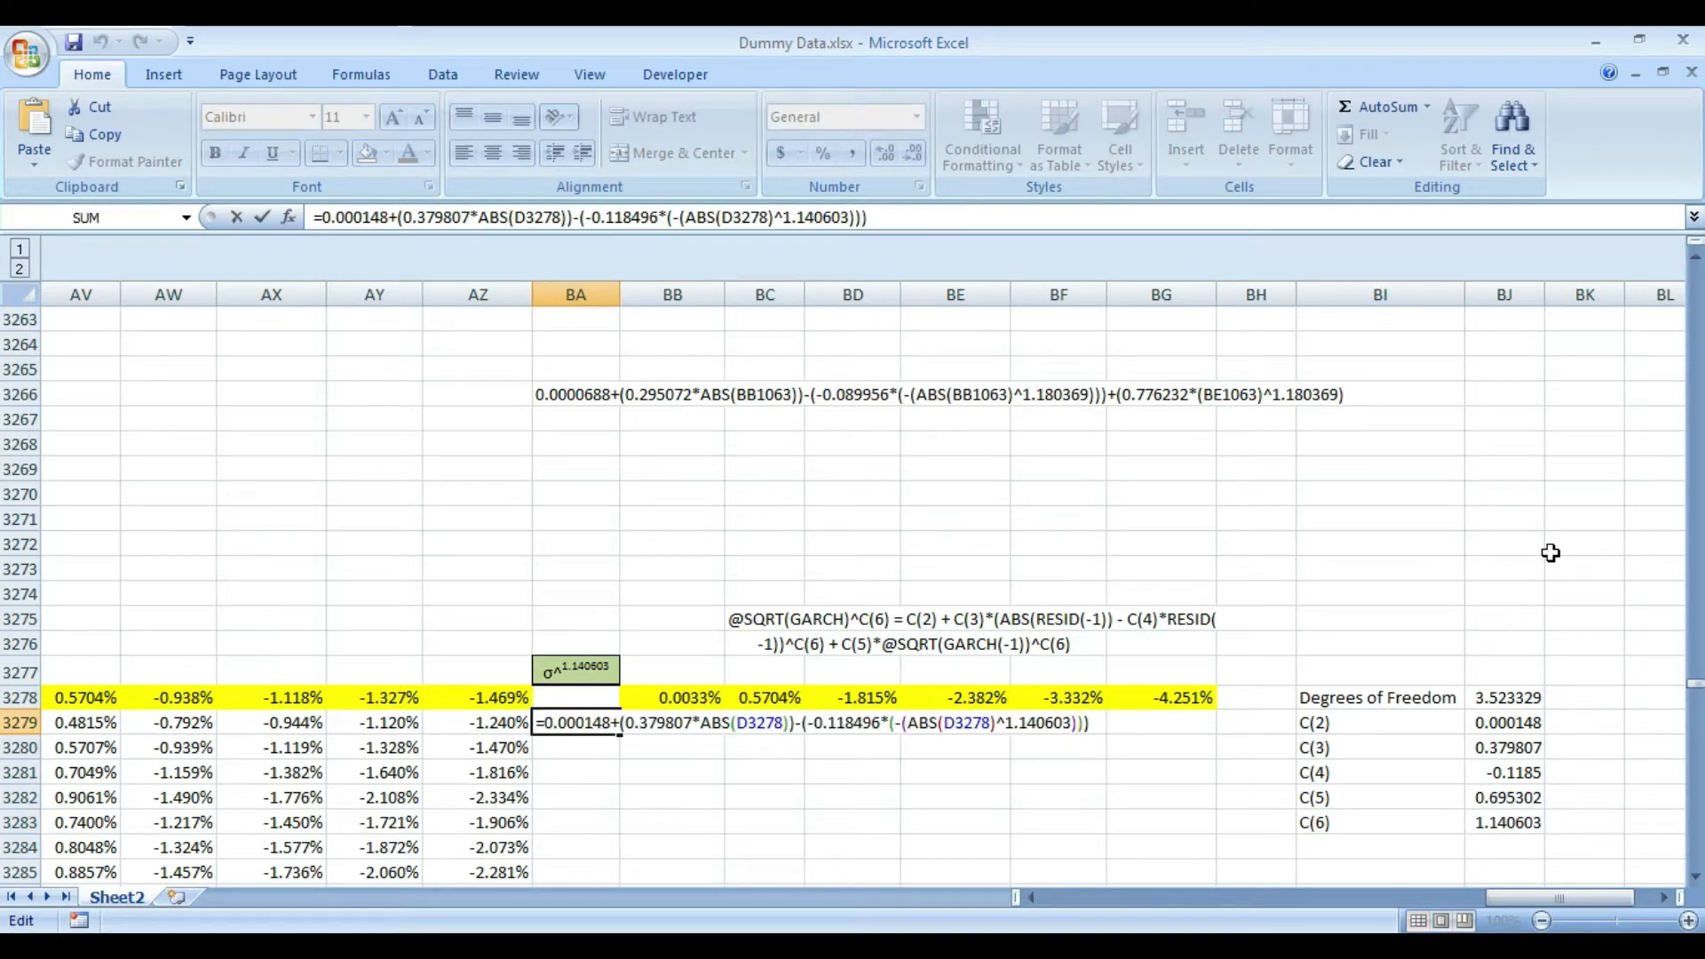
type("+(0.695302")
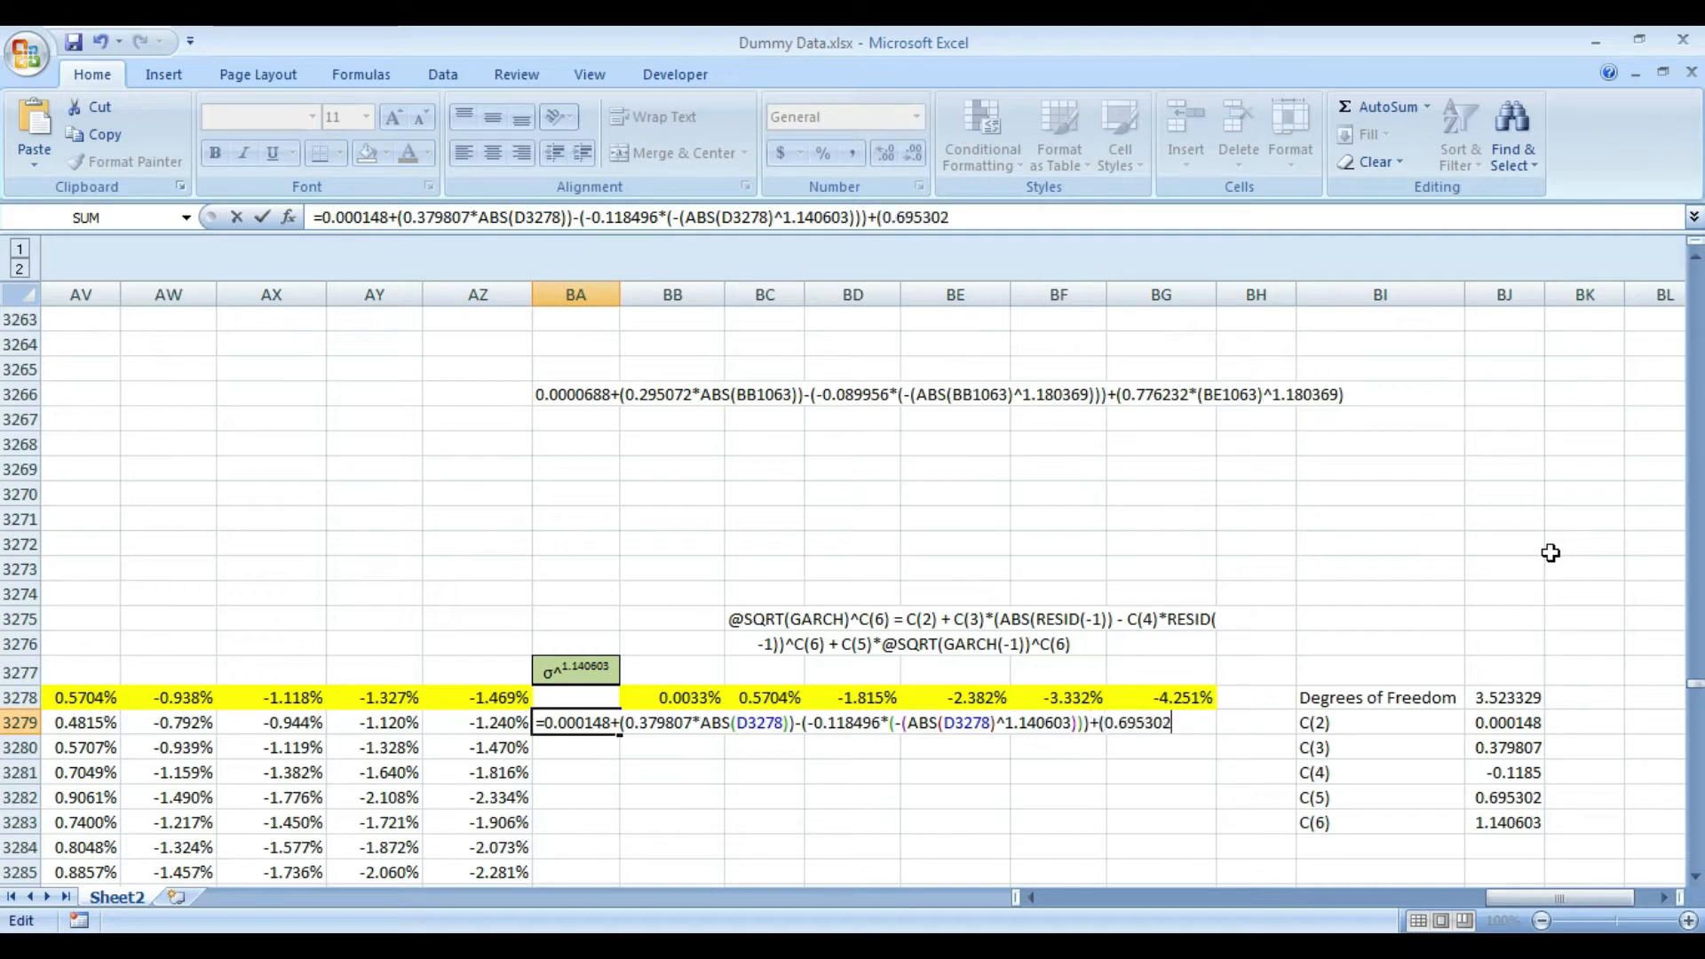
type("*(D3278)")
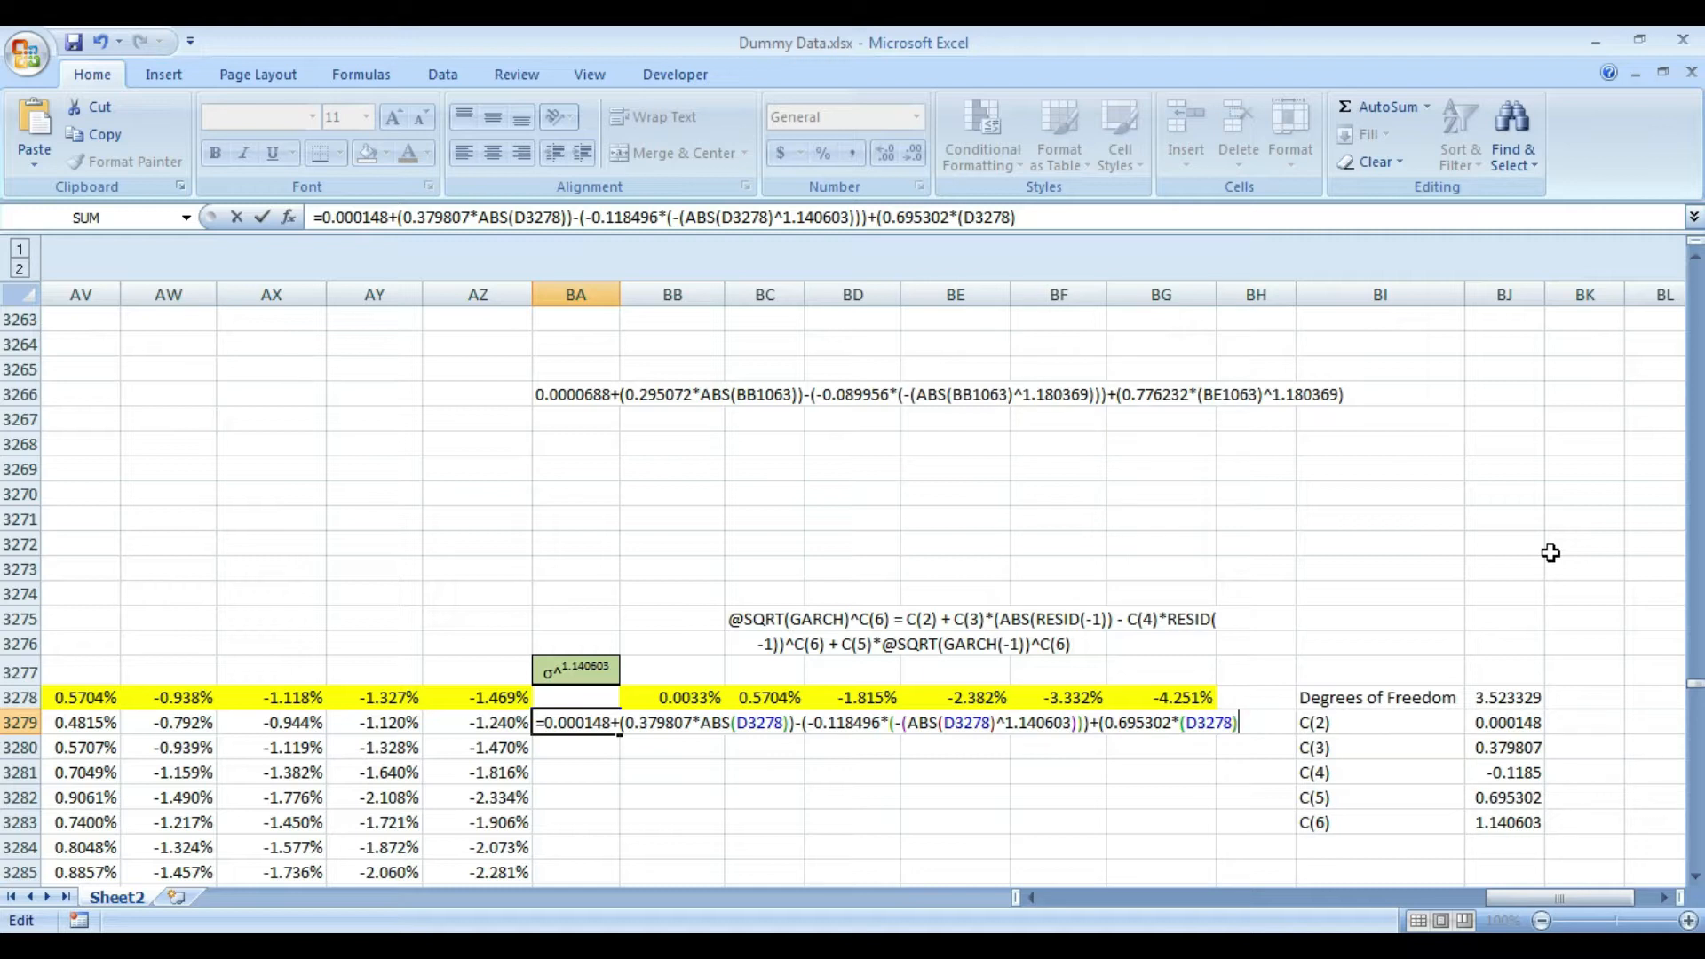
type("^1.14")
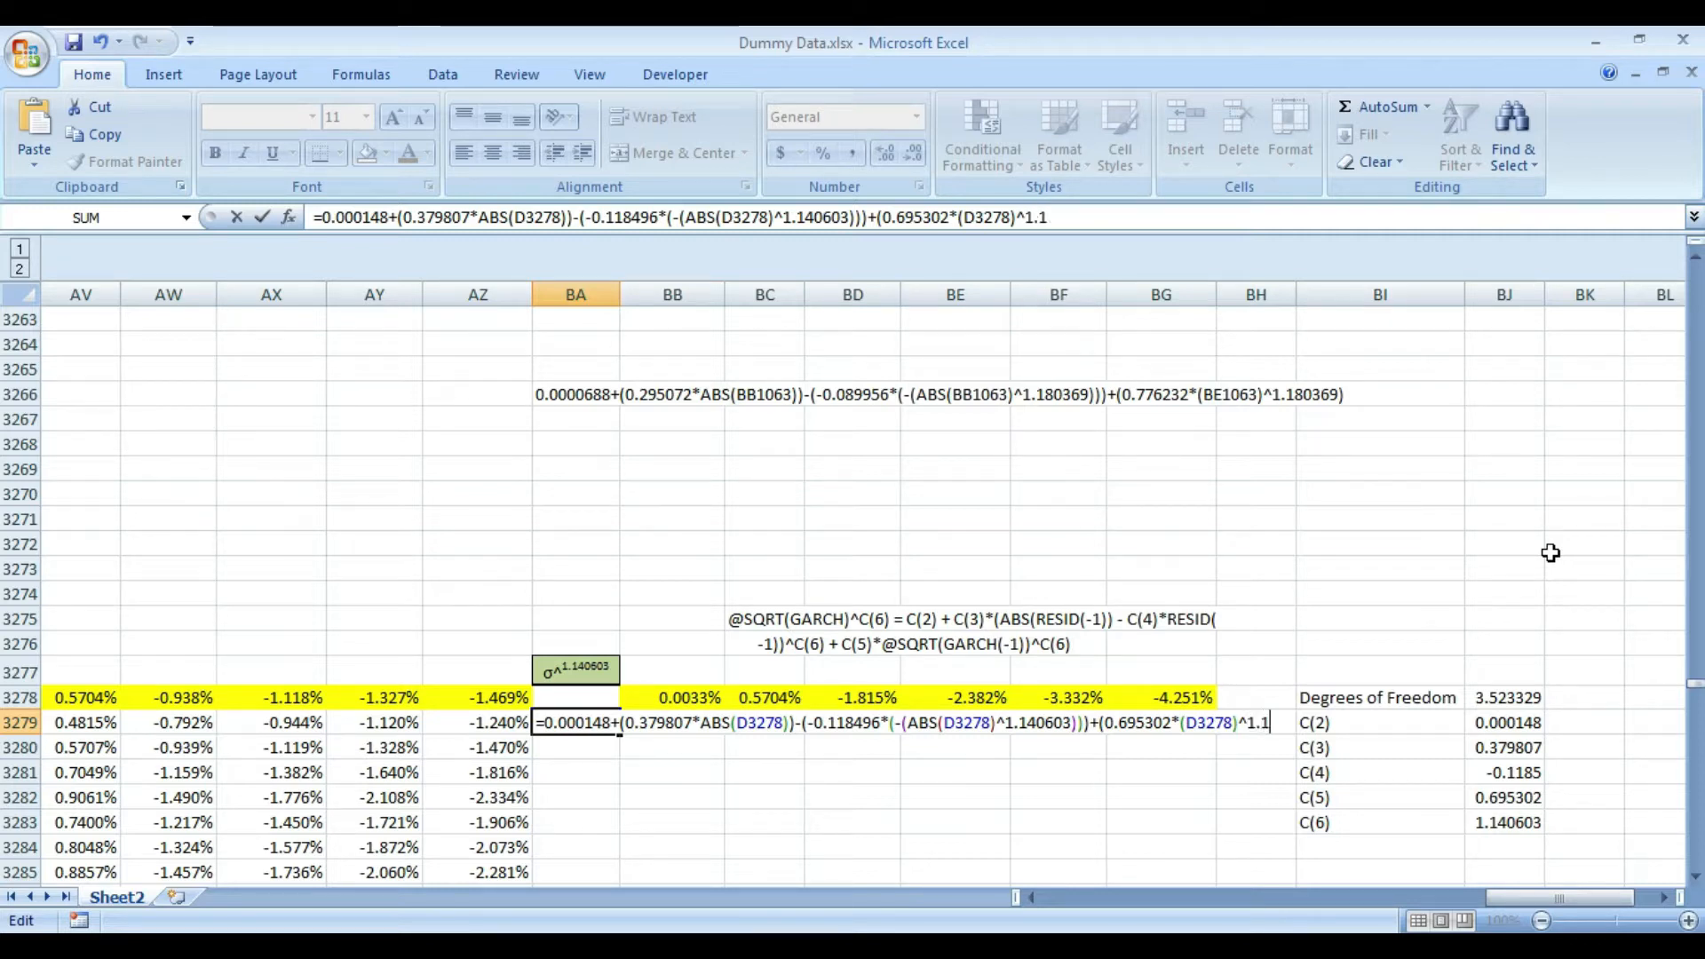
type("0603)")
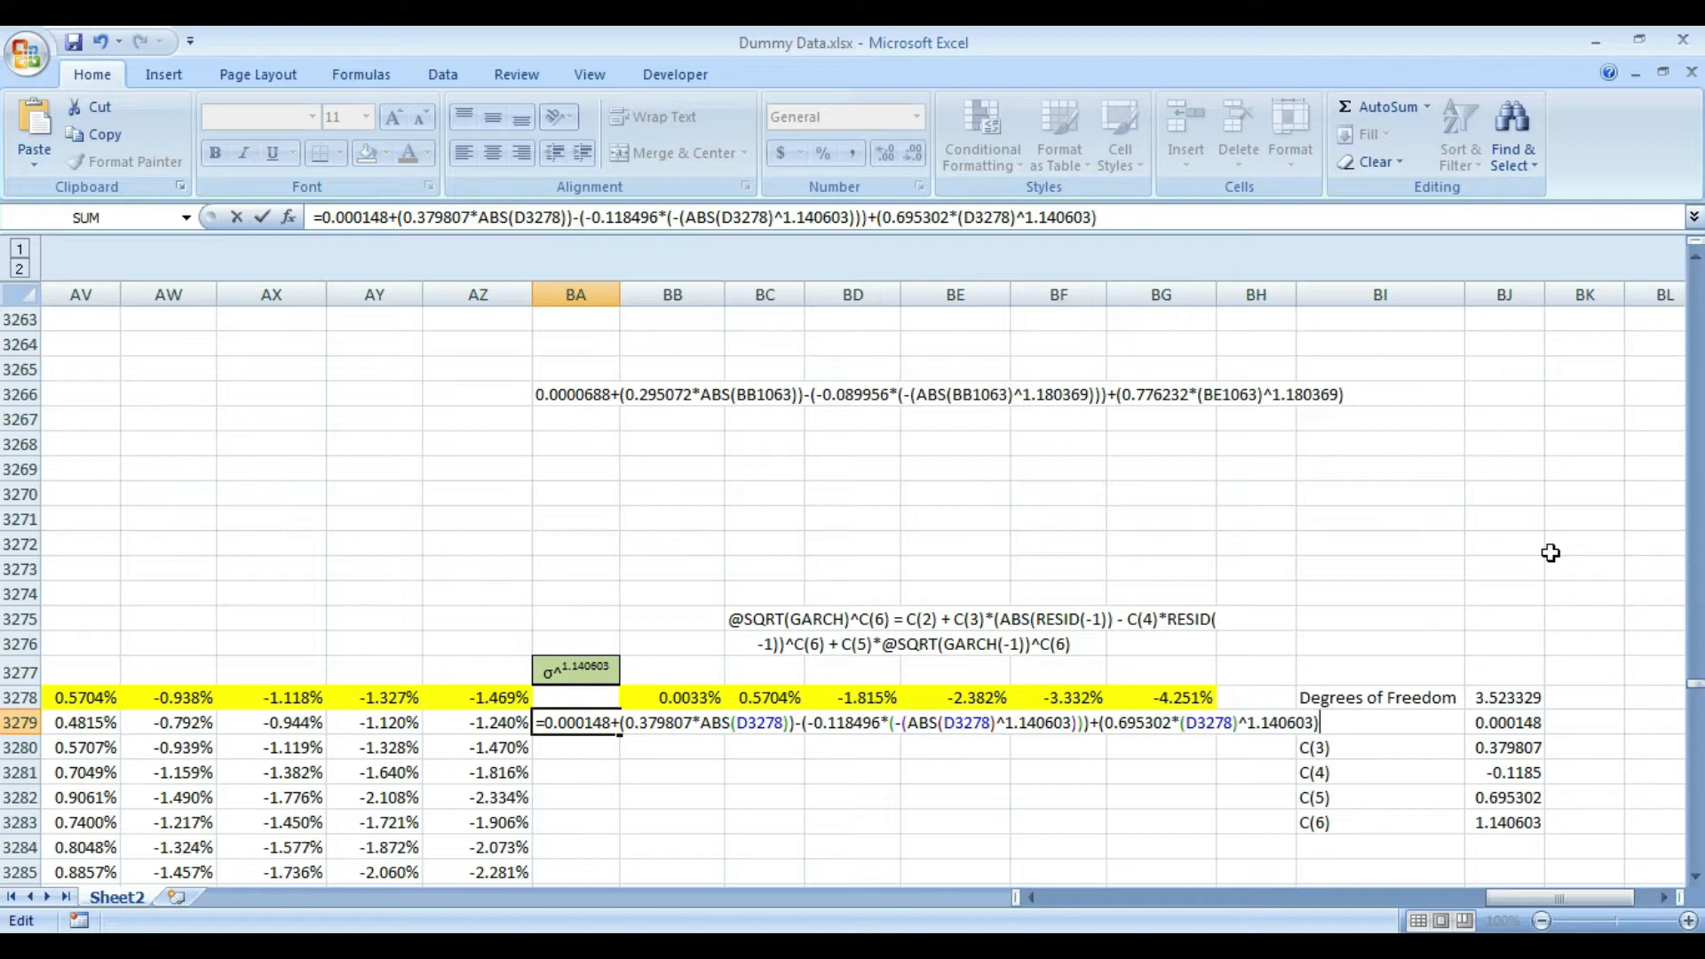
- Complete the C(5) term as +(0.695302*(D3278)^1.140603) and commit the BA3279 formula
key("Return")
key("Up")
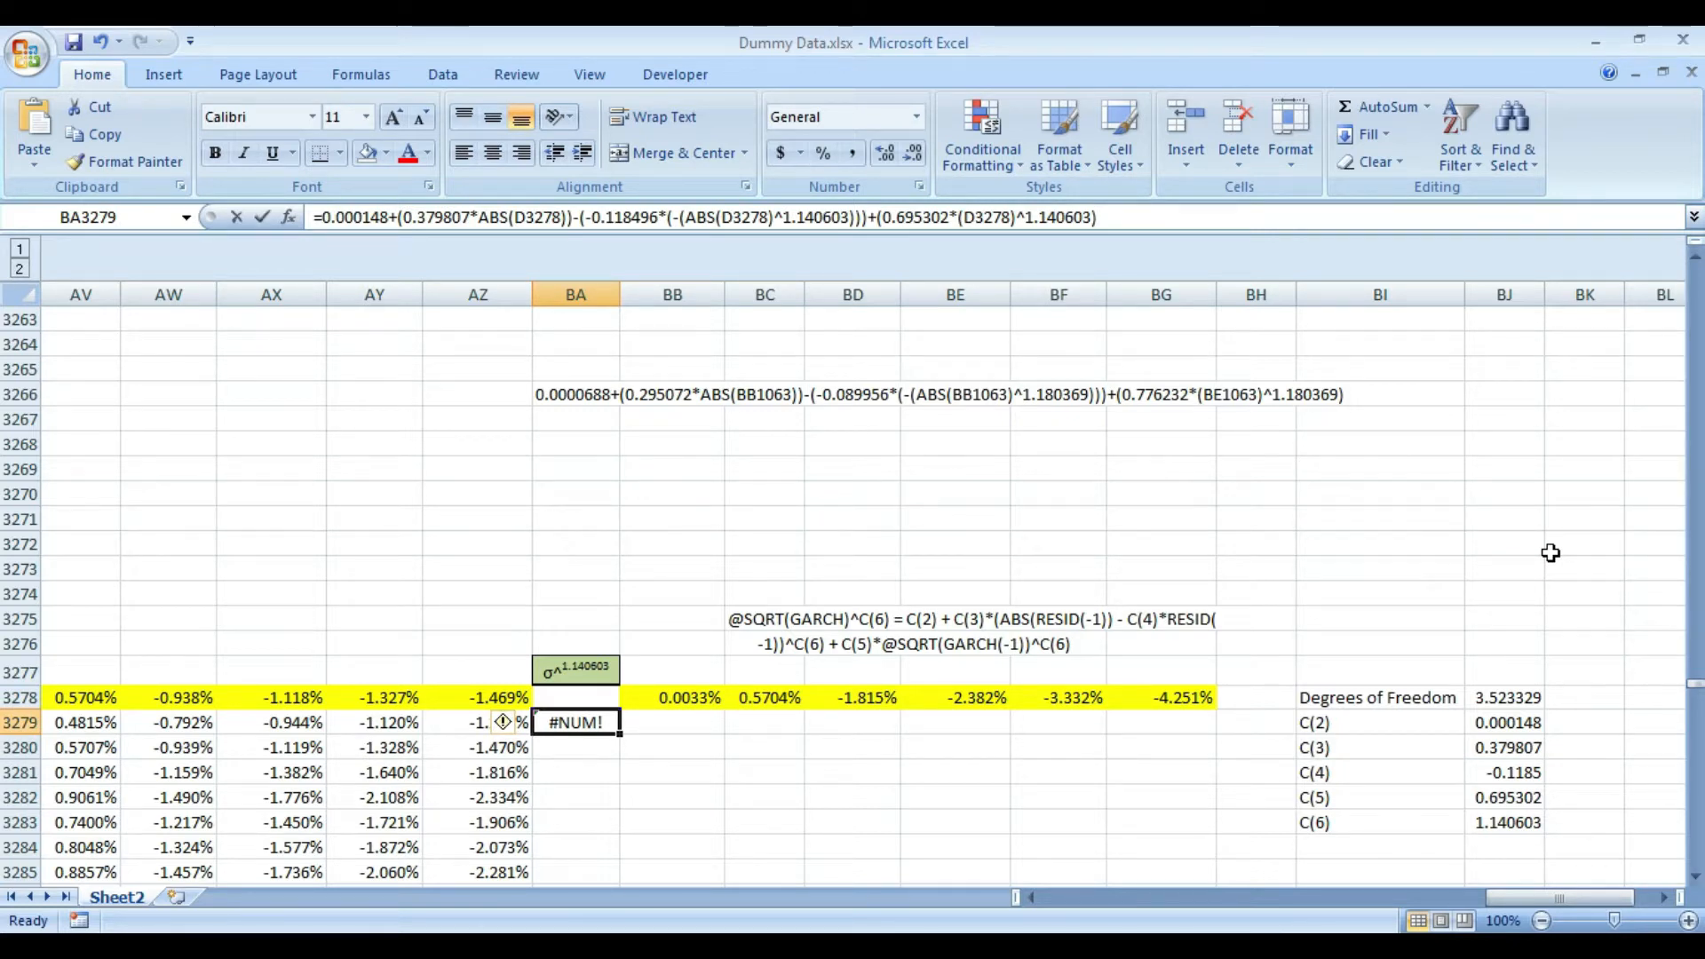
- Replace D3278 in the C(5) term of the BA3279 formula with the previous day's standard deviation cell BC3278
key("F2")
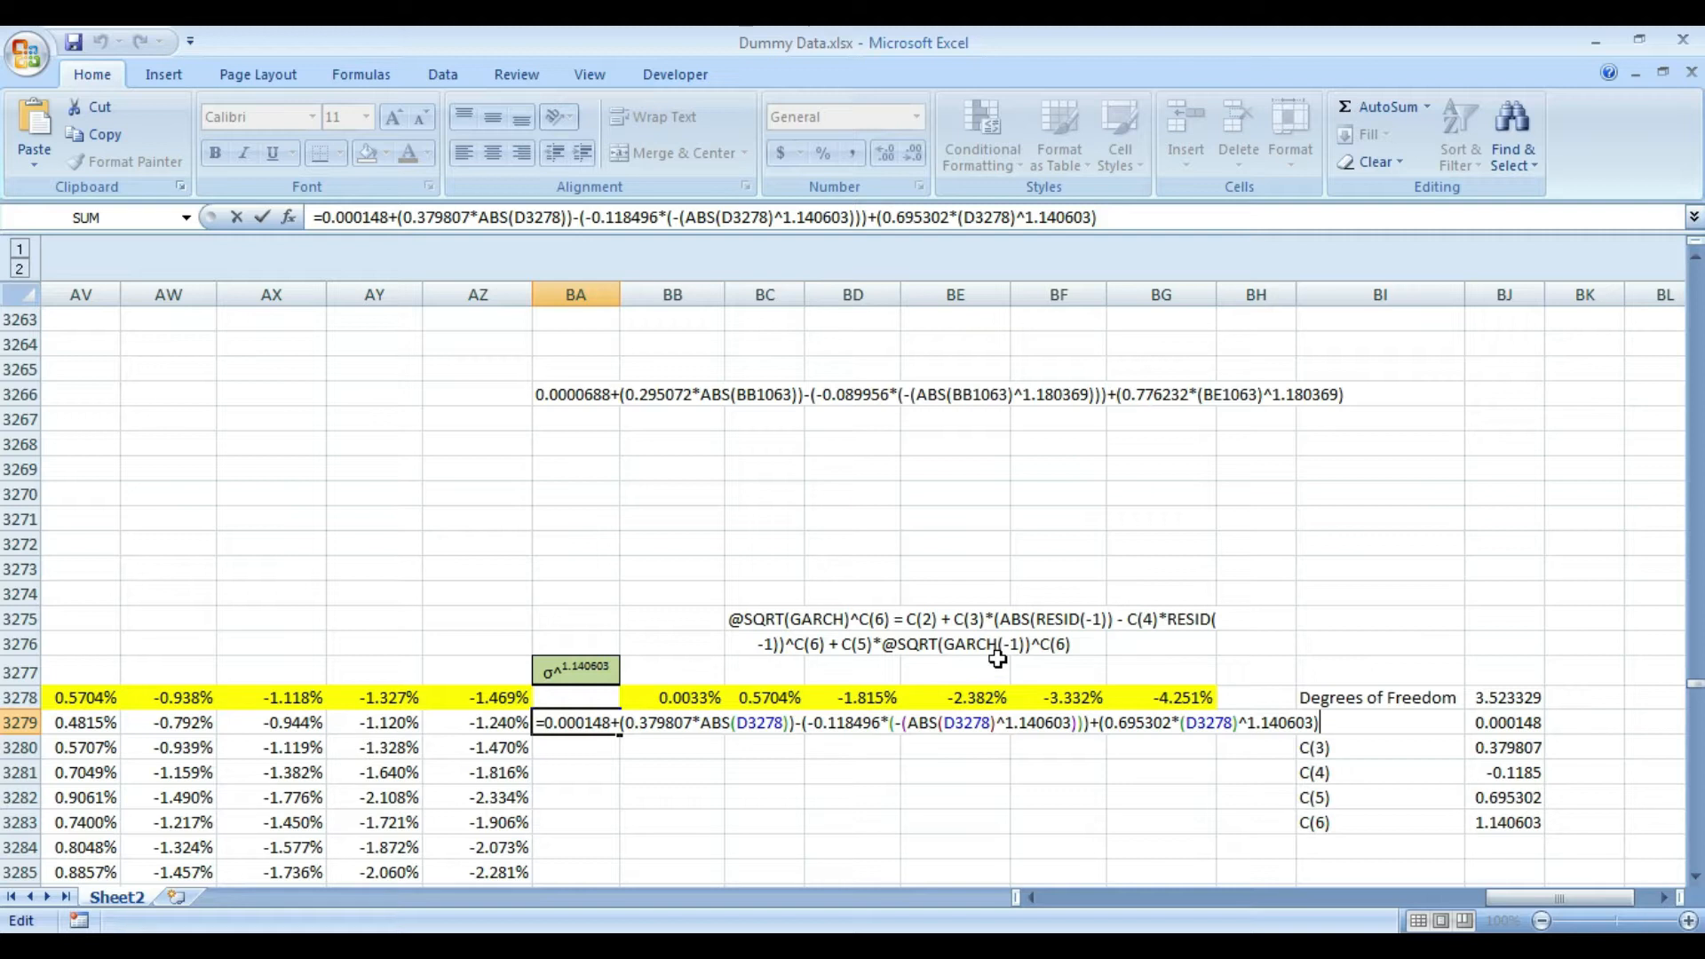
left_click(1233, 722)
key("shift+Left")
key("shift+Left")
key("shift+Left")
key("shift+Left")
key("shift+Left")
key("shift+Left")
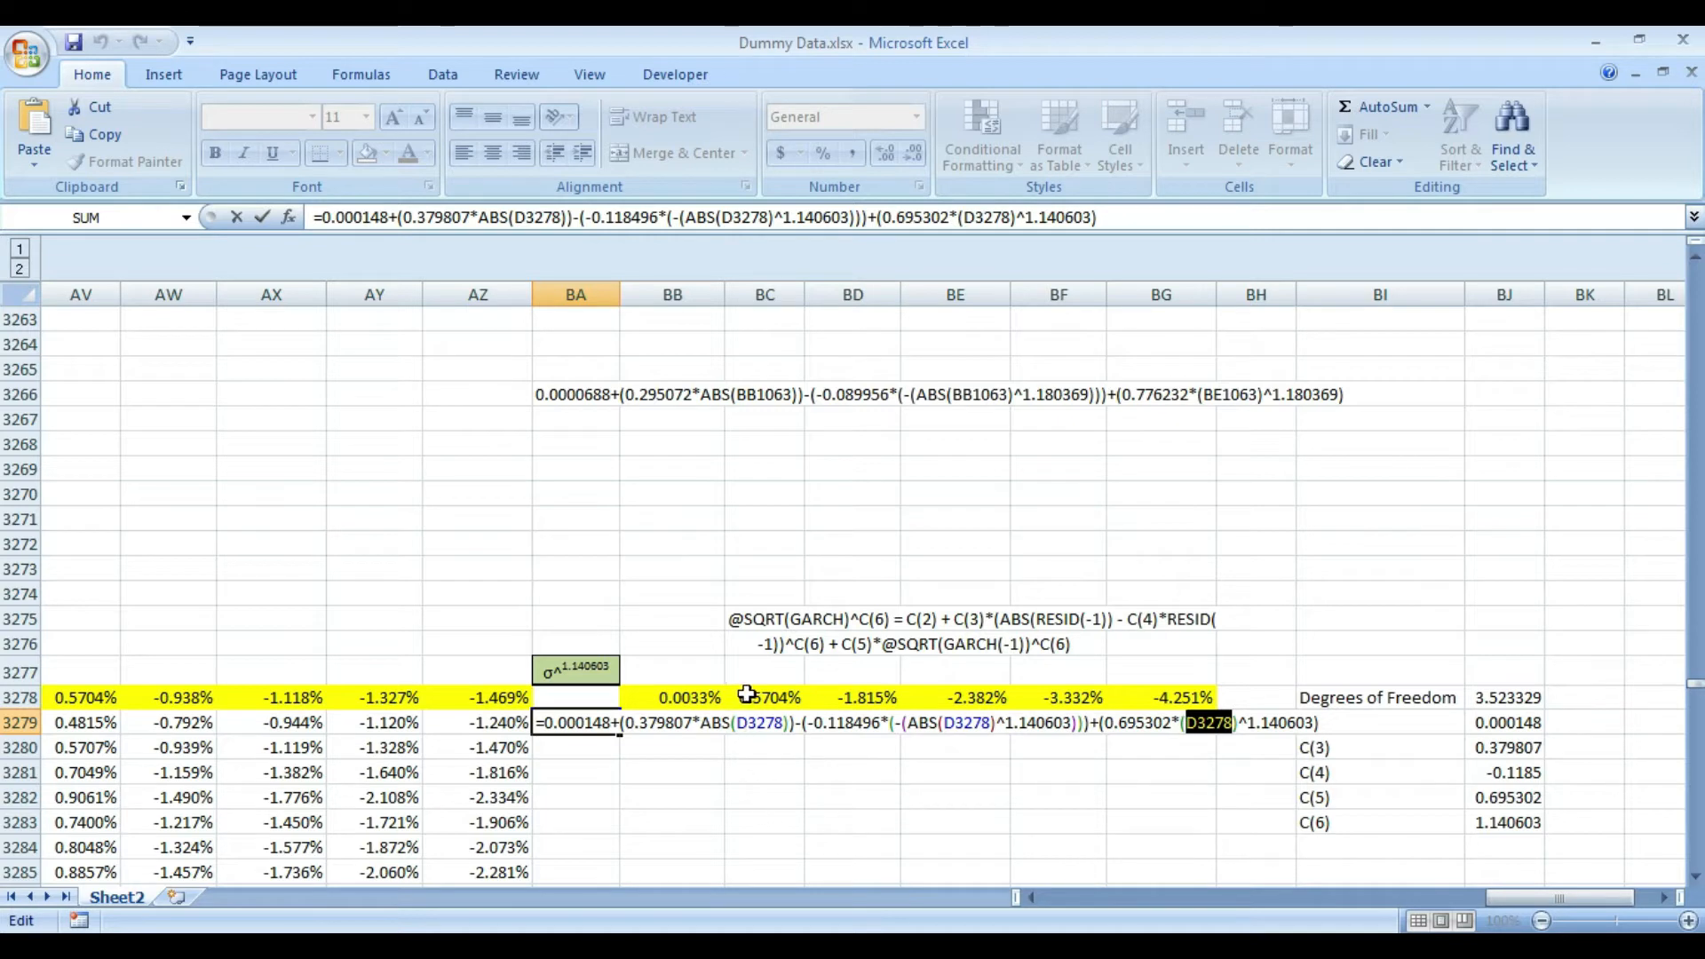
left_click(746, 696)
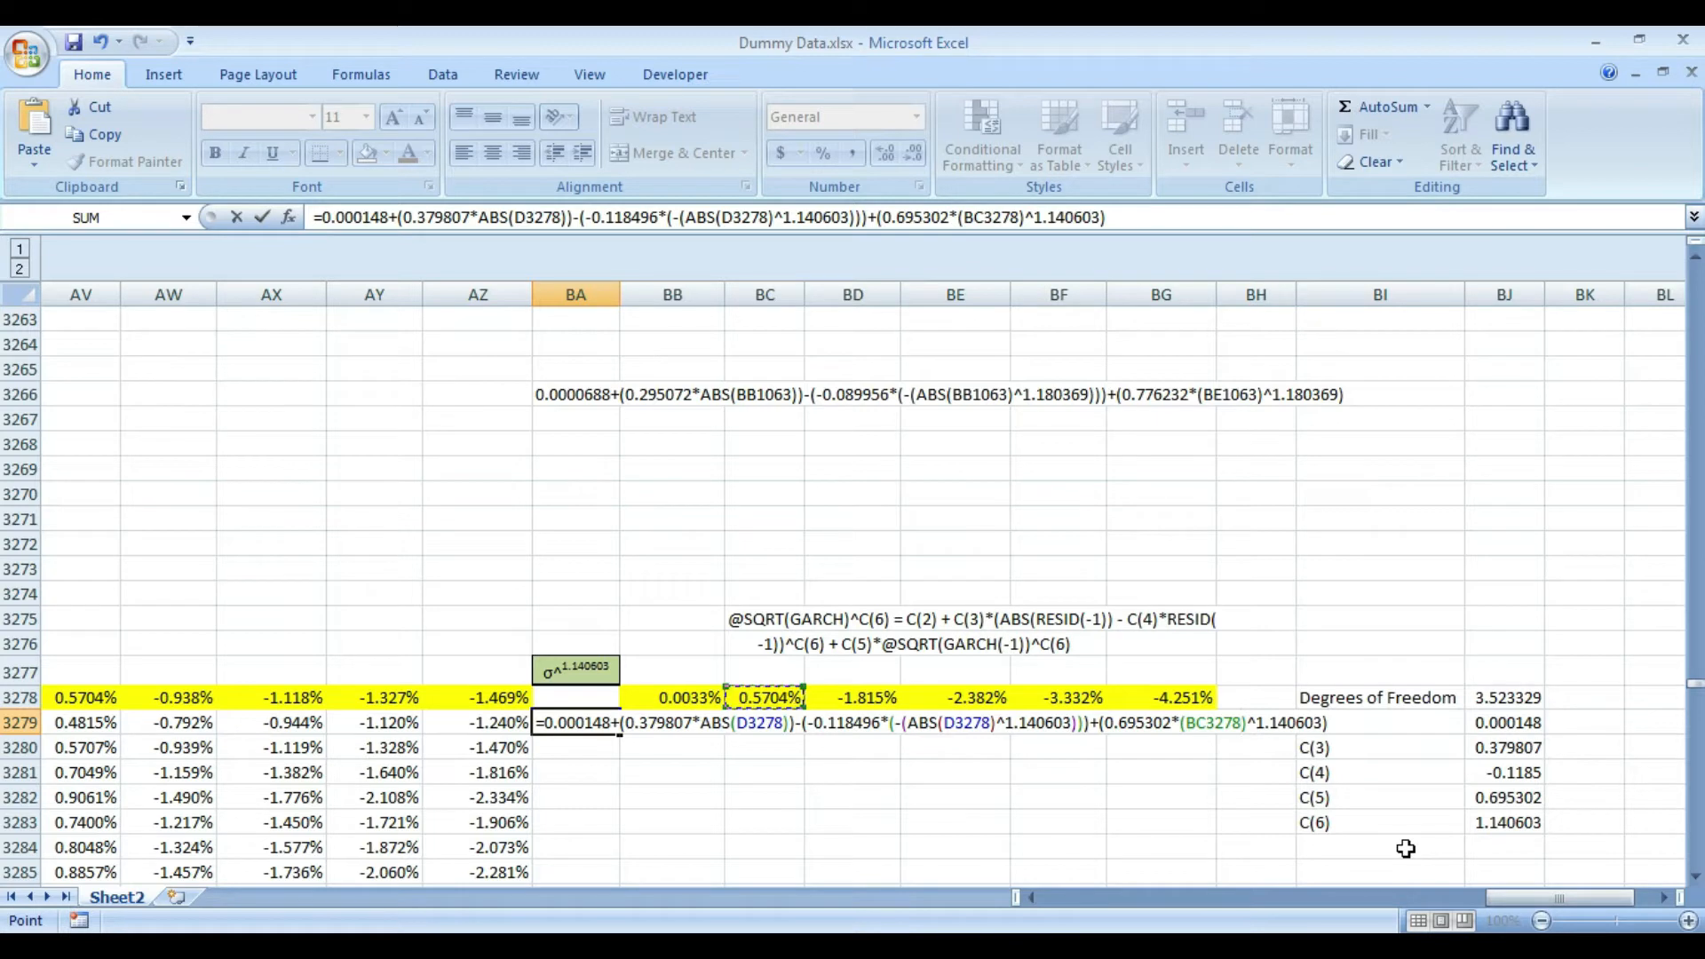
key("Return")
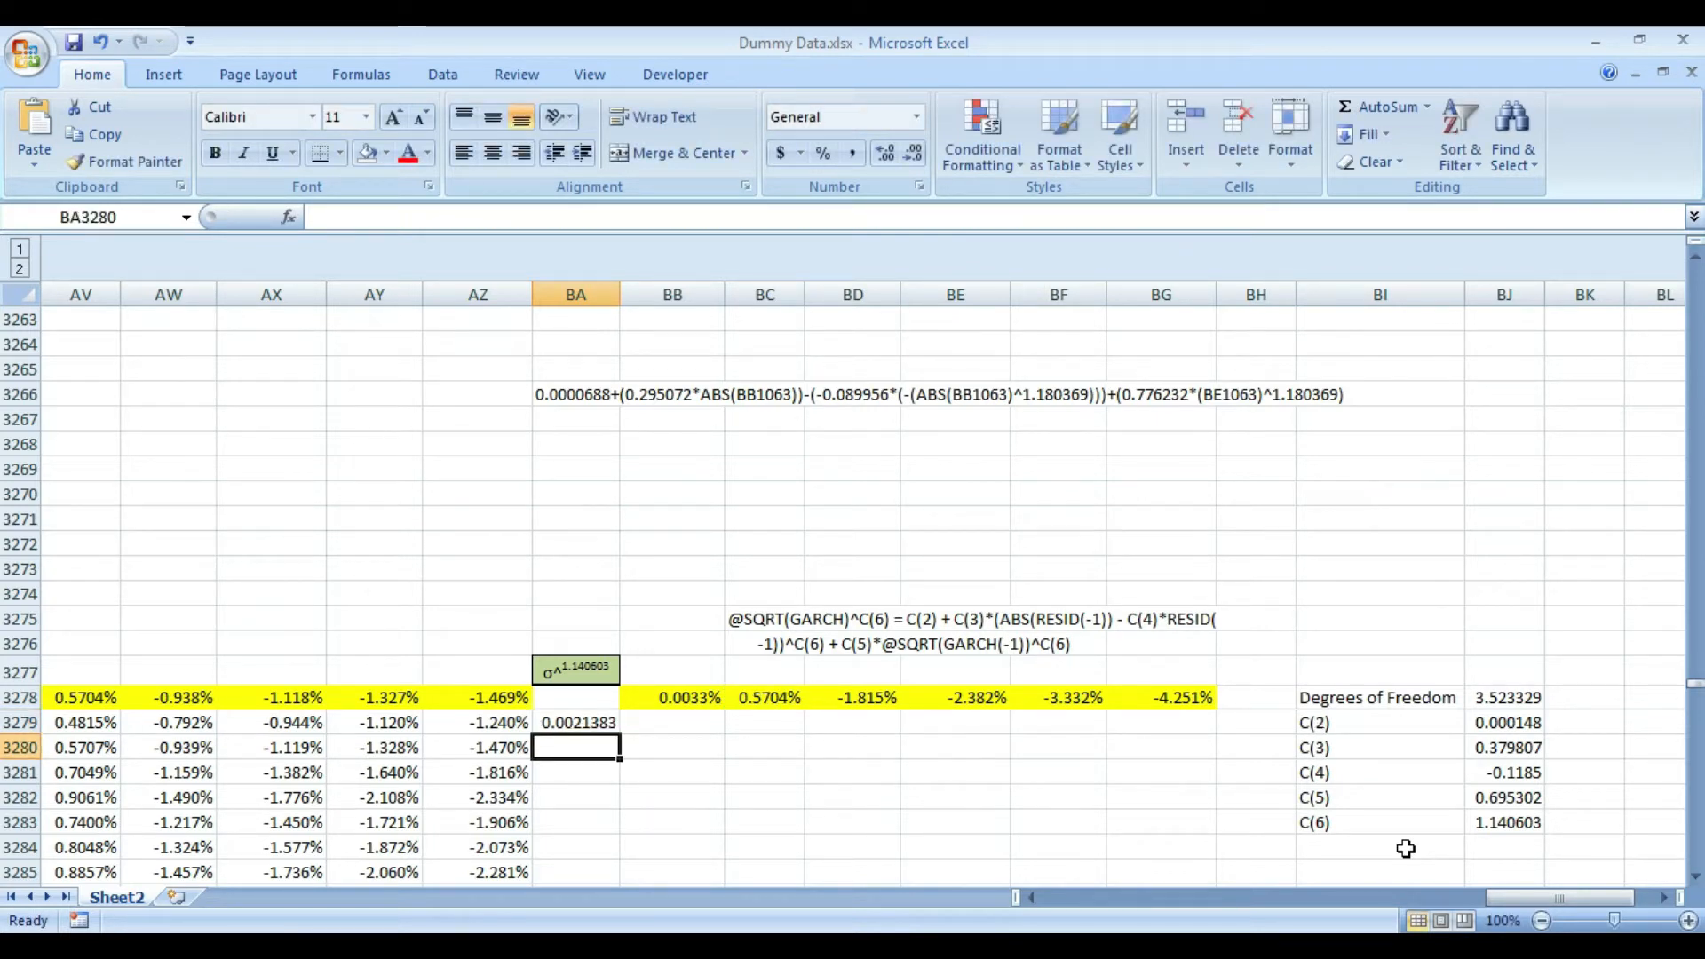
key("Up")
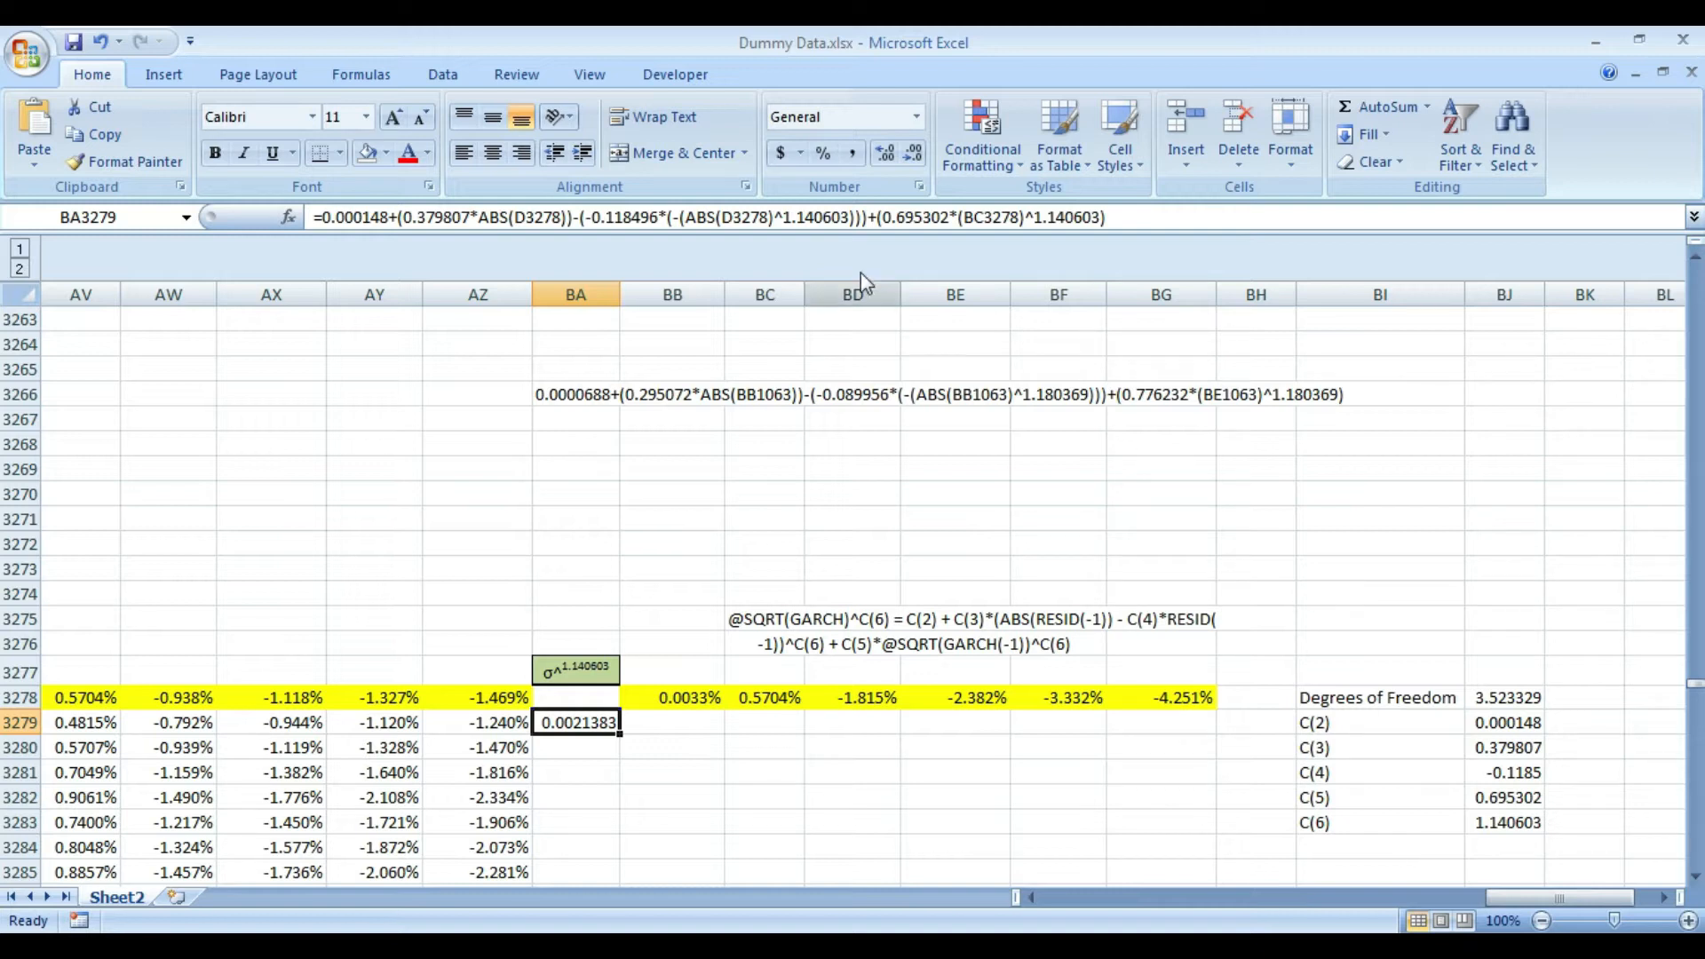
- Format cell BA3279 as a percentage with four decimal places
left_click(823, 157)
left_click(884, 153)
left_click(884, 153)
left_click(883, 154)
left_click(884, 156)
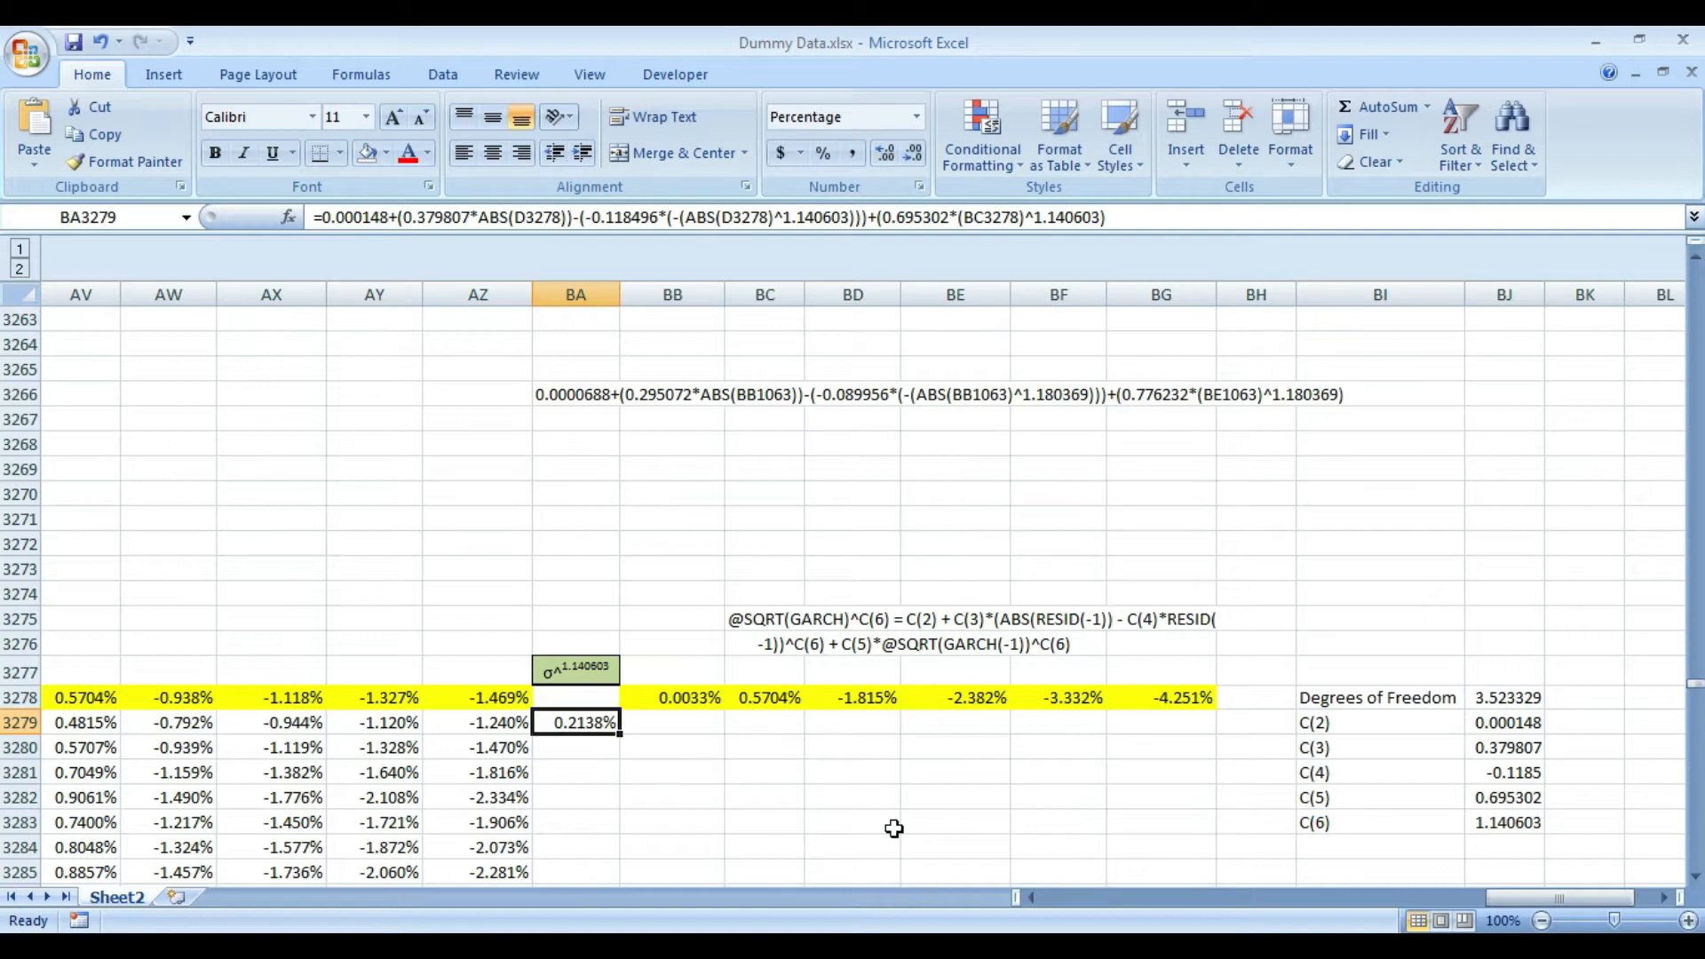
key("Right")
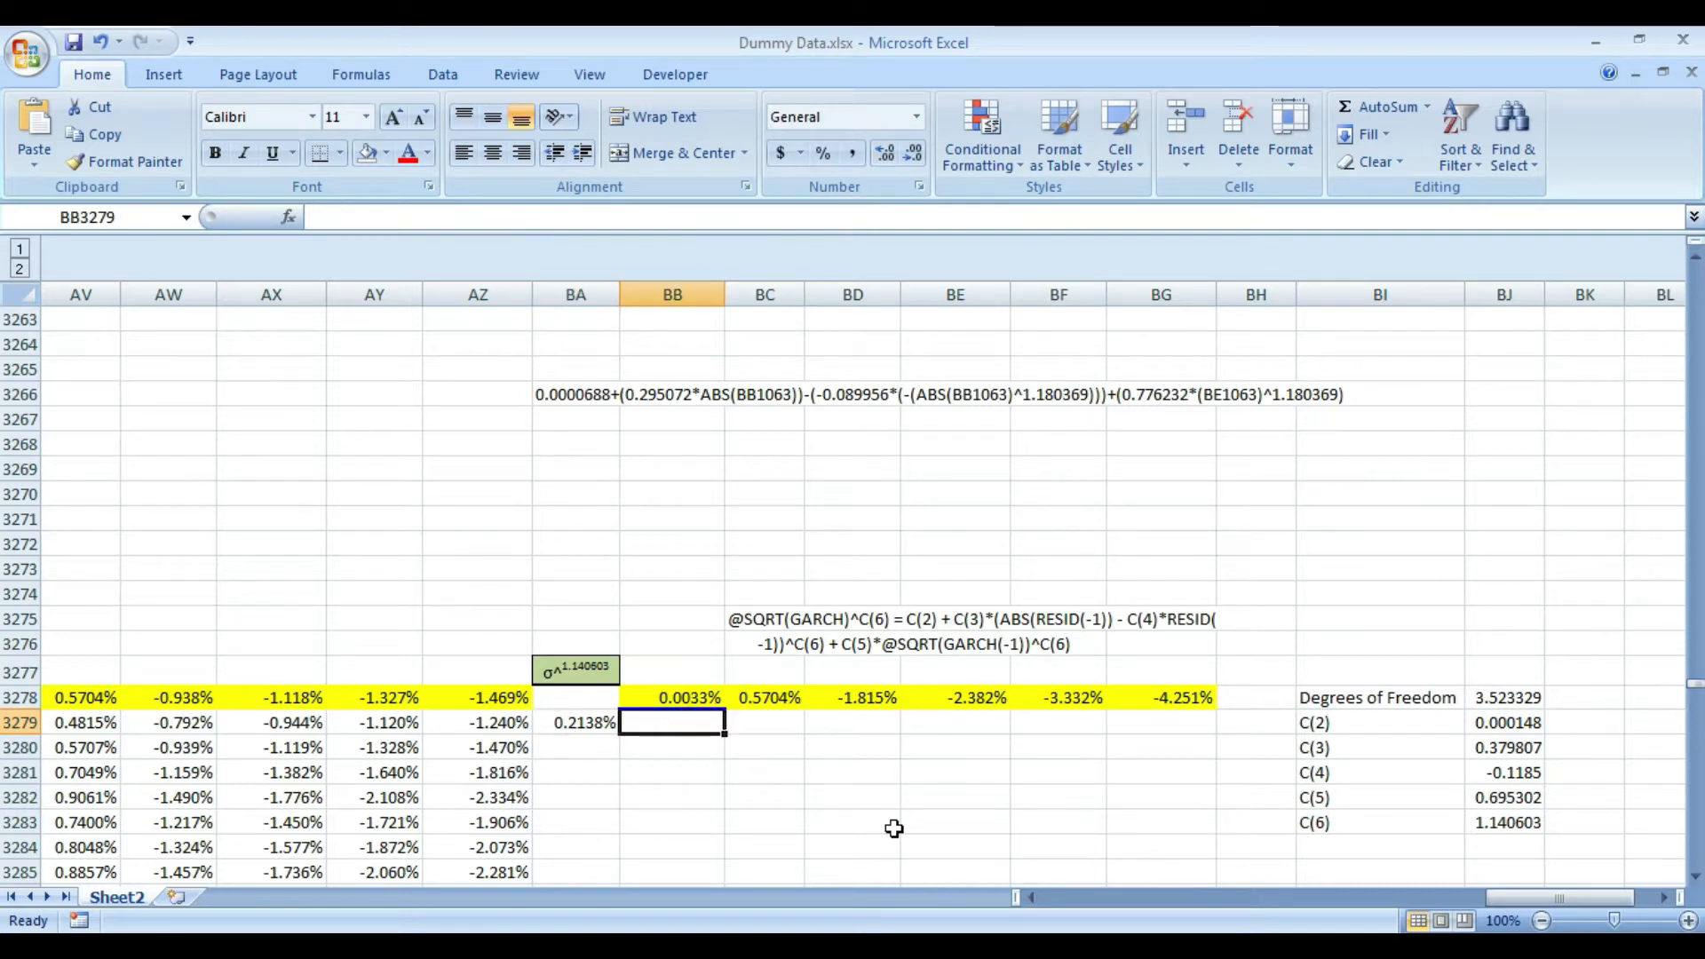
key("Left")
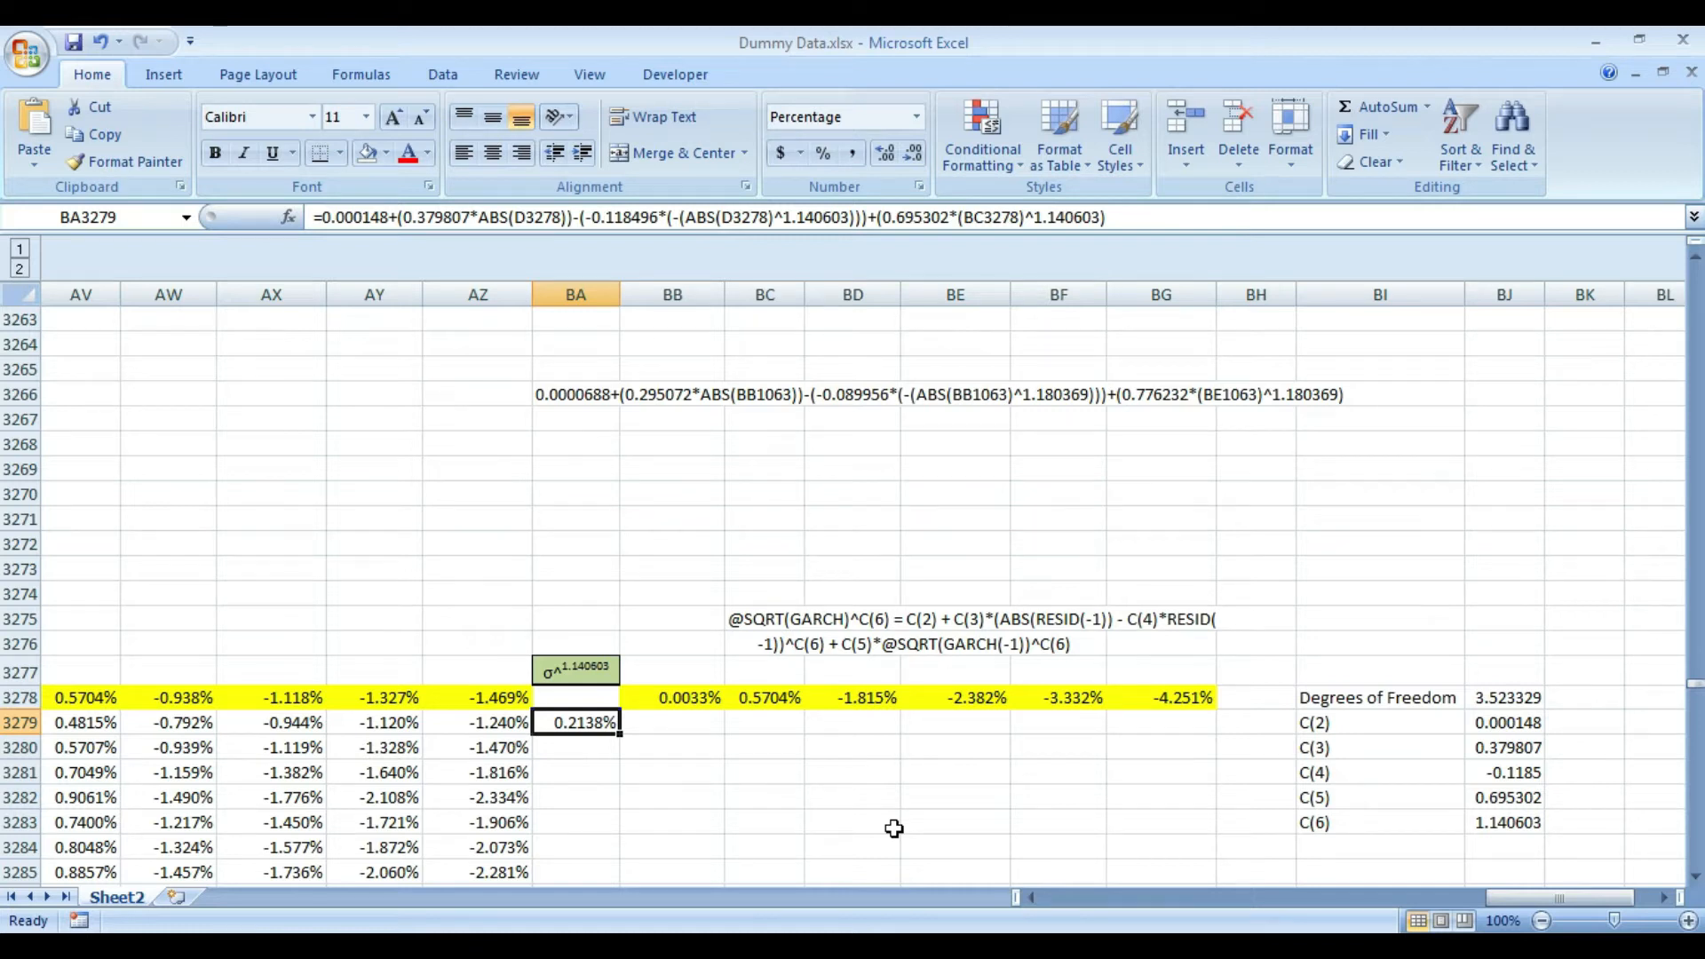
- Calculate the variance in BB3279 with the formula =(BA3279)^(2/1.140603)
key("Right")
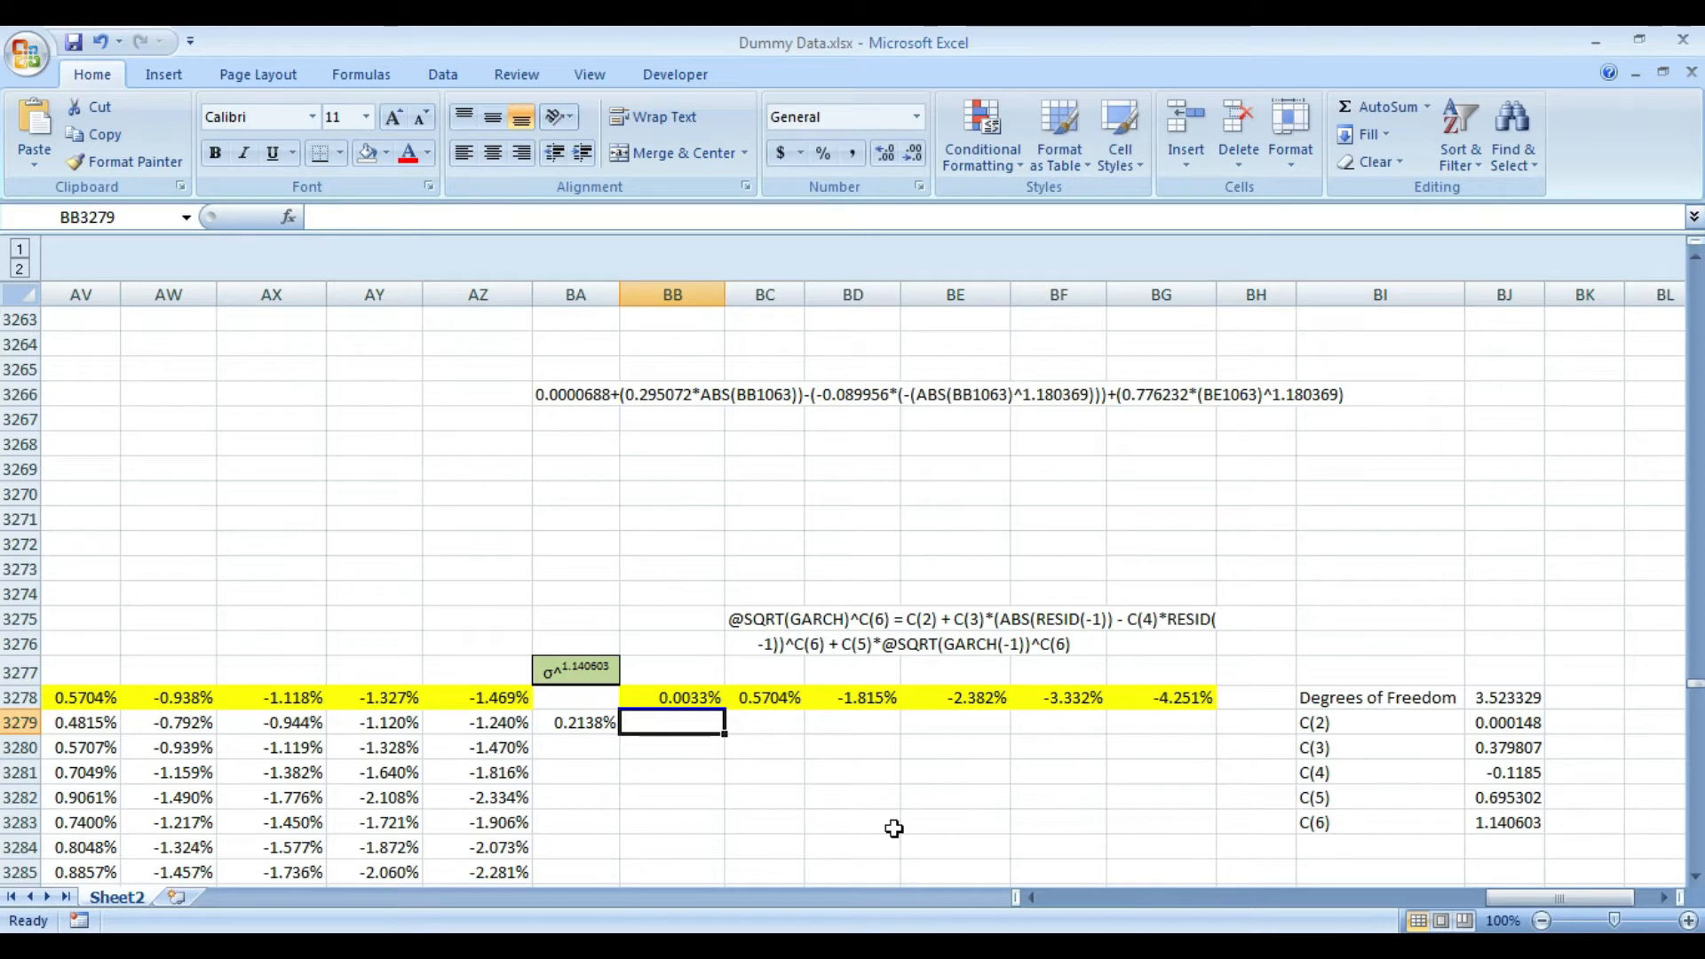
type("=")
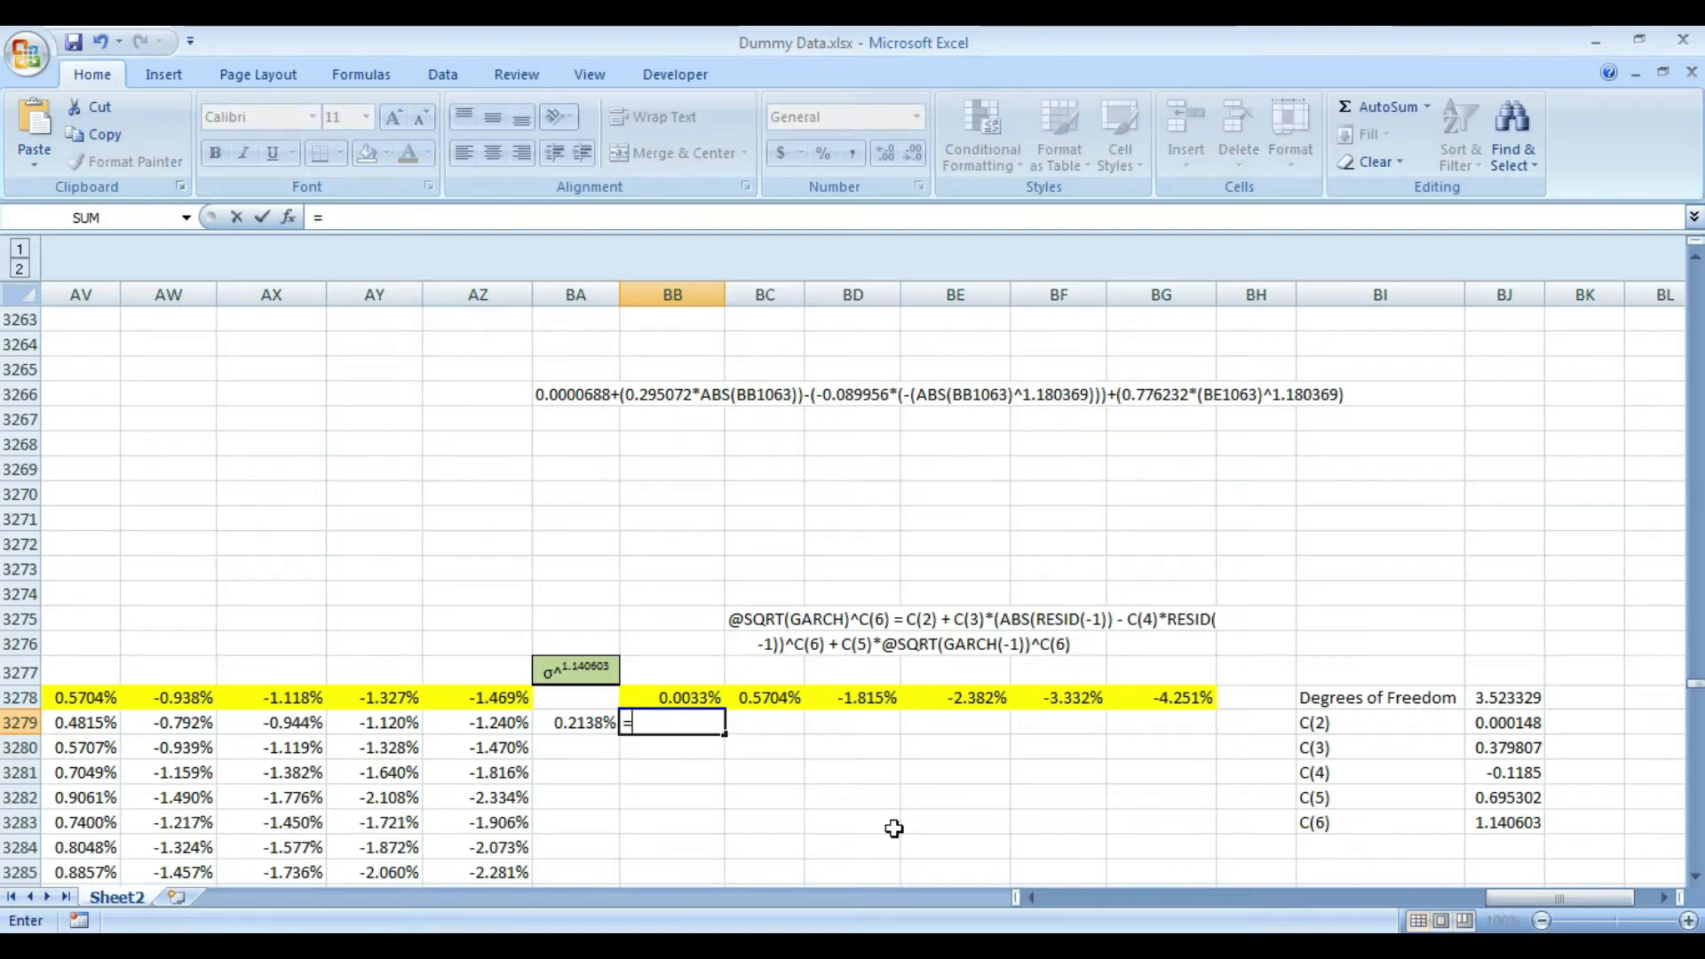
type("(")
key("Left")
type(")")
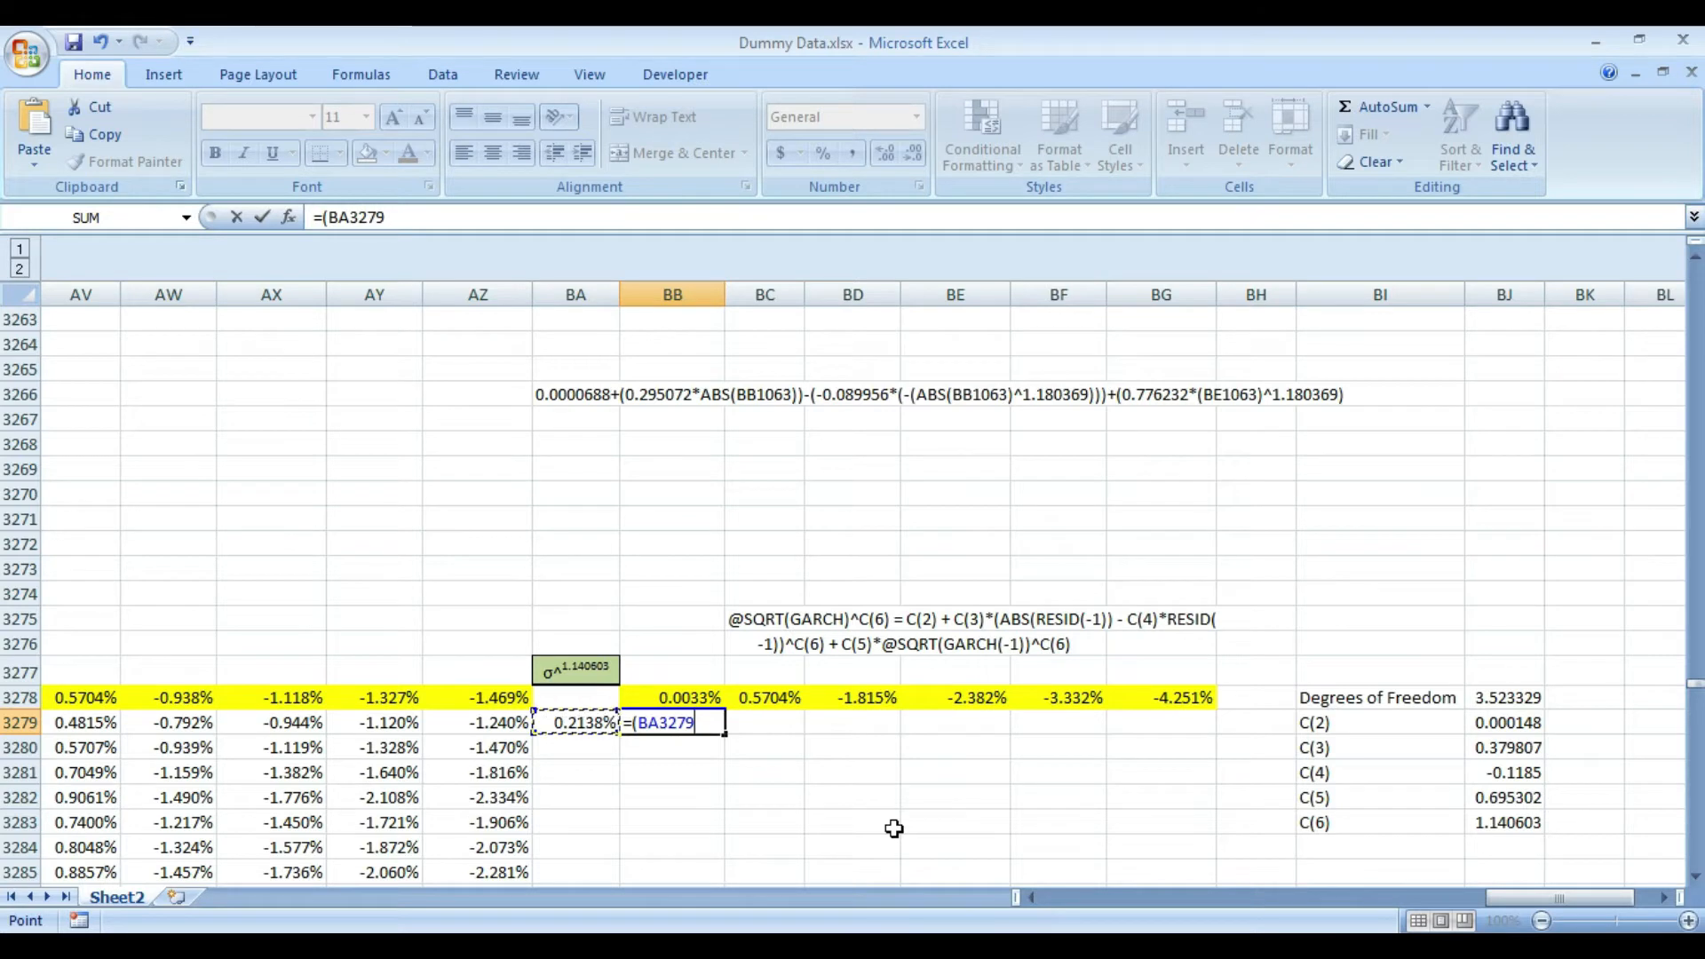
type("^(2/")
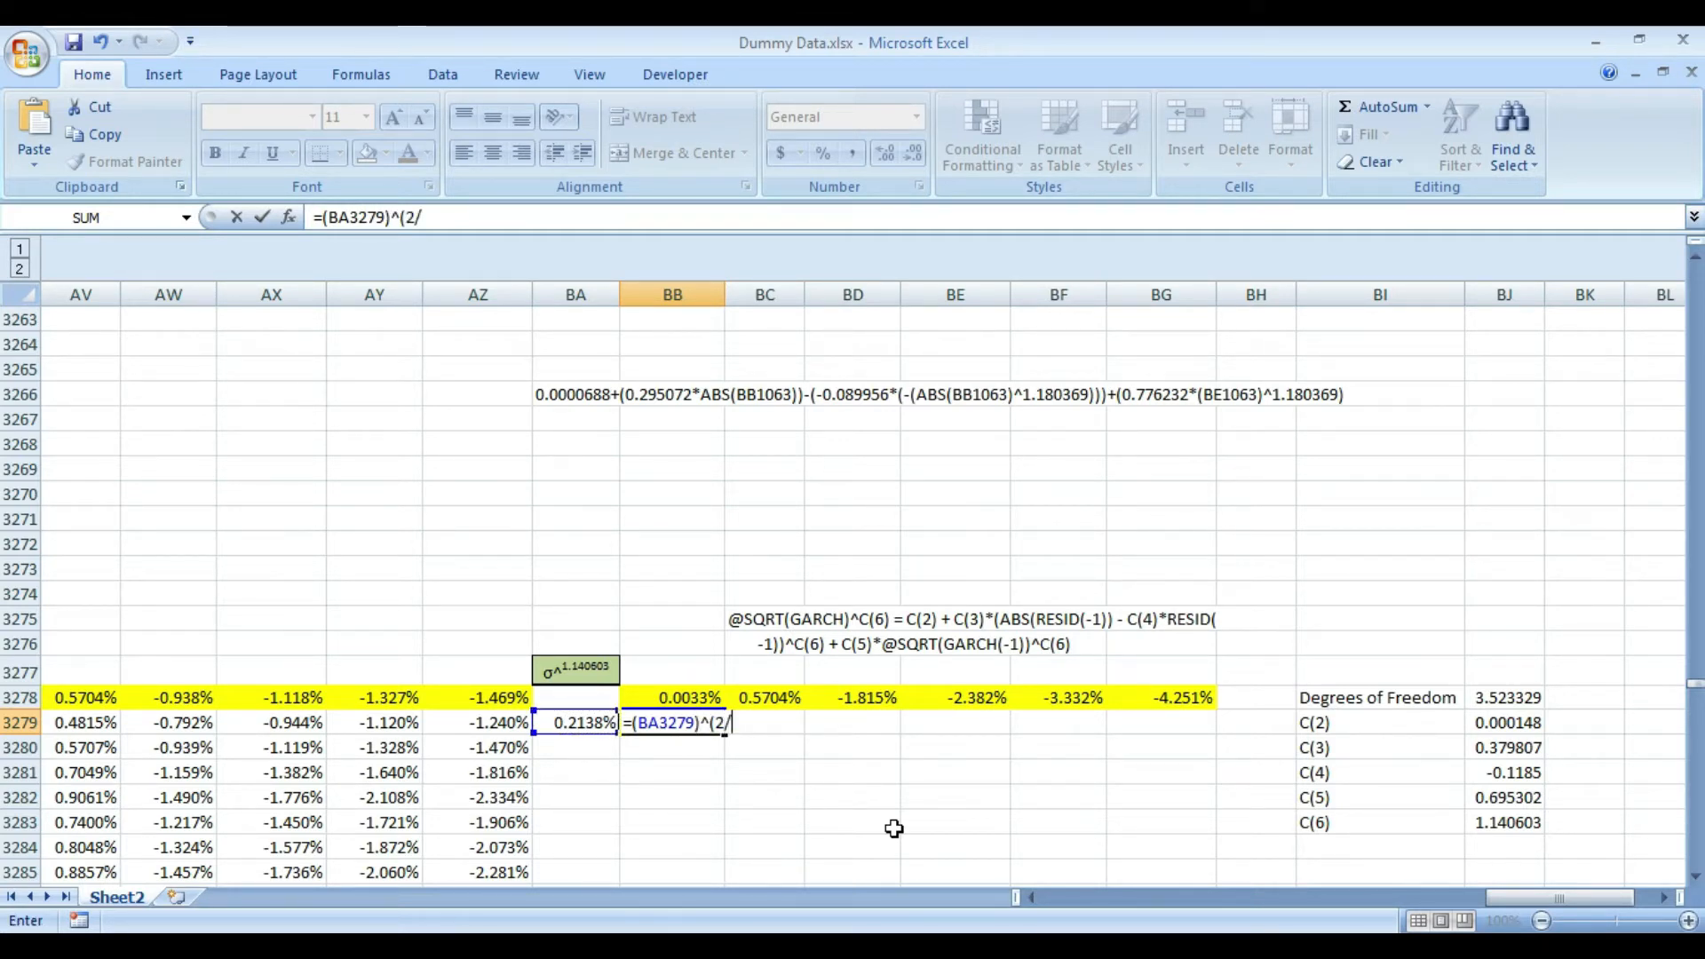
type("1.140603")
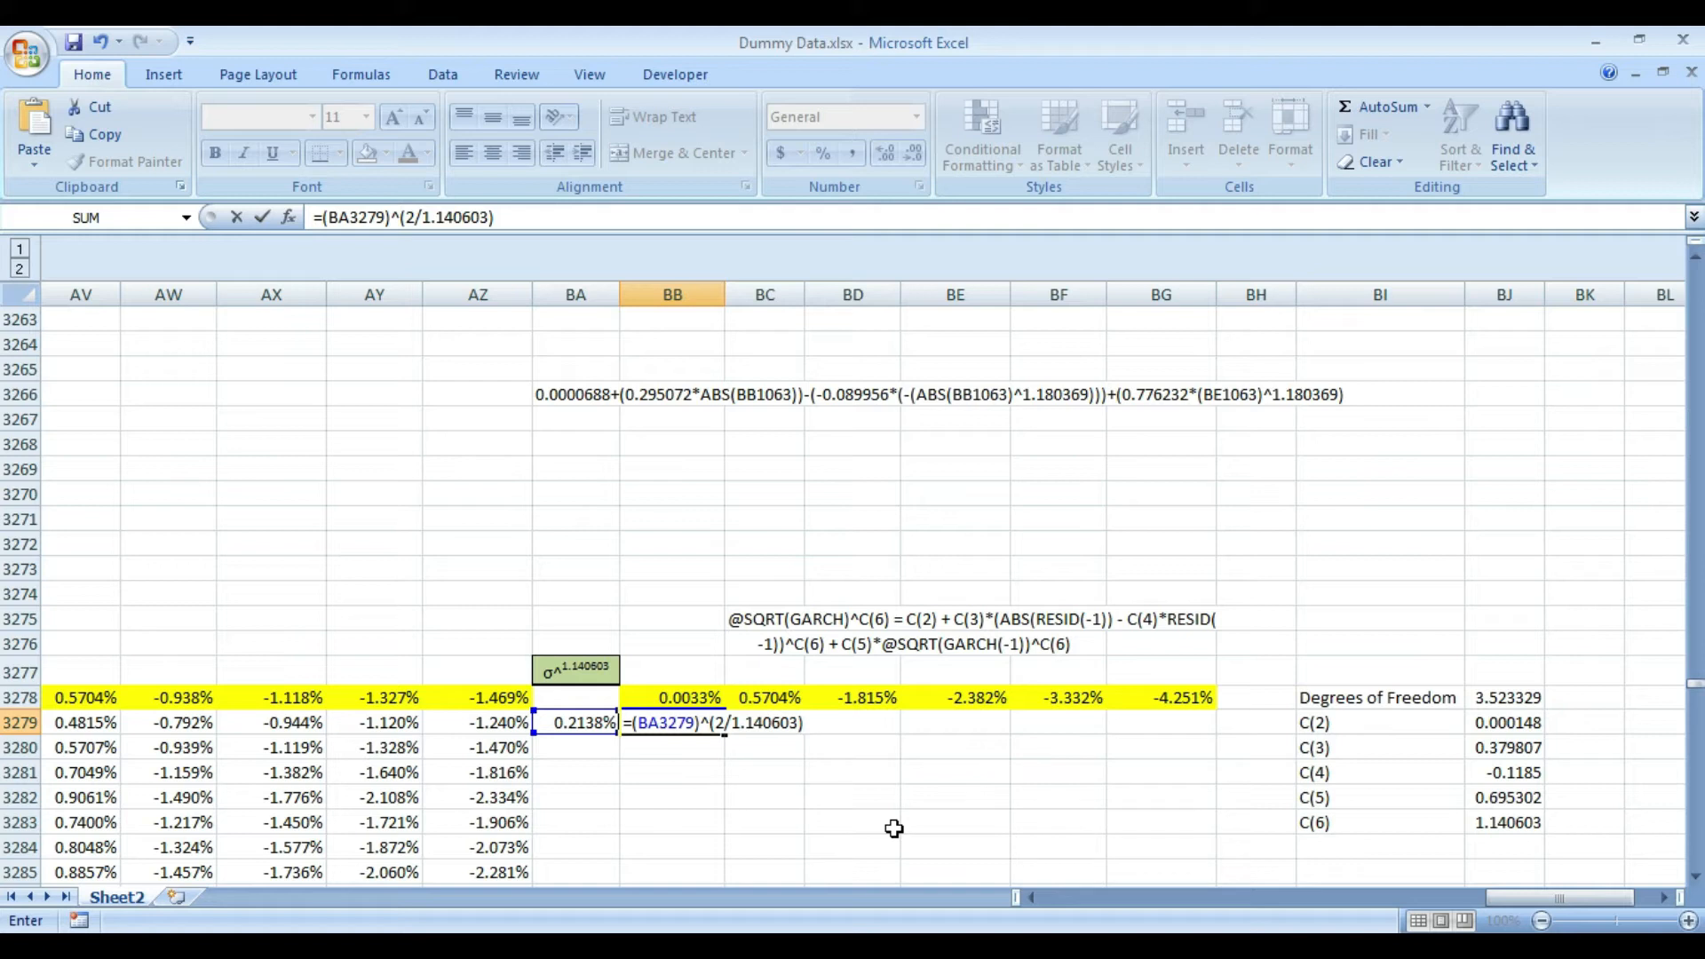
key("Return")
key("Up")
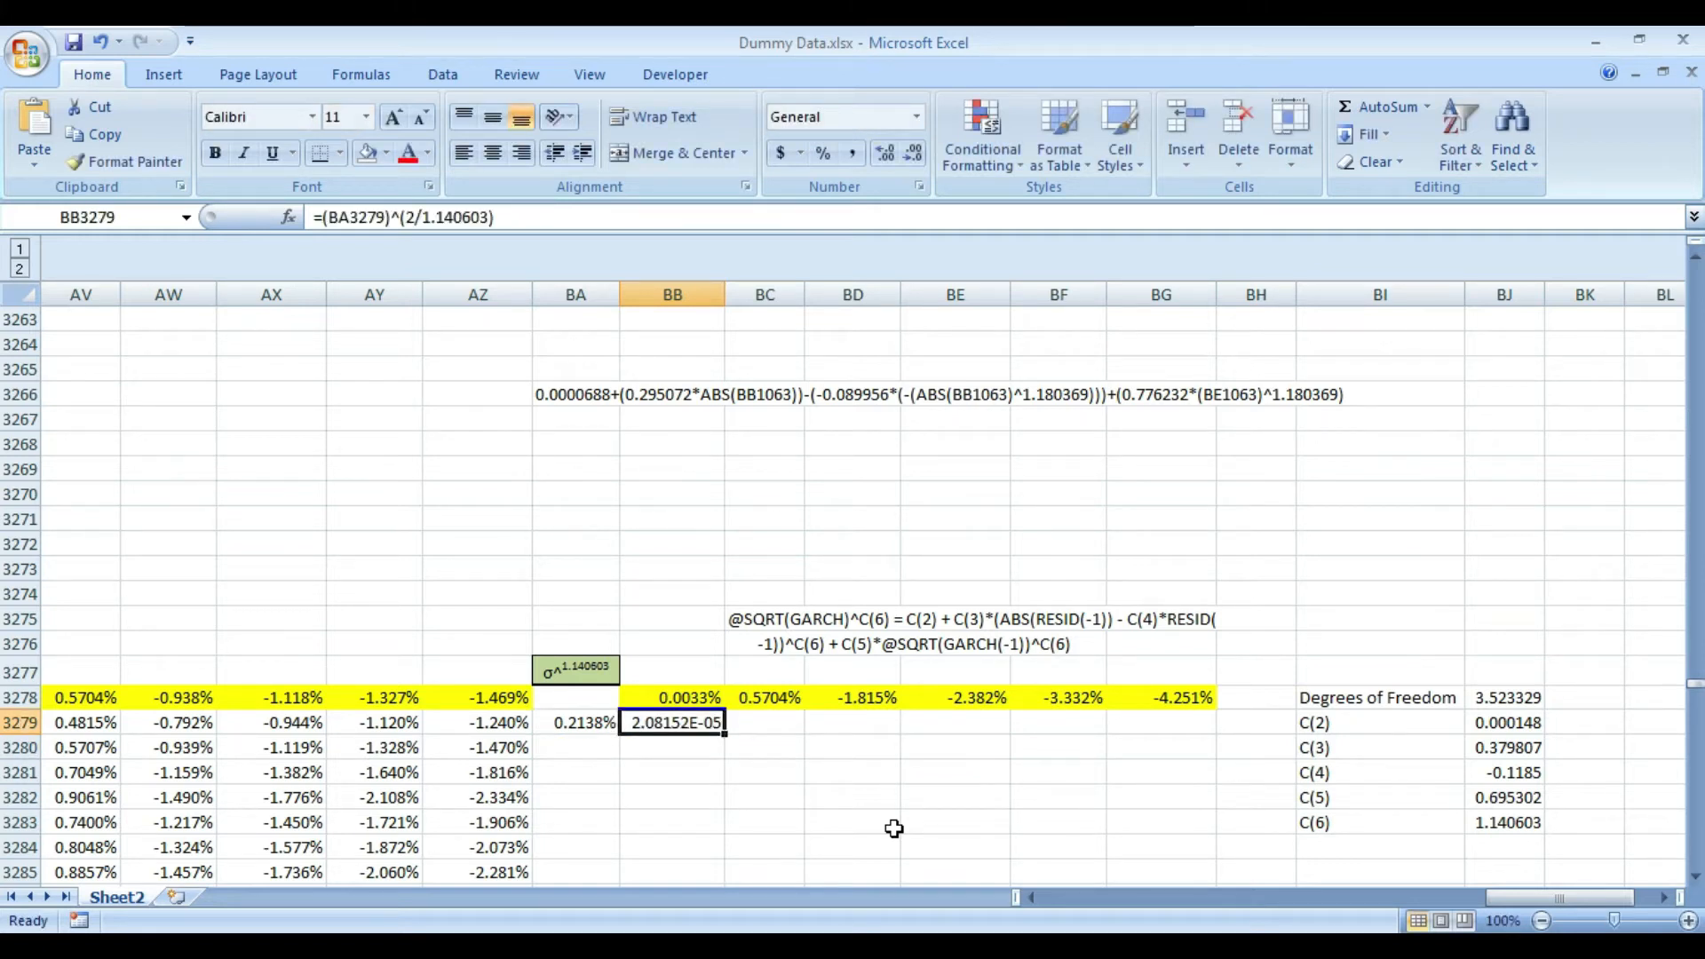
- Format the variance in BB3279 as a percentage with four decimal places
left_click(823, 152)
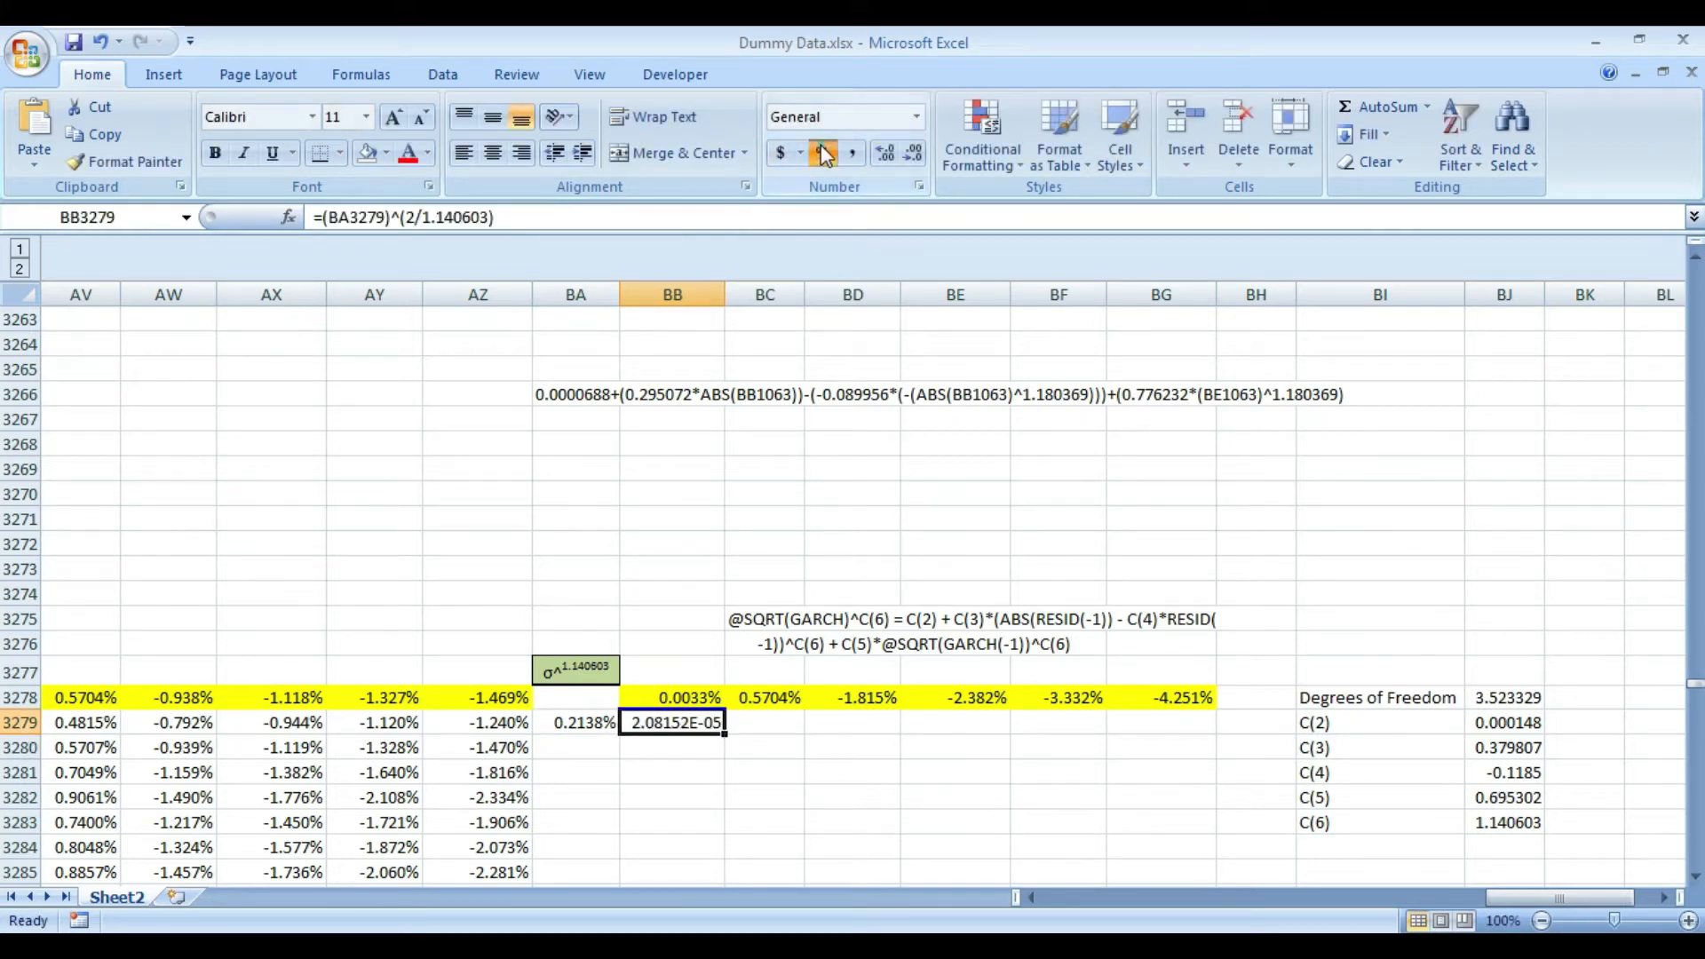
left_click(883, 153)
left_click(884, 153)
left_click(883, 153)
left_click(884, 153)
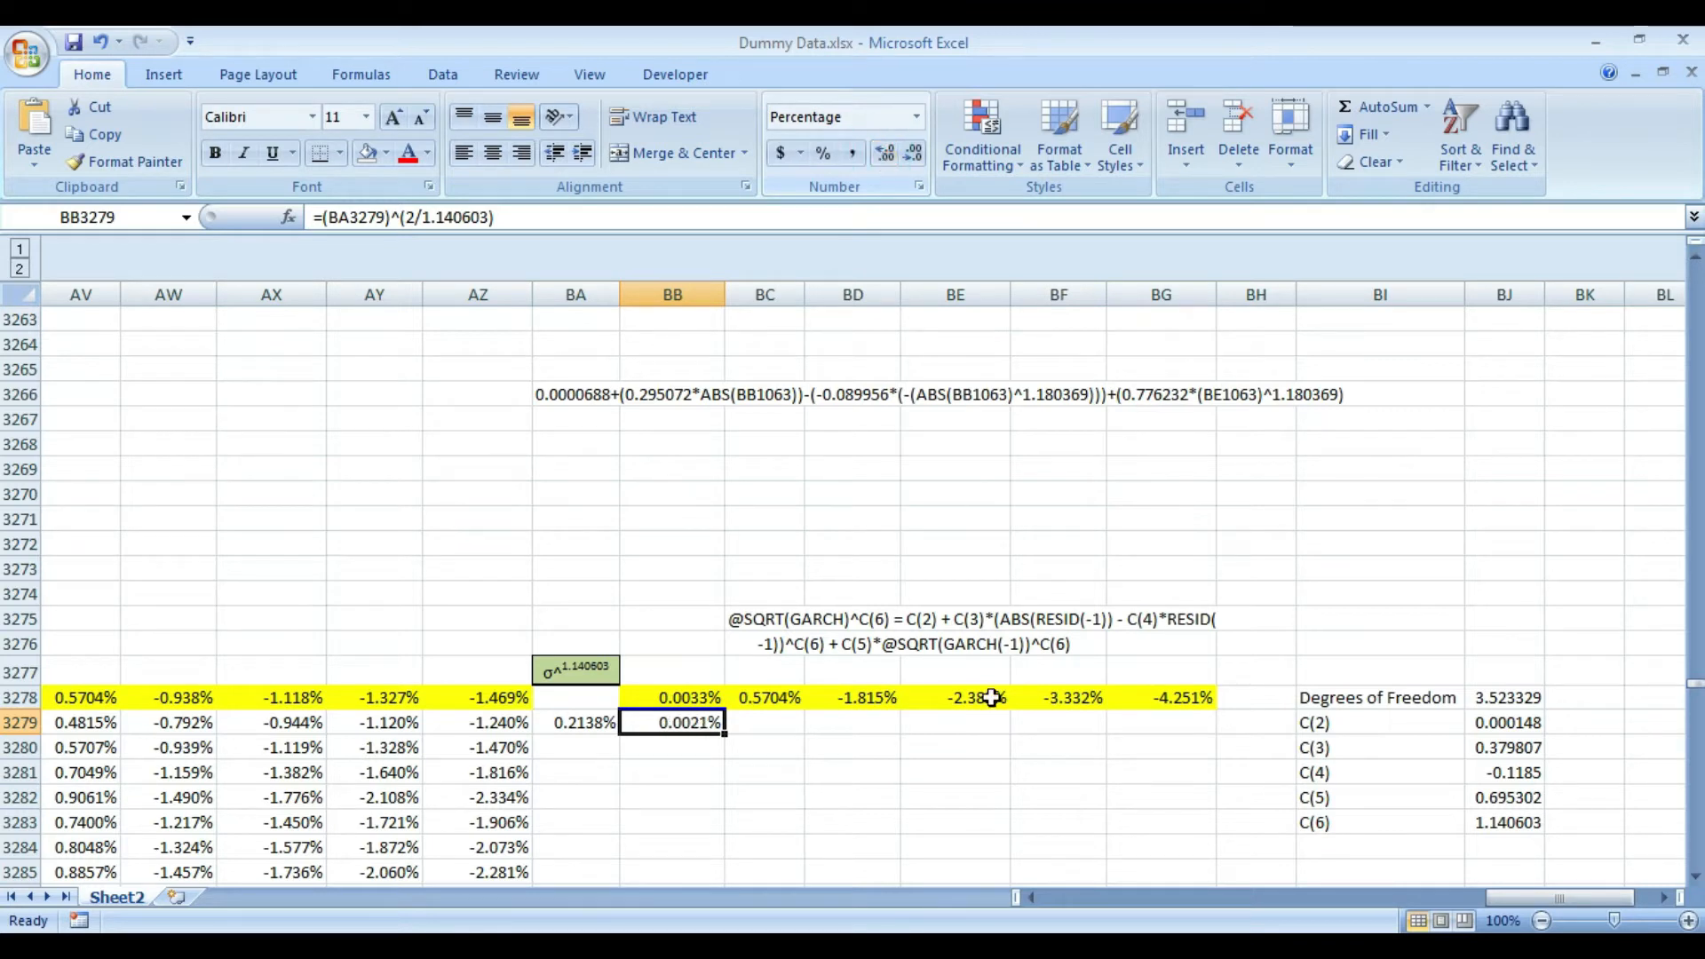
- Examine the standard deviation and value-at-risk formulas in row 3278, columns BC to BG
key("Right")
key("Up")
key("shift+Right")
key("shift+Right")
key("shift+Right")
key("shift+Right")
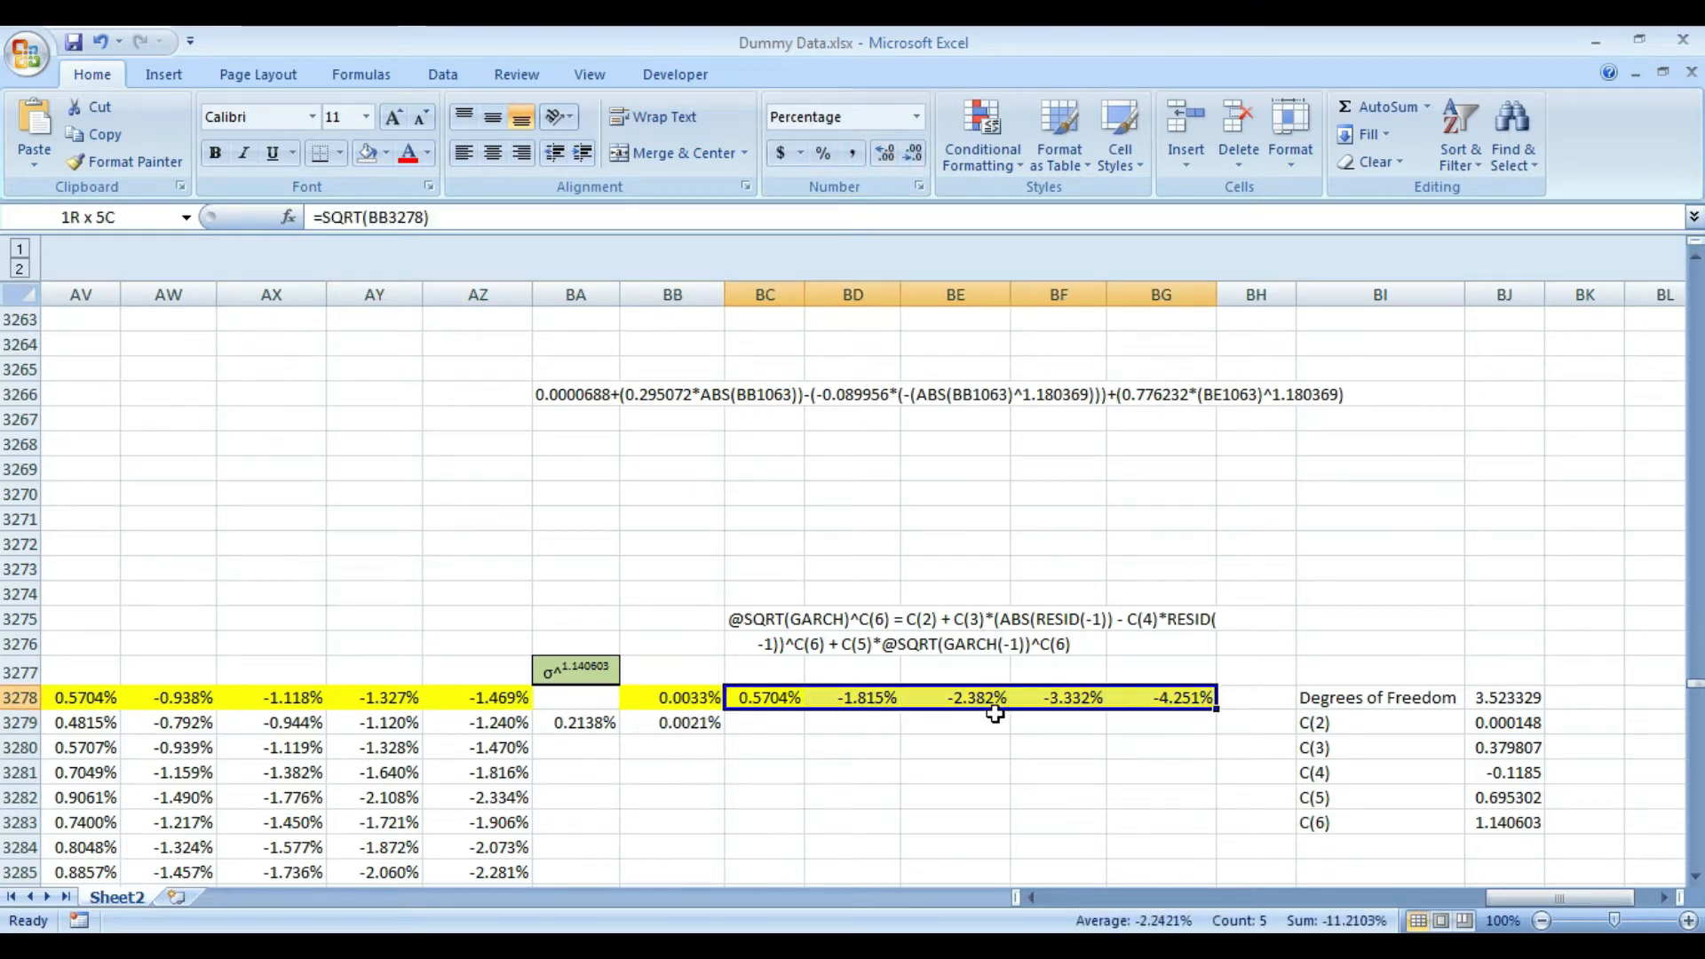
key("Left")
key("Right")
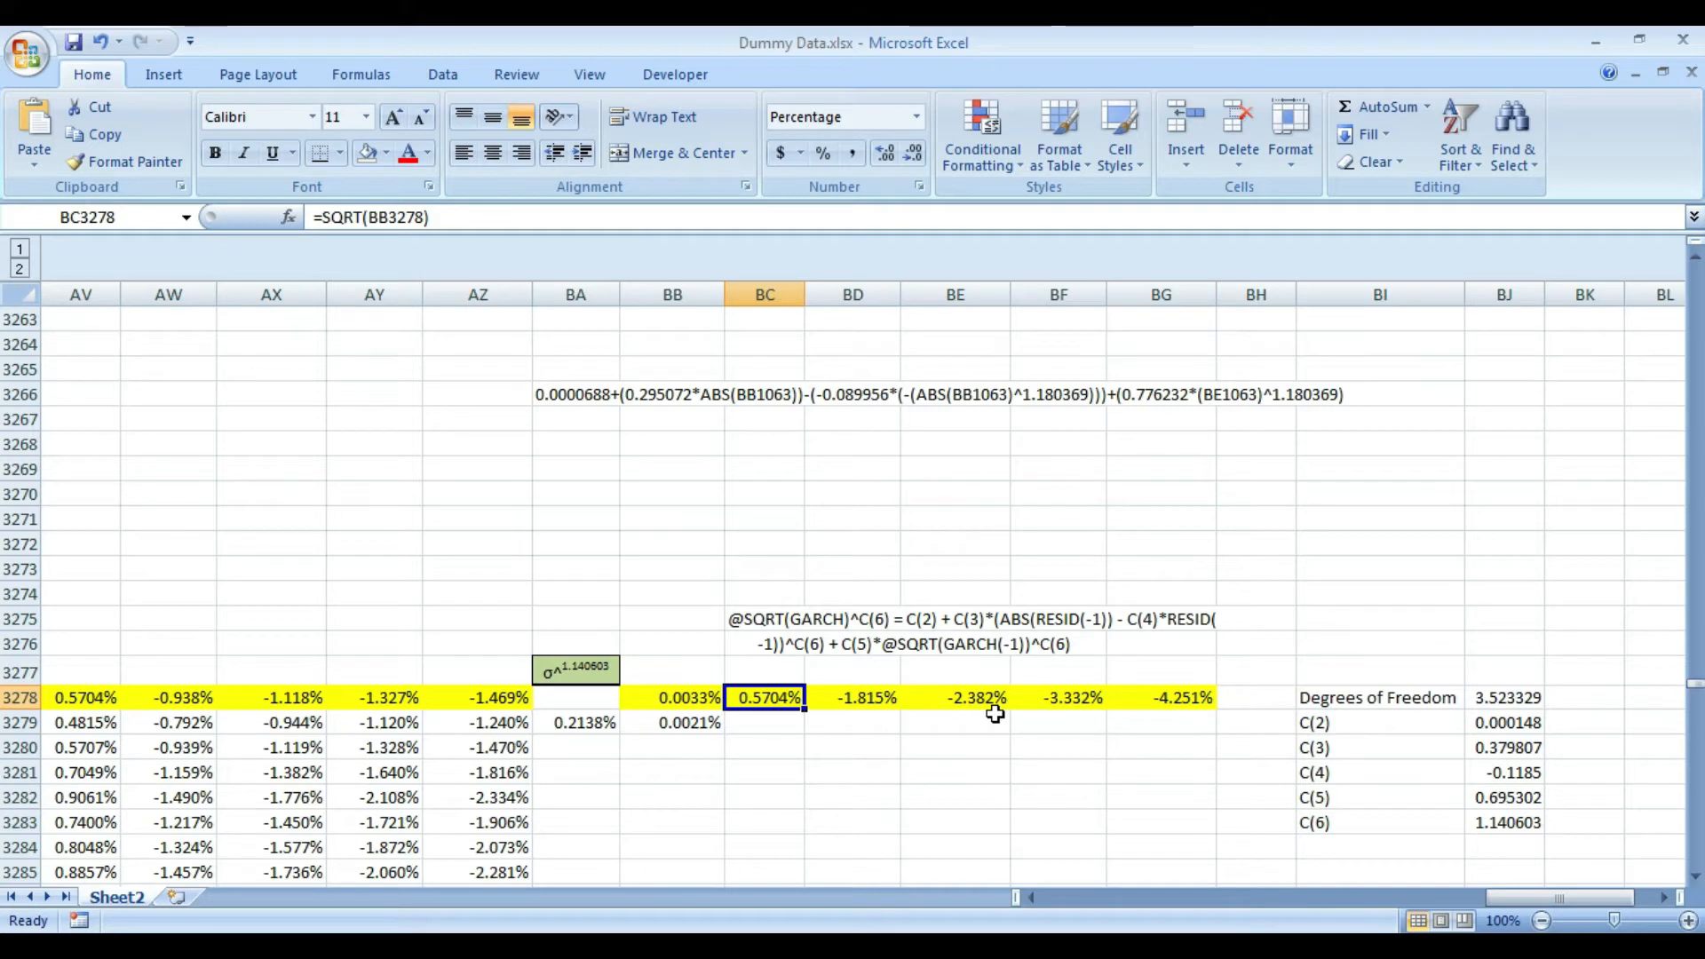
key("Right")
key("Right")
key("Right")
key("Right")
key("Left")
key("Left")
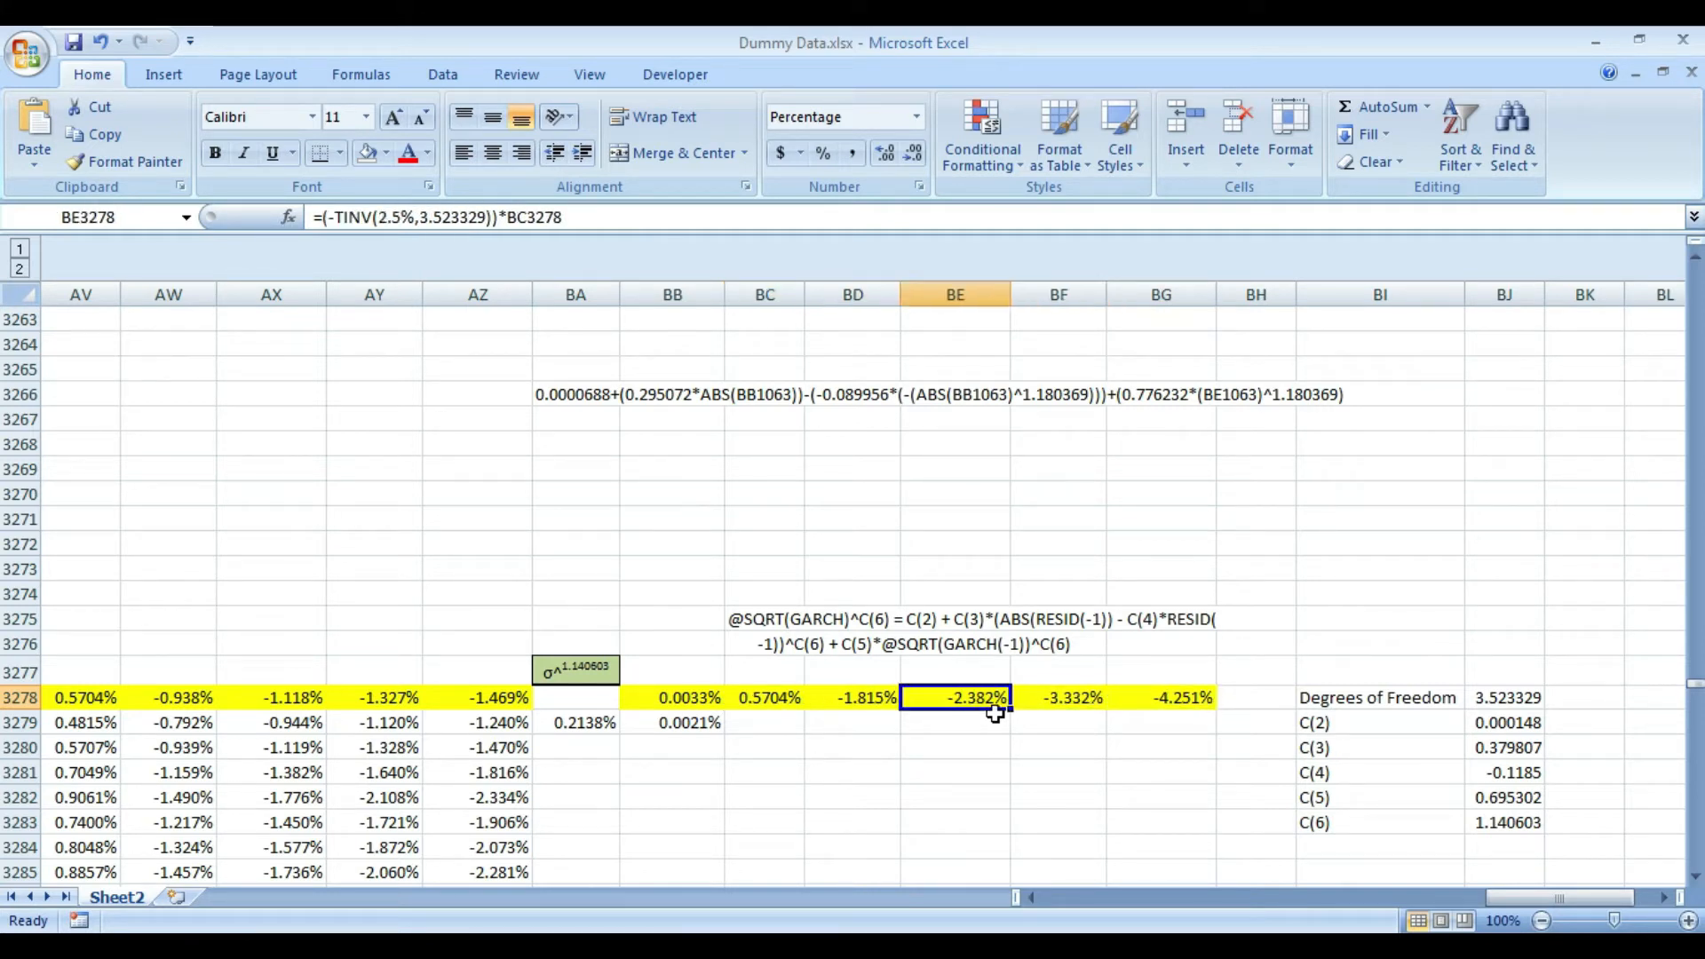
- Copy the formulas in BC3278:BG3278 to BC3279:BG3279 and remove the yellow fill from the pasted cells
key("Left")
key("Left")
key("shift+Right")
key("shift+Right")
key("shift+Right")
key("shift+Right")
key("ctrl+c")
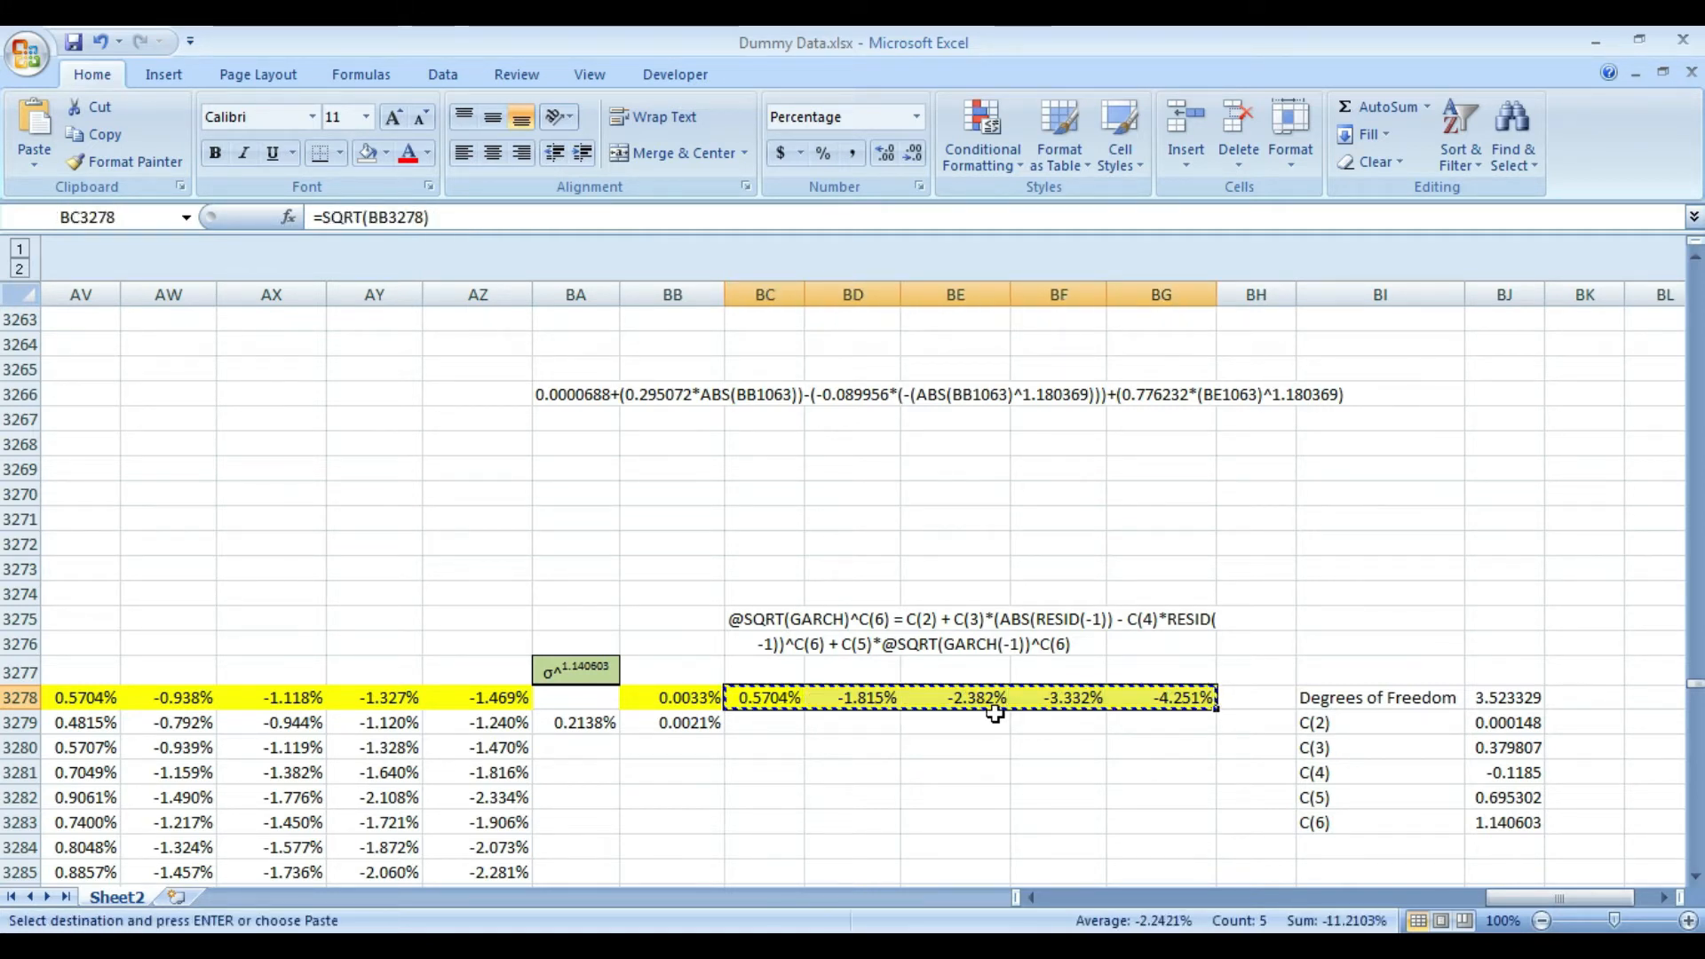
key("Down")
key("ctrl+v")
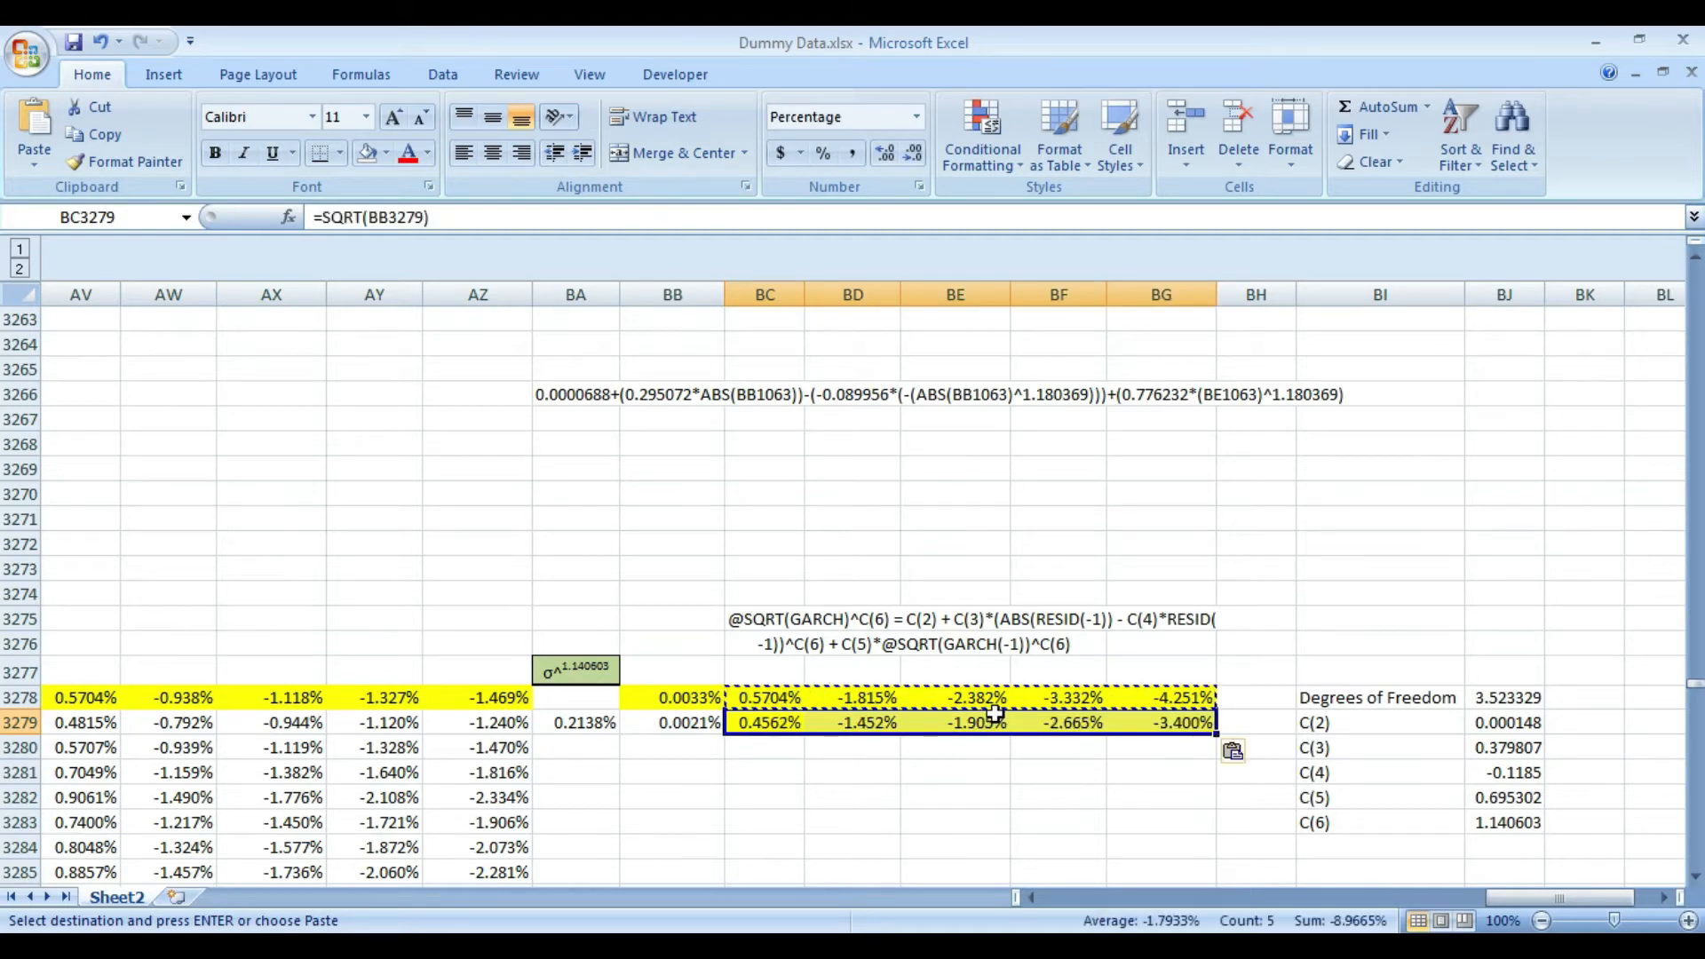
left_click(366, 153)
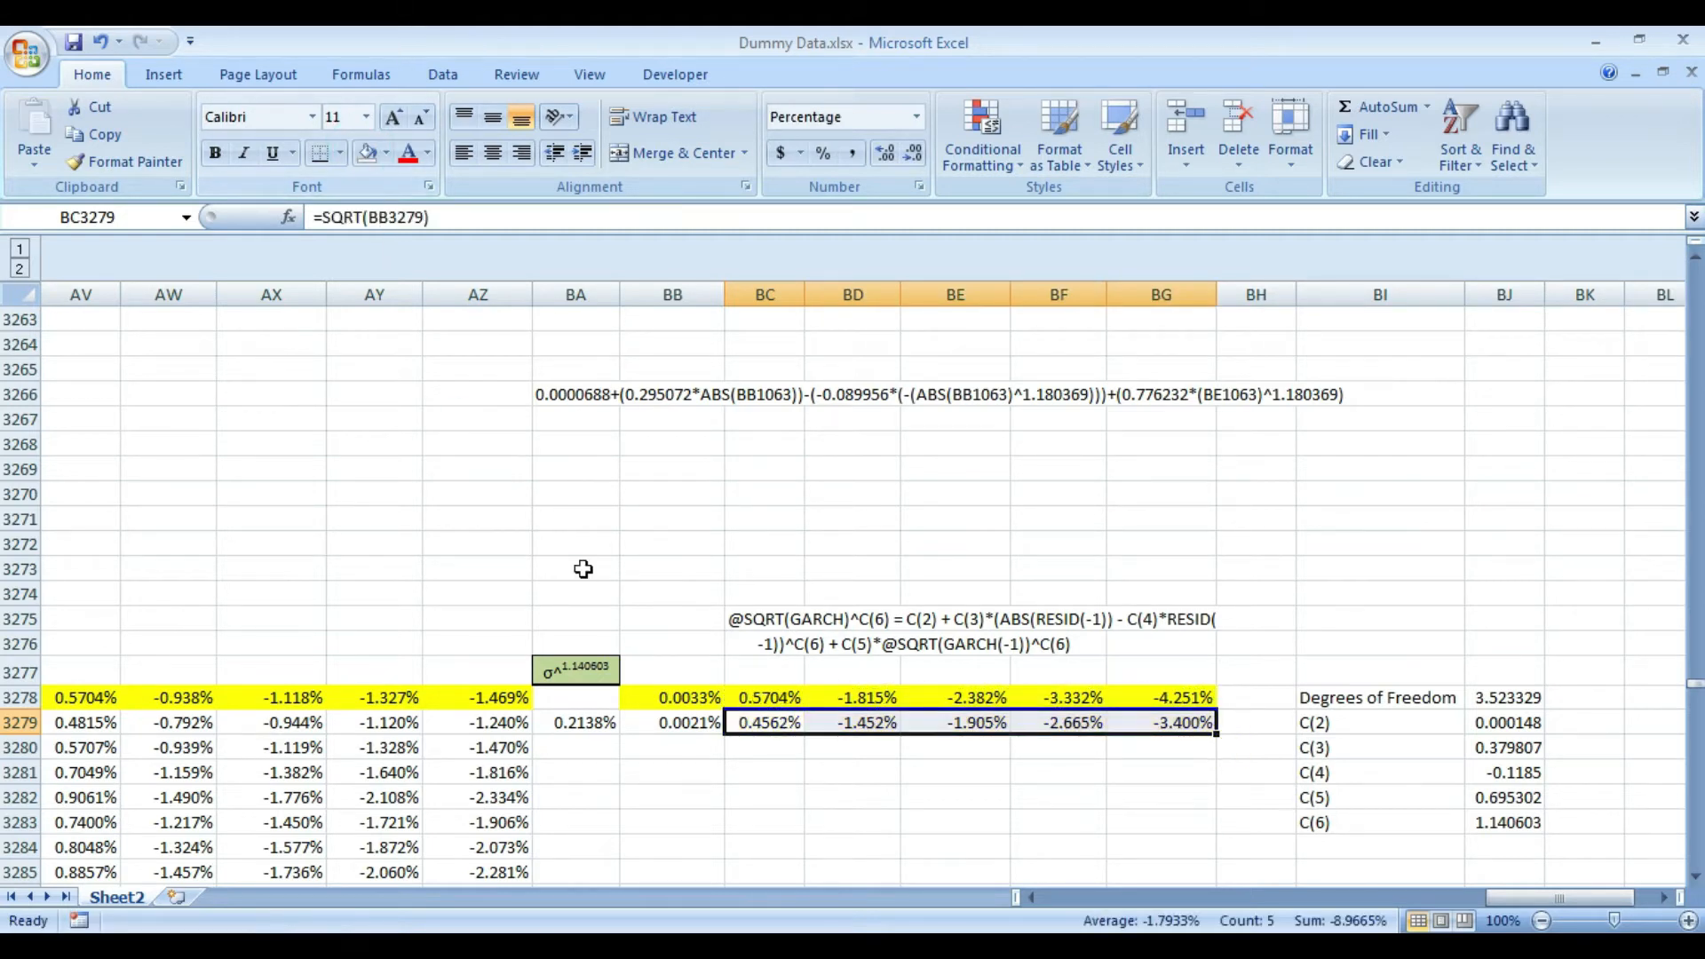
- Copy the formulas in BA3279:BG3279 down to all remaining rows through row 4684
key("Left")
key("Left")
key("shift+Right")
key("shift+Right")
key("shift+Right")
key("shift+Right")
key("shift+Right")
key("shift+Right")
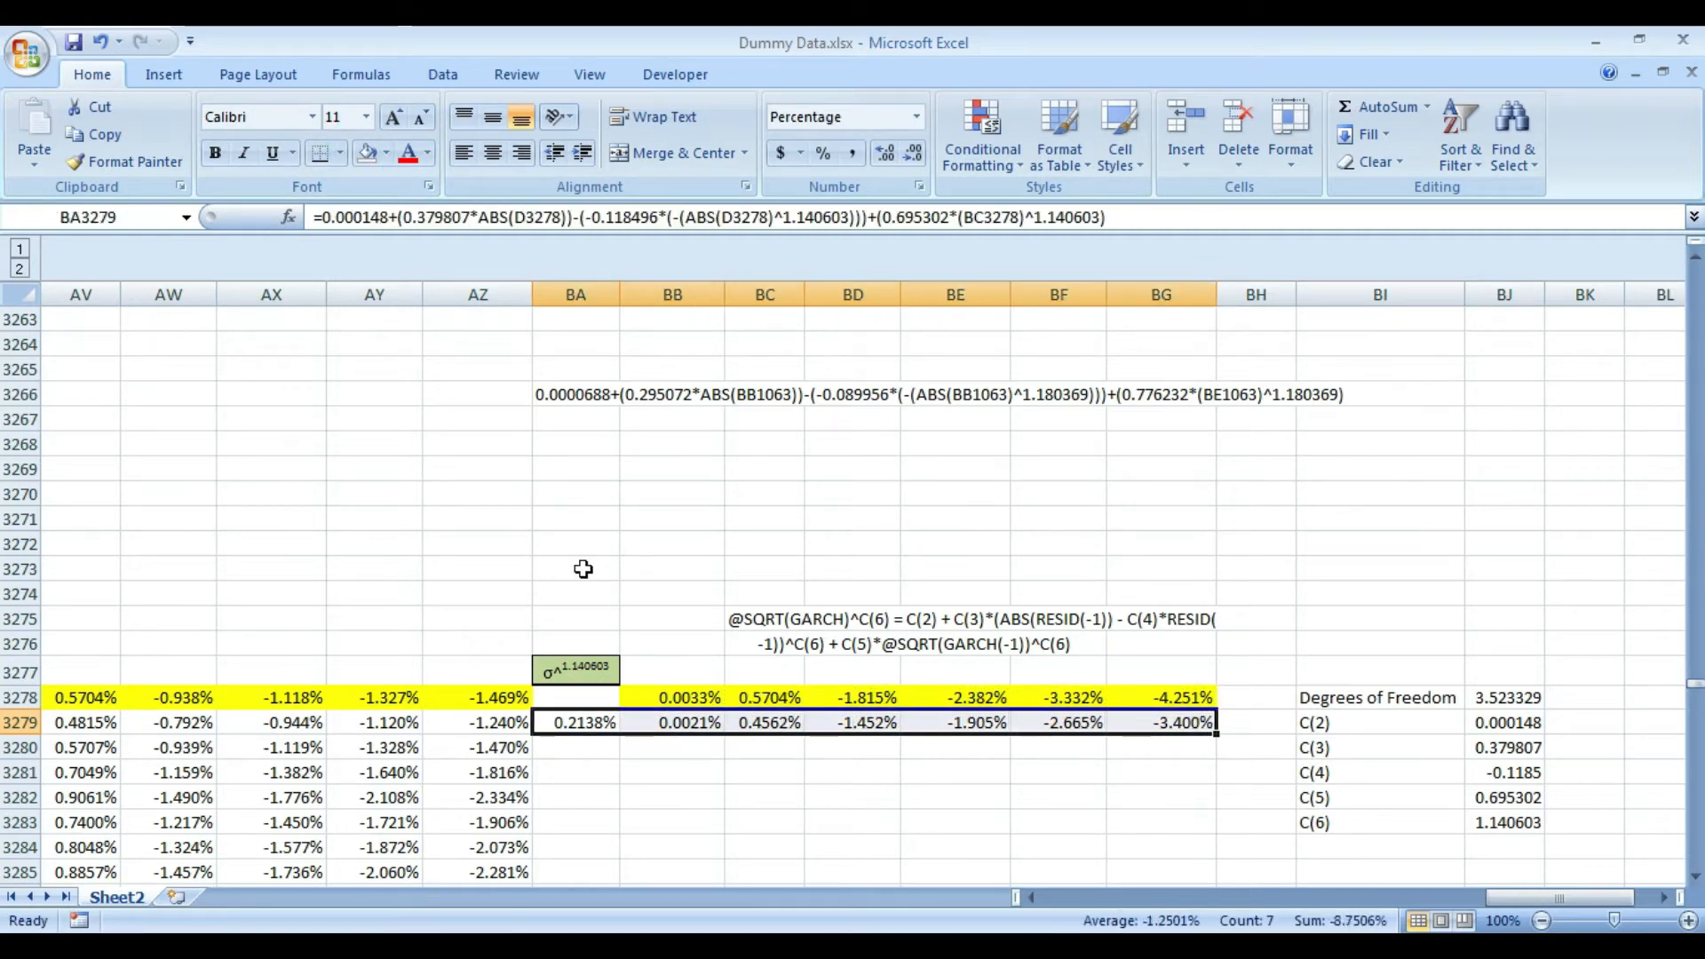
key("ctrl+c")
key("Down")
key("Left")
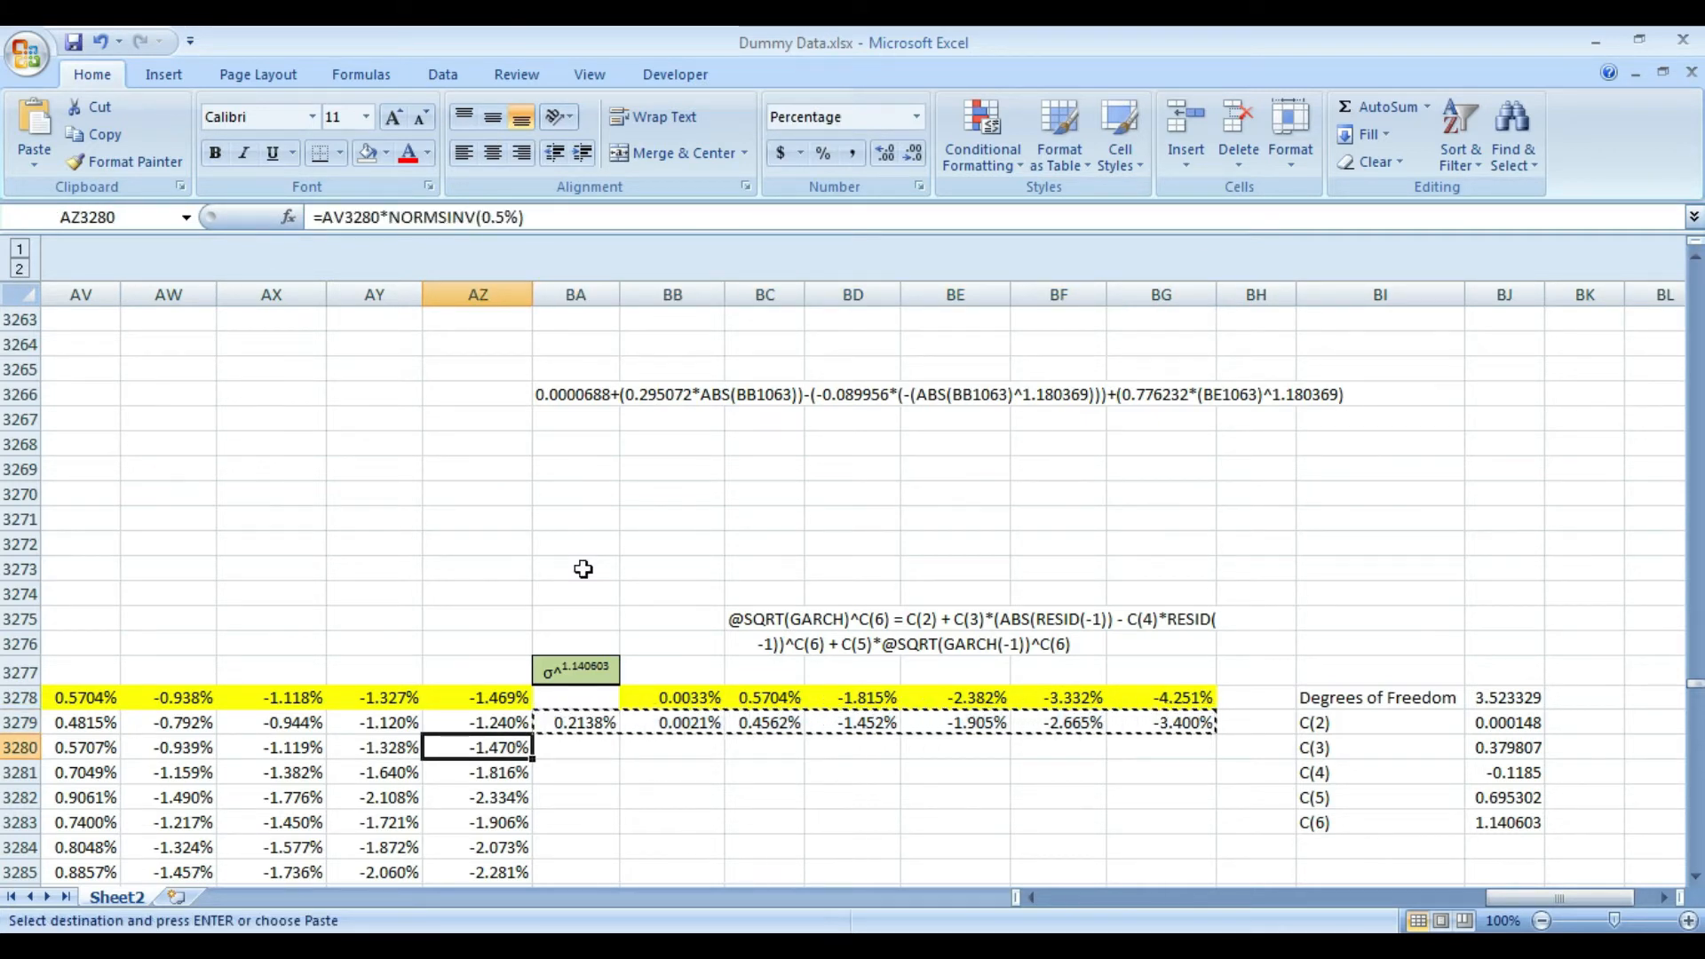
key("ctrl+Down")
key("Right")
key("shift+Right")
key("shift+Right")
key("shift+Right")
key("shift+Right")
key("shift+Right")
key("shift+Right")
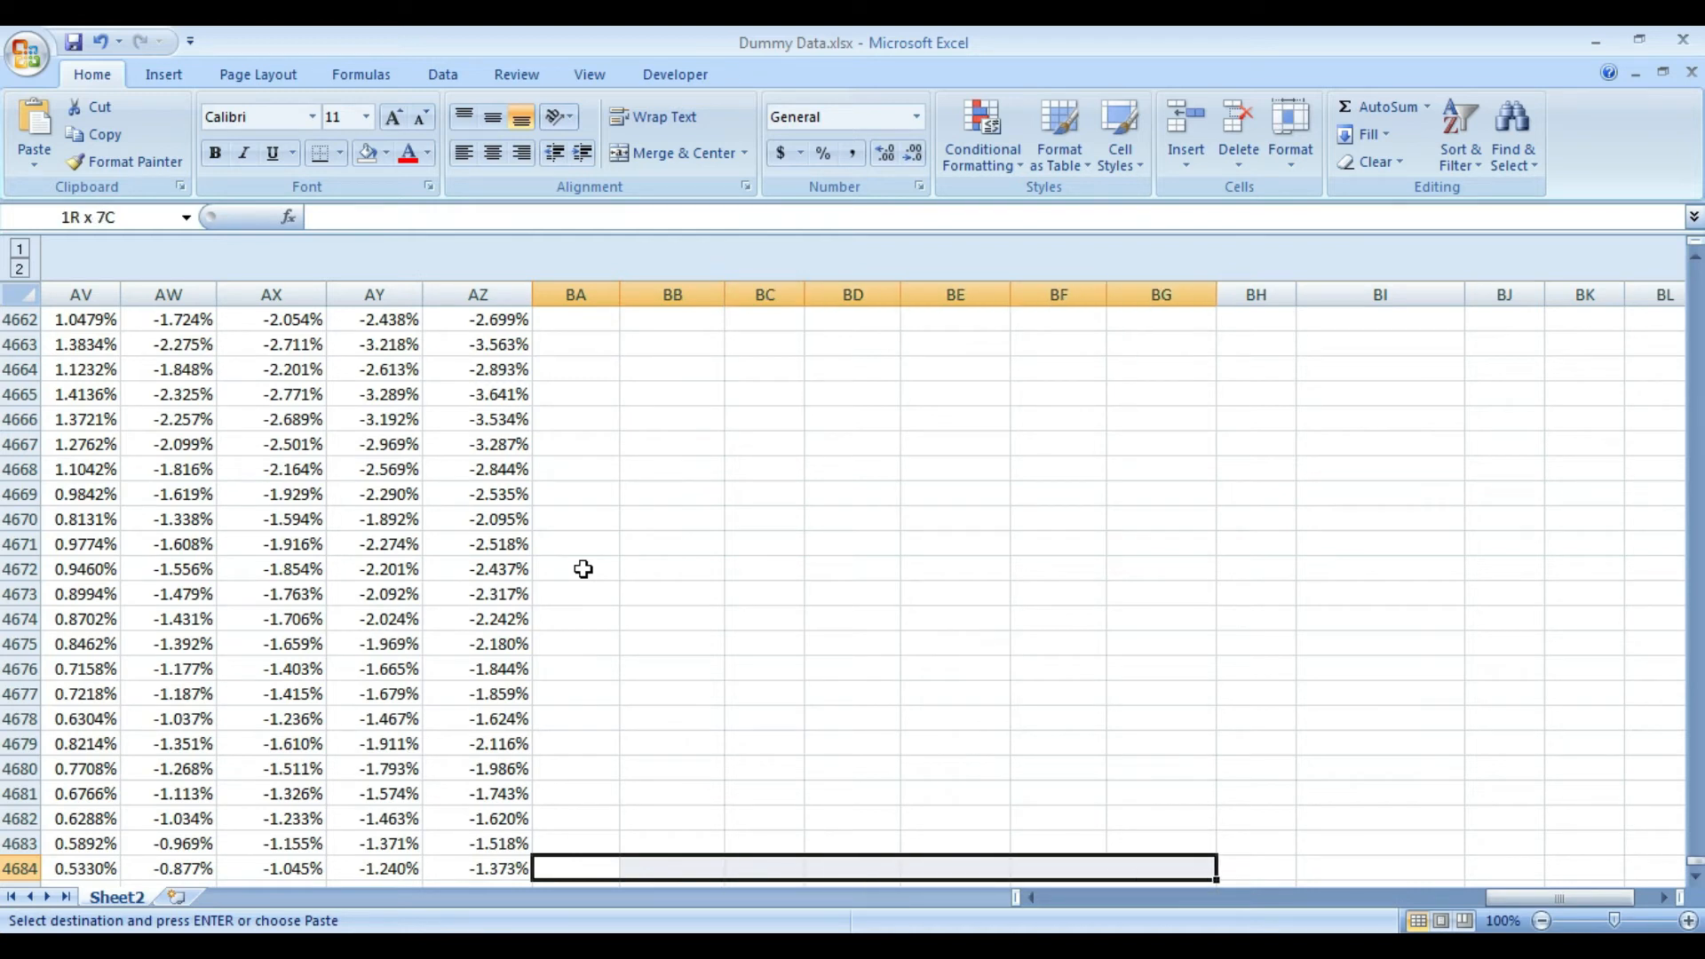
key("ctrl+shift+Up")
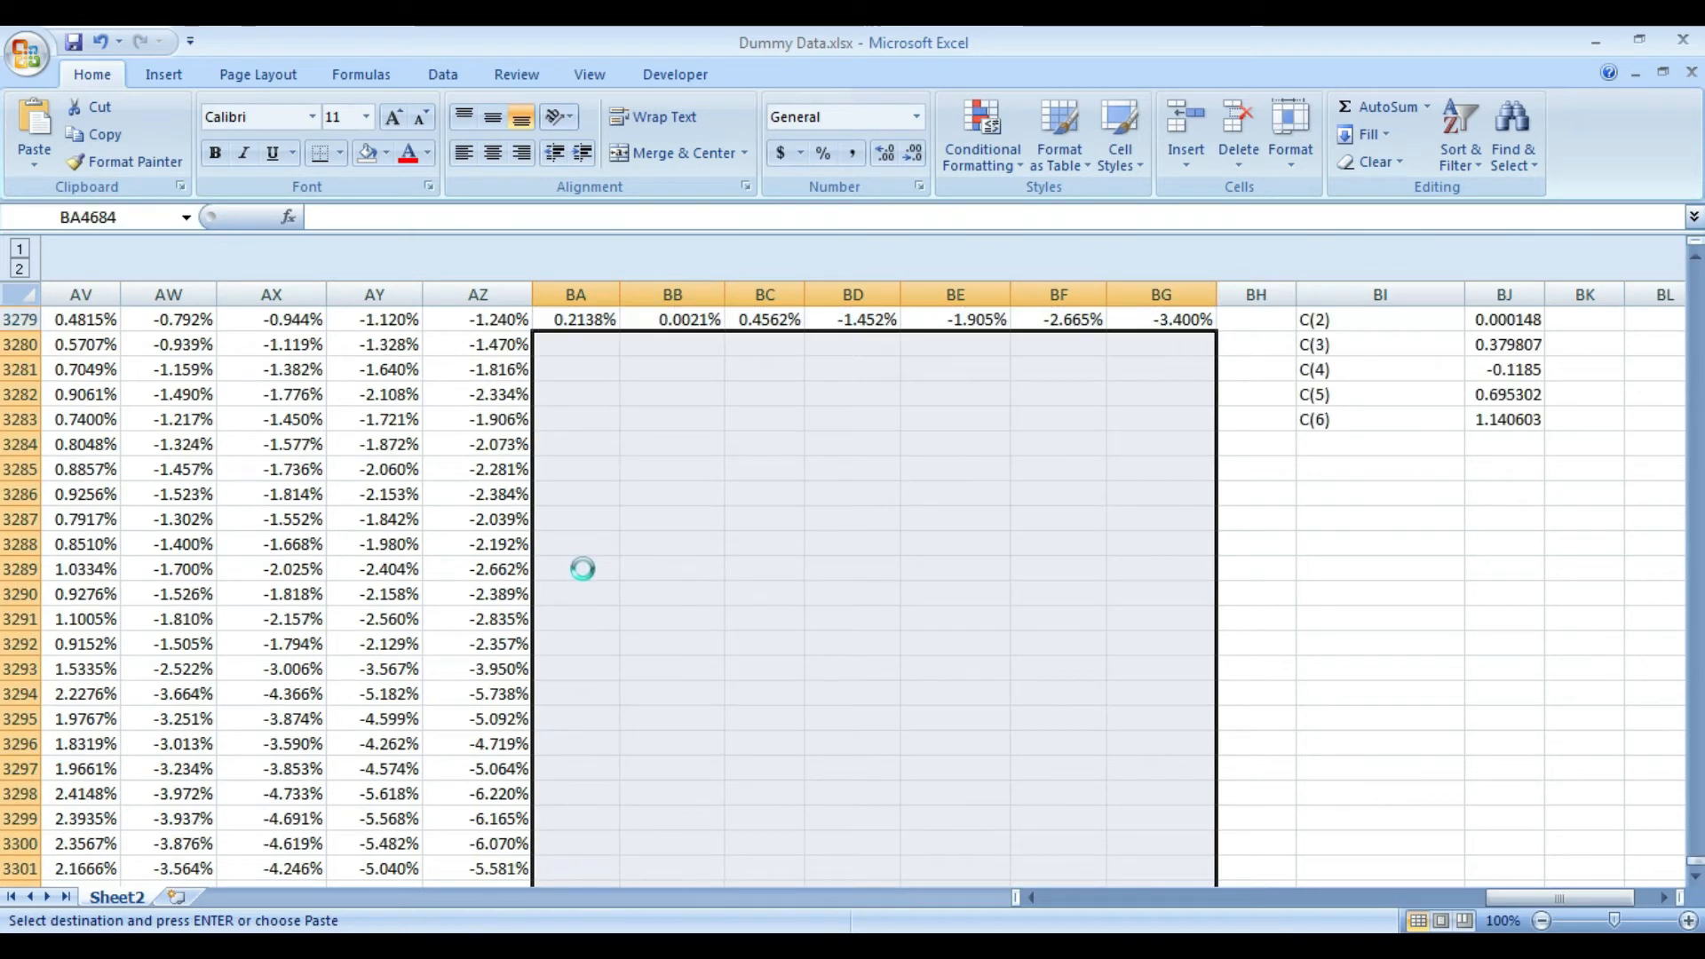
key("Return")
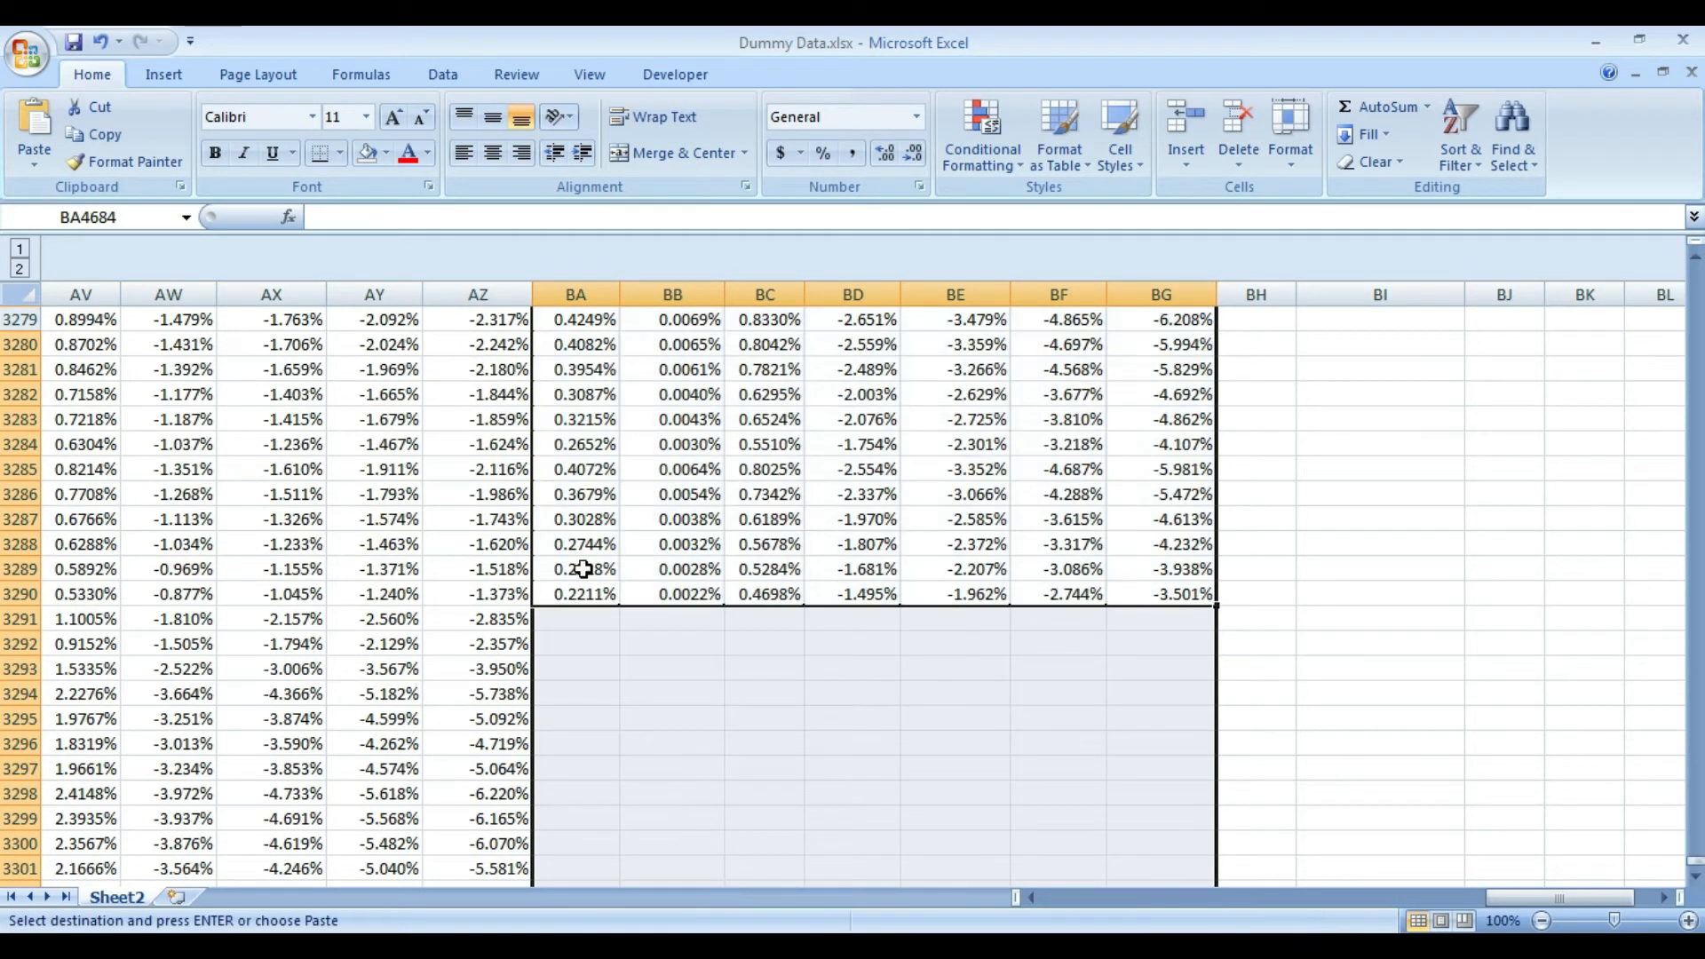
- Clear the GARCH equation text in BC3275:BC3276 by pasting the blank cell BA3275 over it
key("ctrl+Up")
key("Up")
key("Up")
key("Up")
key("Up")
key("Up")
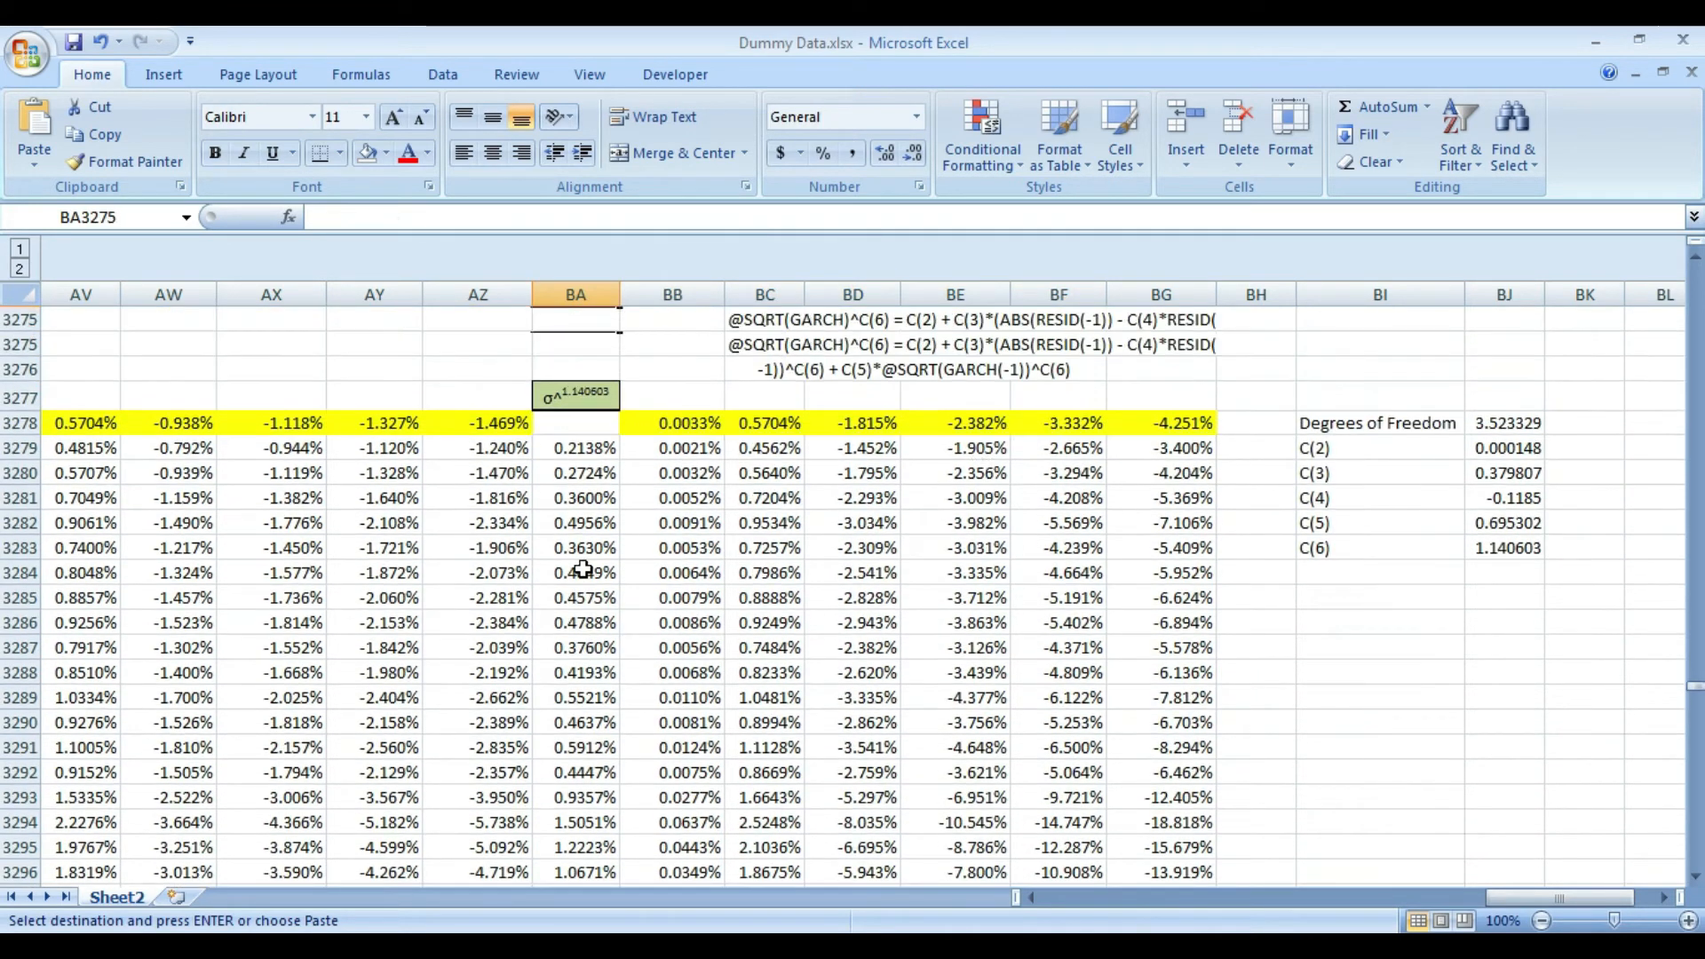
key("Escape")
key("Up")
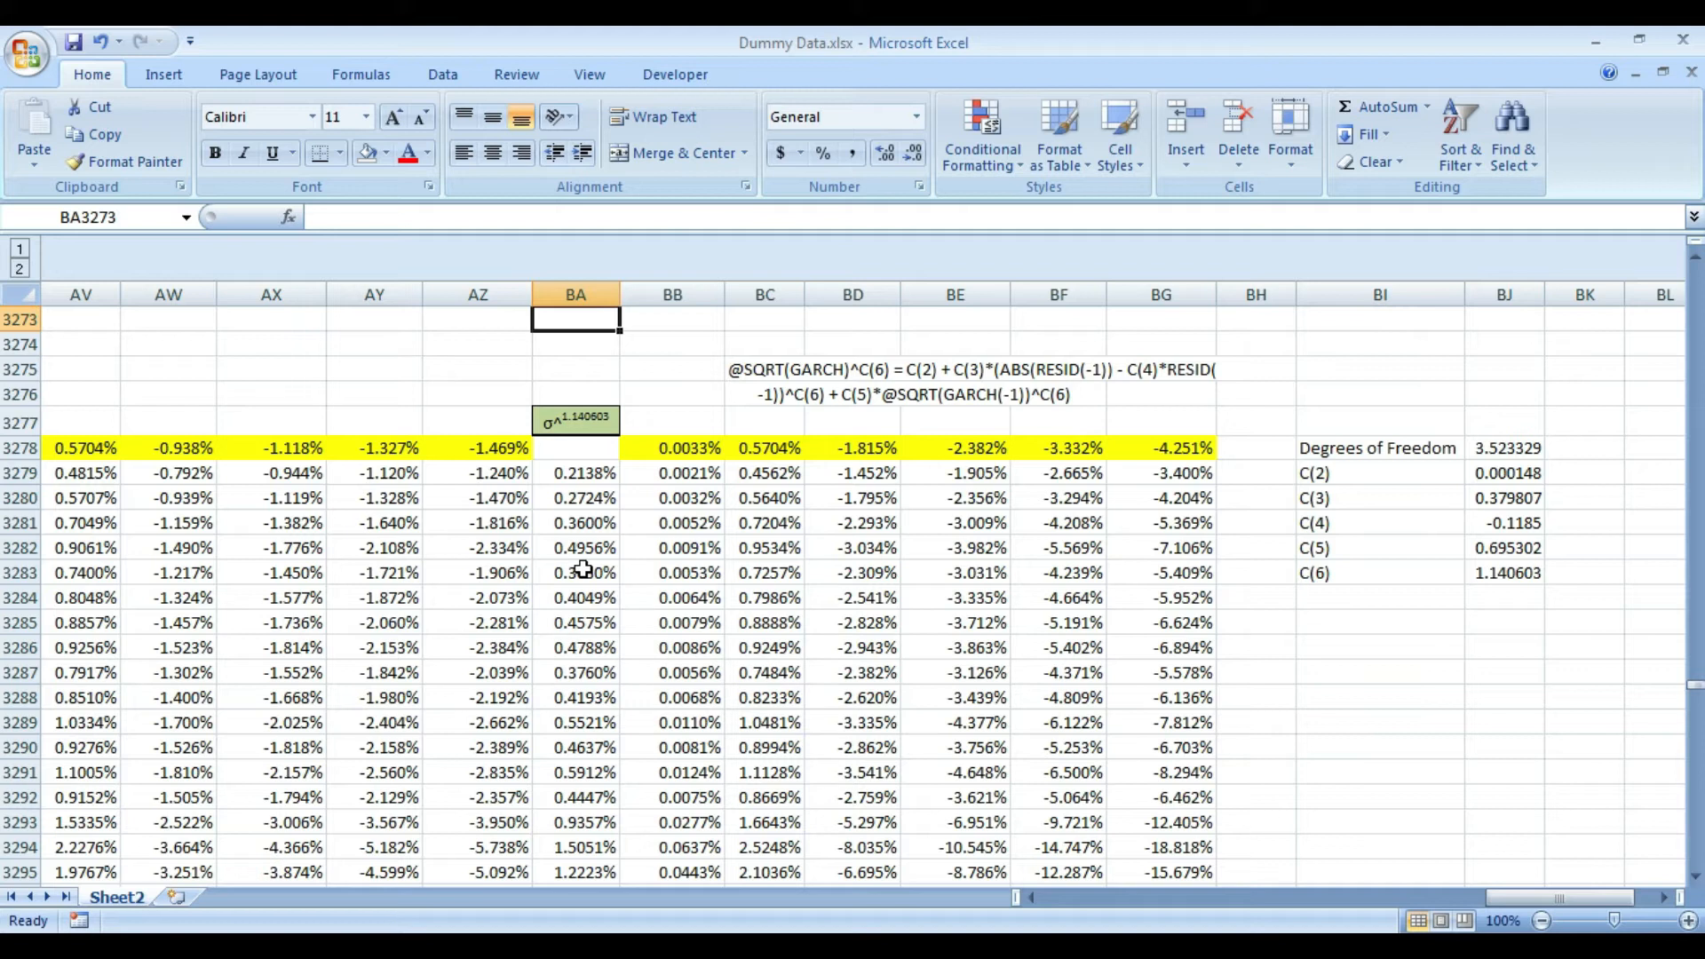
key("Down")
key("Down")
key("ctrl+c")
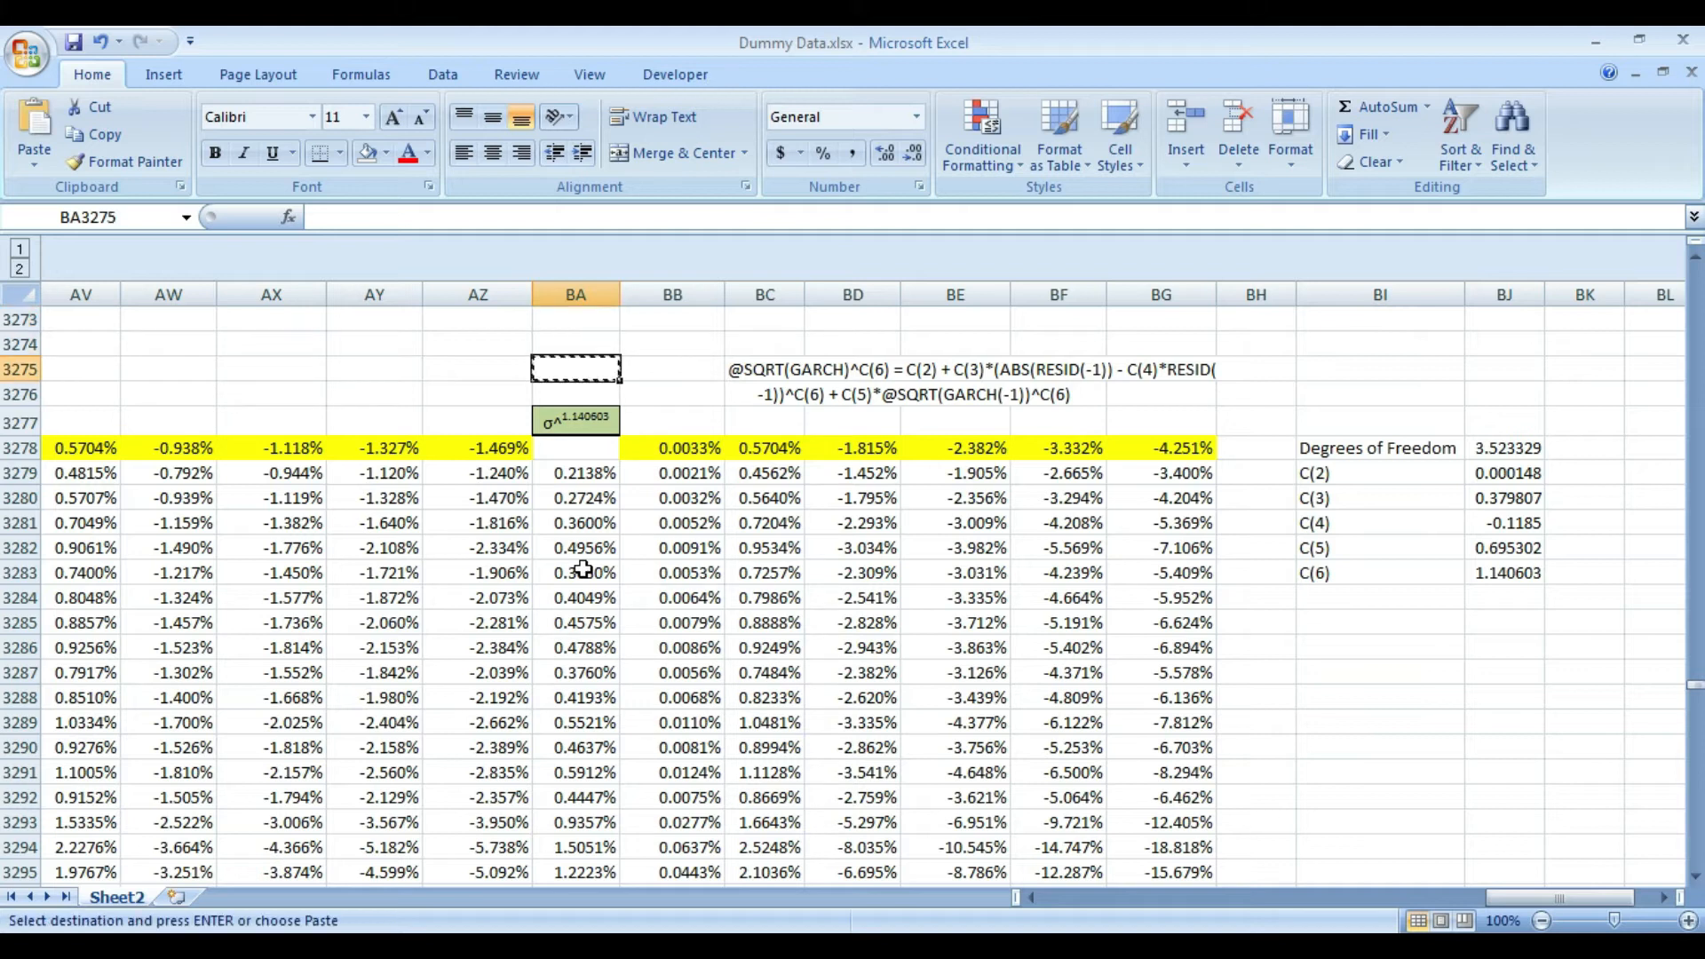
key("Right")
key("Right")
key("shift+Down")
key("ctrl+v")
key("Down")
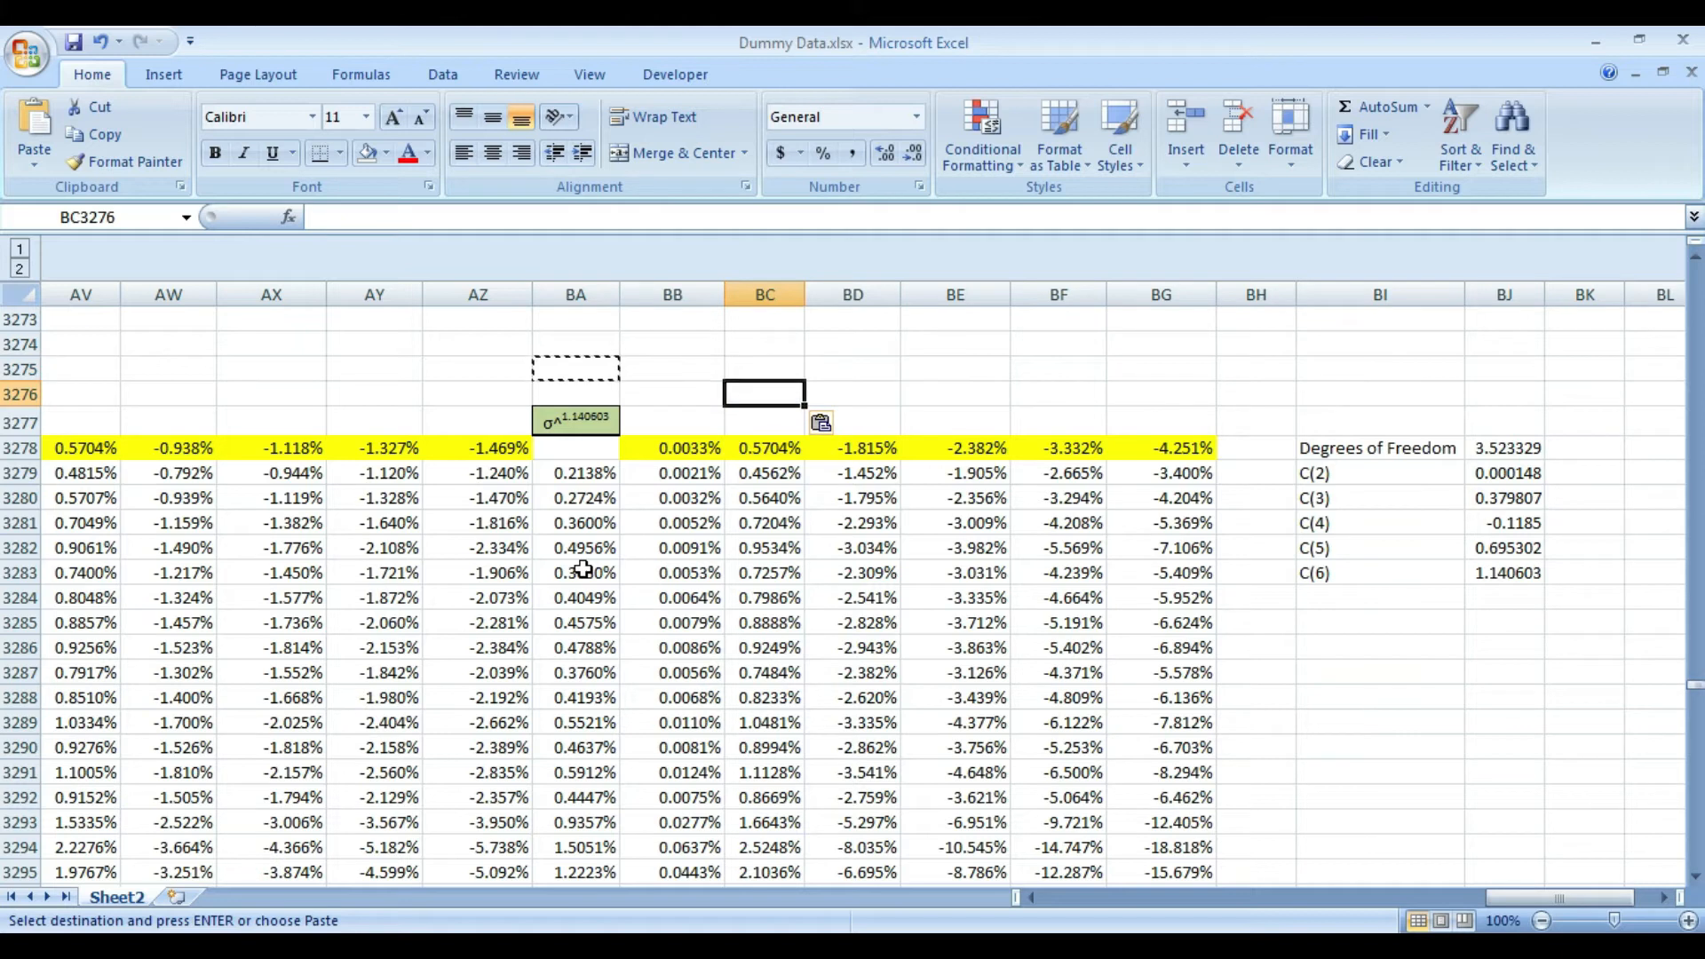
- Clear the σ^1.140603 label in BA3277 by pasting the copied blank cell over it
key("Down")
key("Left")
key("Left")
key("ctrl+v")
- Clear the degrees of freedom and C(2) to C(6) parameter table in BI3278:BJ3283 with the copied blank cell
key("Right")
key("Right")
key("Right")
key("Right")
key("Right")
key("Right")
key("Right")
key("Right")
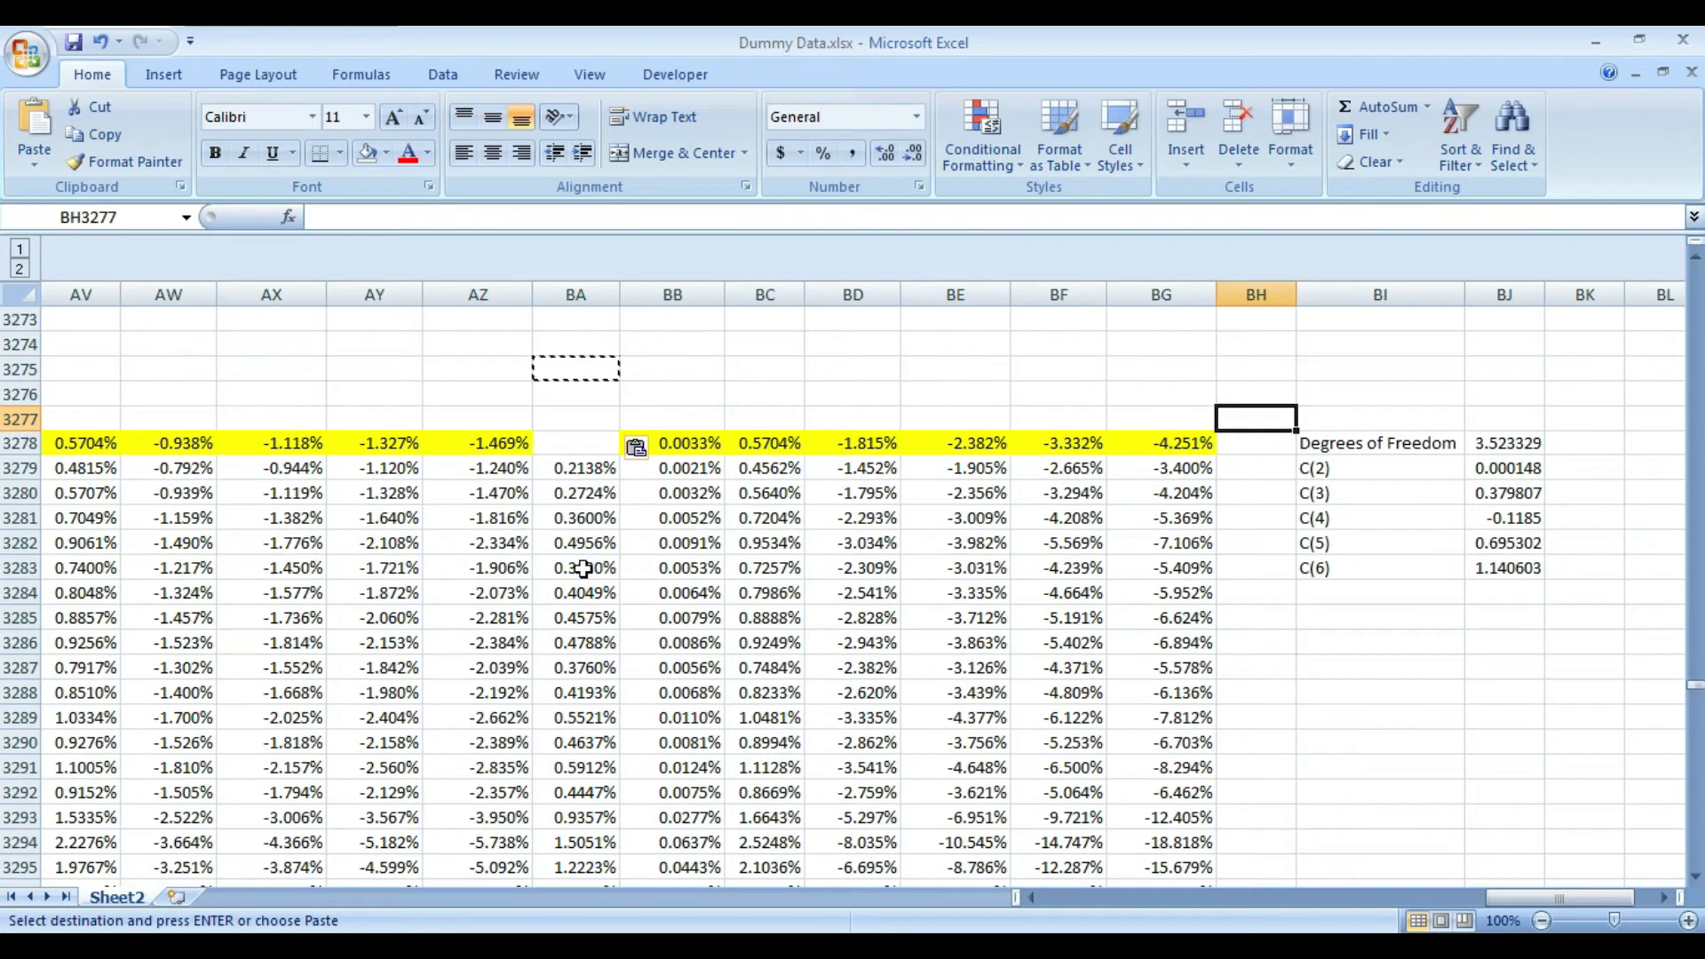
key("Down")
key("shift+Right")
key("shift+Down")
key("shift+Down")
key("shift+Down")
key("shift+Down")
key("shift+Down")
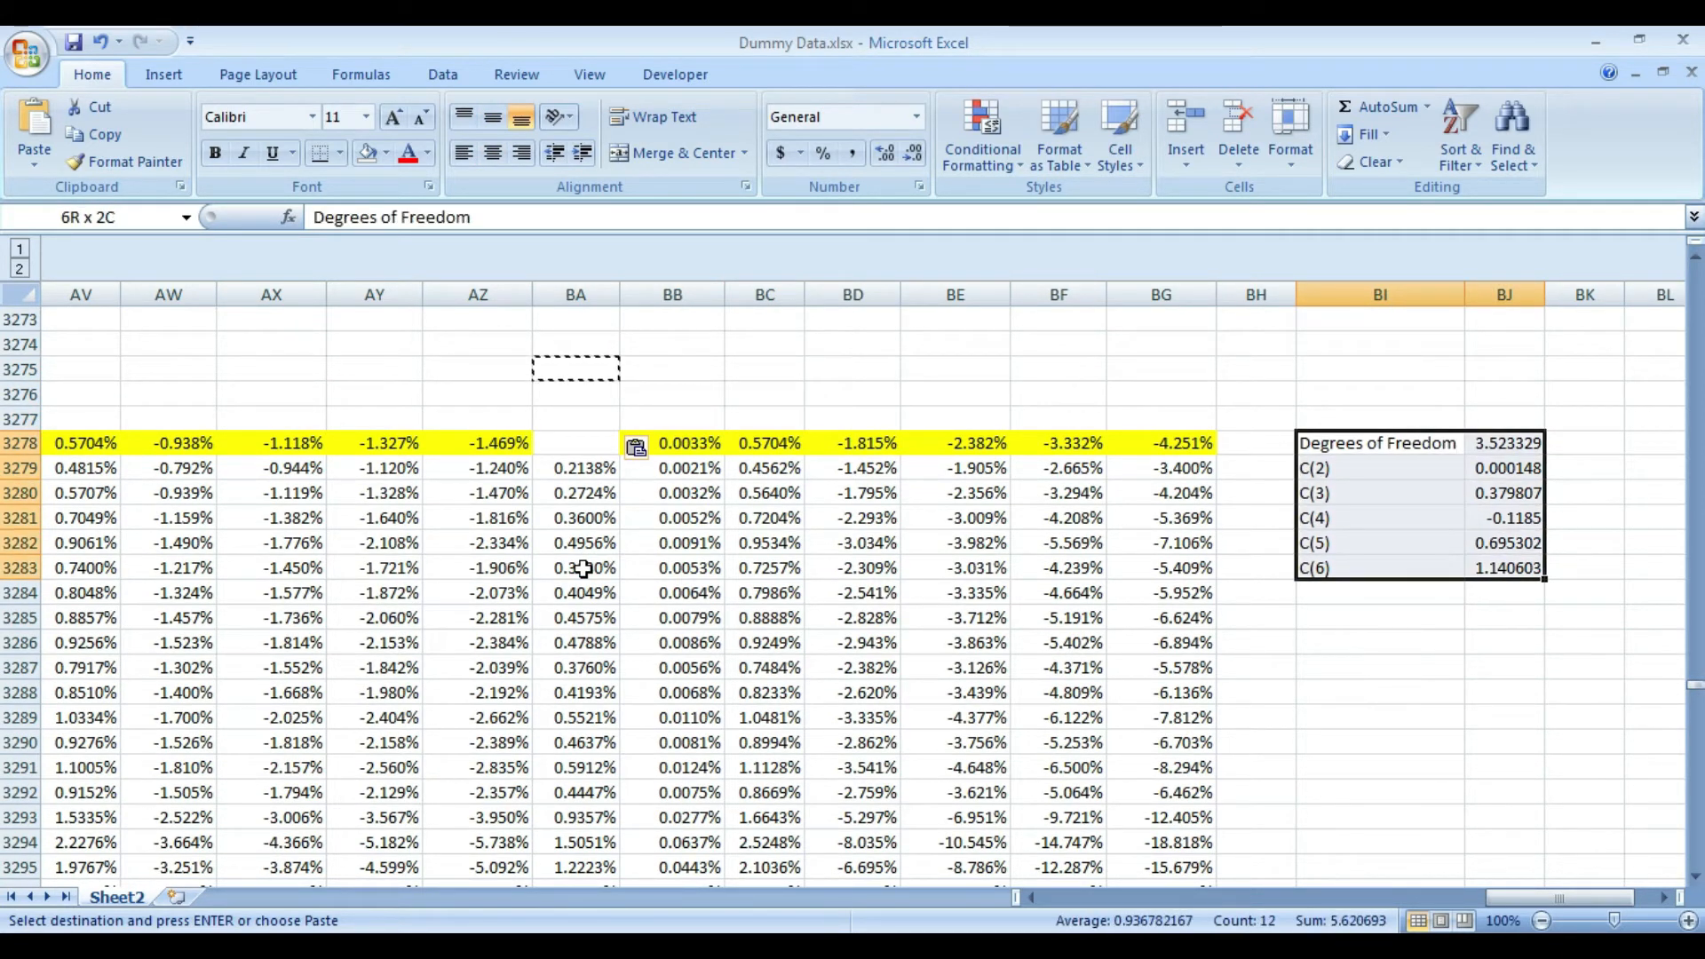
key("ctrl+v")
- Clear the example formula text in BA3266 with the copied blank cell and end copy mode
key("Up")
key("Up")
key("Up")
key("Up")
key("Up")
key("Up")
key("Up")
key("Up")
key("Up")
key("Up")
key("Up")
key("Up")
key("Left")
key("Left")
key("Left")
key("Left")
key("Left")
key("Left")
key("Left")
key("Left")
key("Left")
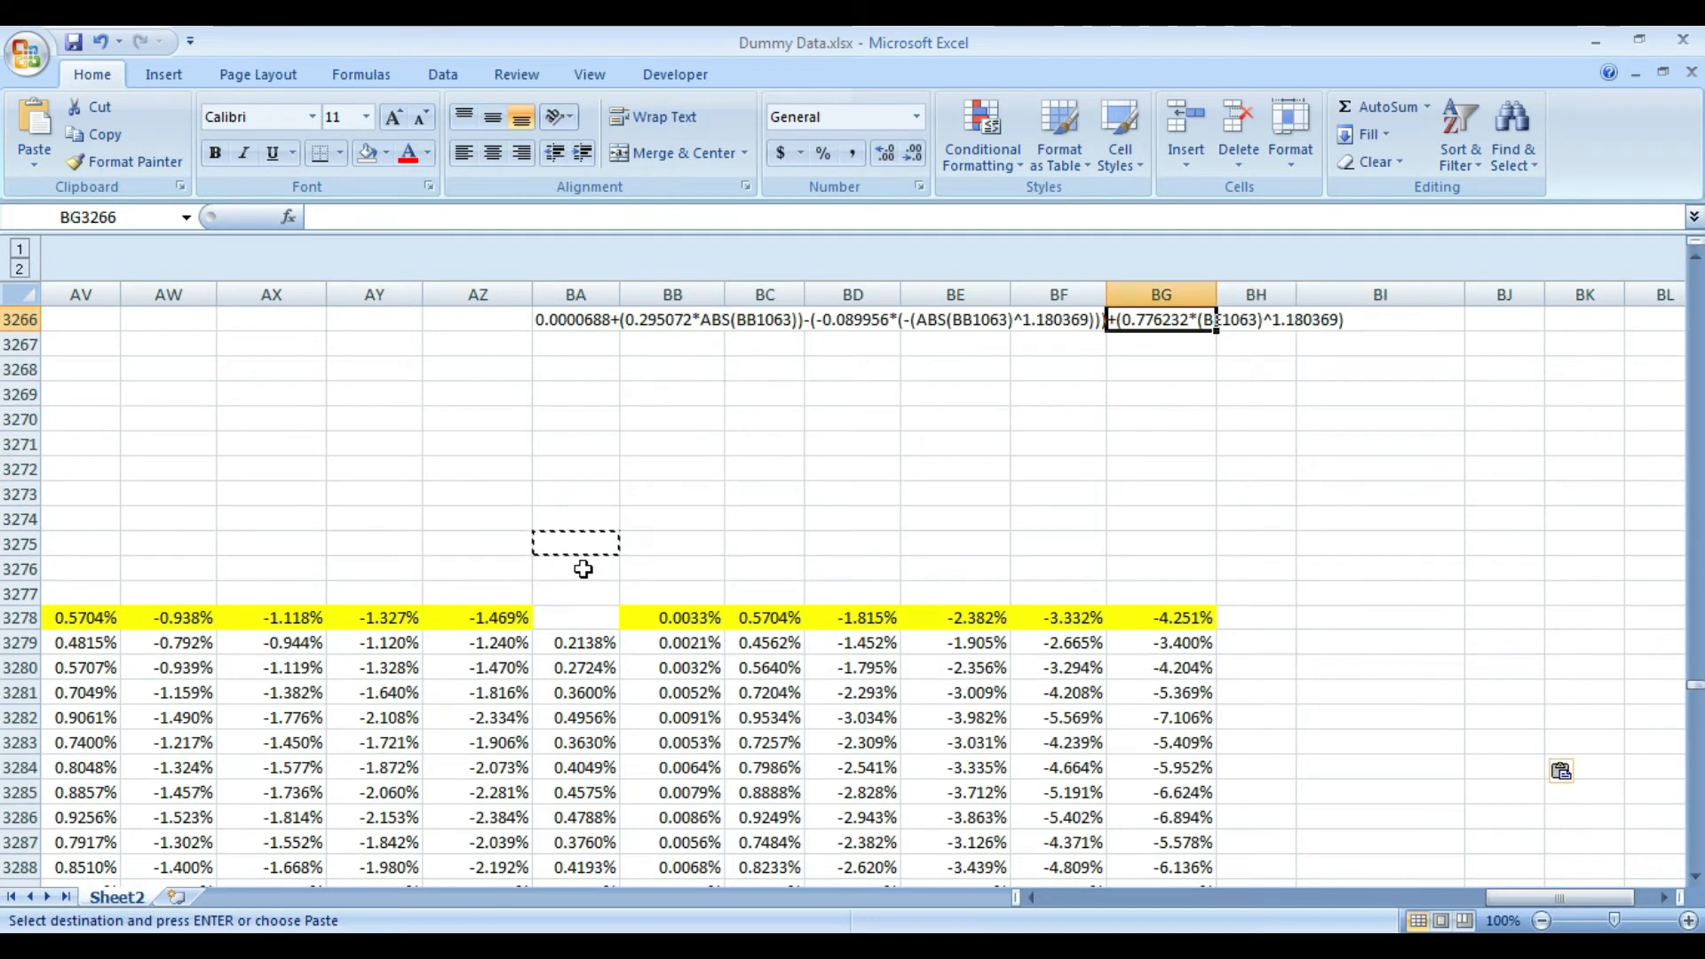
key("Up")
key("Up")
key("Down")
key("Down")
key("Right")
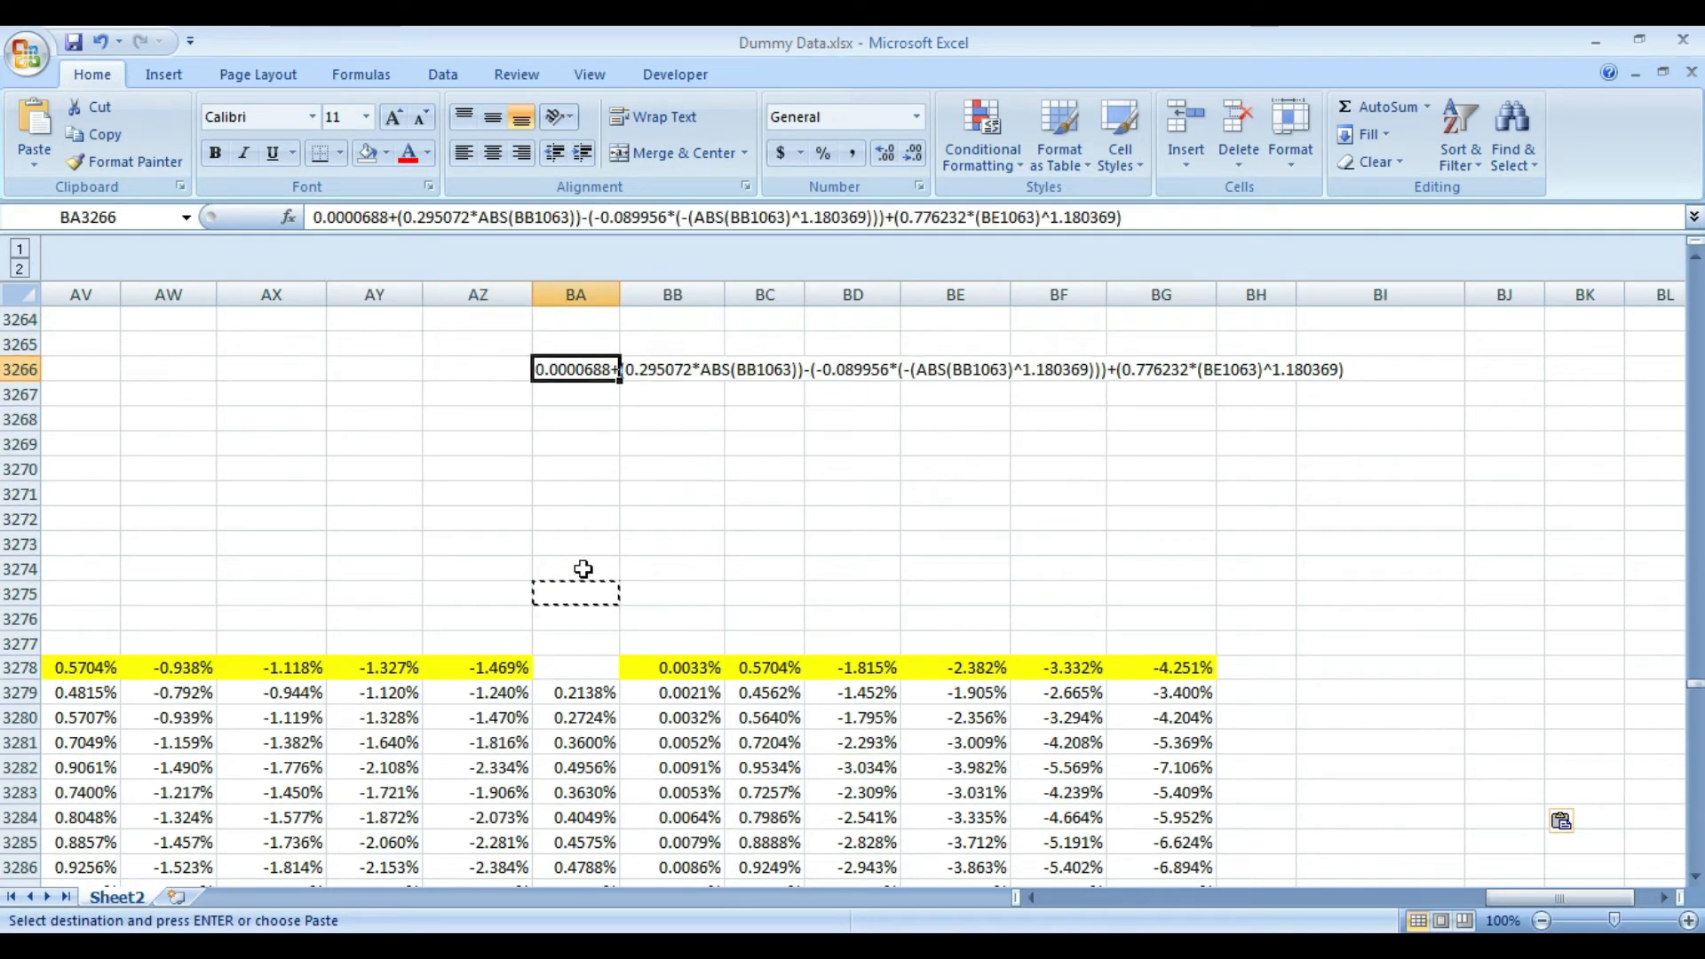
key("ctrl+v")
key("Escape")
key("Down")
key("Down")
key("Down")
key("Down")
key("Down")
key("Down")
key("Down")
key("Down")
key("Down")
key("Down")
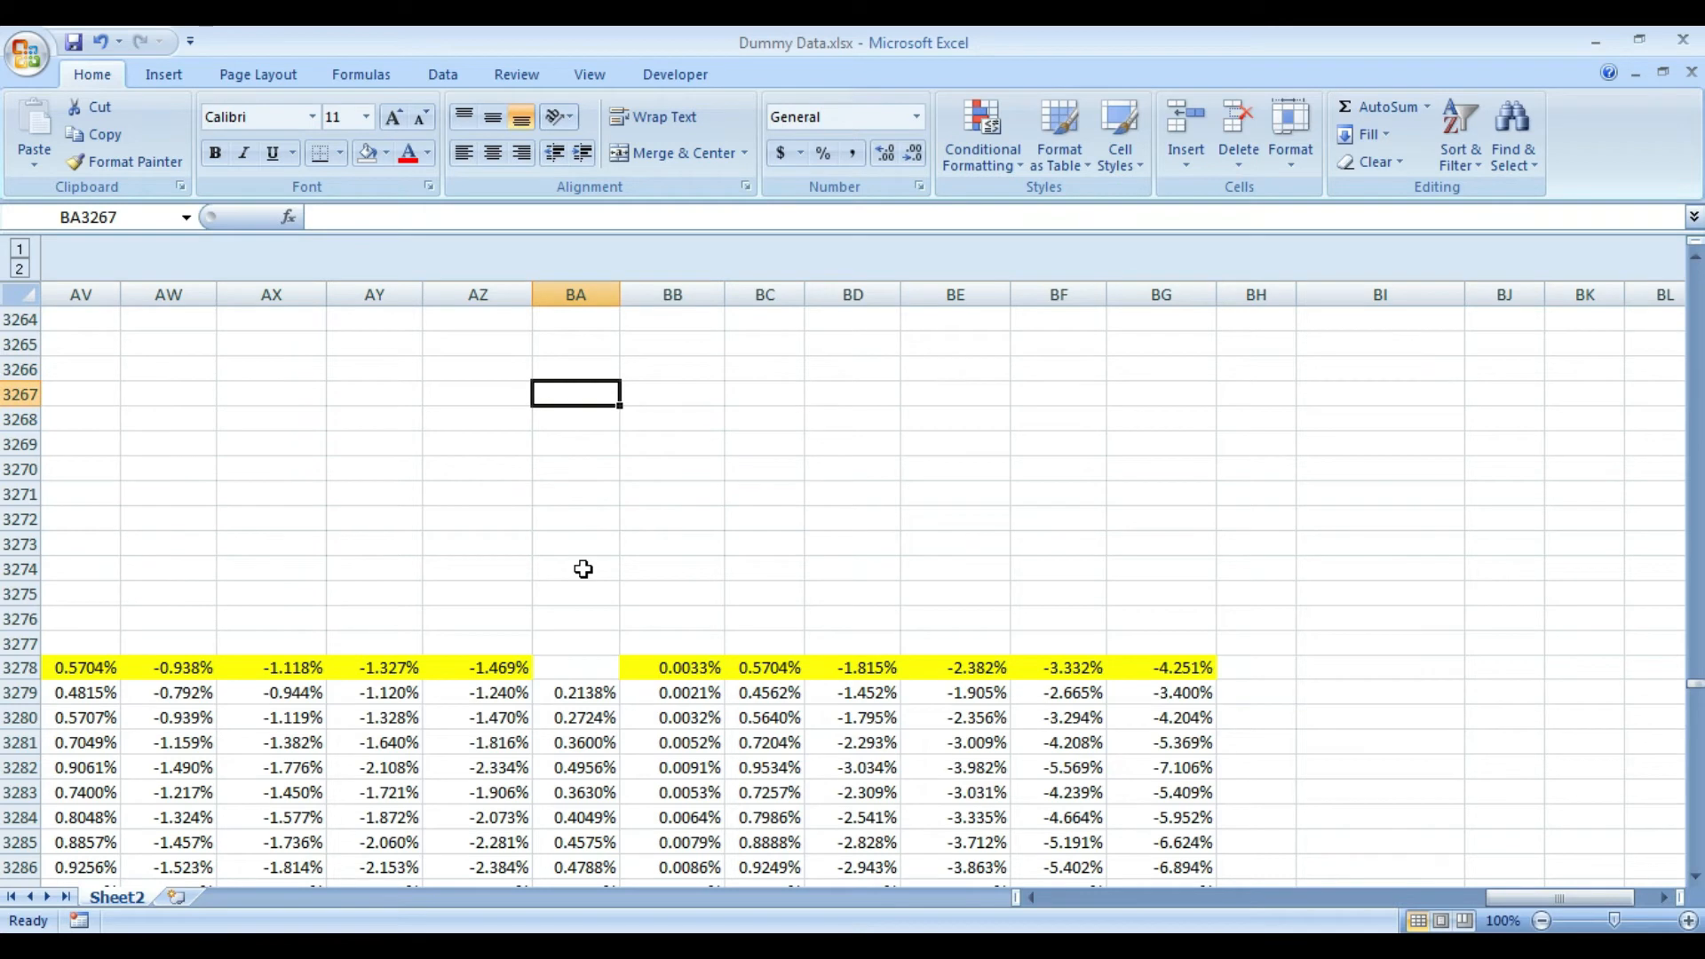
- Copy the exponent 1.140603 from the end of the BA3279 formula, leaving the formula as it is
key("ctrl+Up")
key("Right")
key("Left")
key("ctrl+Down")
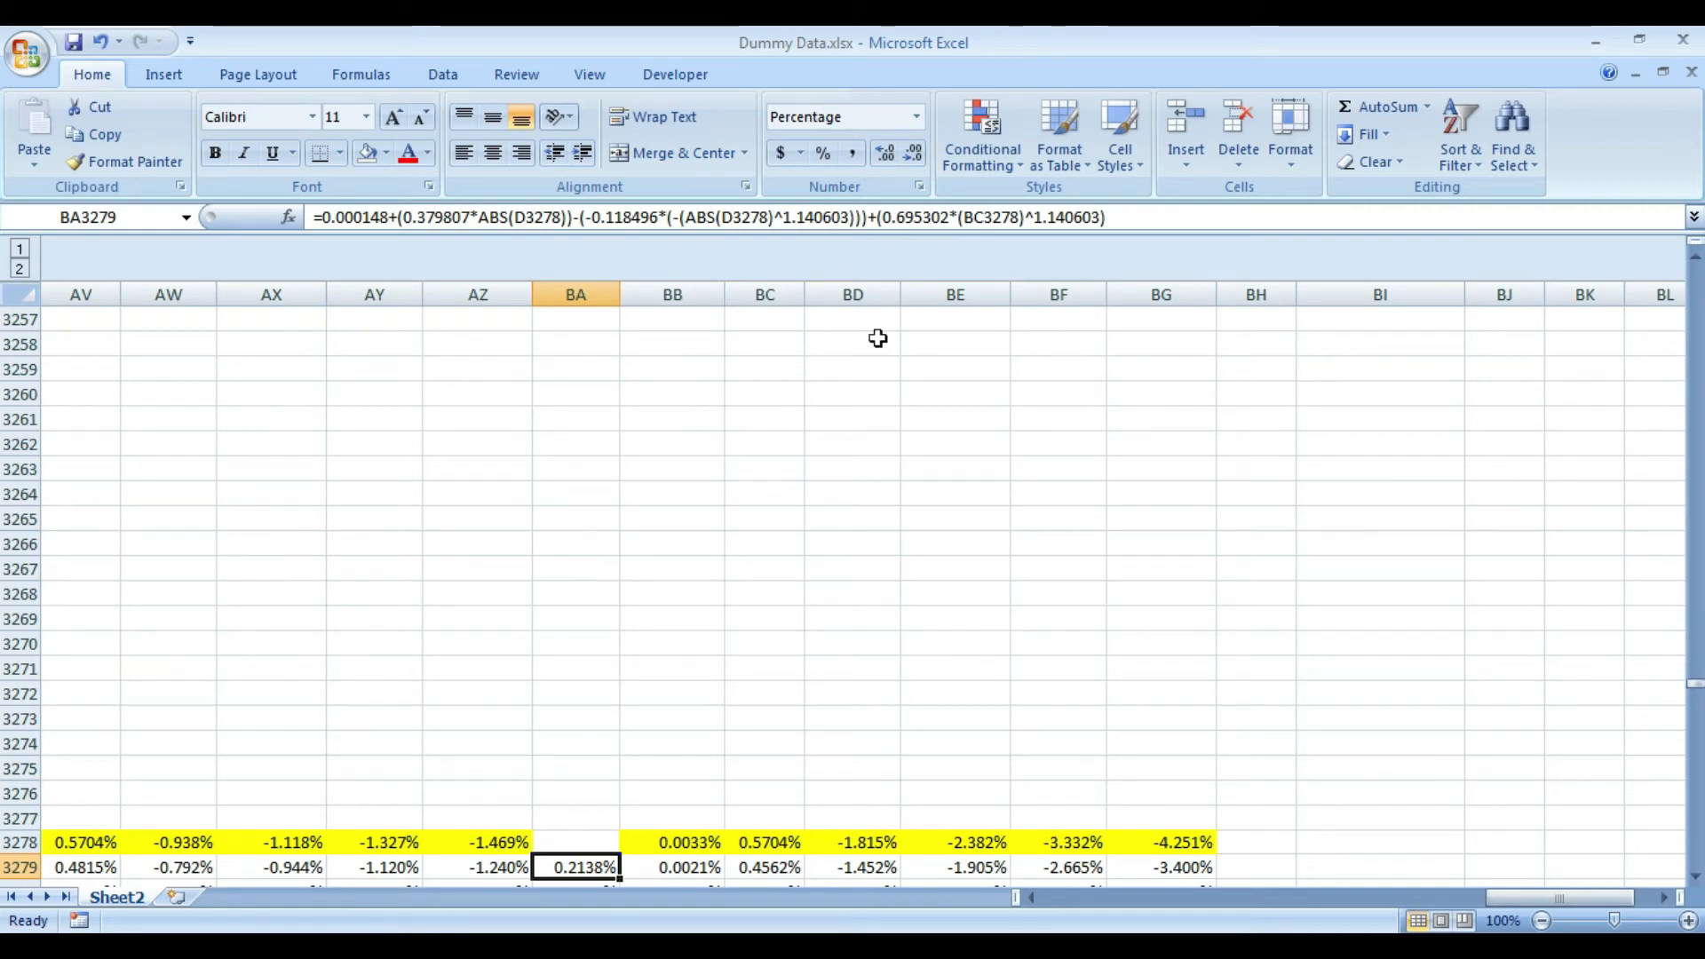
left_click(1036, 218)
key("shift+Right")
key("shift+Right")
key("shift+Right")
key("shift+Right")
key("shift+Right")
key("shift+Right")
key("shift+Right")
key("shift+Right")
key("ctrl+c")
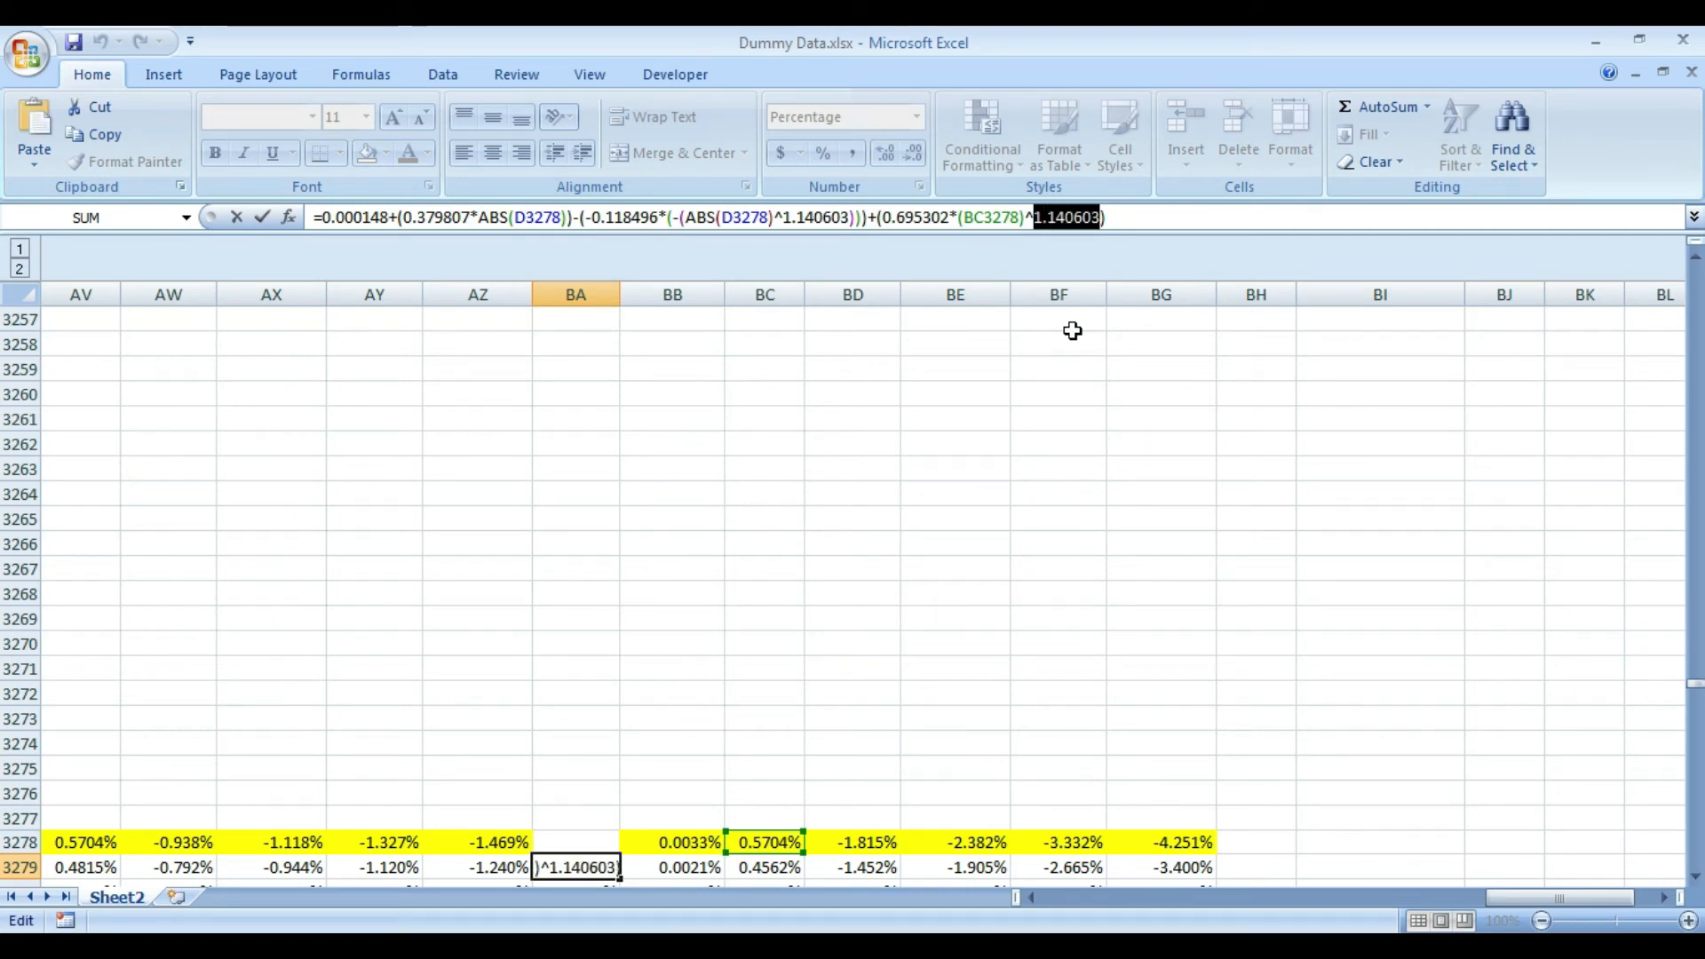
key("Return")
key("Up")
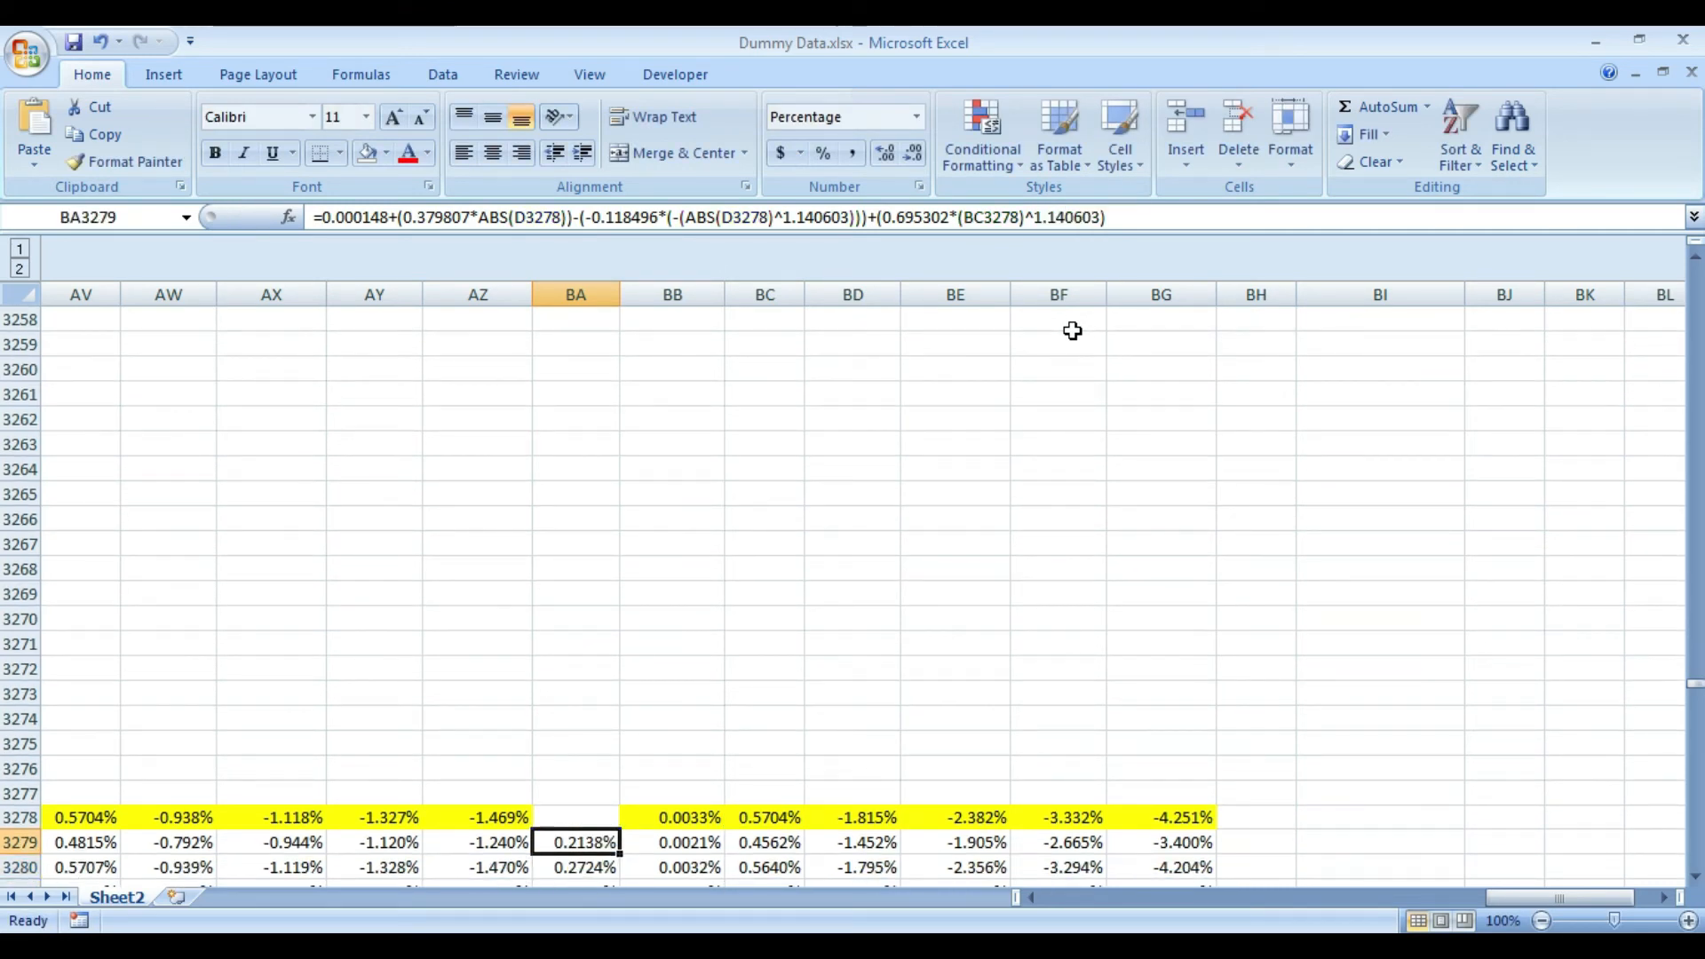
- Replace the superscript placeholder in the BA2 column header with the exponent 1.140603
key("ctrl+Up")
key("F2")
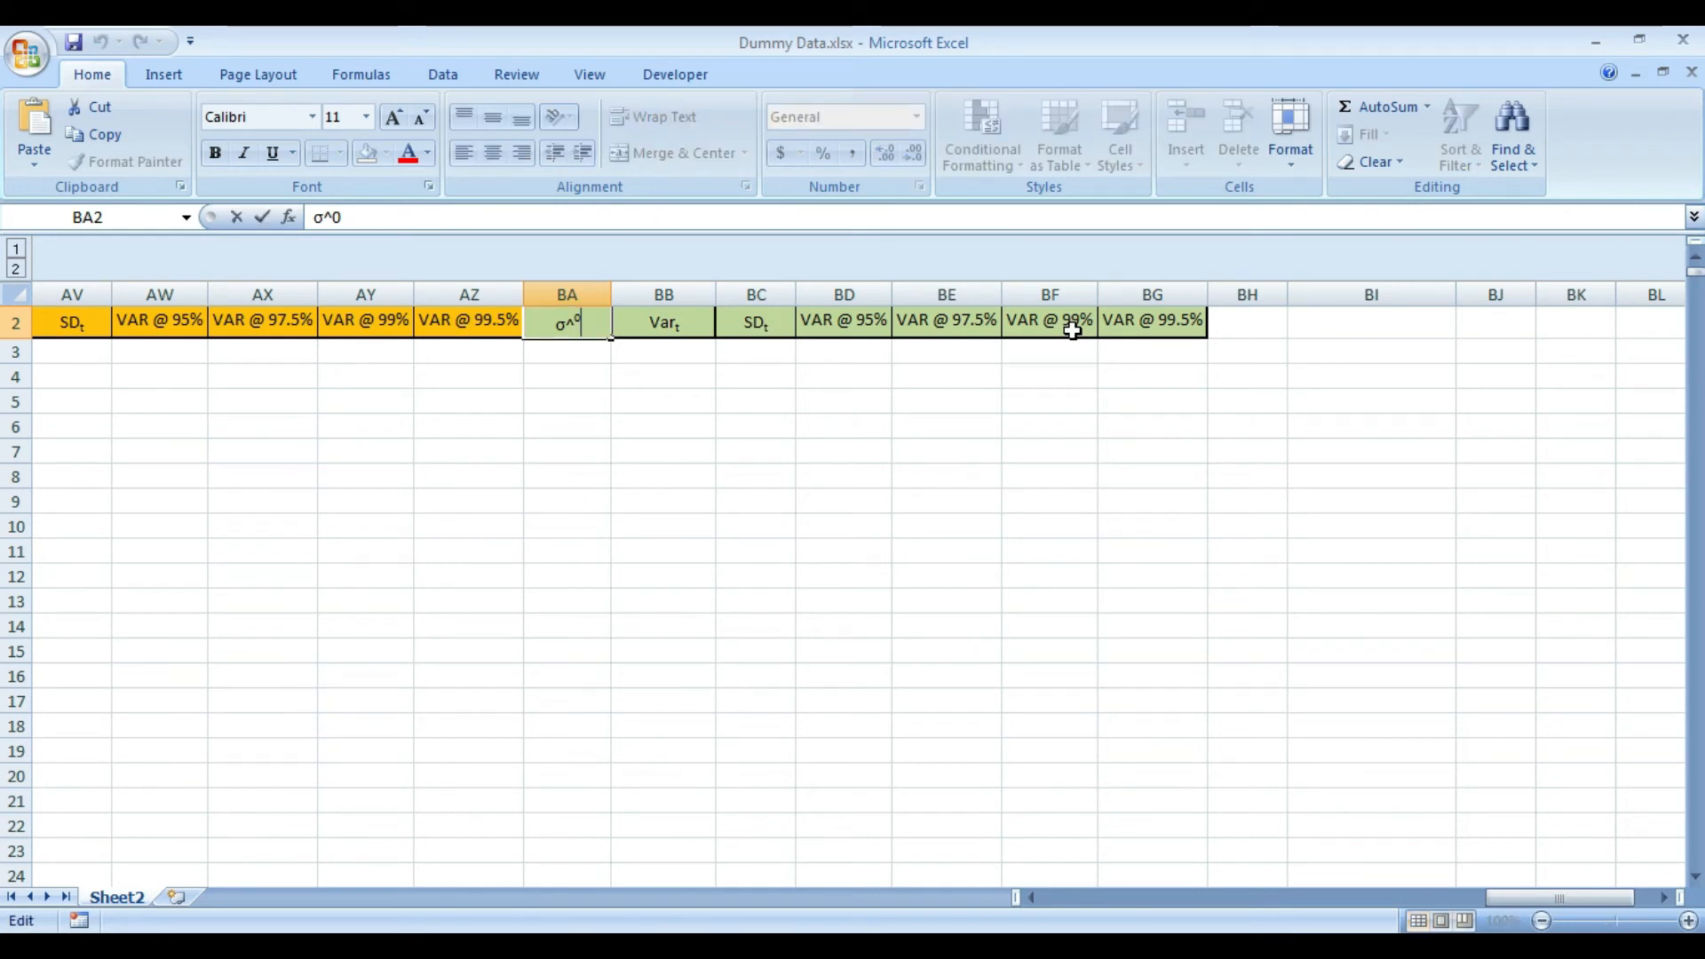
key("BackSpace")
key("ctrl+v")
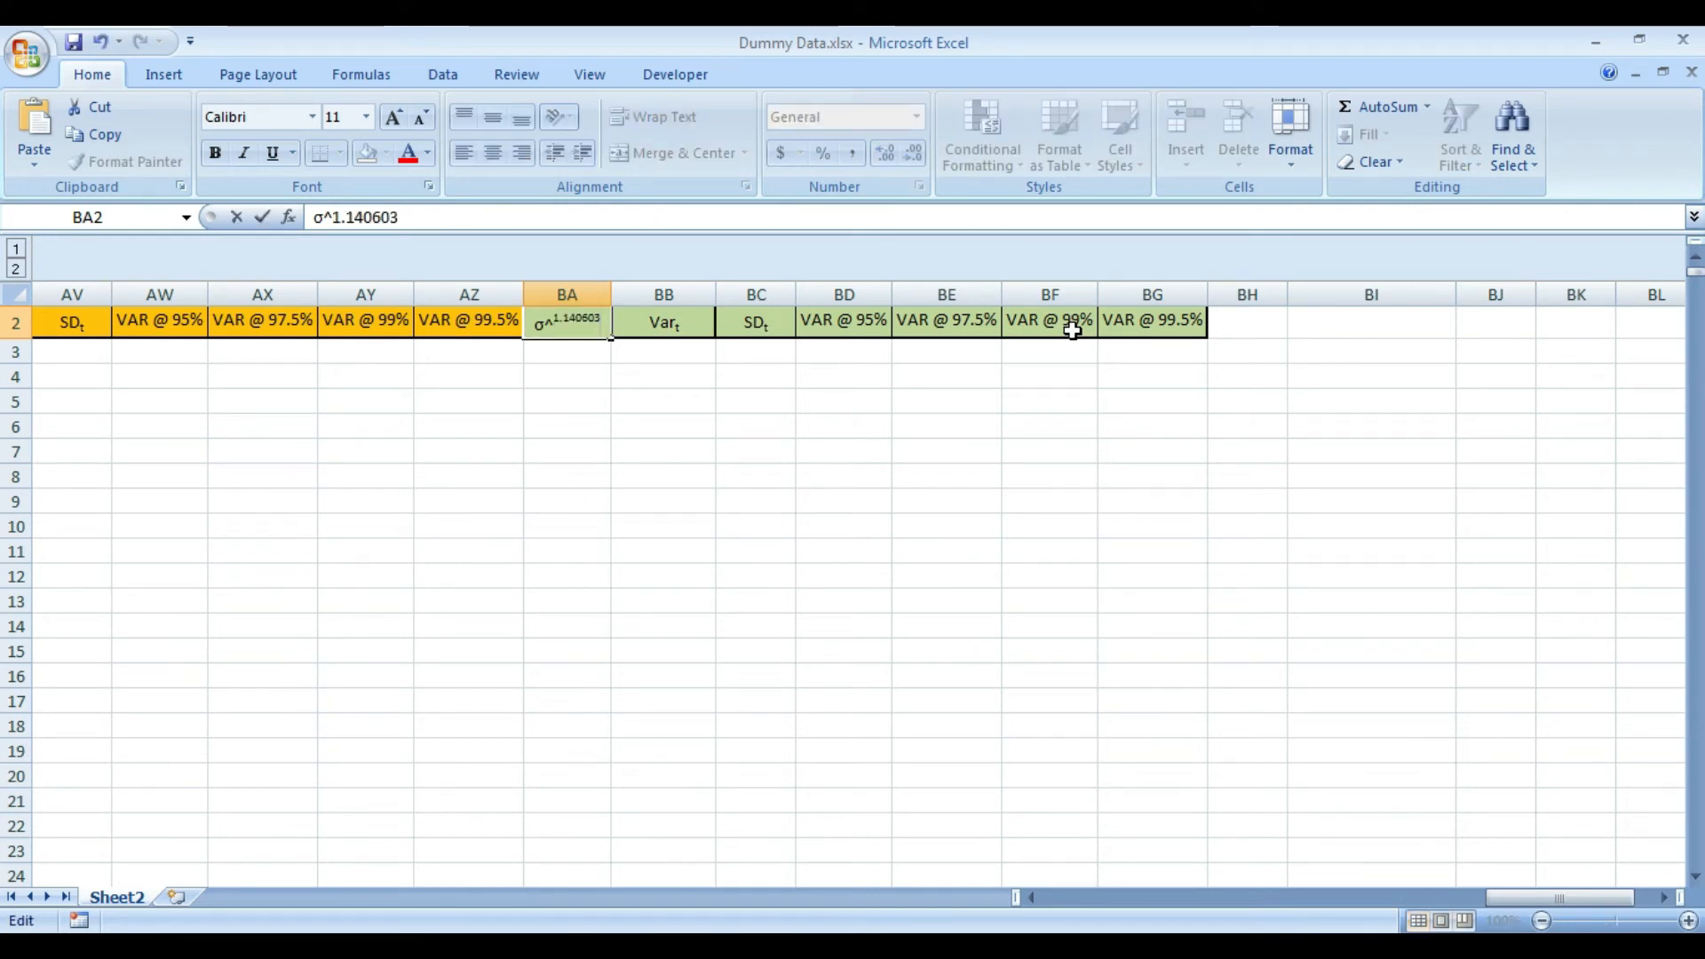
key("Return")
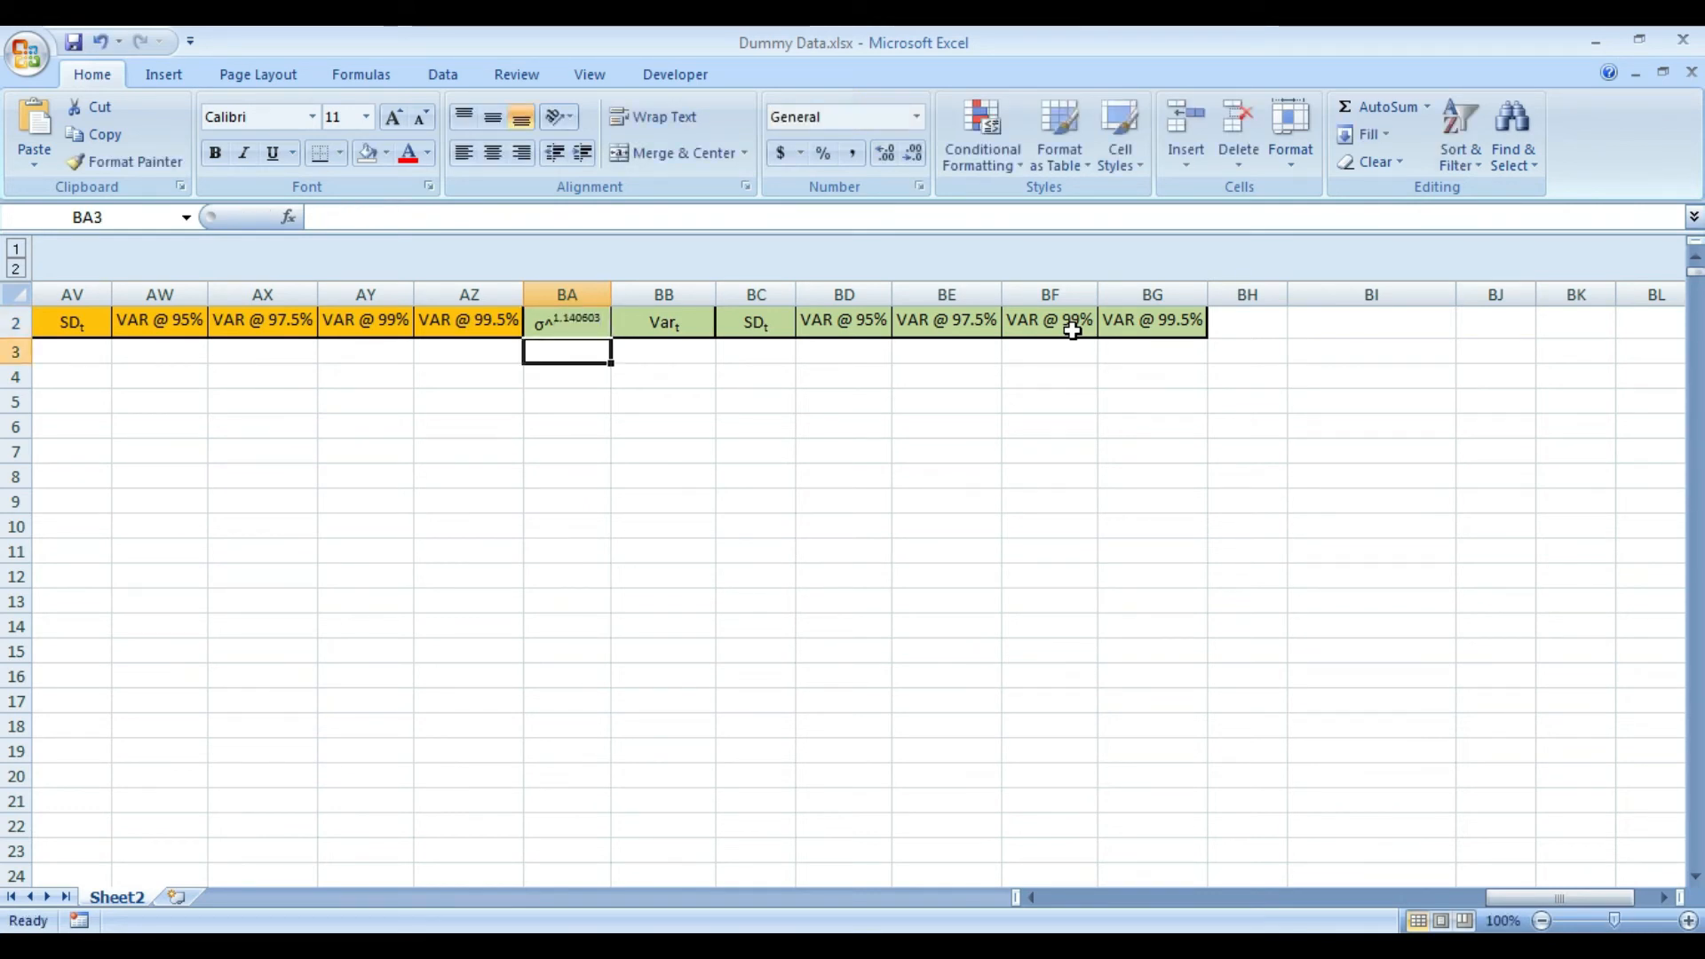
key("Up")
key("Right")
key("Right")
key("Right")
key("Right")
key("Right")
key("Right")
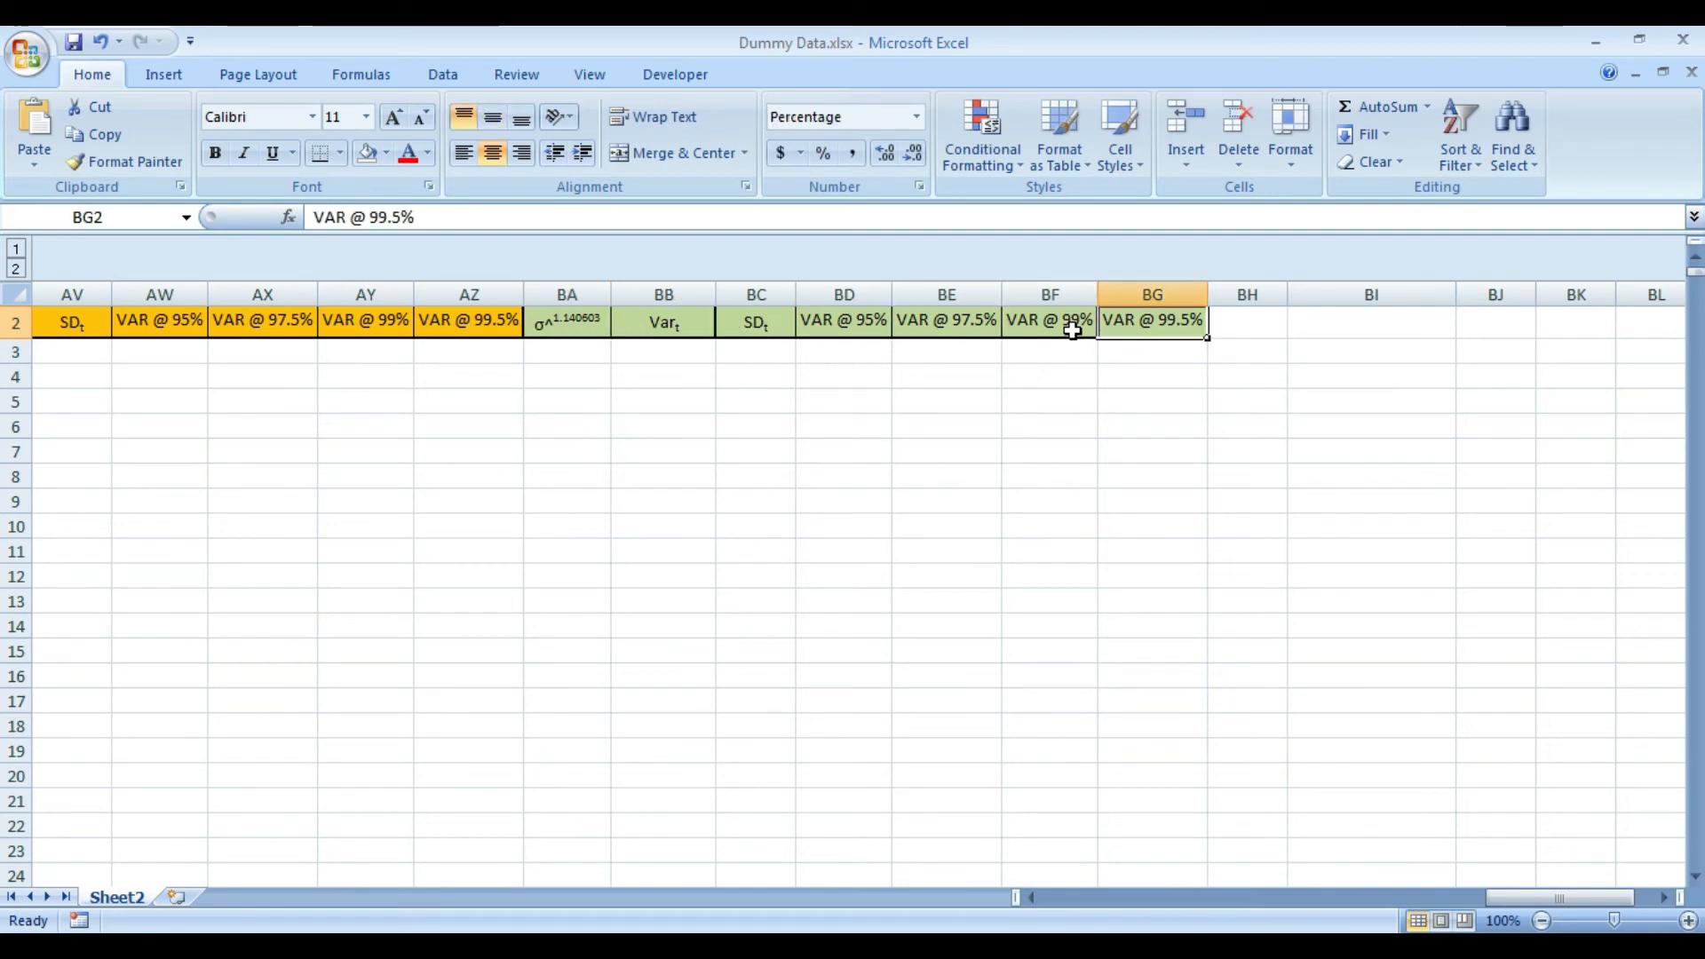
key("Up")
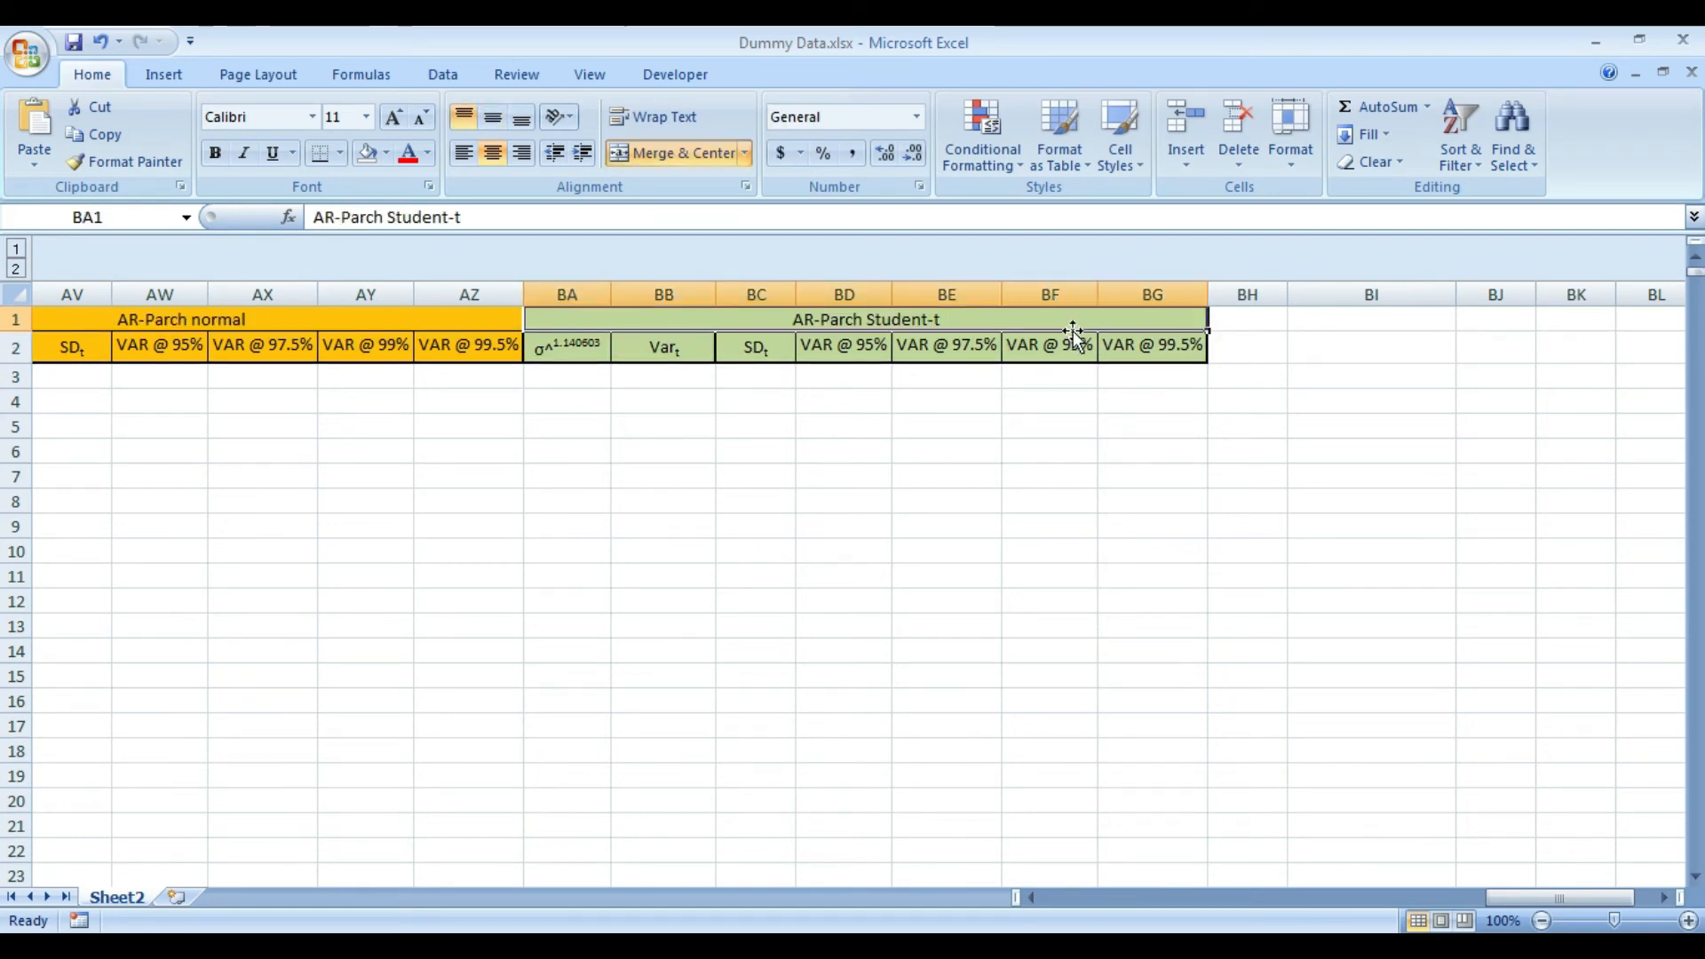